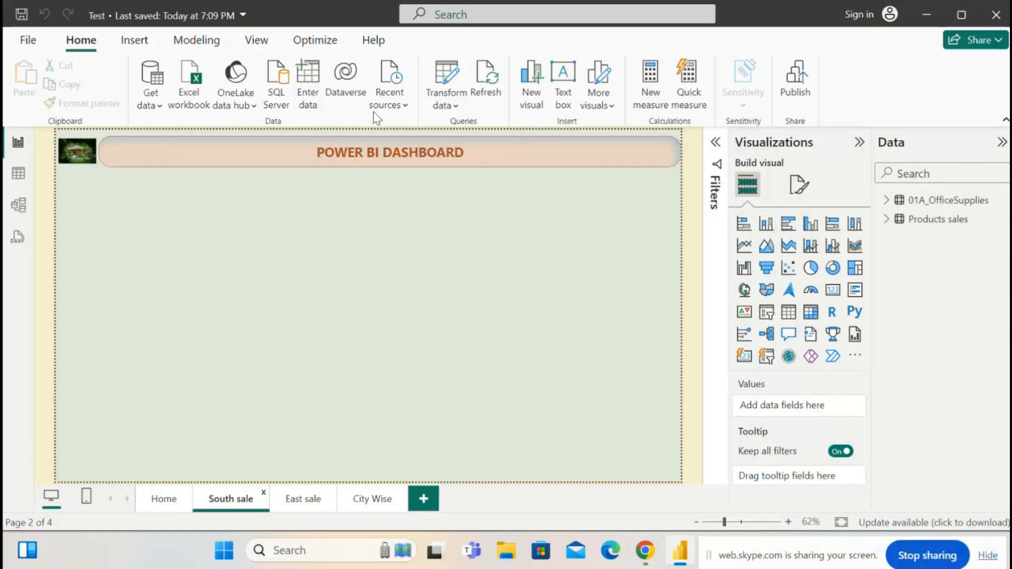
Step: Add a stacked bar chart to the South sale page, resize it and move it below the dashboard title
click(744, 224)
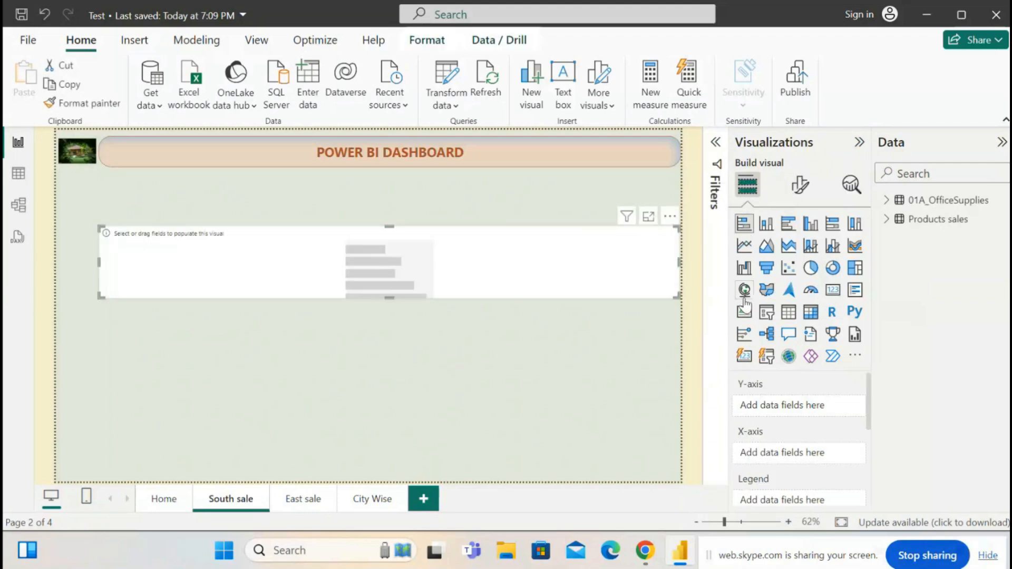
drag(679, 297, 440, 434)
drag(343, 353, 327, 312)
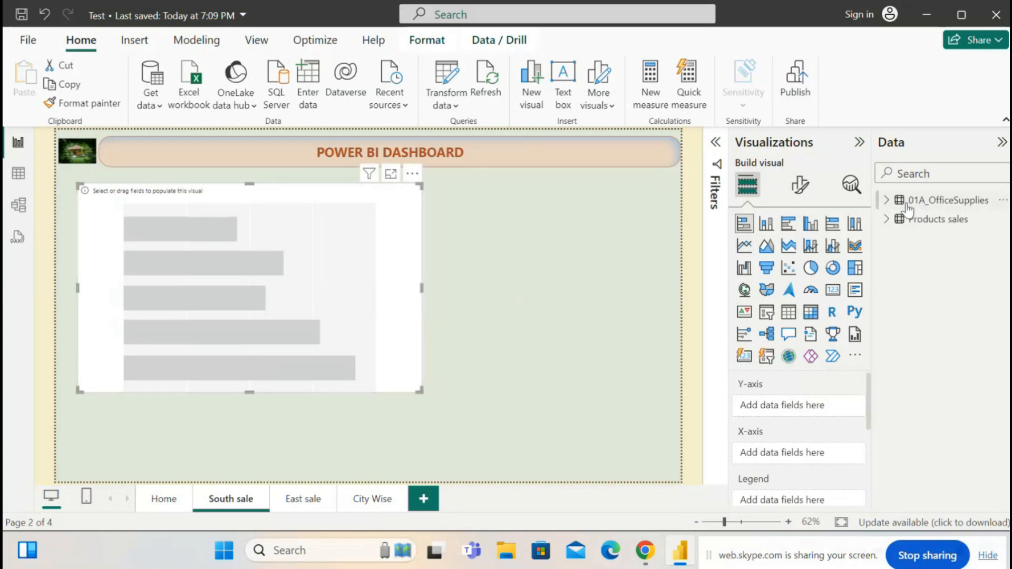
Step: Fill the chart with Product and South Sale from the 01A_OfficeSupplies table and enlarge it towards the page's lower edge
click(888, 201)
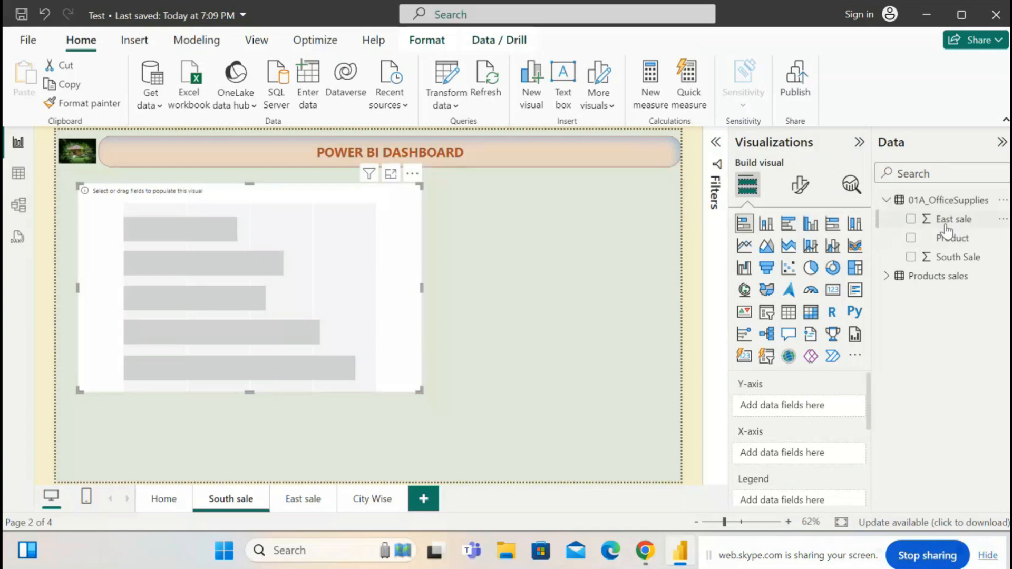
click(911, 239)
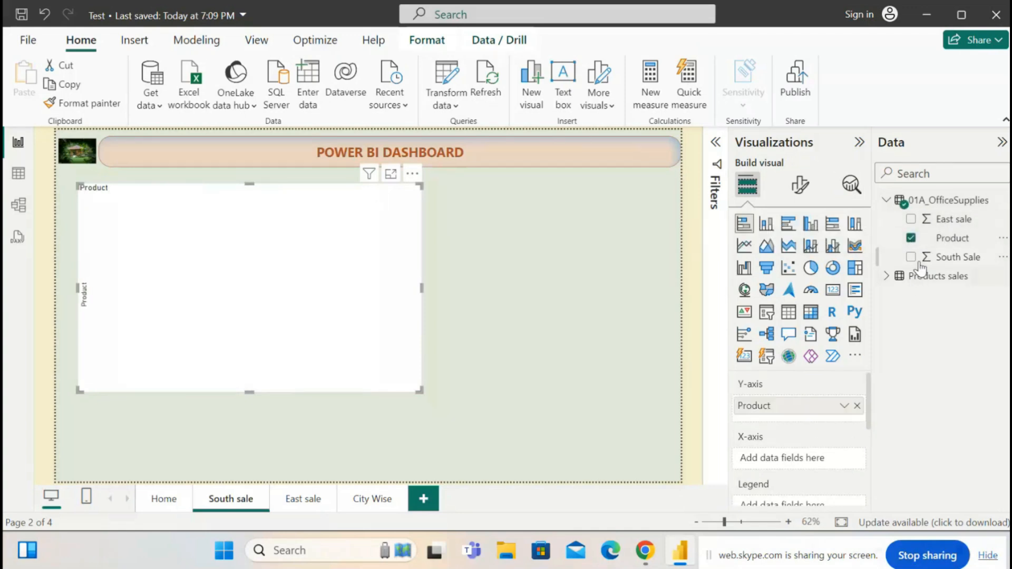
click(911, 257)
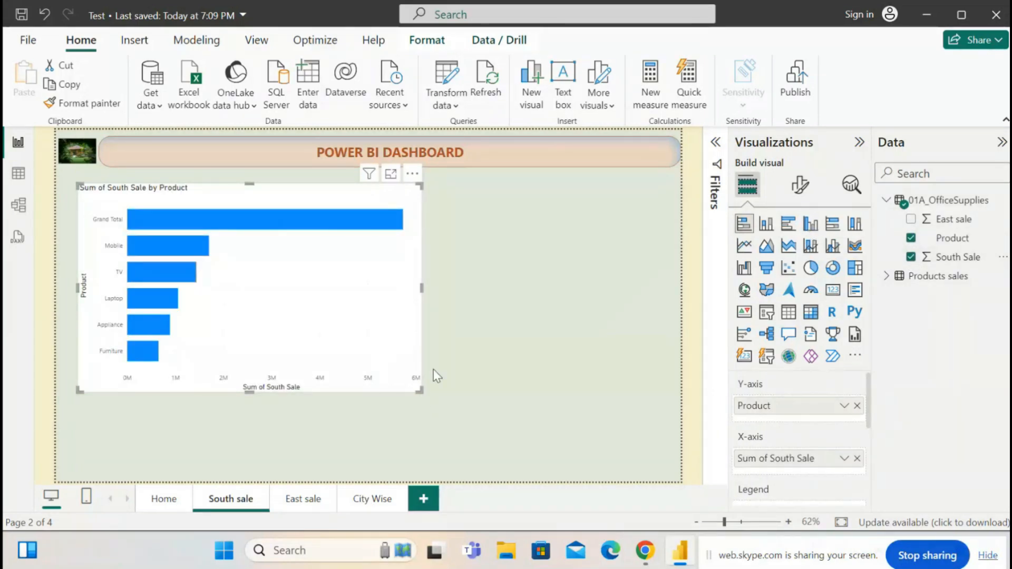
drag(420, 390, 459, 449)
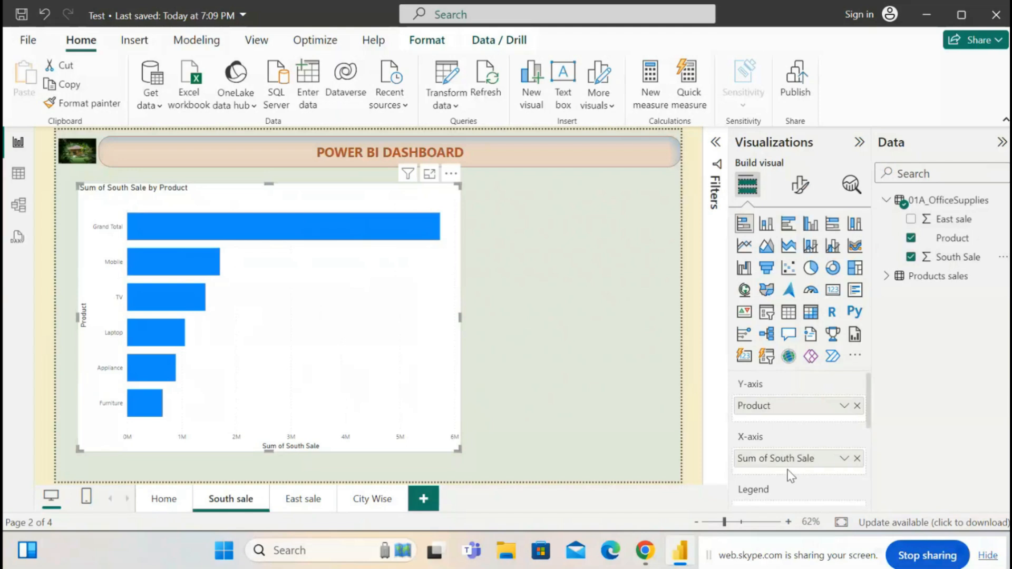
Step: Review the 01A_OfficeSupplies table data, then return to the report and check the South Sale value of individual product bars
click(20, 170)
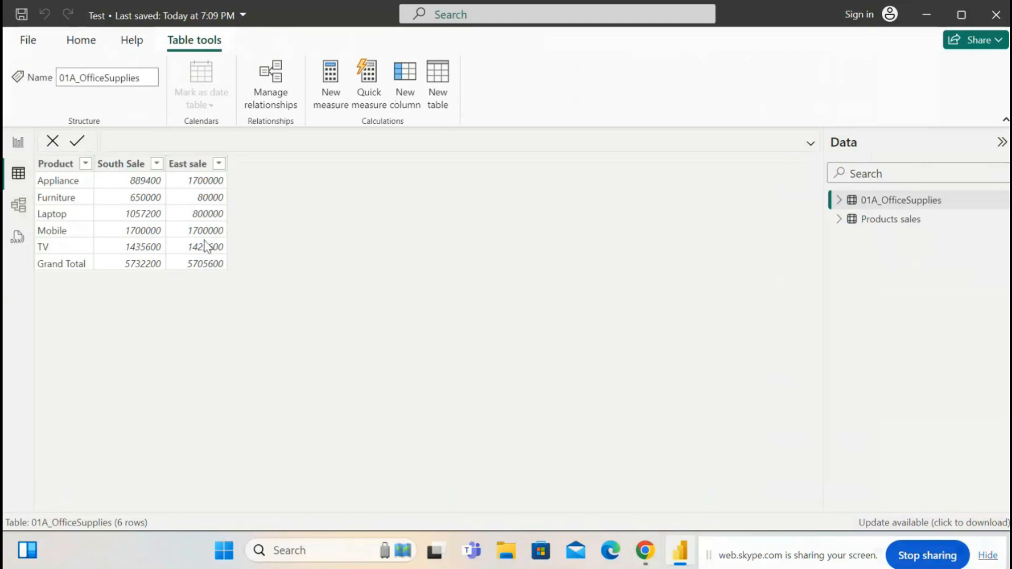
click(61, 164)
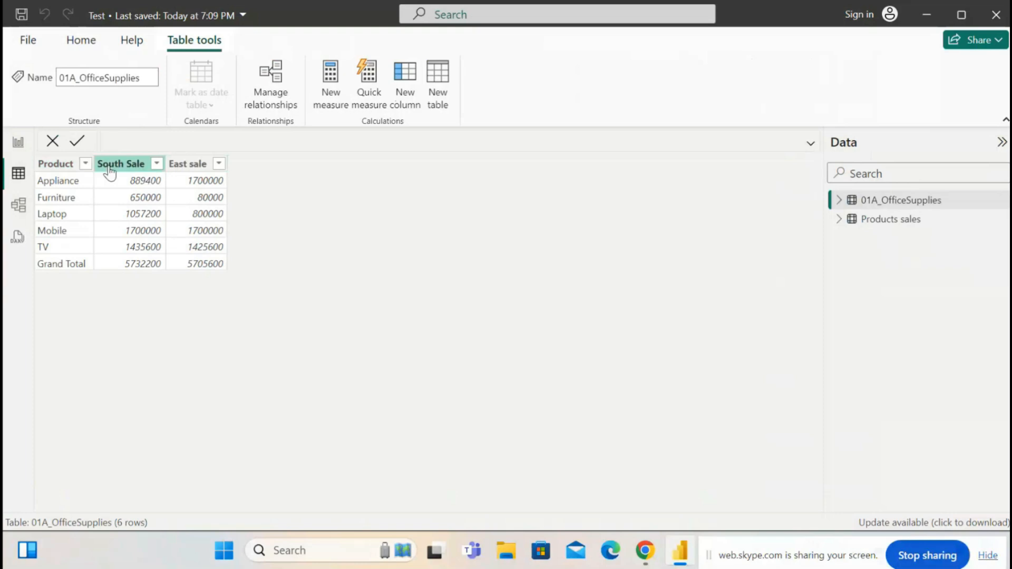
click(18, 144)
mouse_move(182, 275)
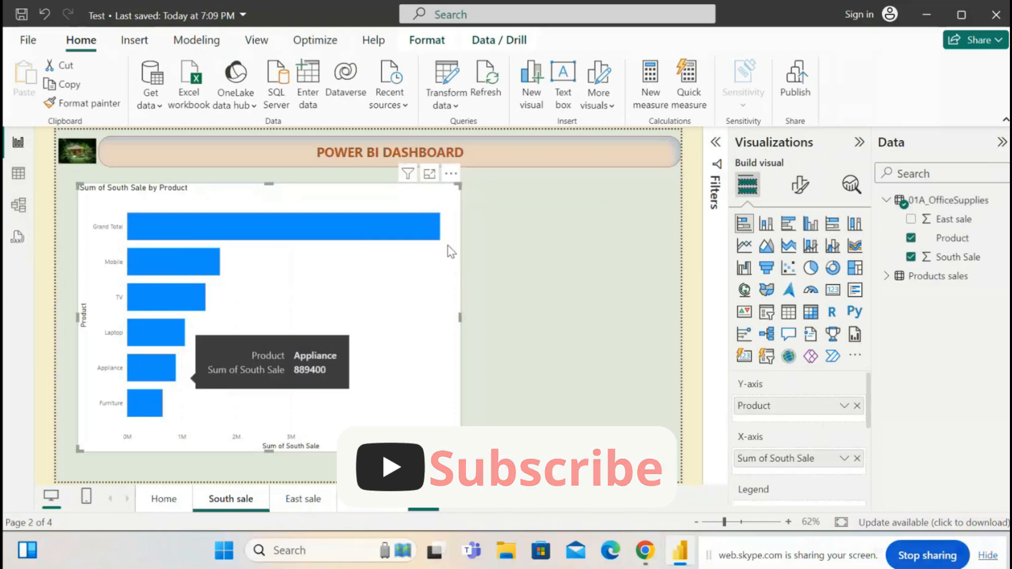
mouse_move(146, 398)
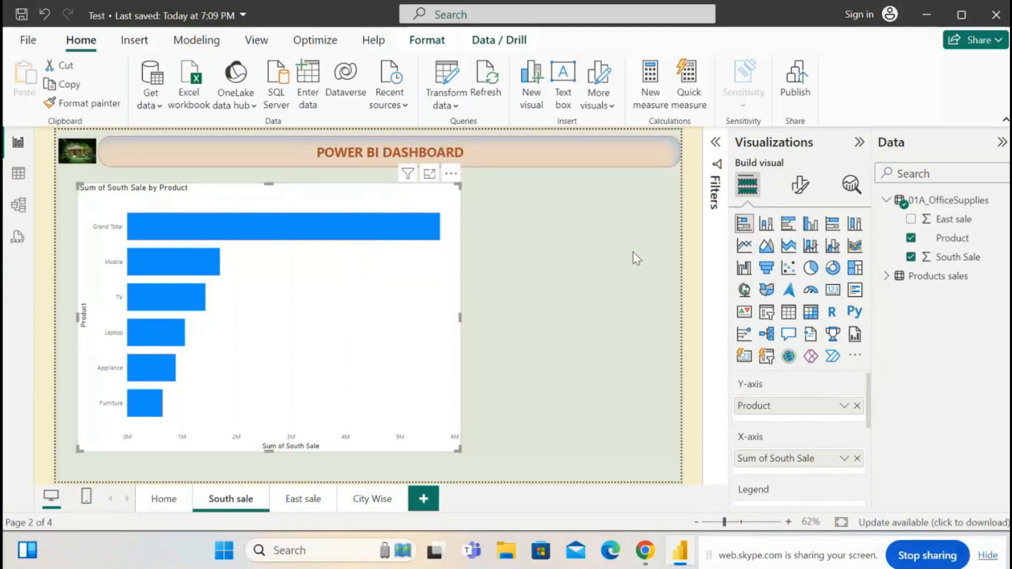
Step: Switch the chart back and forth between stacked column and stacked bar types to compare the layouts
click(767, 225)
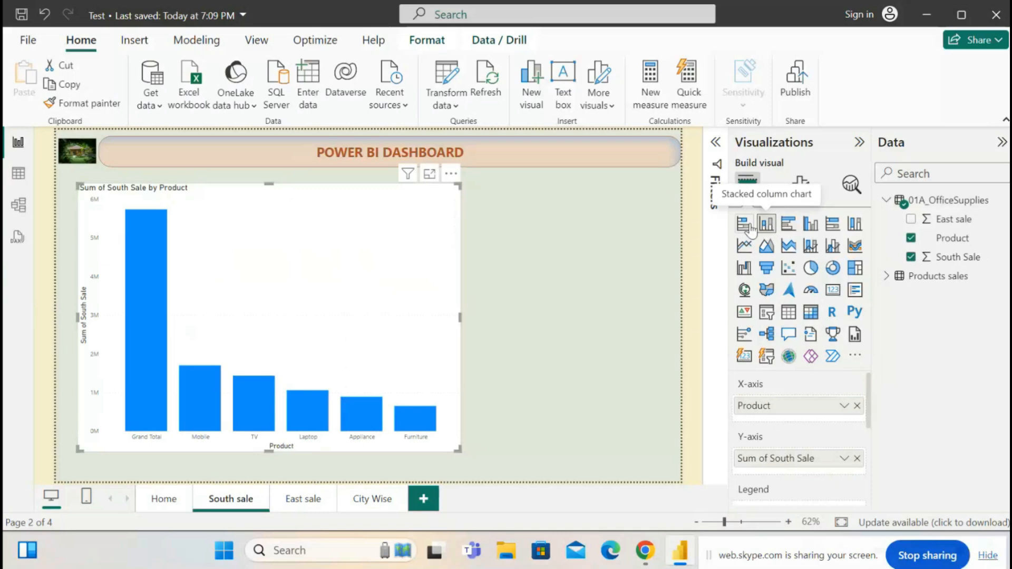
click(751, 229)
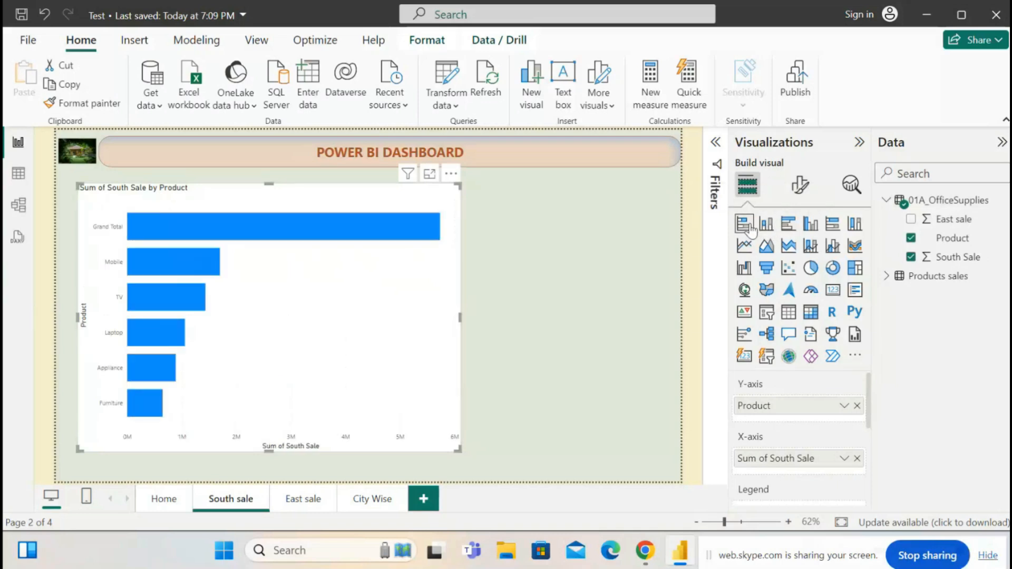
click(765, 227)
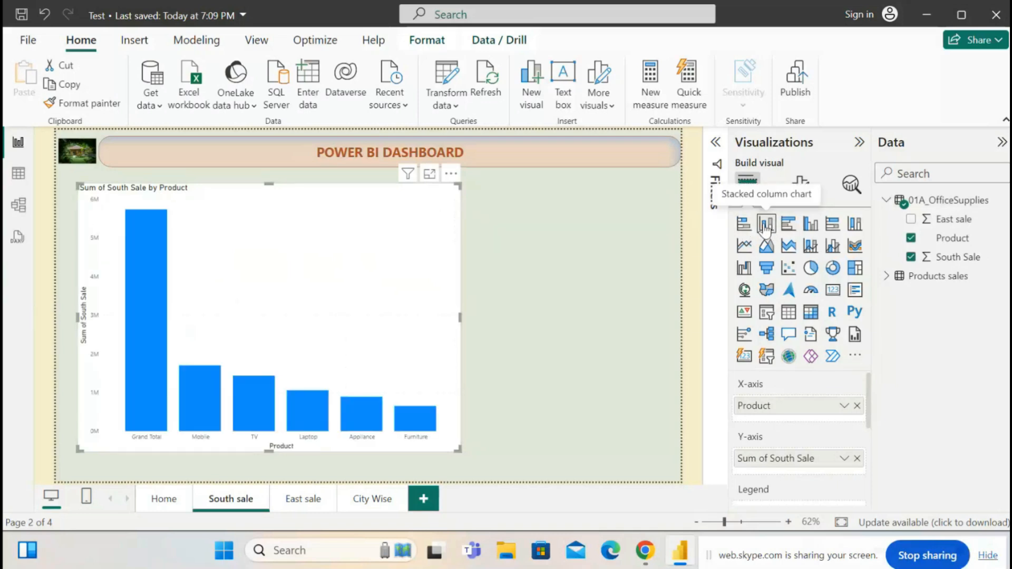
click(750, 230)
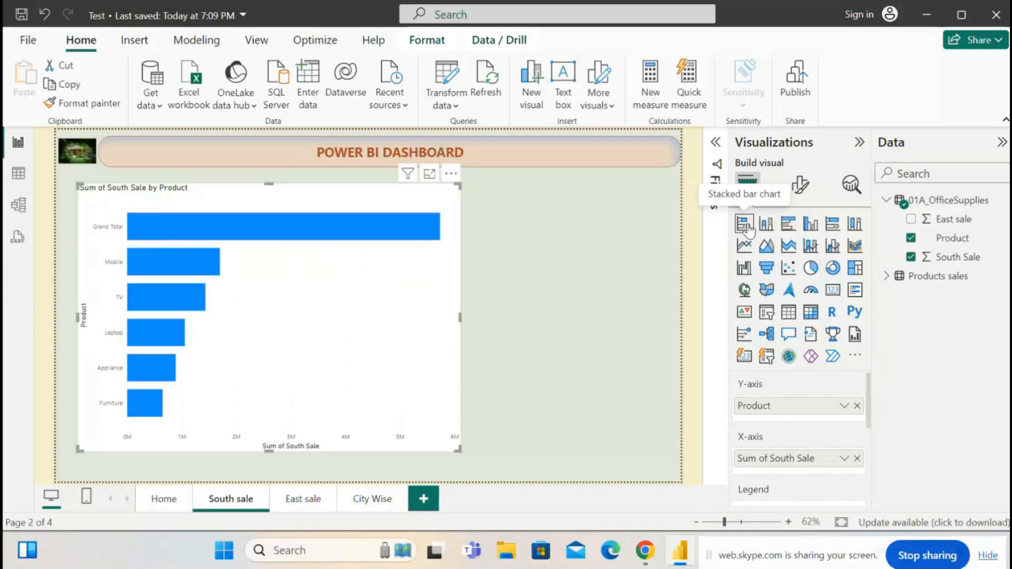
Step: Convert the chart to a stacked column chart, add the East sale field and check the values of its stacked segments
click(767, 228)
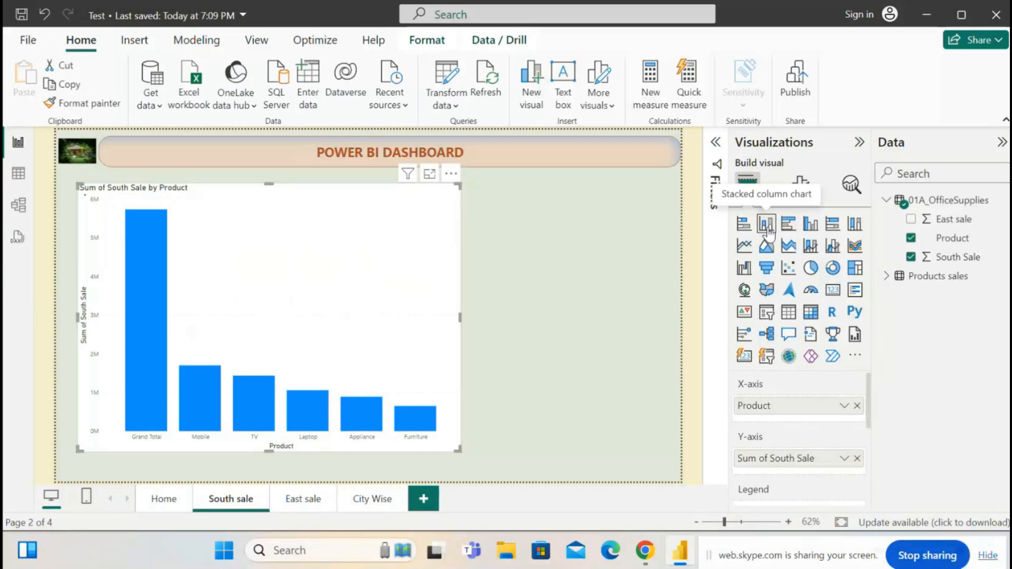
click(911, 221)
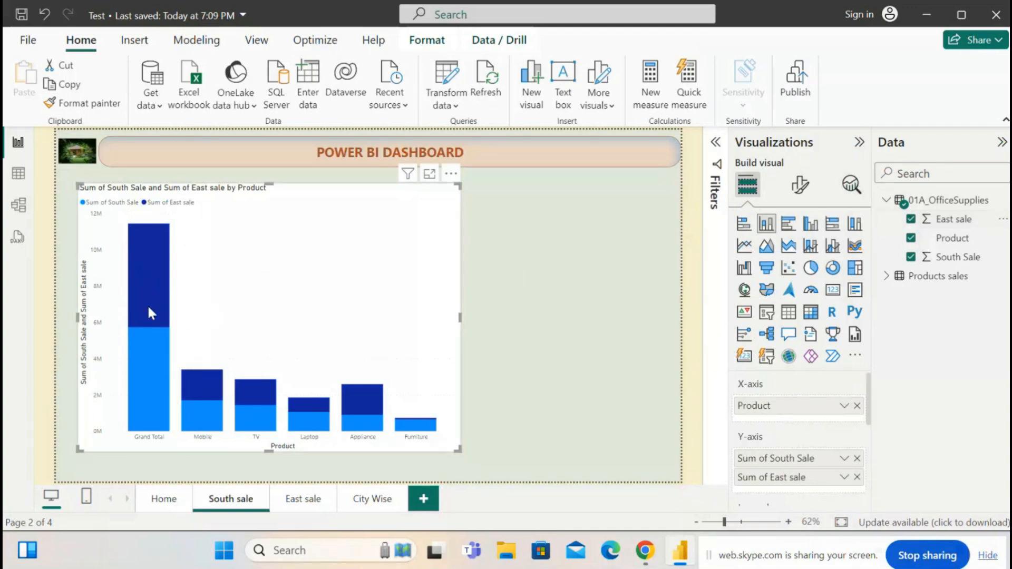
mouse_move(147, 330)
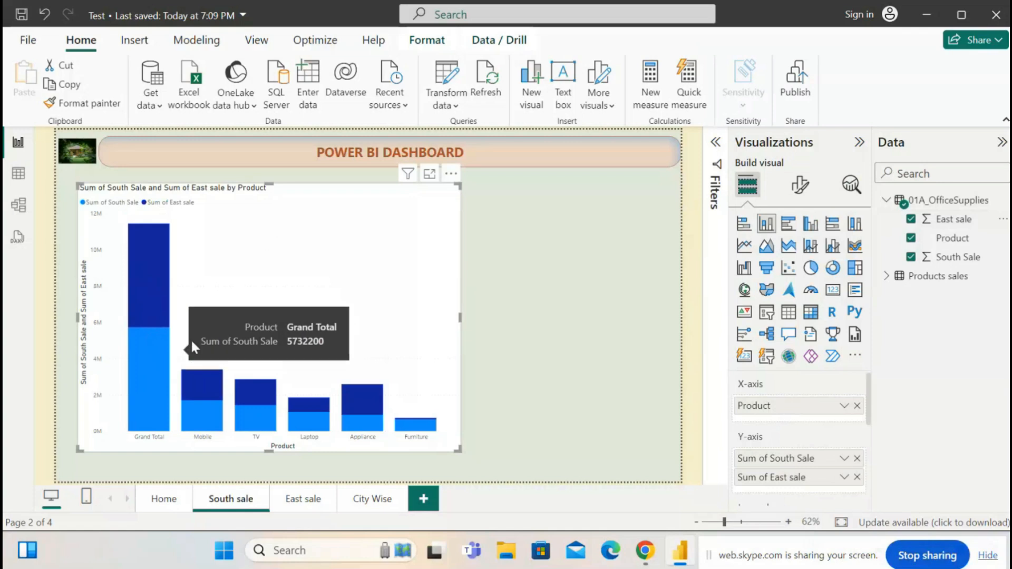
mouse_move(135, 252)
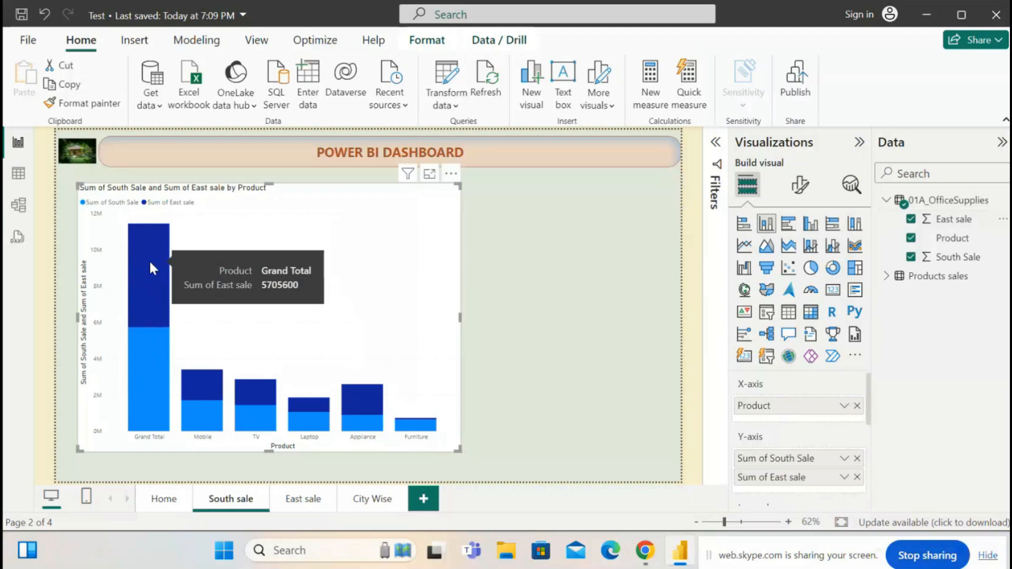
mouse_move(162, 366)
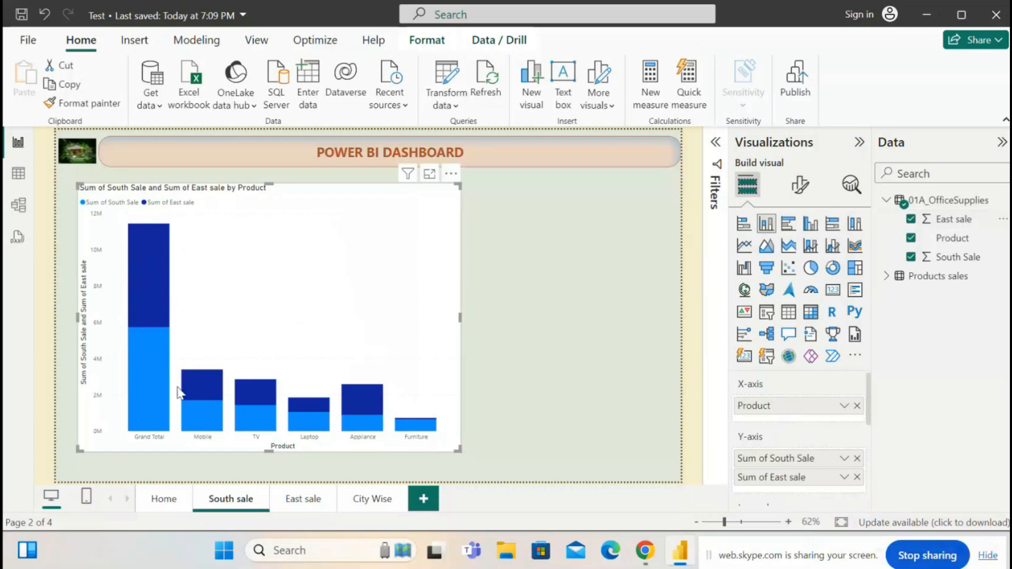
mouse_move(380, 426)
mouse_move(137, 302)
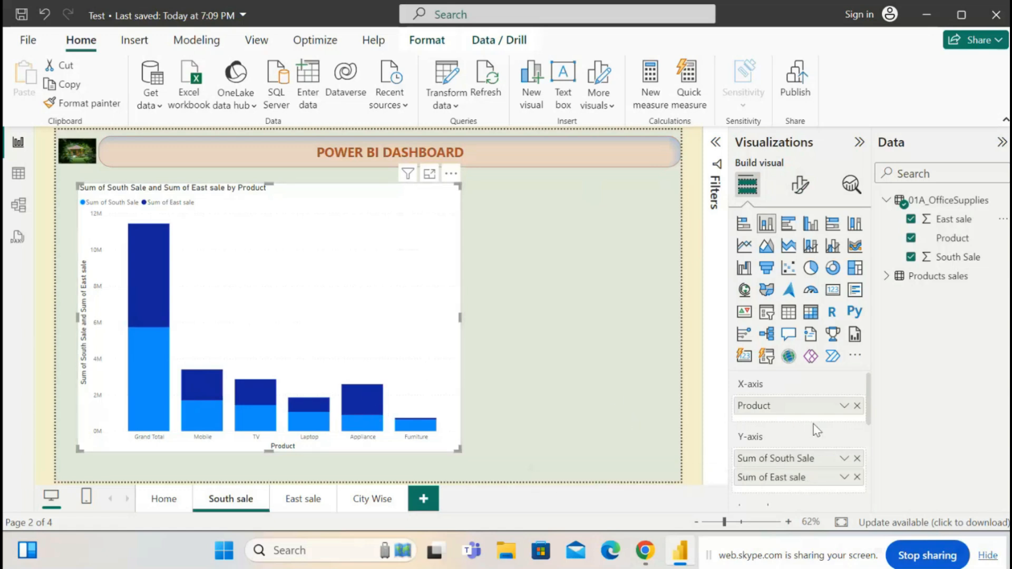
Step: Check the aggregation choices for the South Sale value field and glance at the chart's formatting categories
click(844, 459)
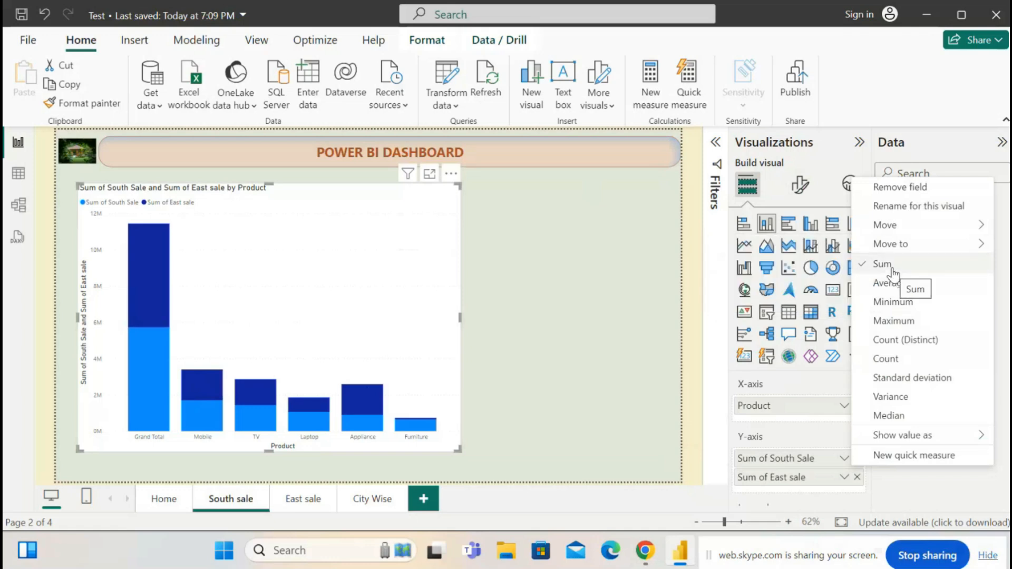
click(605, 321)
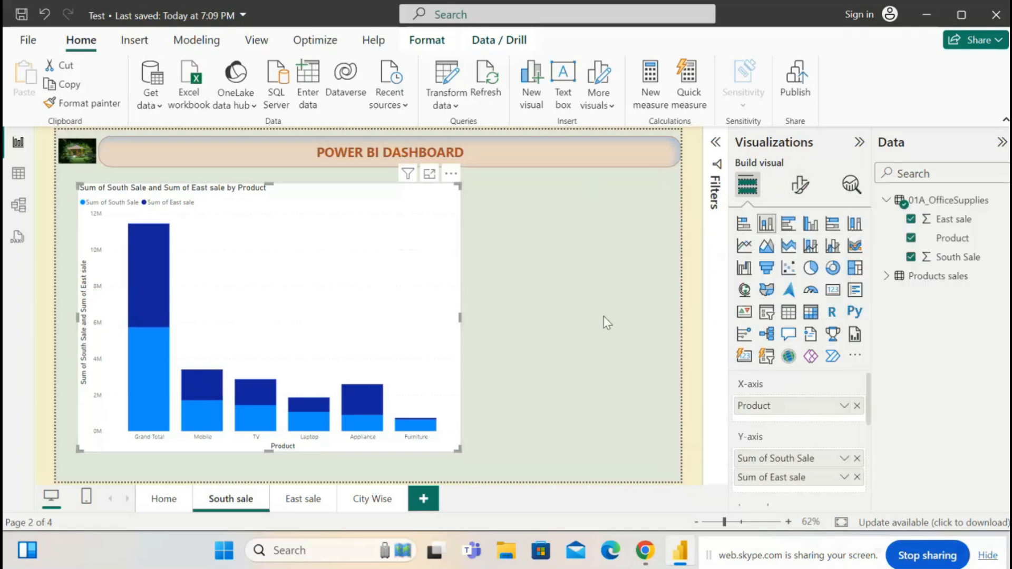
click(797, 186)
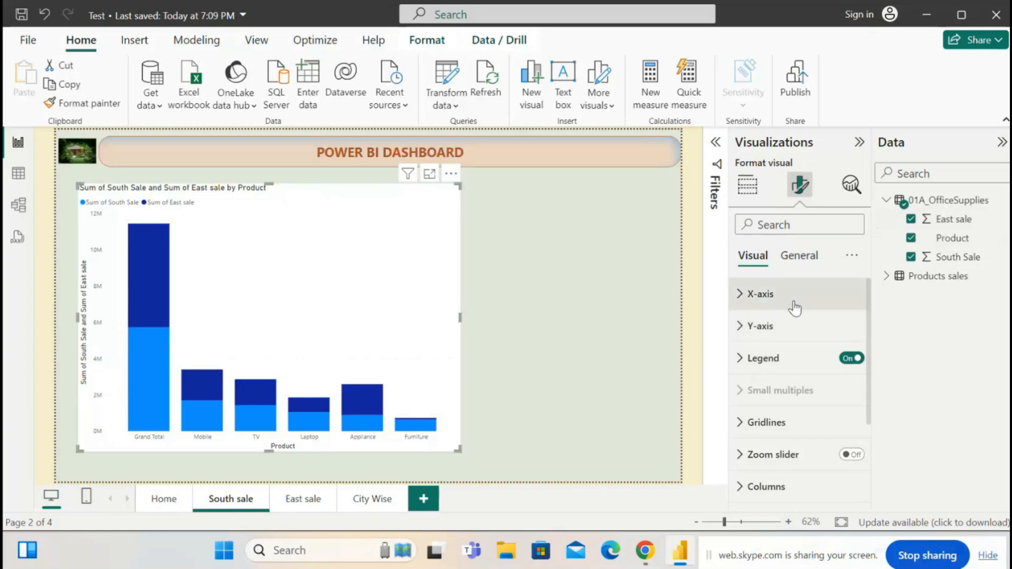
click(754, 190)
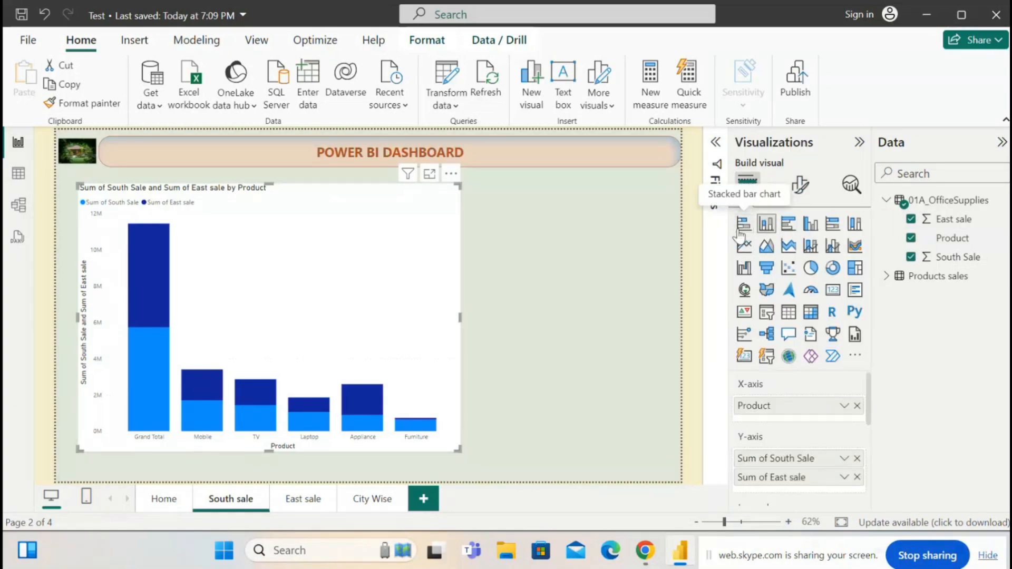
Step: Try the stacked bar type and return to stacked column, then remove the East sale field and add it back
click(744, 225)
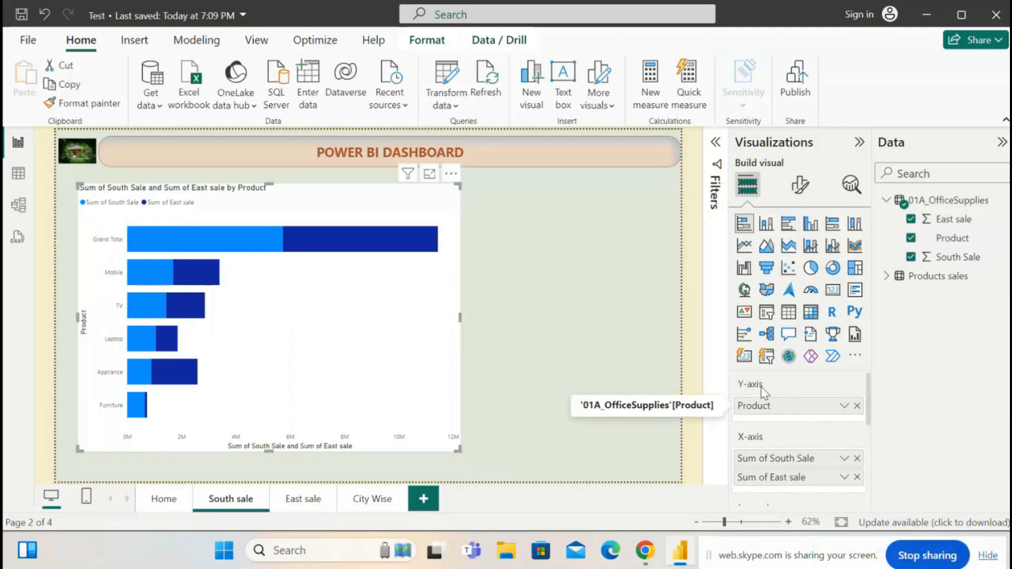
click(768, 225)
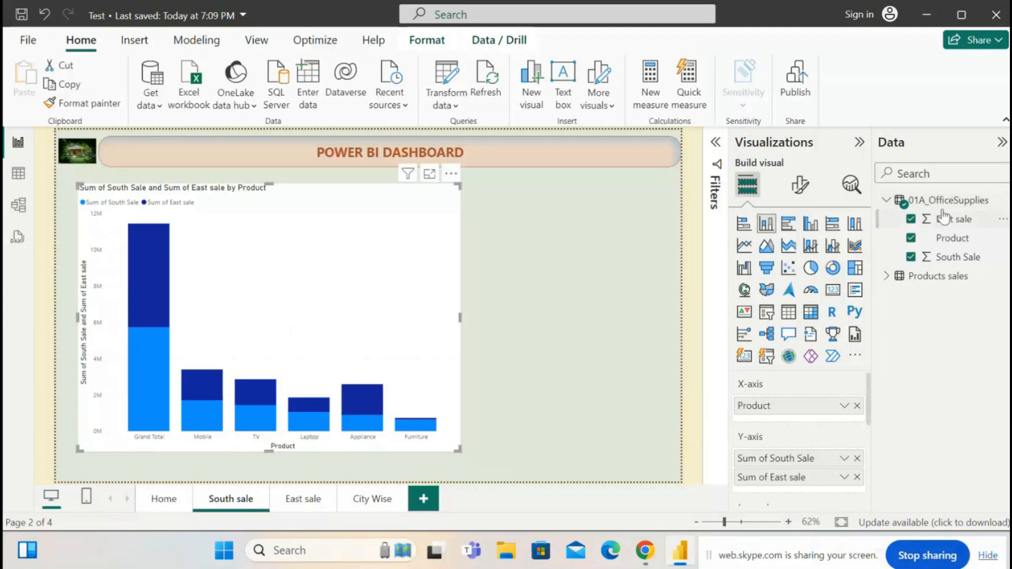
click(914, 221)
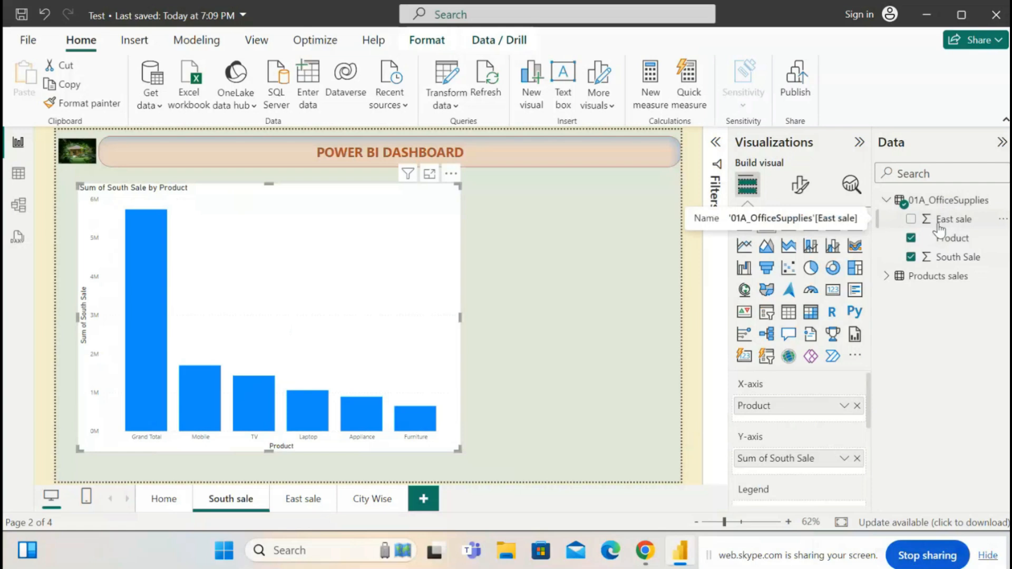
click(912, 219)
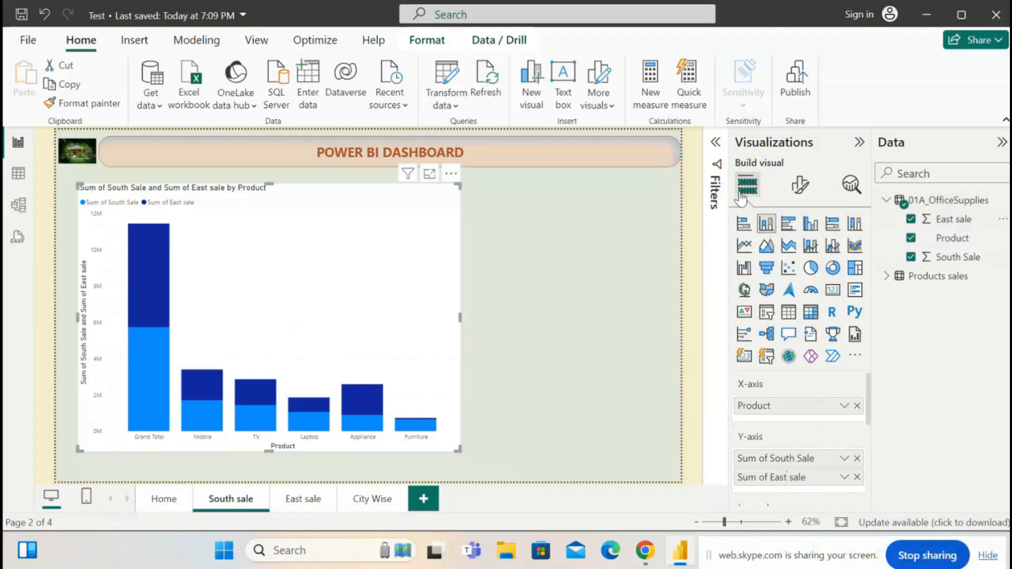
Step: Look at the chart's X-axis formatting options and check which field is assigned to the X-axis
click(801, 186)
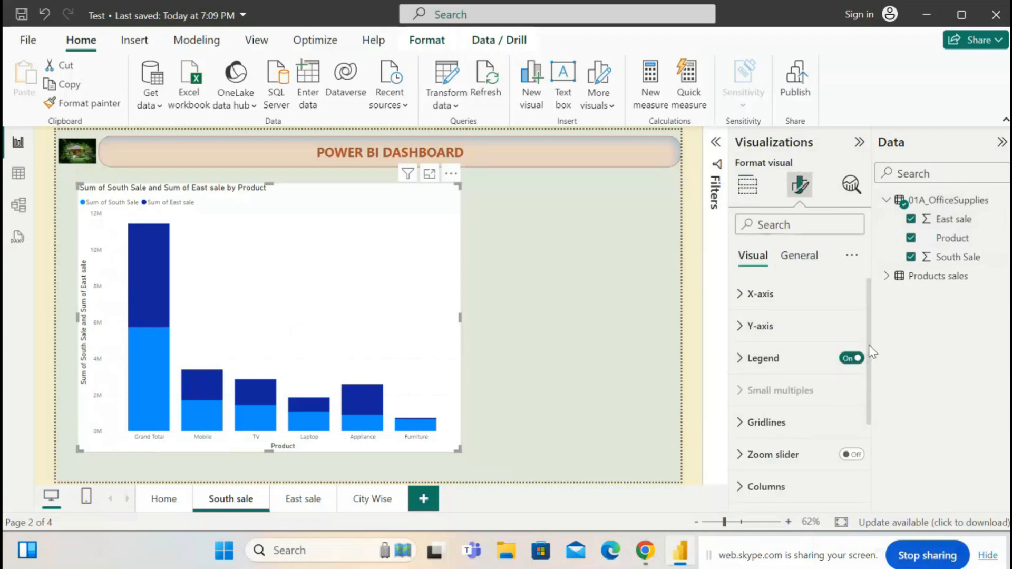
drag(869, 345, 888, 313)
click(738, 296)
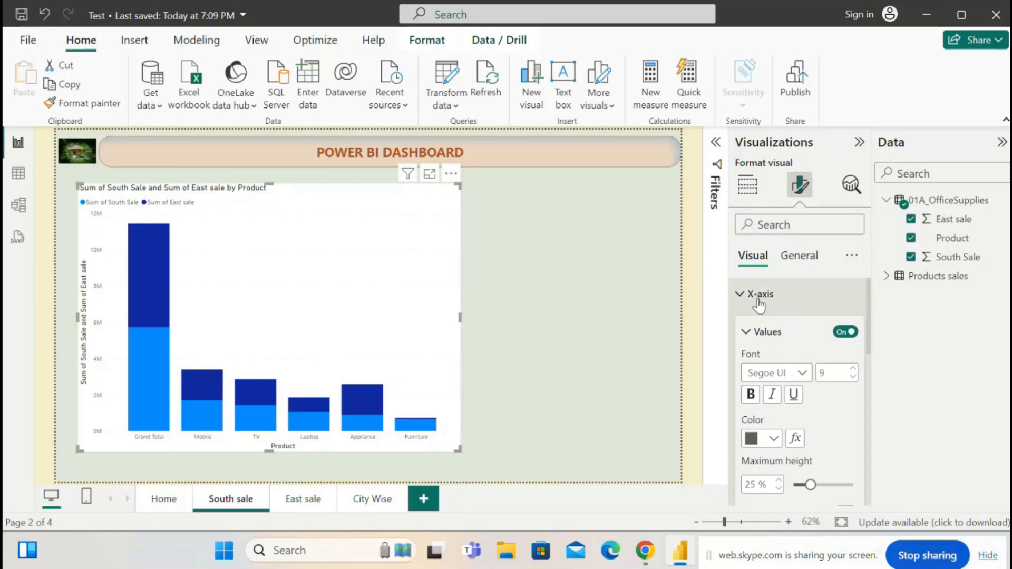
click(749, 194)
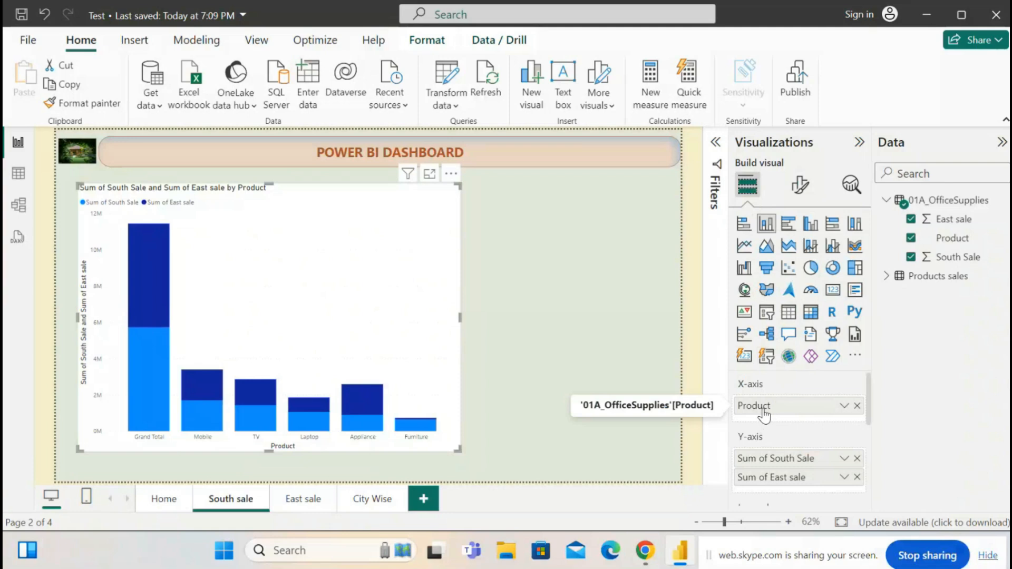
click(792, 196)
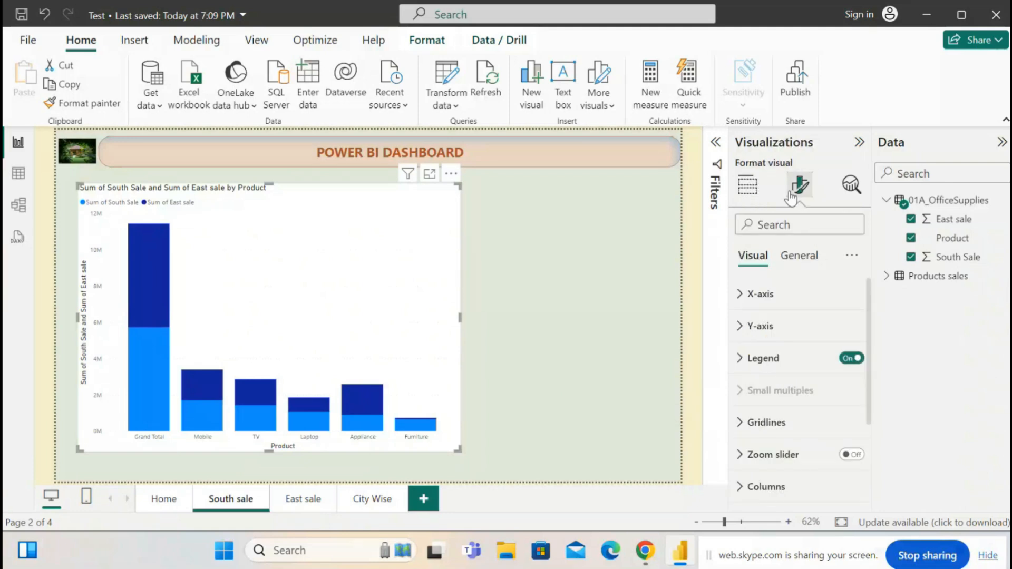
Step: Format the chart's X-axis value labels in Times New Roman, size 17, bold and orange
click(740, 295)
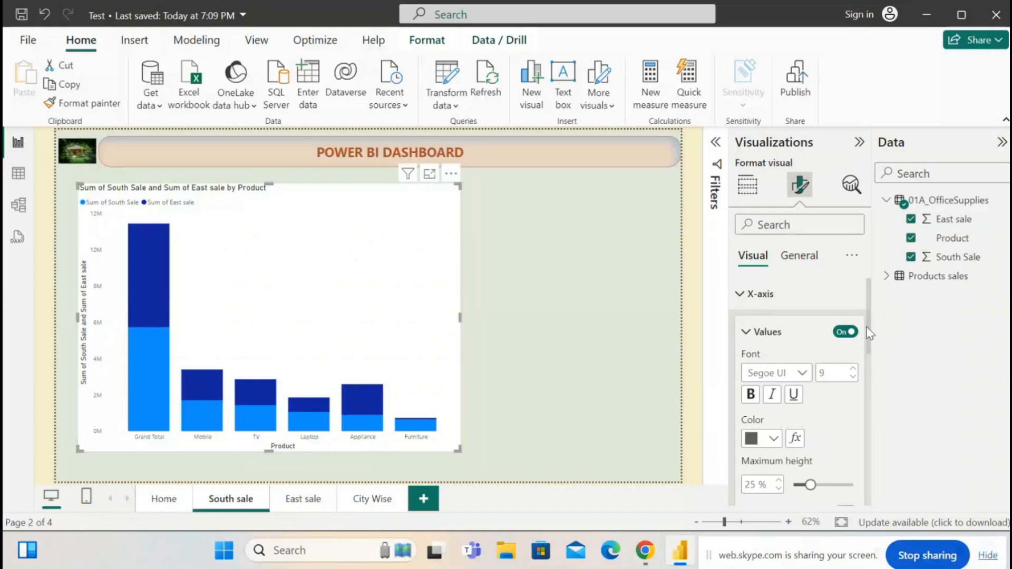
scroll(870, 332, down, 3)
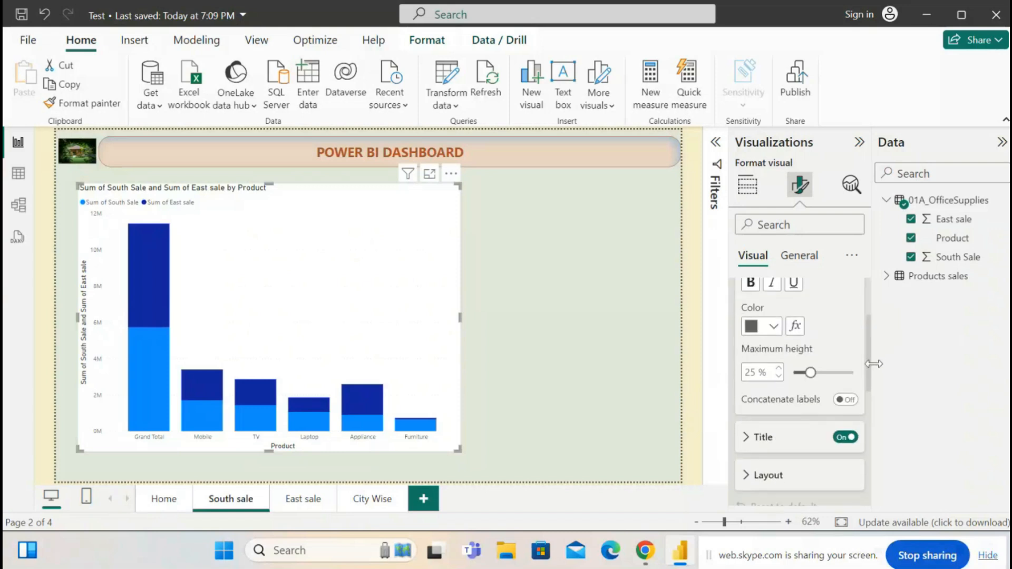
scroll(847, 329, up, 1)
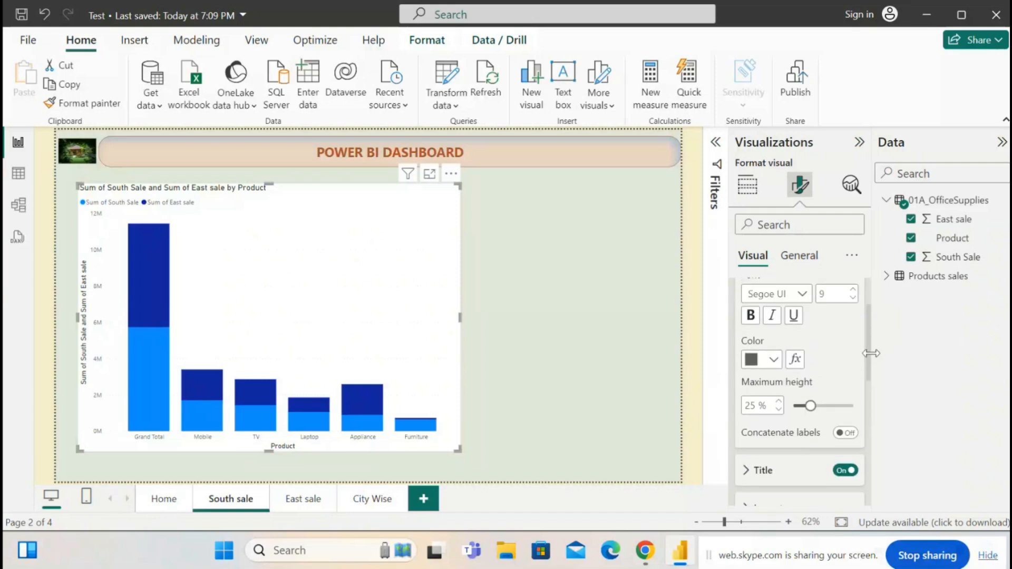
click(806, 295)
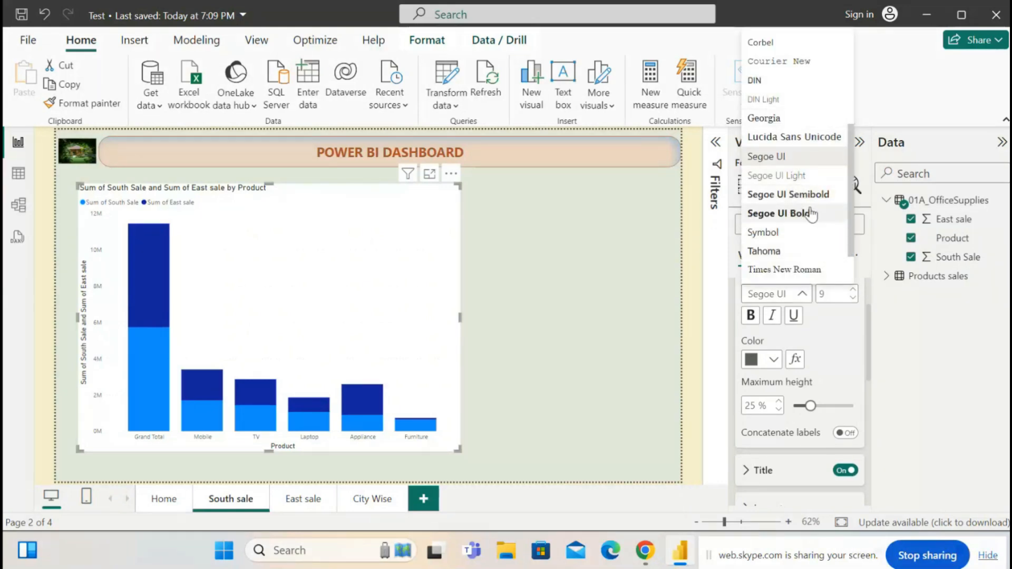
click(785, 269)
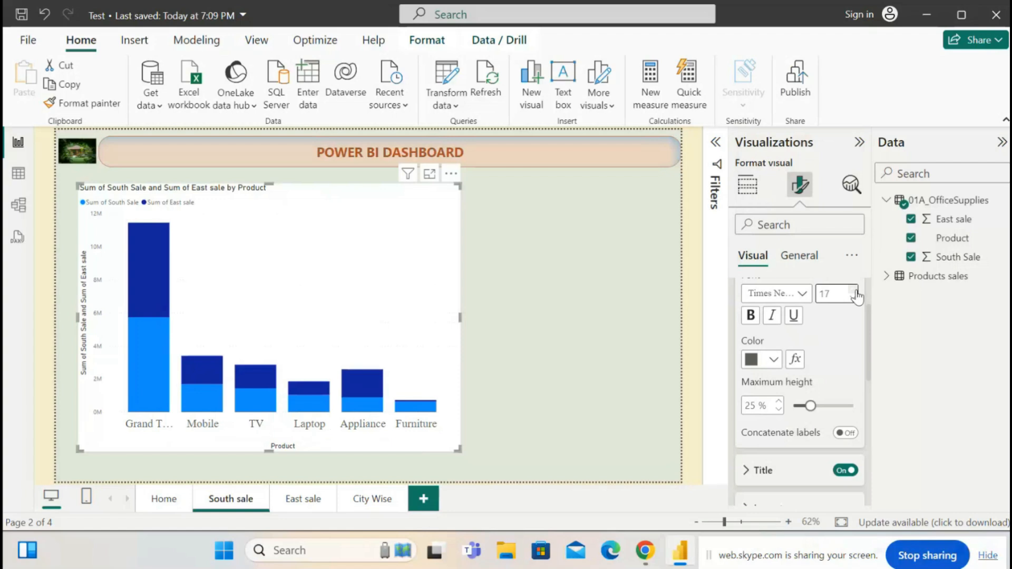
click(751, 317)
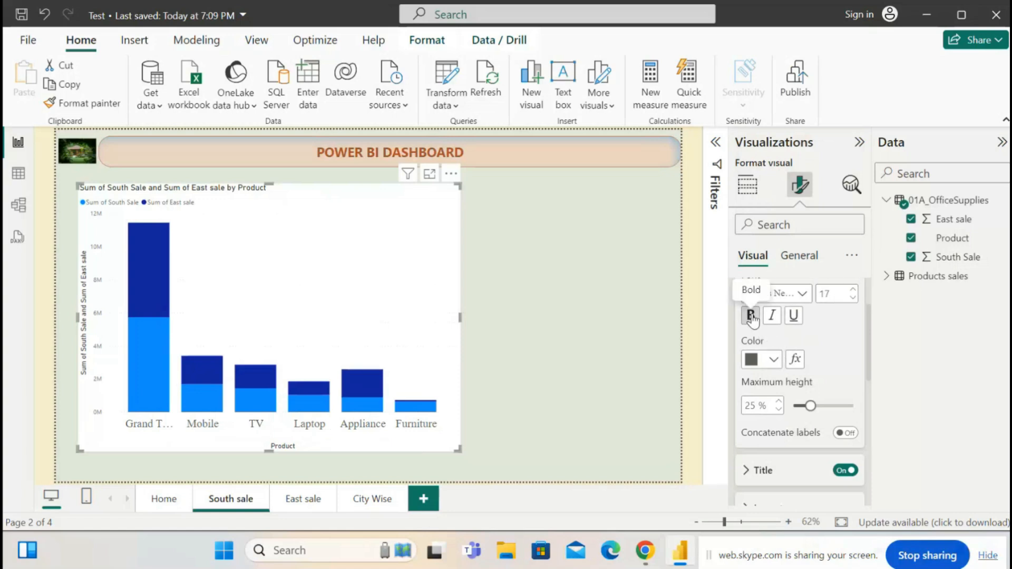
click(775, 360)
click(850, 290)
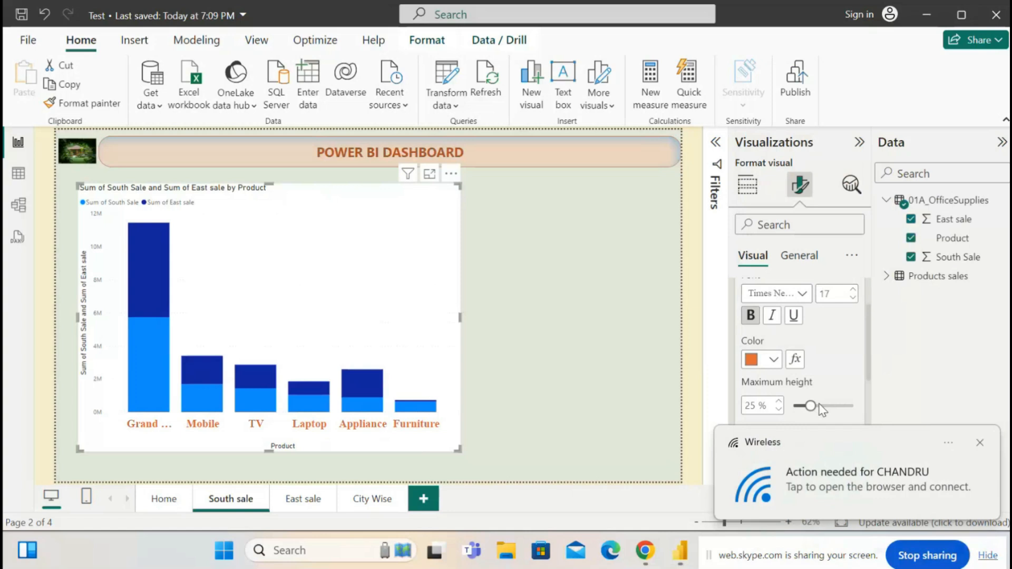
click(982, 444)
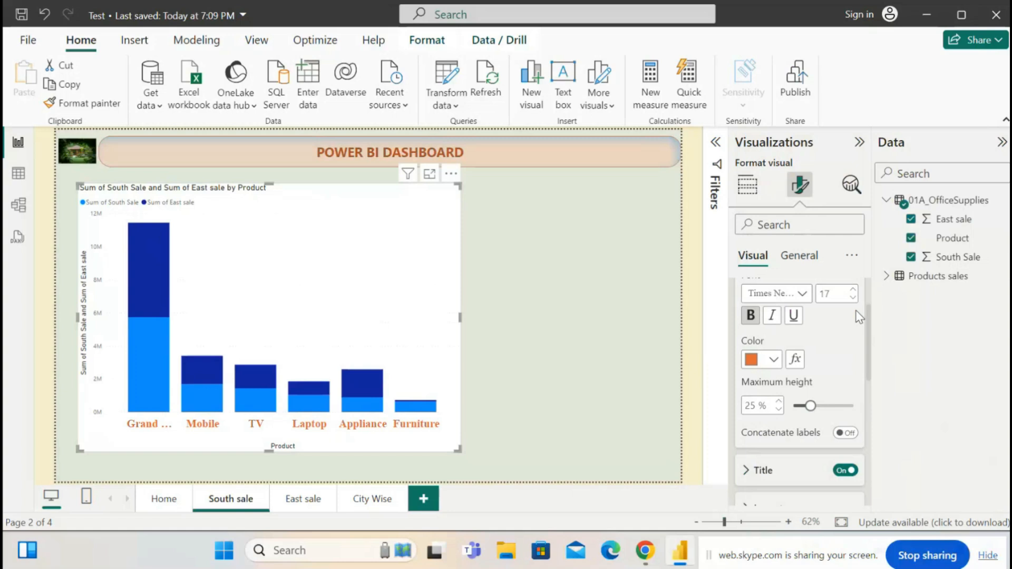
scroll(869, 316, up, 2)
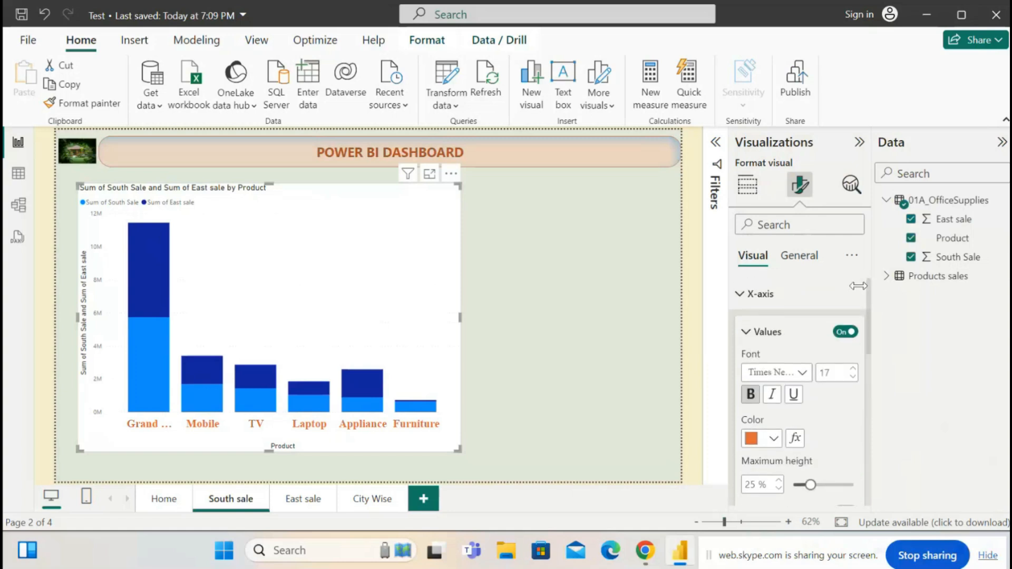
click(745, 332)
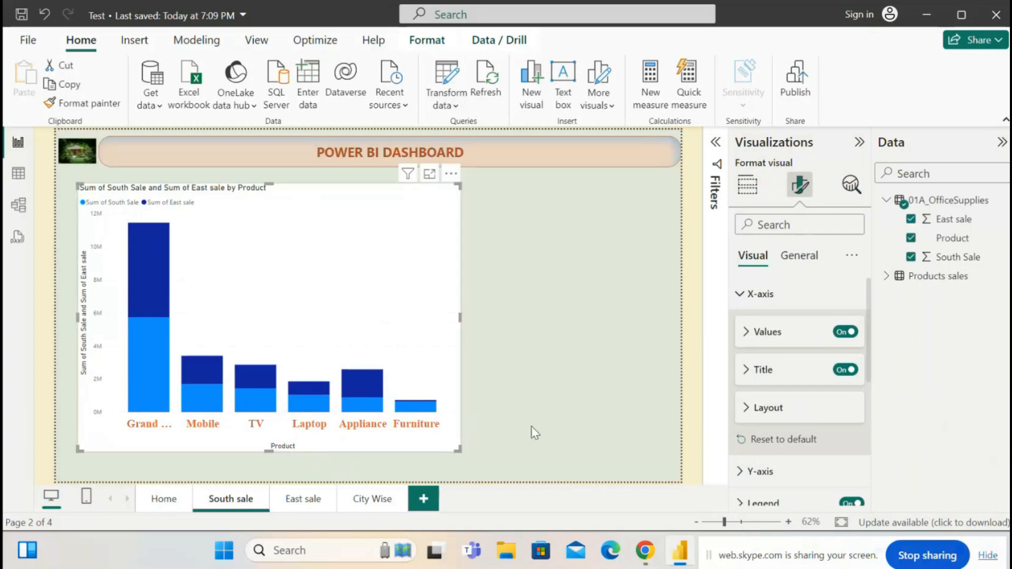
Step: Set the X-axis title text to "Product wise snap"
click(748, 371)
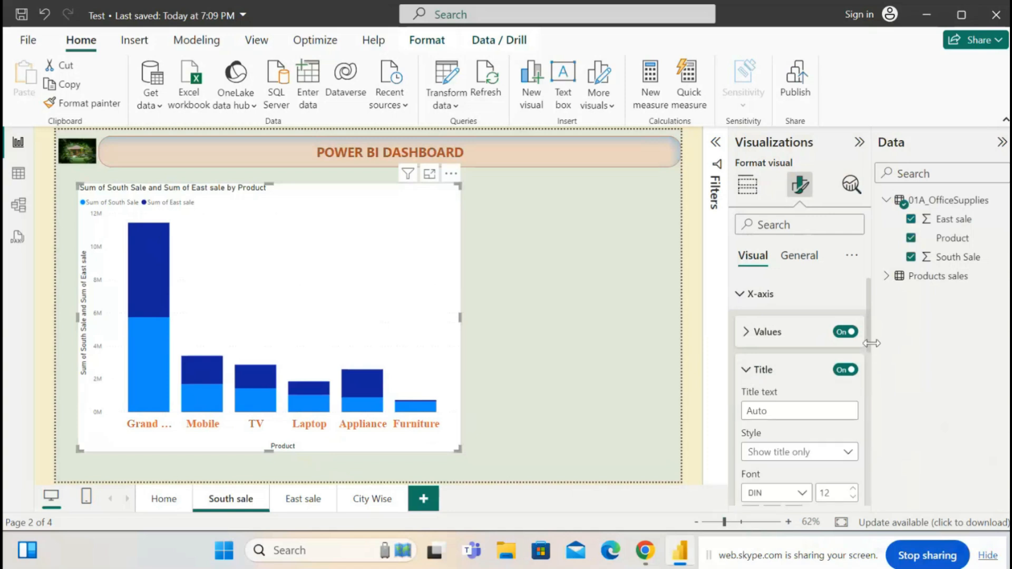
scroll(870, 351, down, 1)
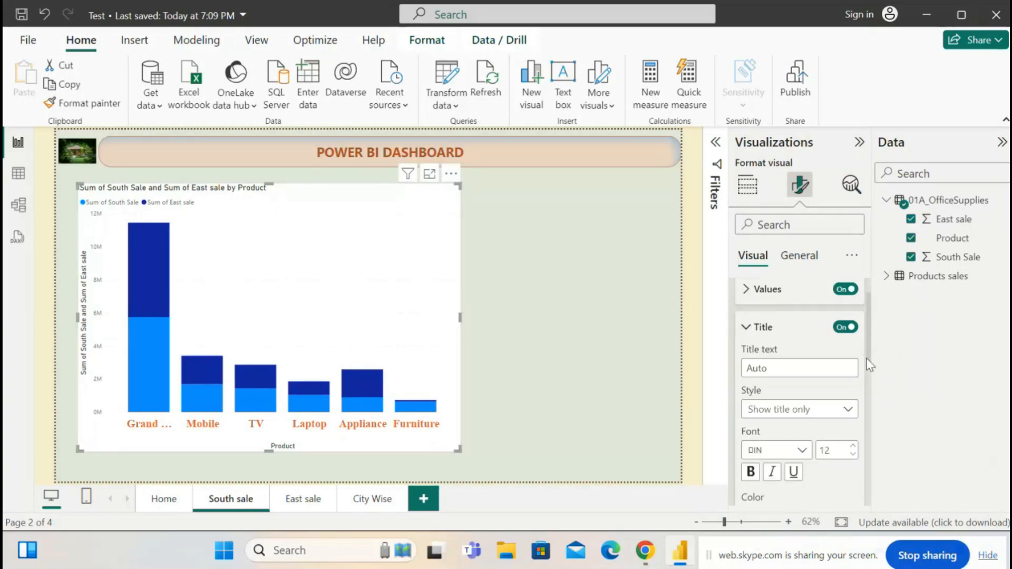
click(788, 367)
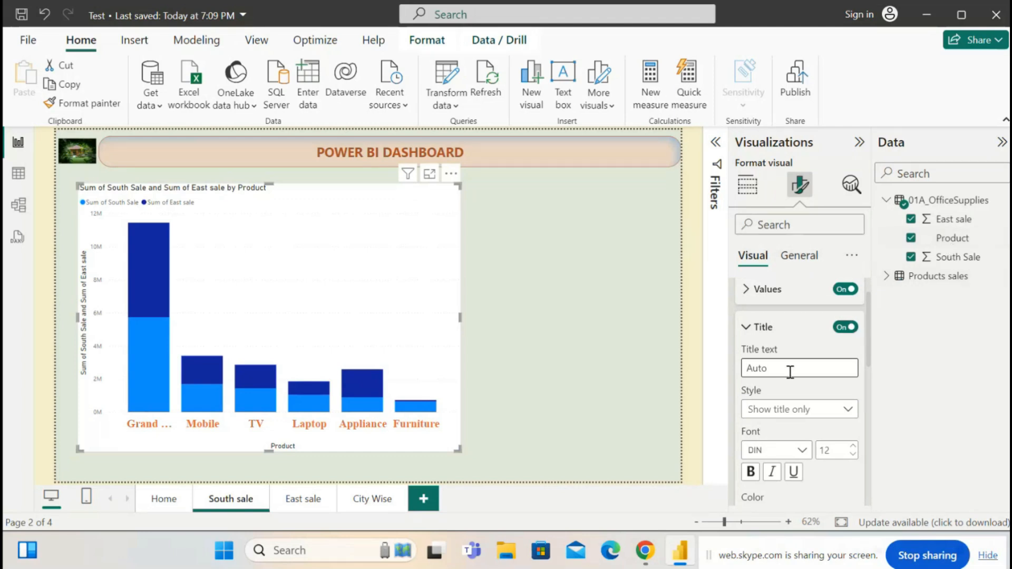
text(Product wise)
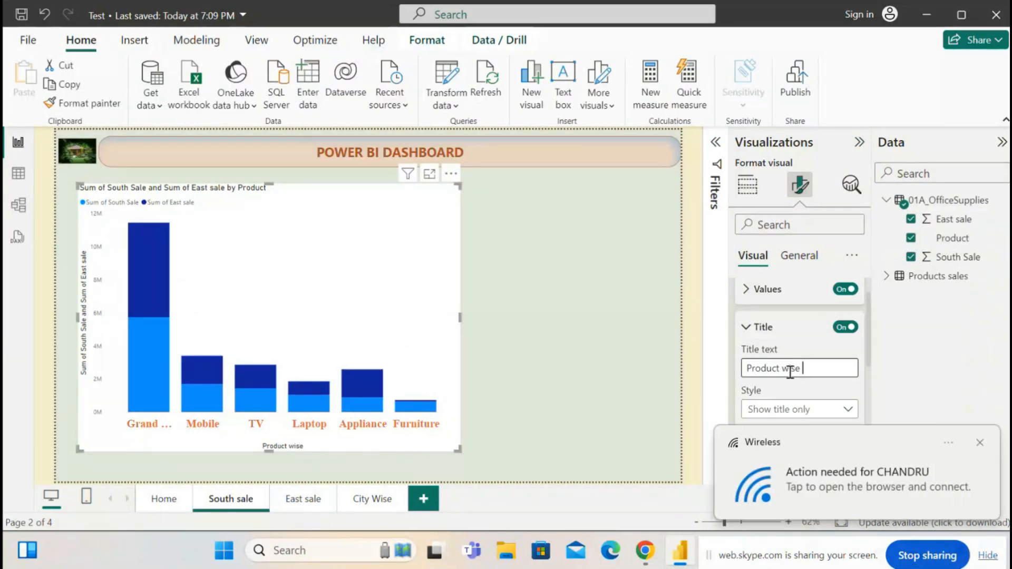
text( snap)
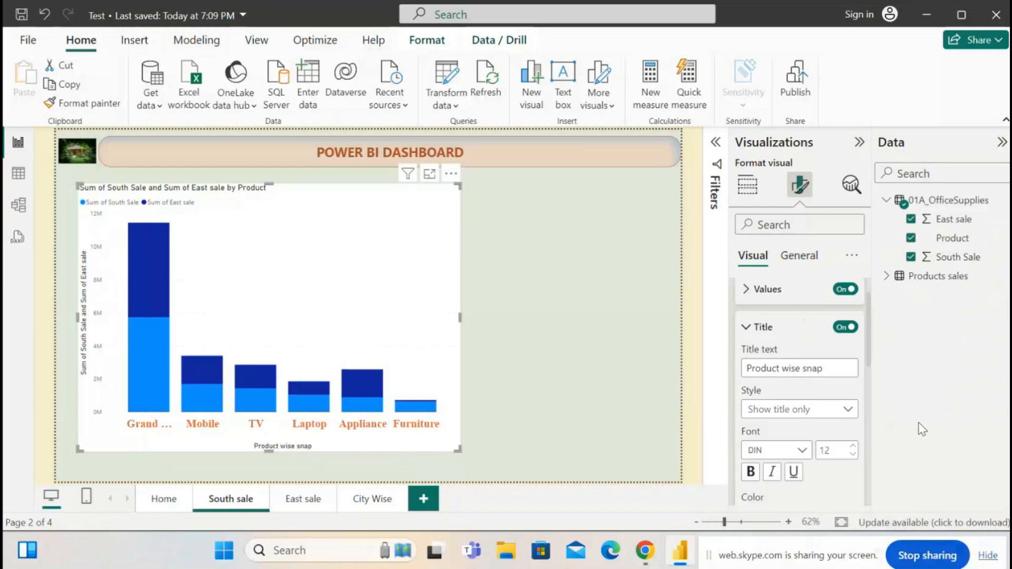
Step: Format the X-axis title in Arial Black, size 17, bold and orange
click(853, 415)
click(854, 416)
click(802, 451)
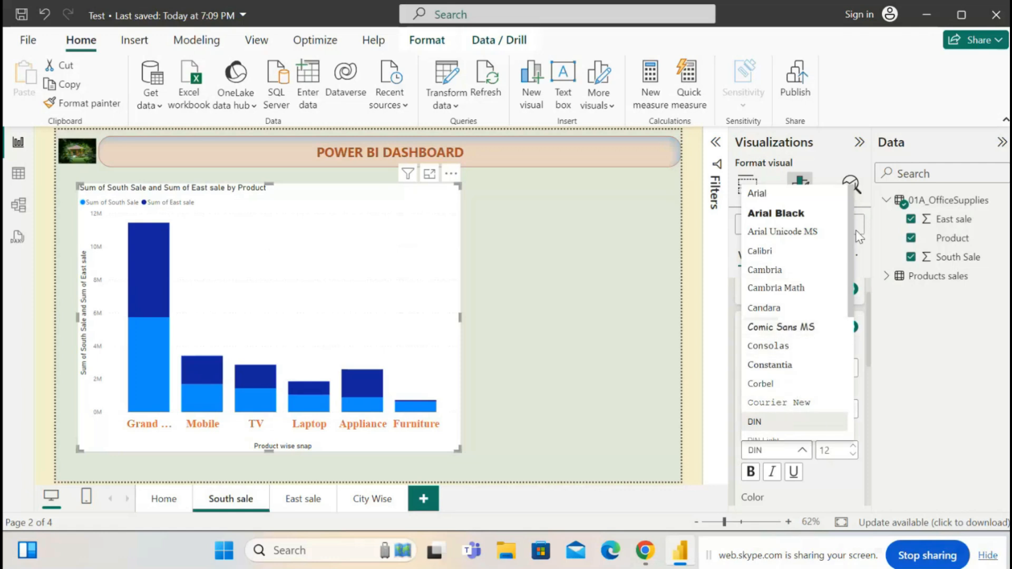
click(796, 213)
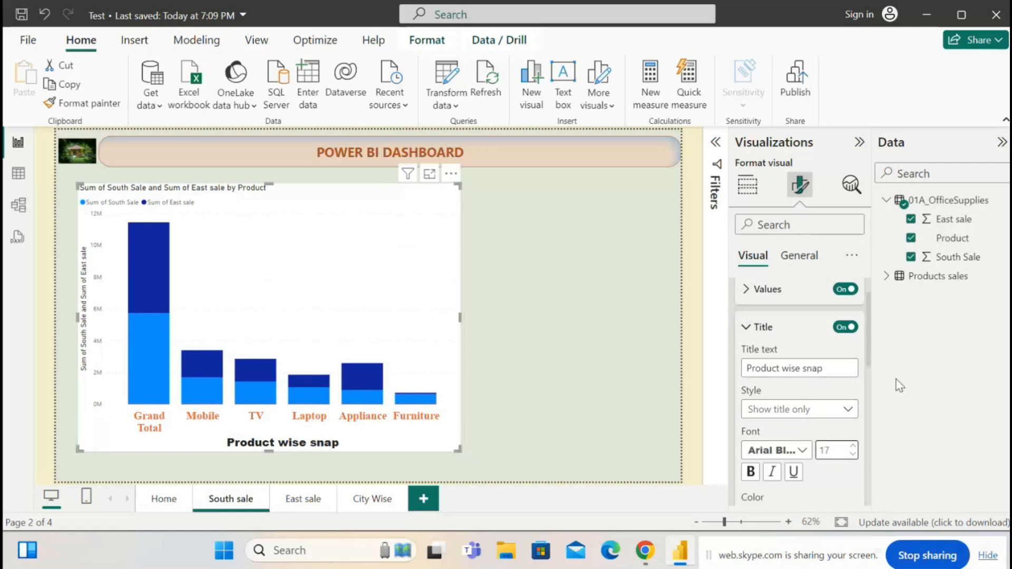
drag(873, 354, 871, 387)
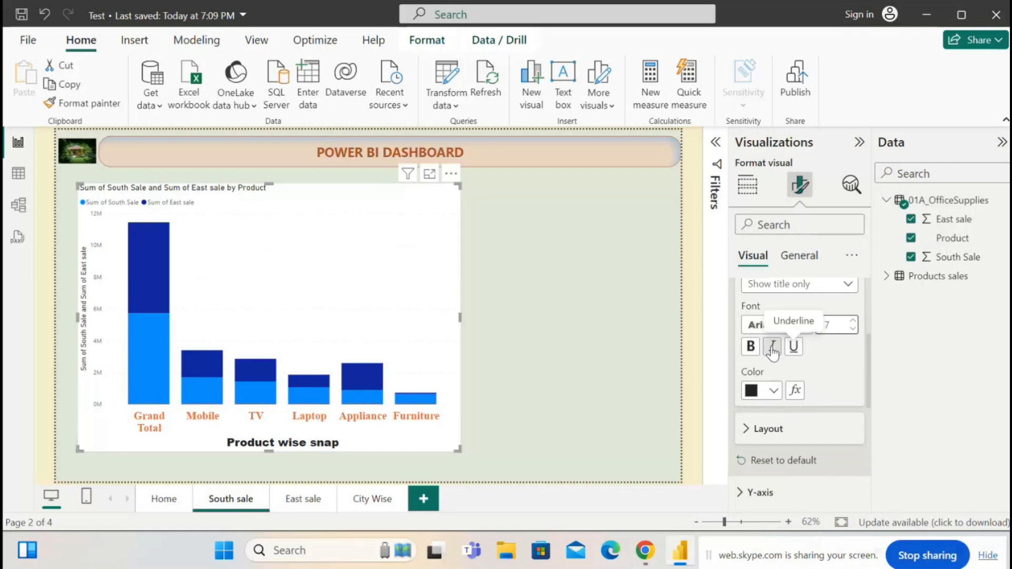
click(745, 353)
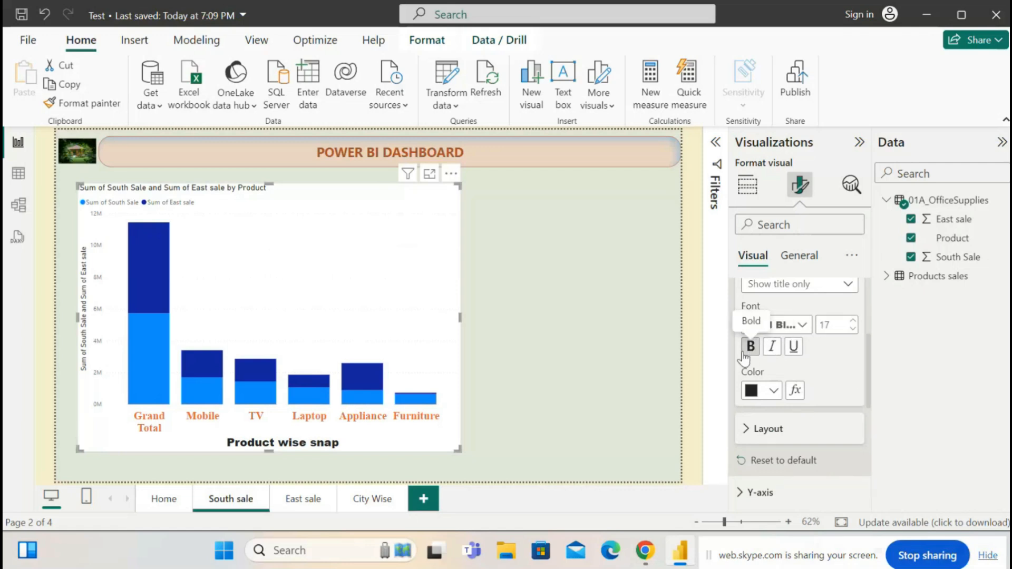
click(775, 391)
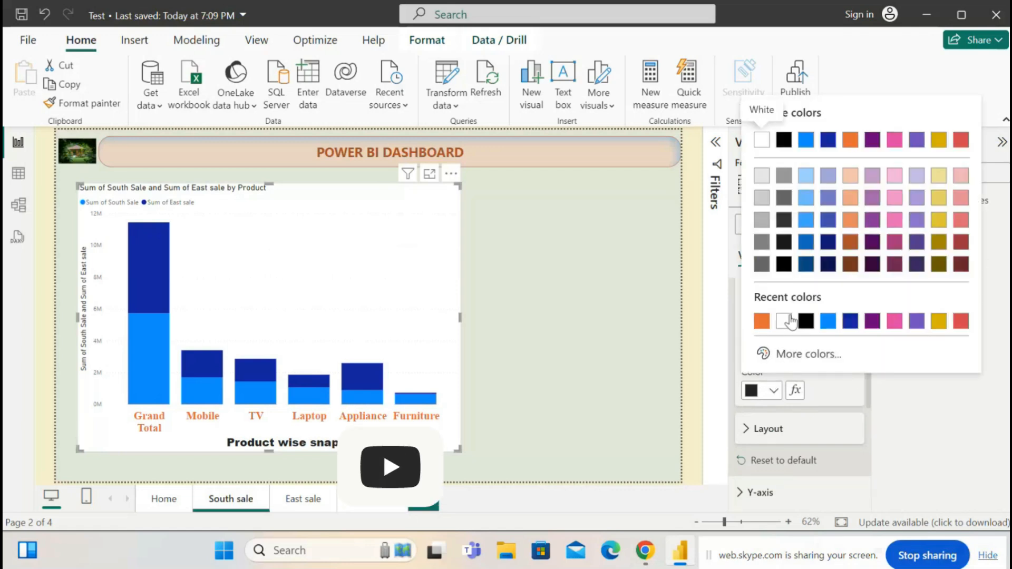
click(761, 319)
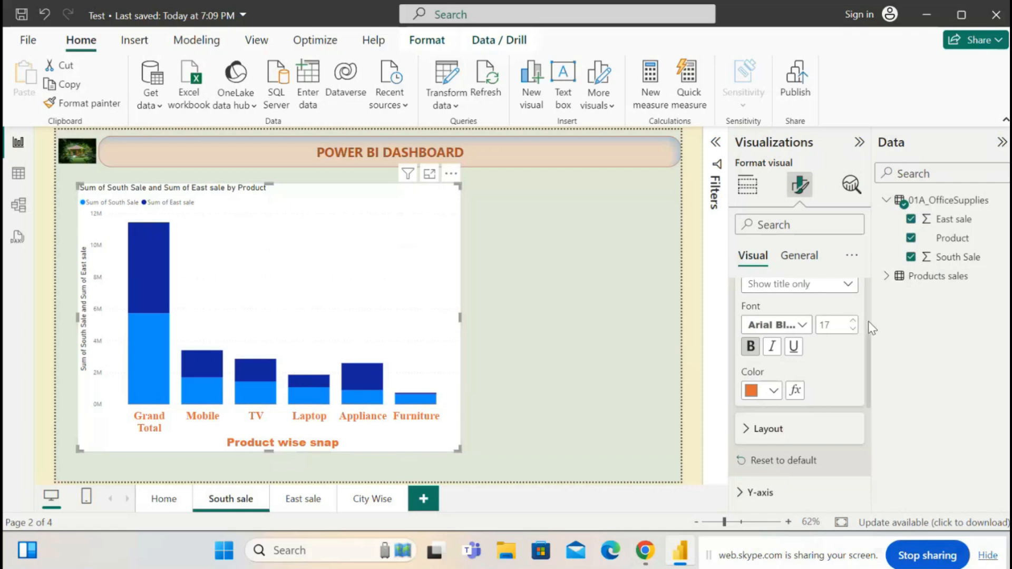
scroll(870, 346, up, 3)
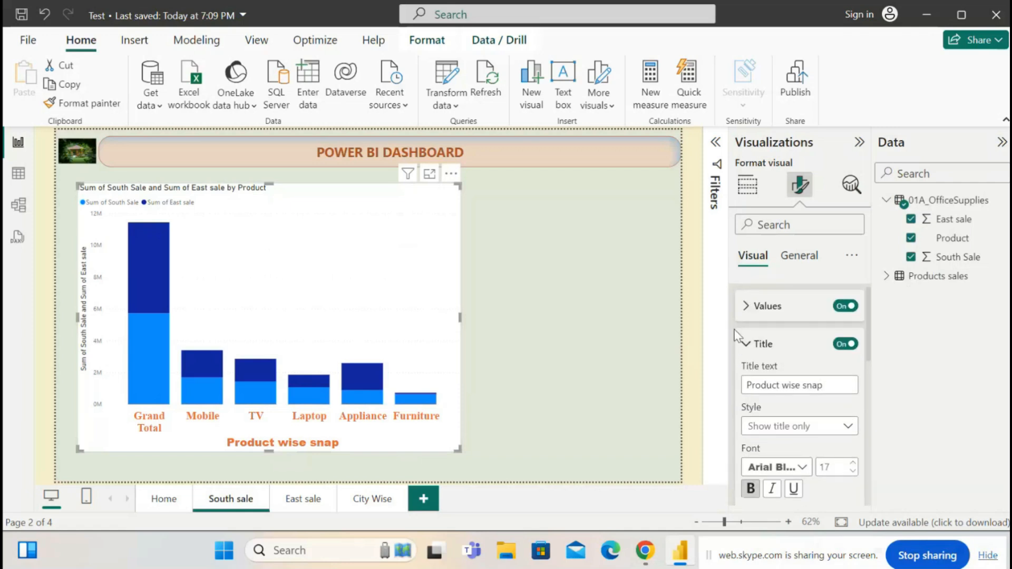
click(746, 343)
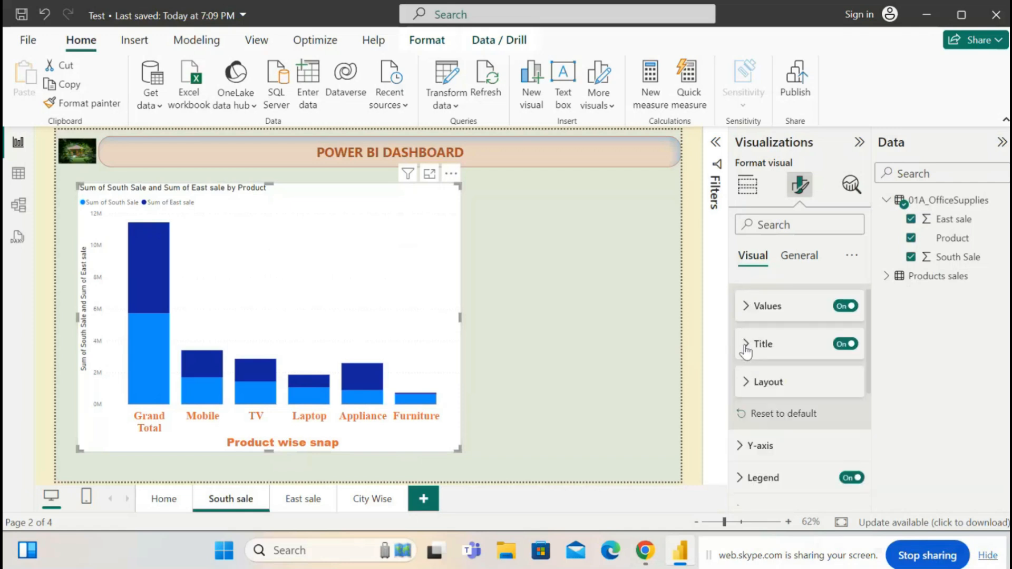
Step: Try a minimum category width of 180 px in the X-axis layout, then reduce it to 22 px
click(751, 386)
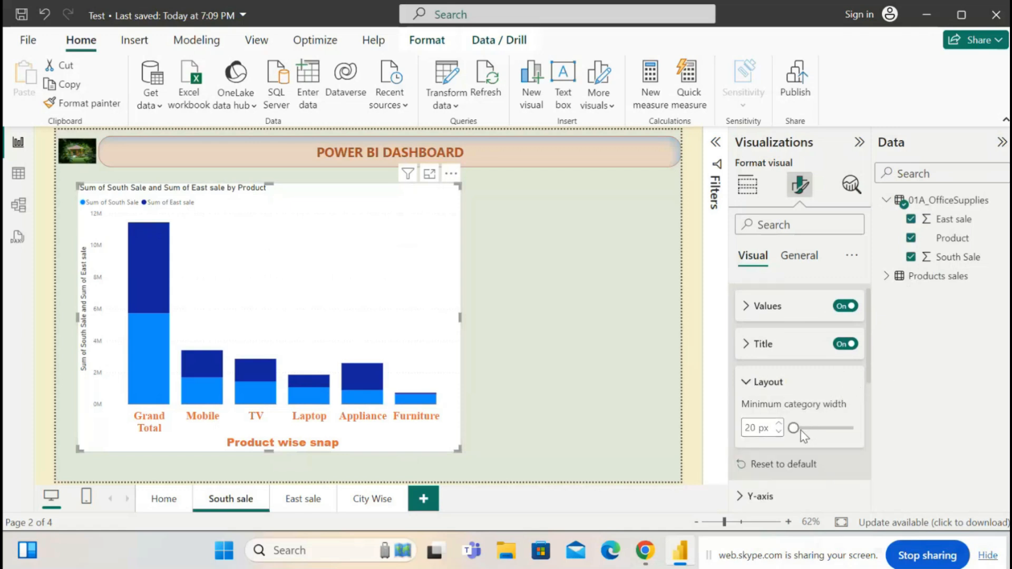
drag(794, 429, 836, 429)
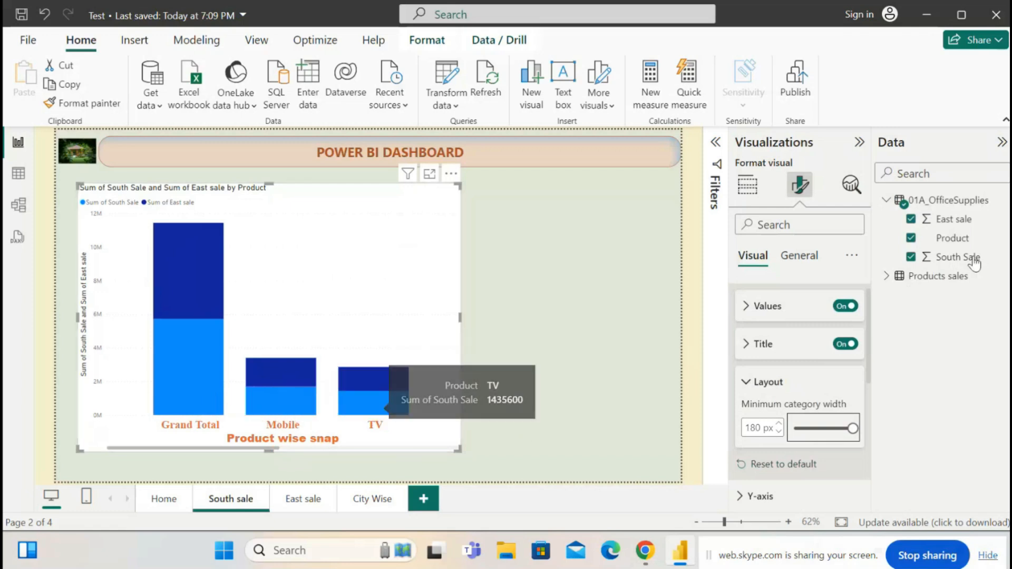
drag(848, 428, 795, 429)
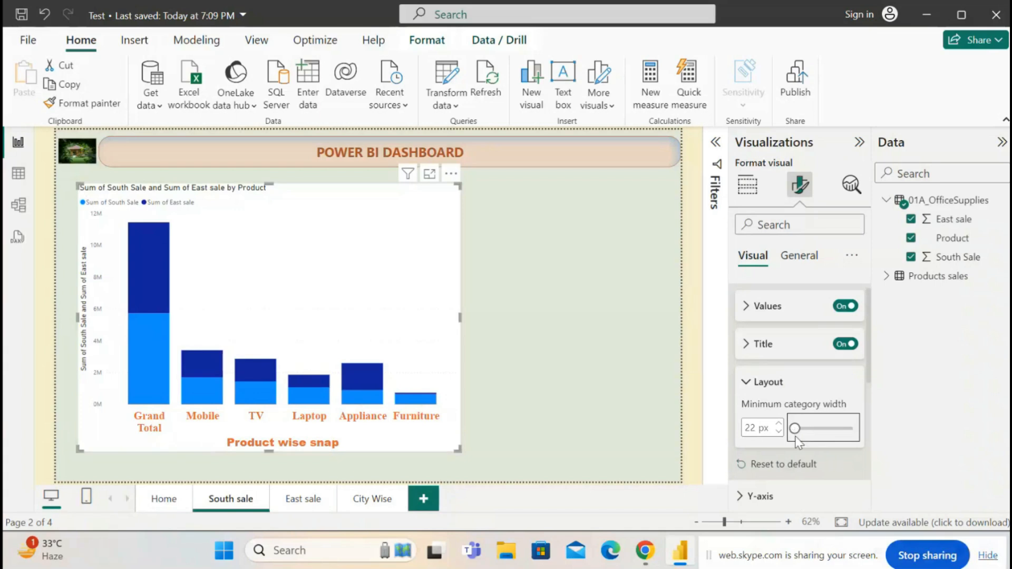
scroll(869, 330, up, 1)
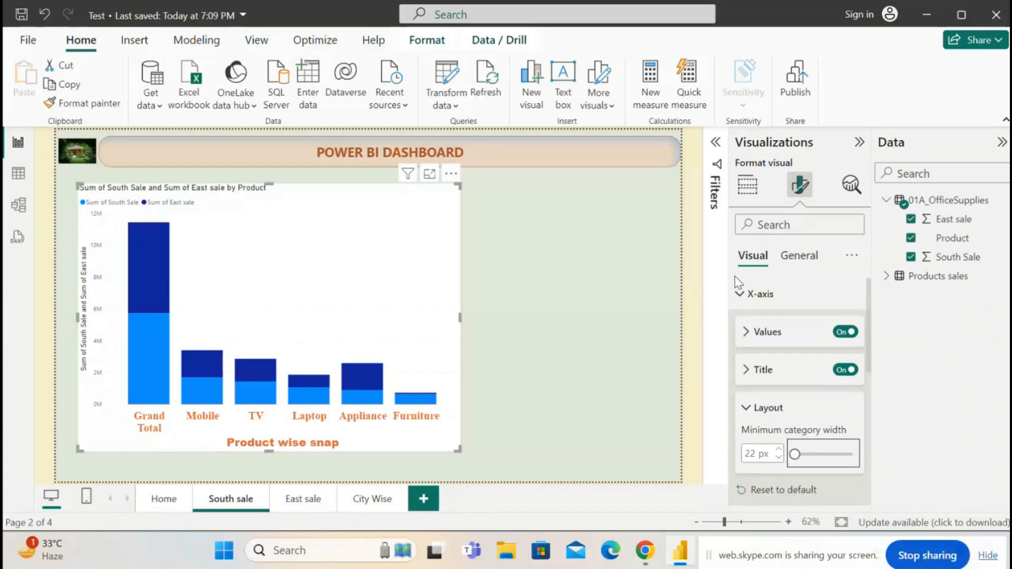
Step: Reset all of the chart's X-axis formatting to default
click(746, 409)
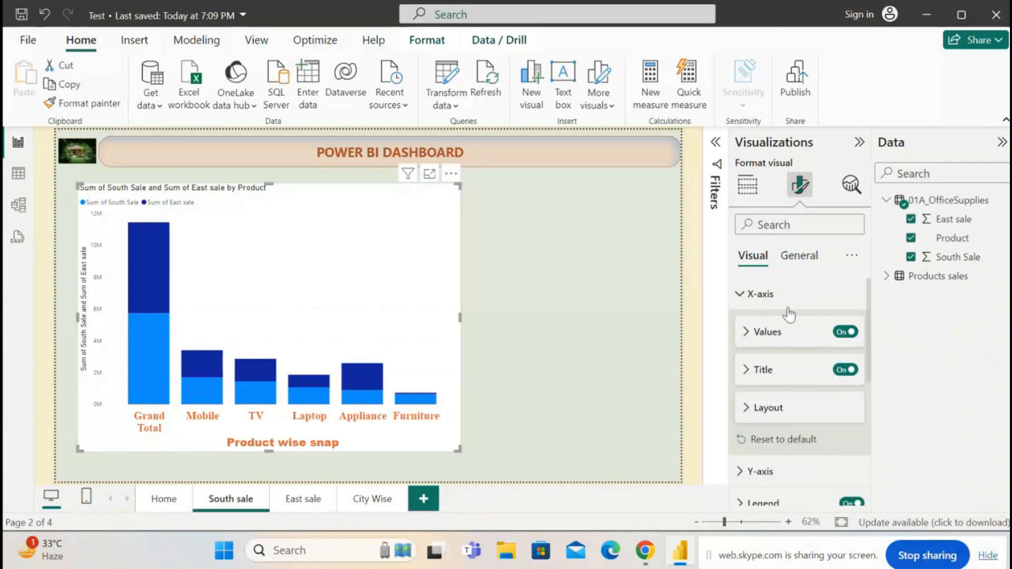
click(795, 445)
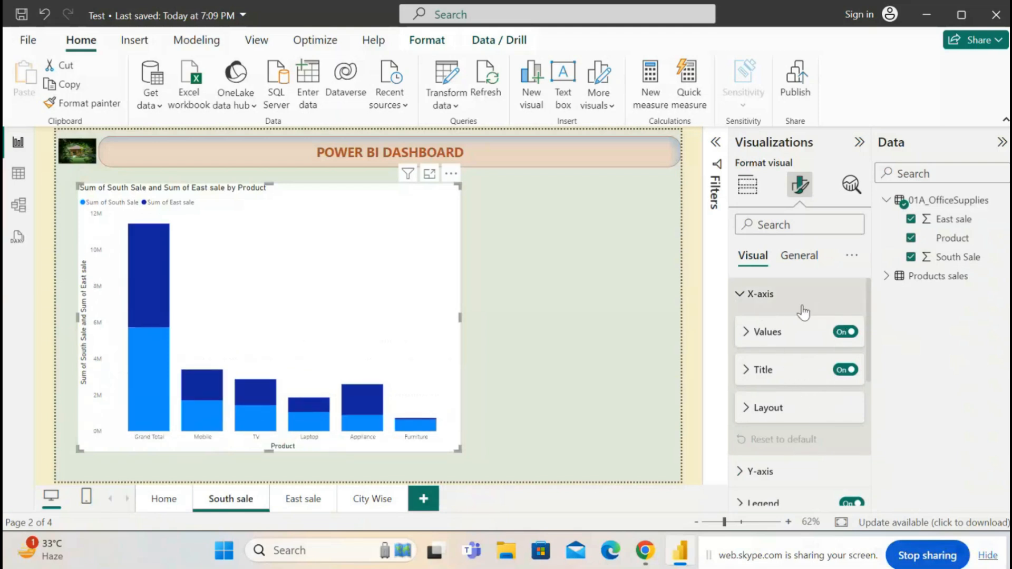
Step: Set the chart's Y-axis range to a minimum of 0 and a maximum of 10000000
click(741, 301)
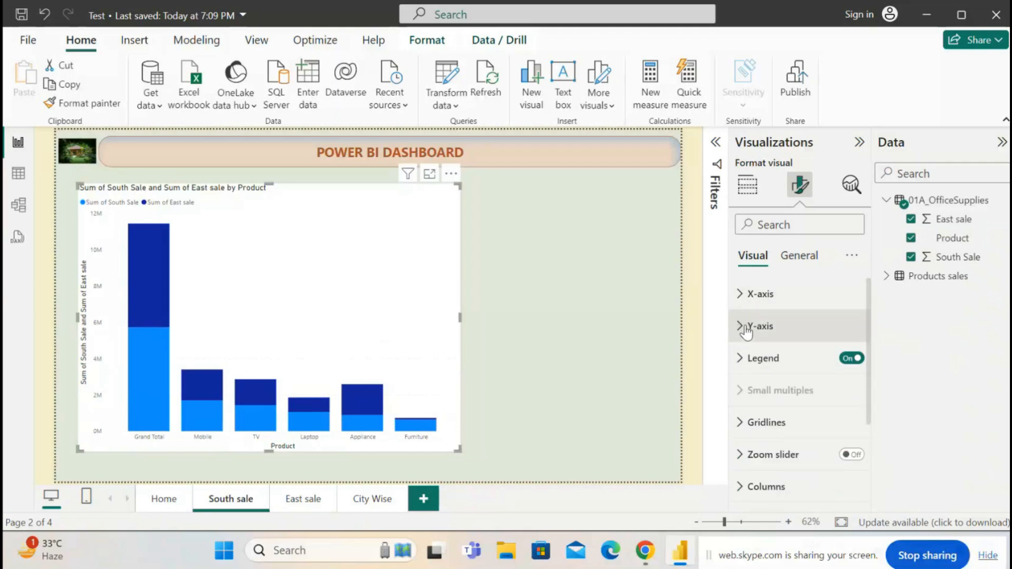
click(742, 328)
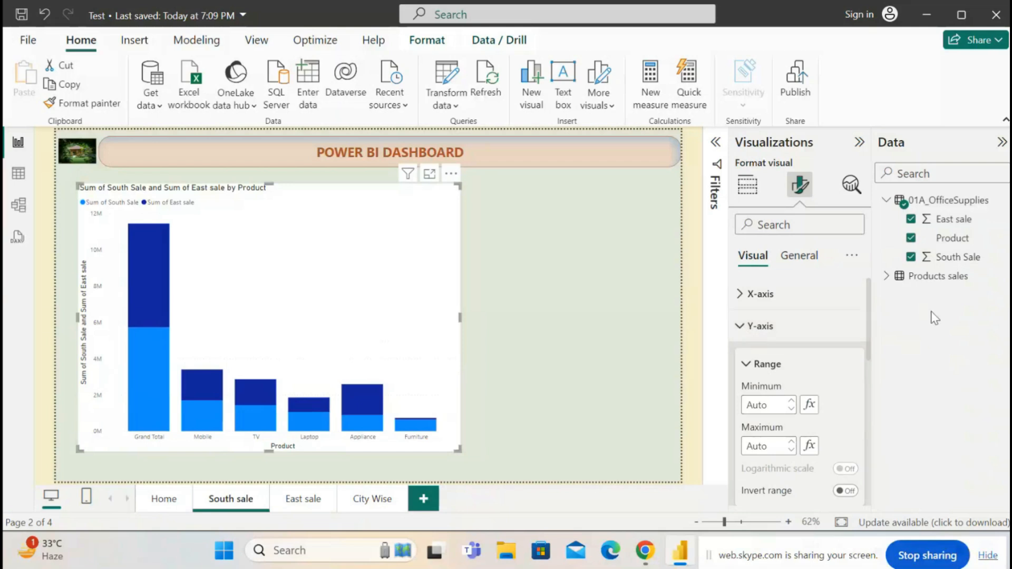
mouse_move(871, 327)
mouse_down()
mouse_move(872, 355)
mouse_move(873, 335)
mouse_up()
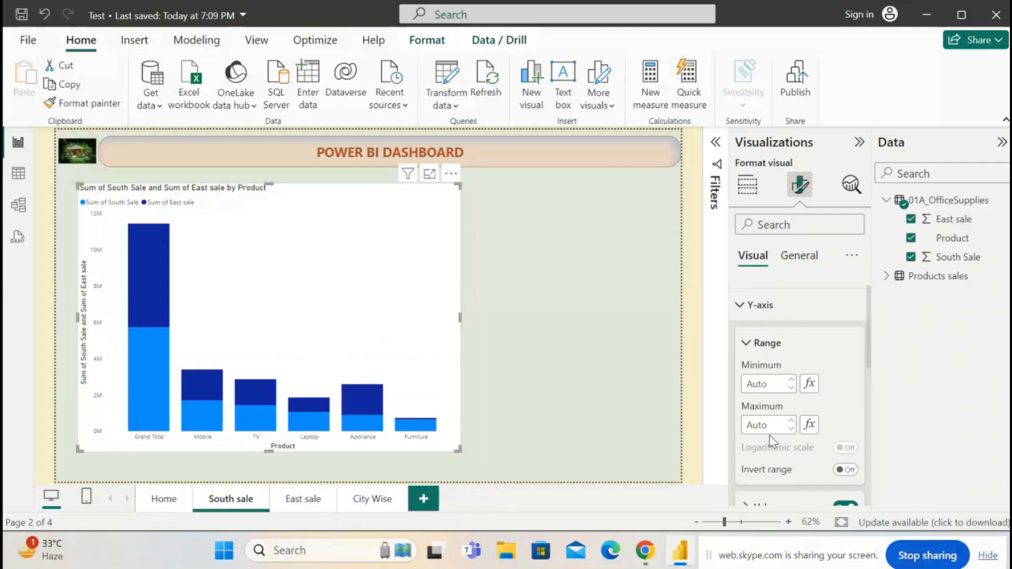
click(771, 381)
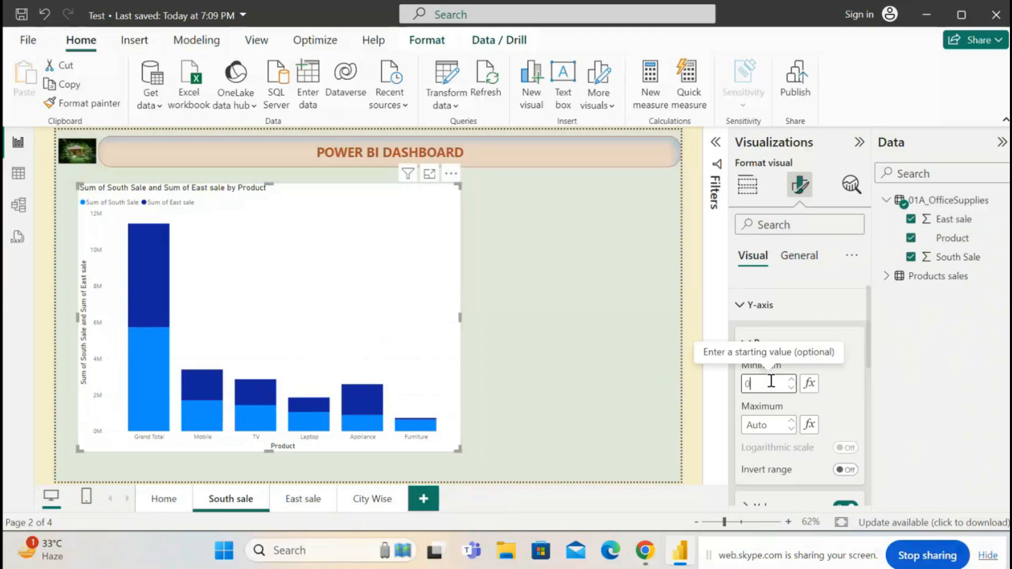
click(758, 425)
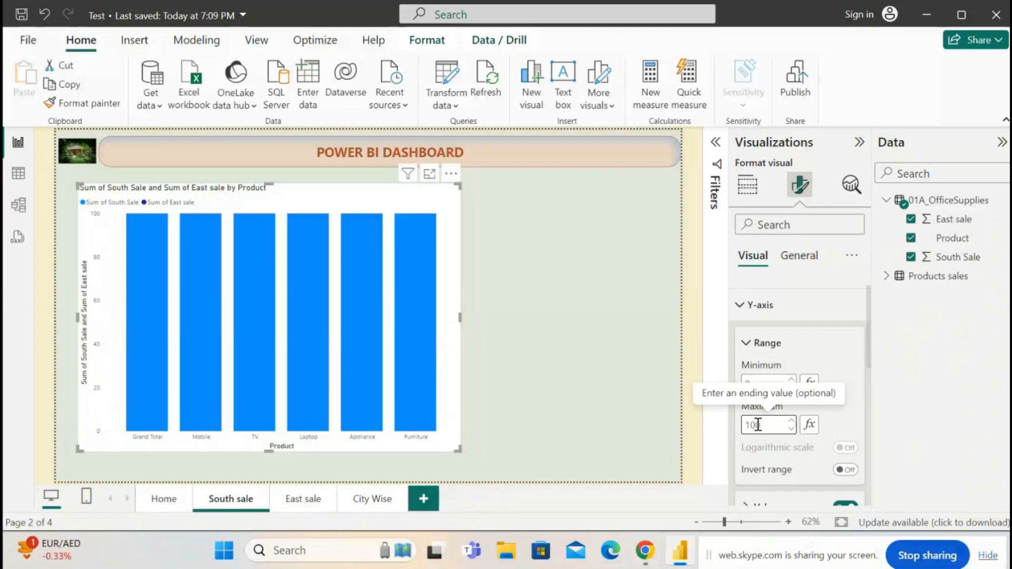
text(10000)
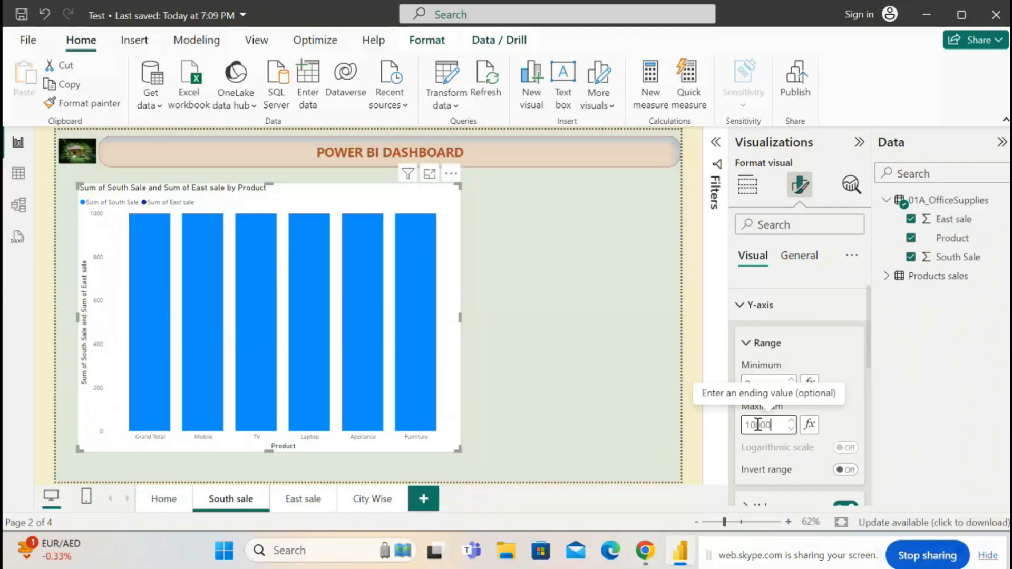
text(000)
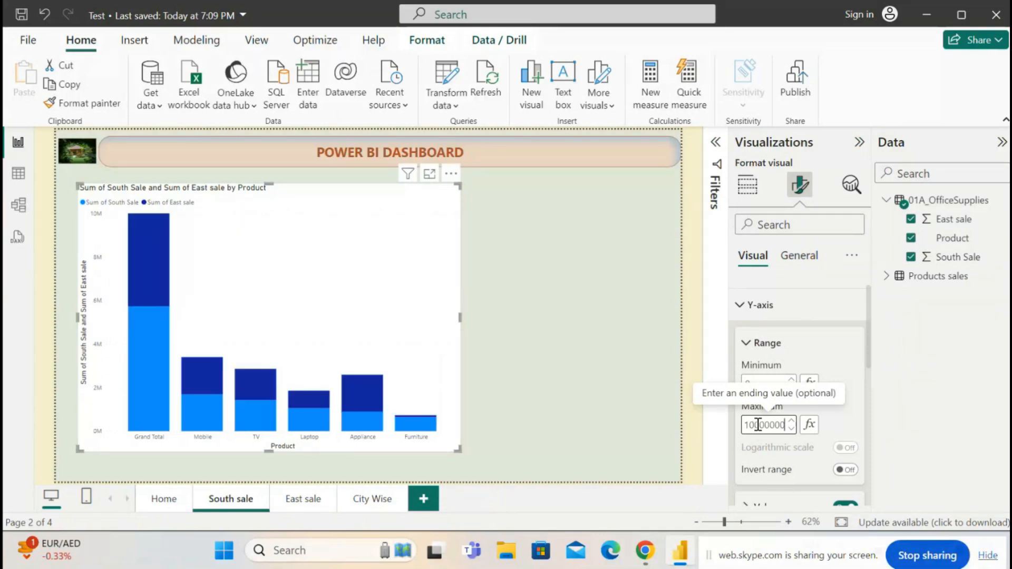
click(848, 401)
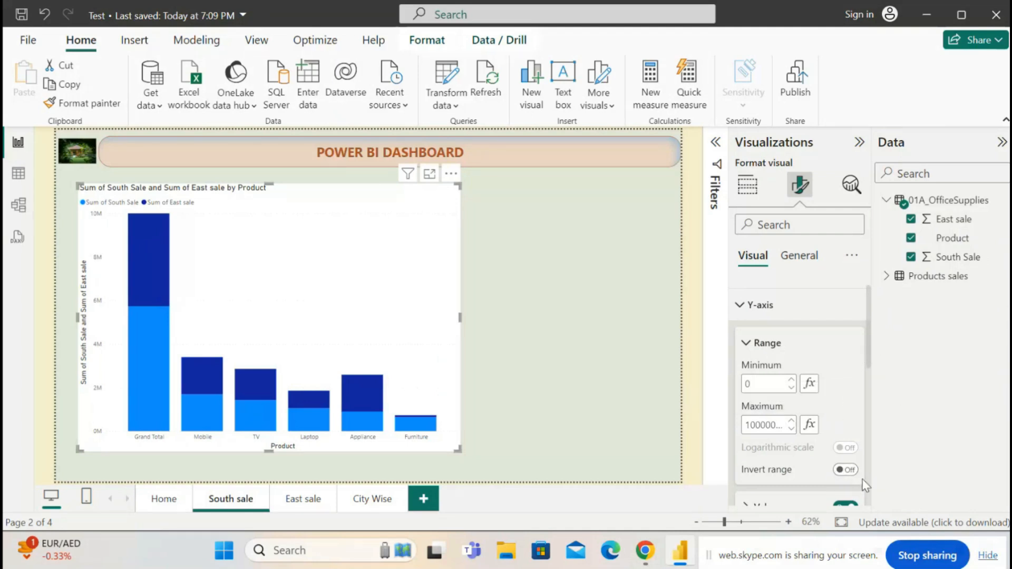
Step: Try inverting the Y-axis range, turn the inversion back off and close the range settings
click(847, 470)
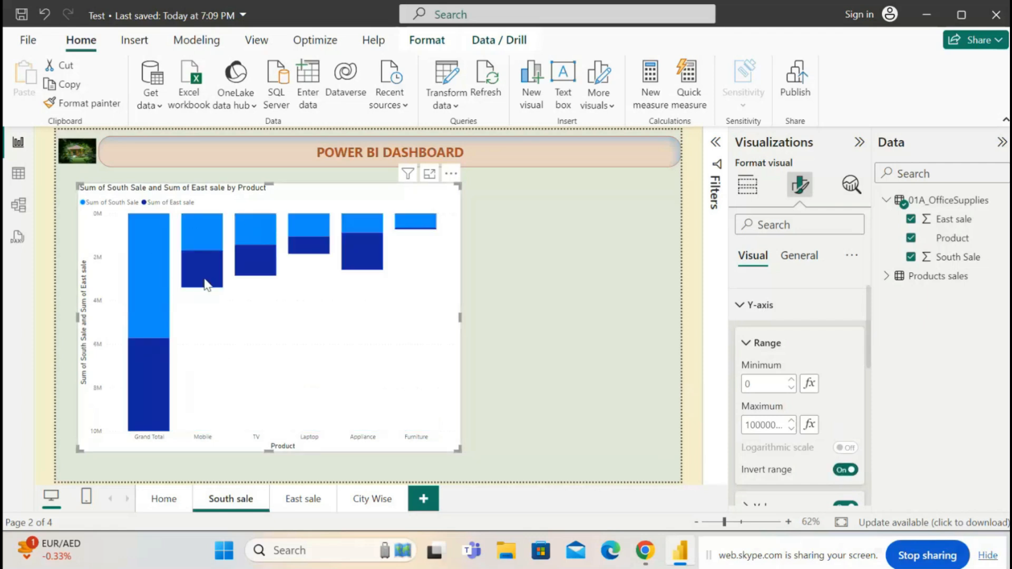
click(842, 471)
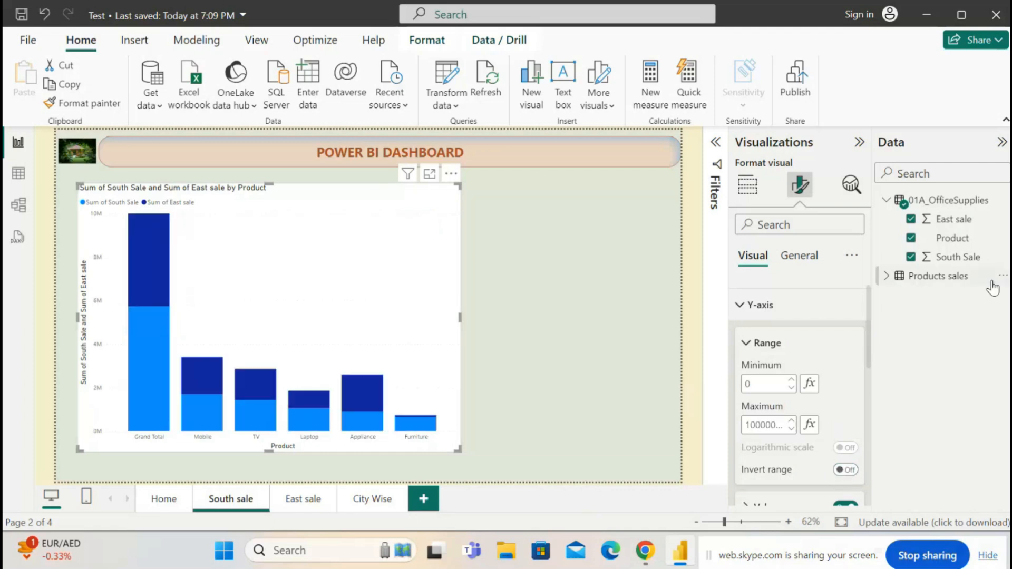
mouse_move(872, 332)
mouse_down()
mouse_move(873, 354)
mouse_move(868, 334)
mouse_up()
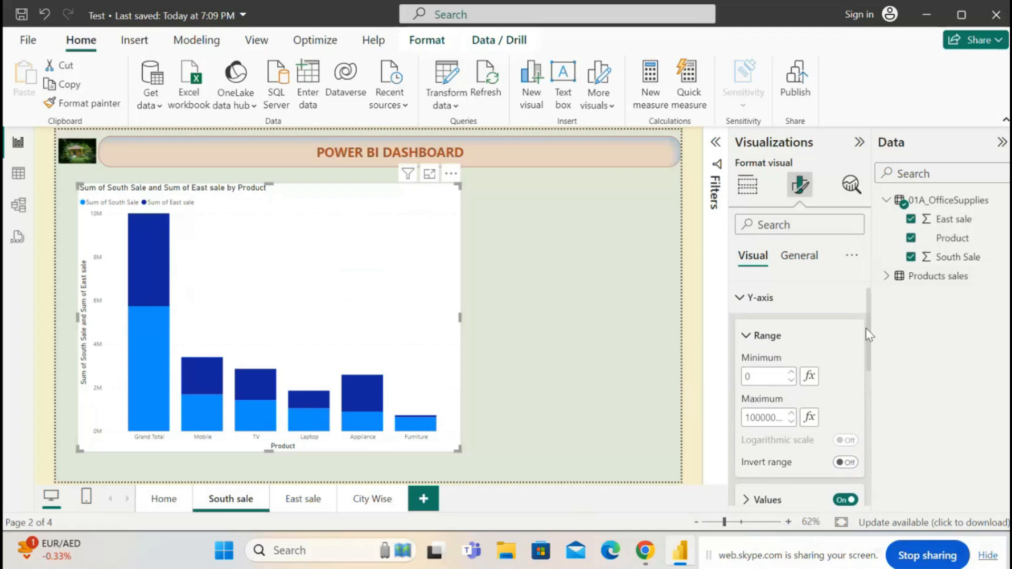
click(747, 338)
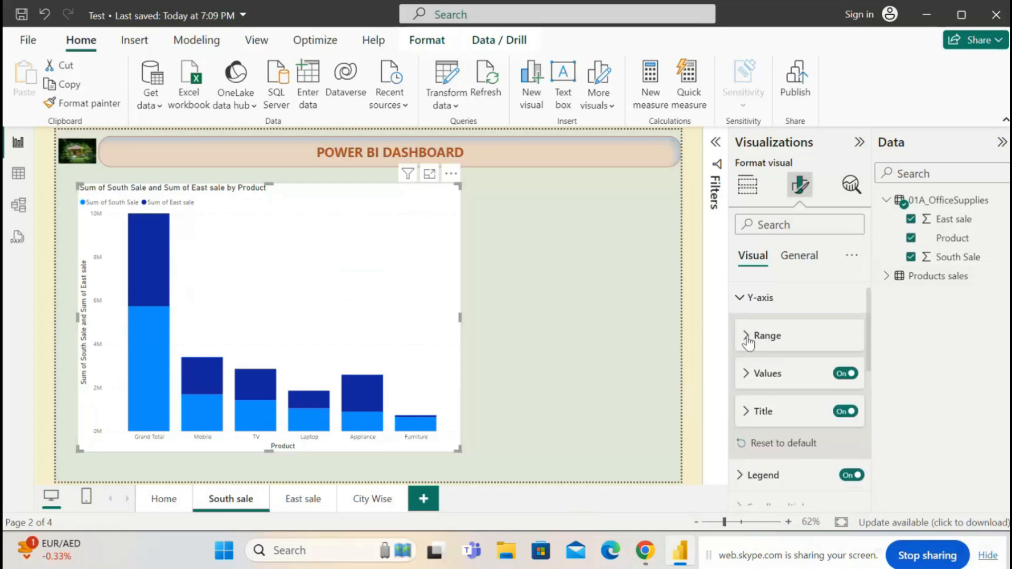
Step: Try Thousands, Millions and Billions as display units for the Y-axis values, and return them to Auto
click(748, 375)
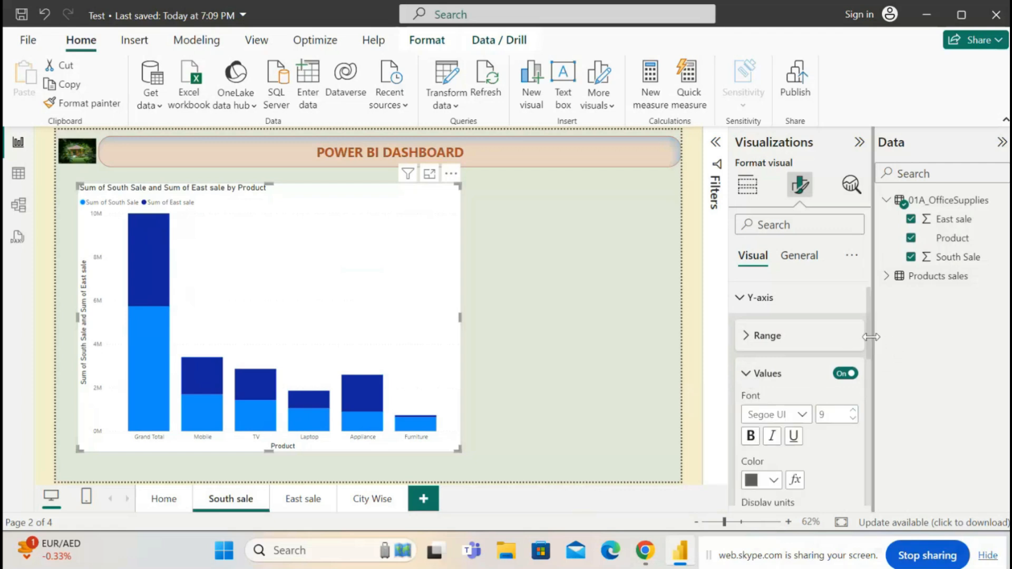
drag(868, 338, 869, 380)
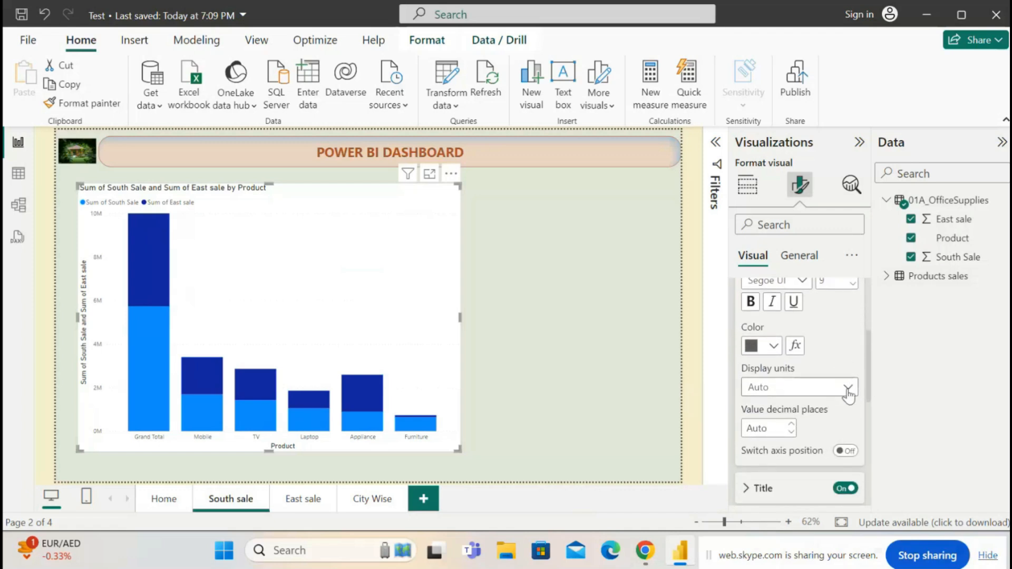
click(847, 390)
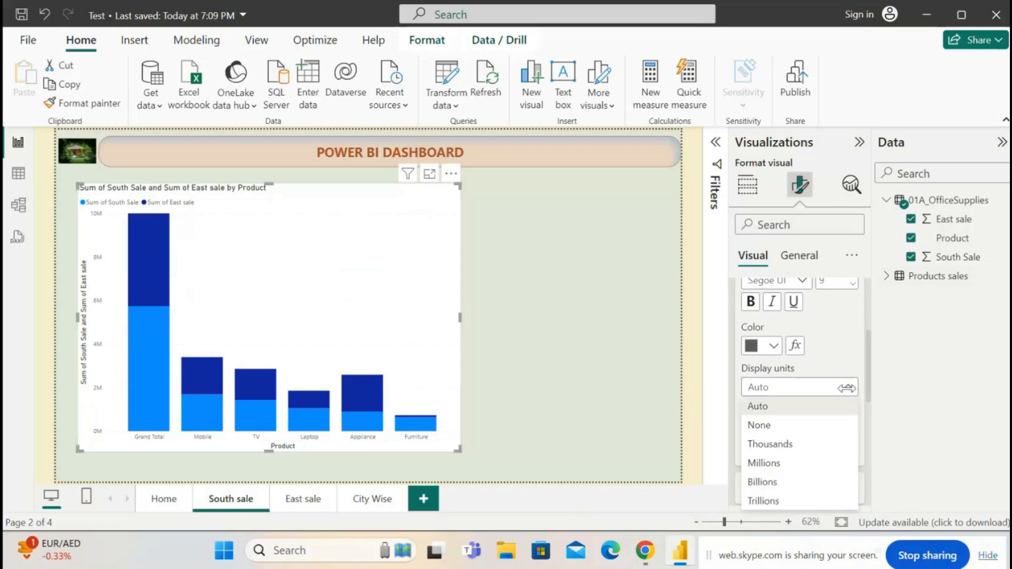
click(805, 451)
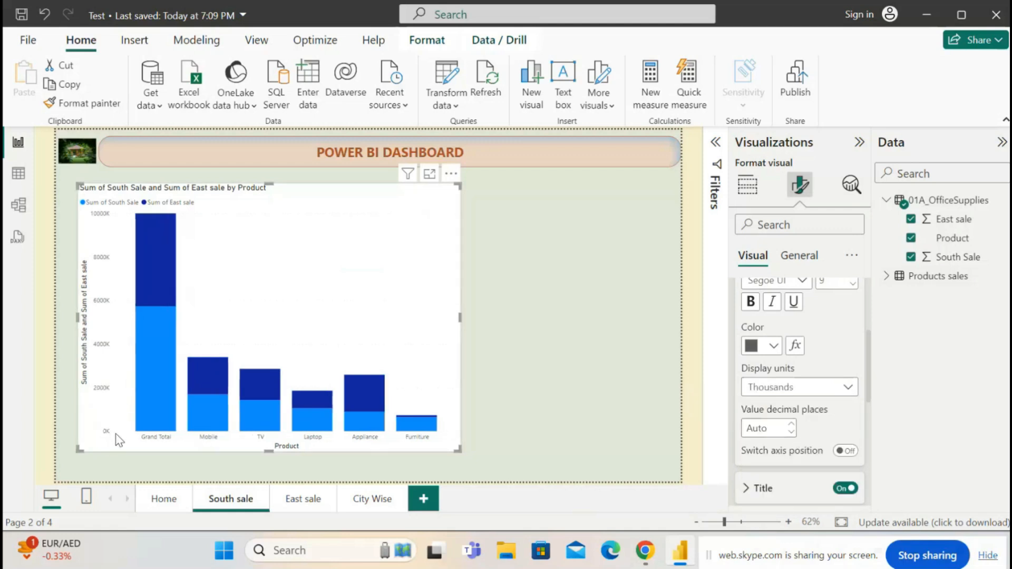
click(849, 390)
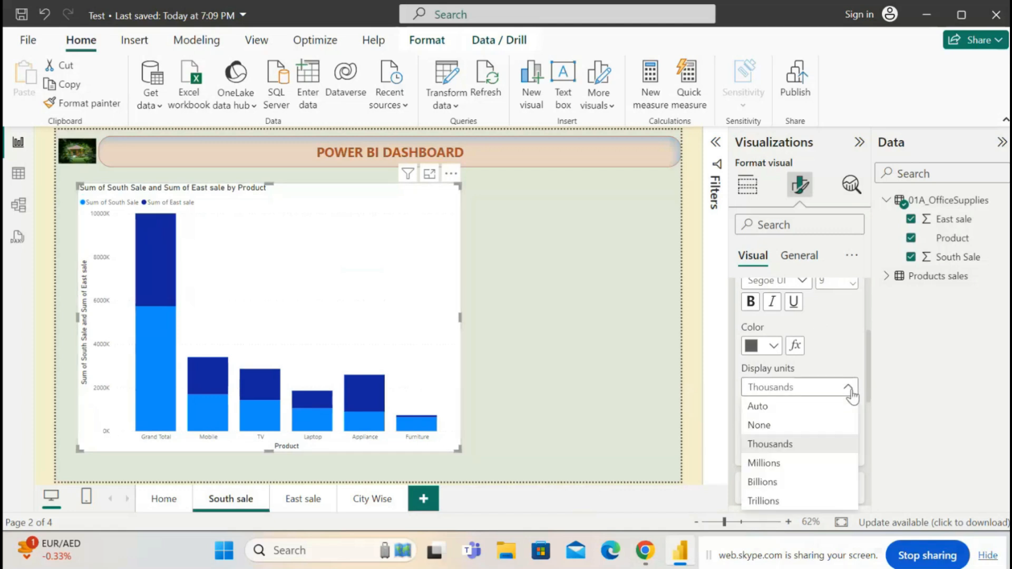
click(784, 466)
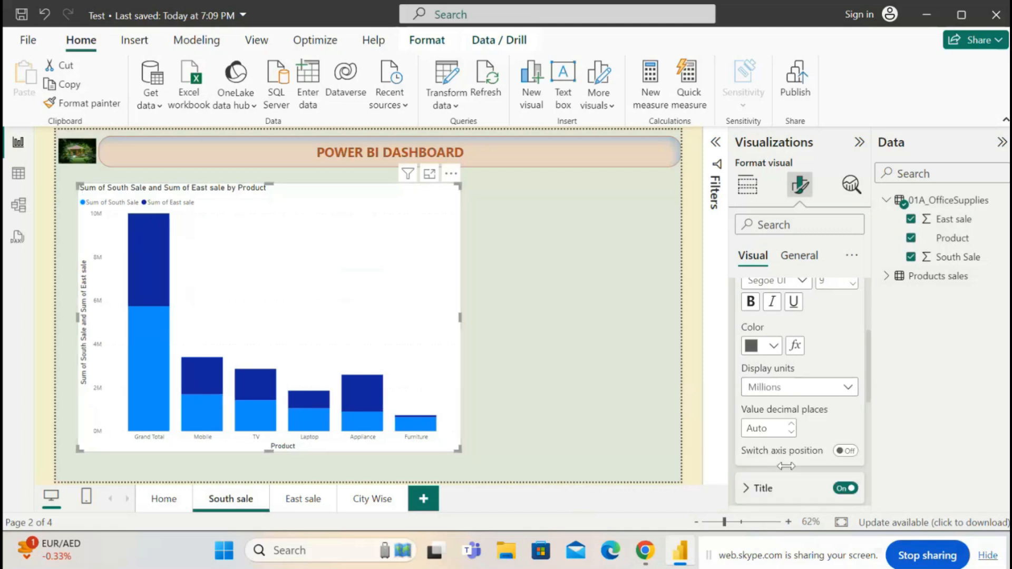
click(842, 387)
click(763, 482)
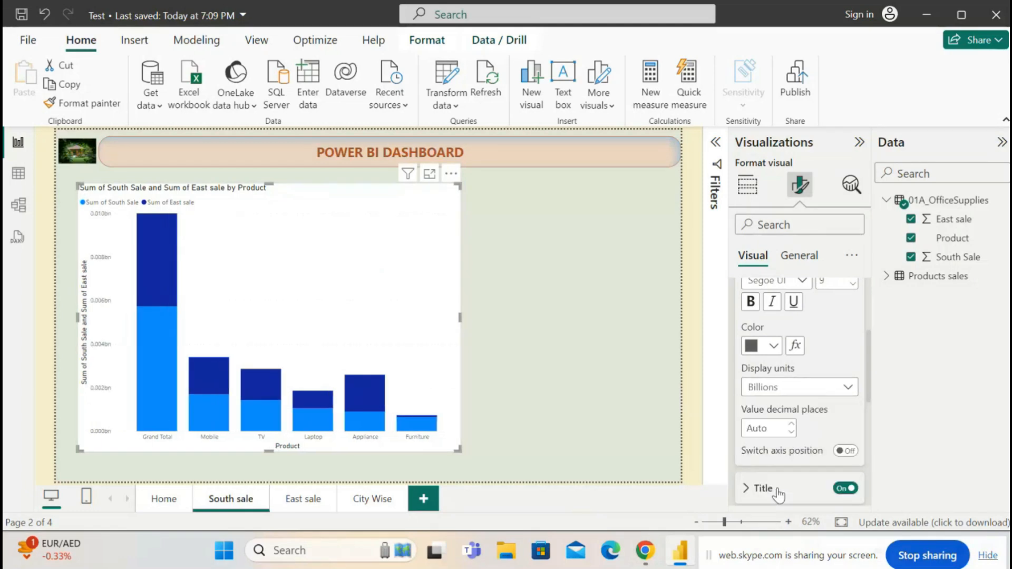
click(850, 388)
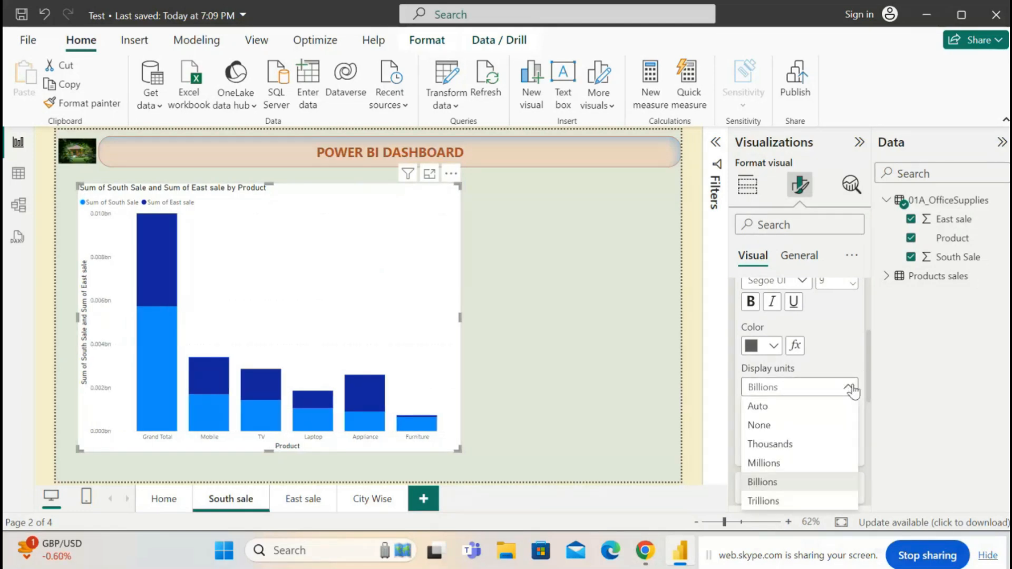
click(771, 410)
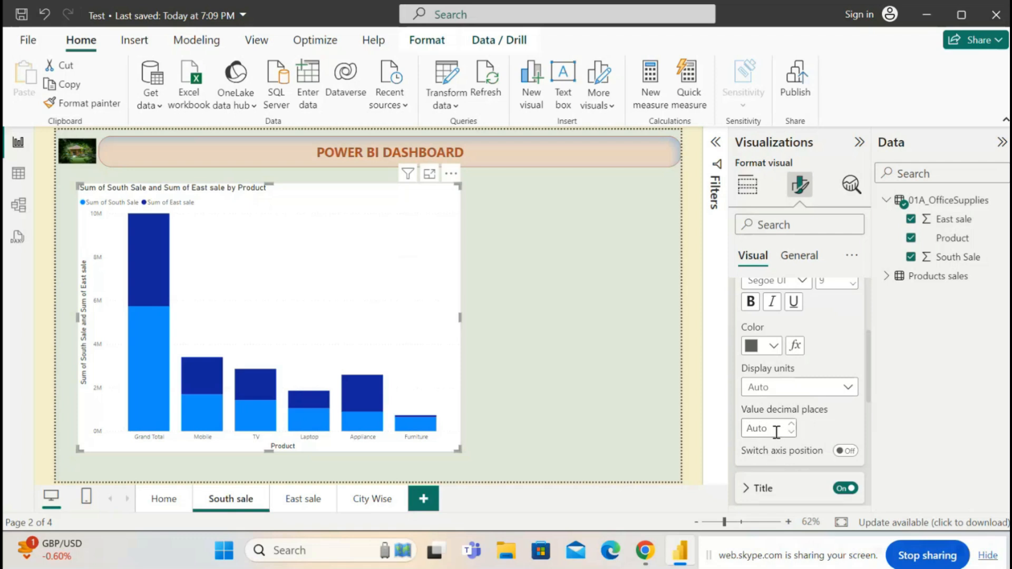
Step: Try switching the Y-axis to the opposite side of the chart, and turn the switched axis position back off
click(847, 451)
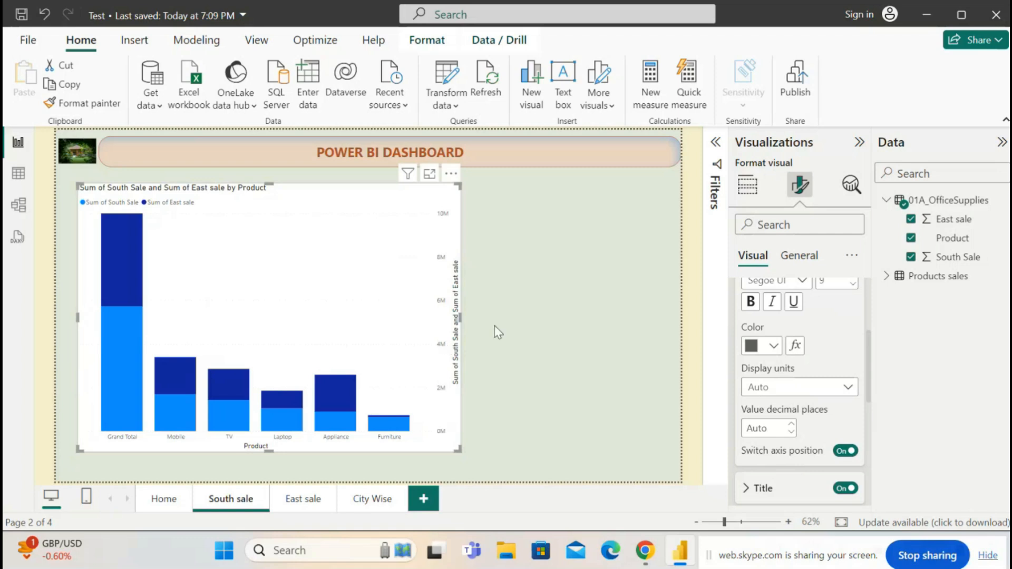
click(844, 452)
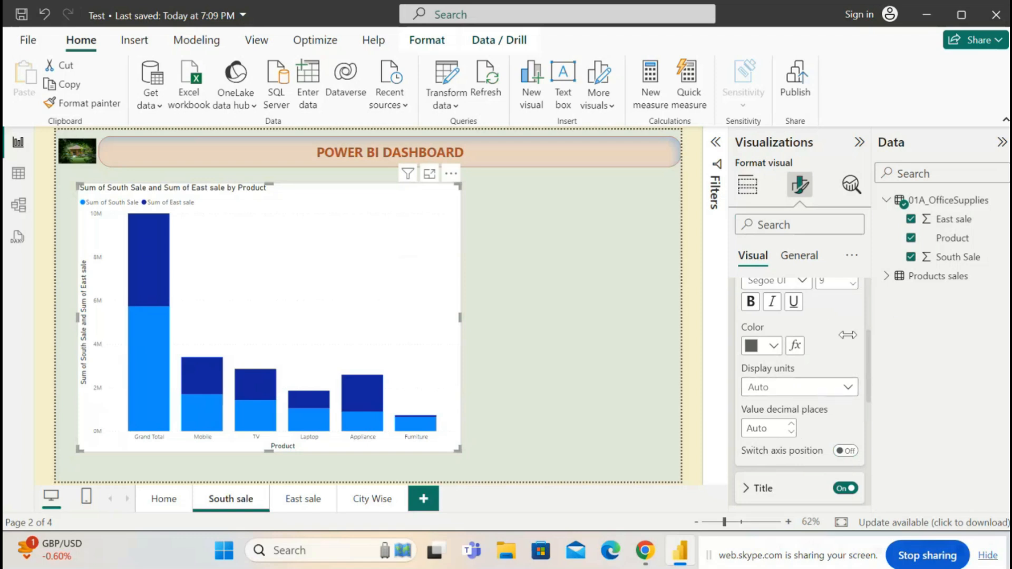
scroll(812, 338, up, 2)
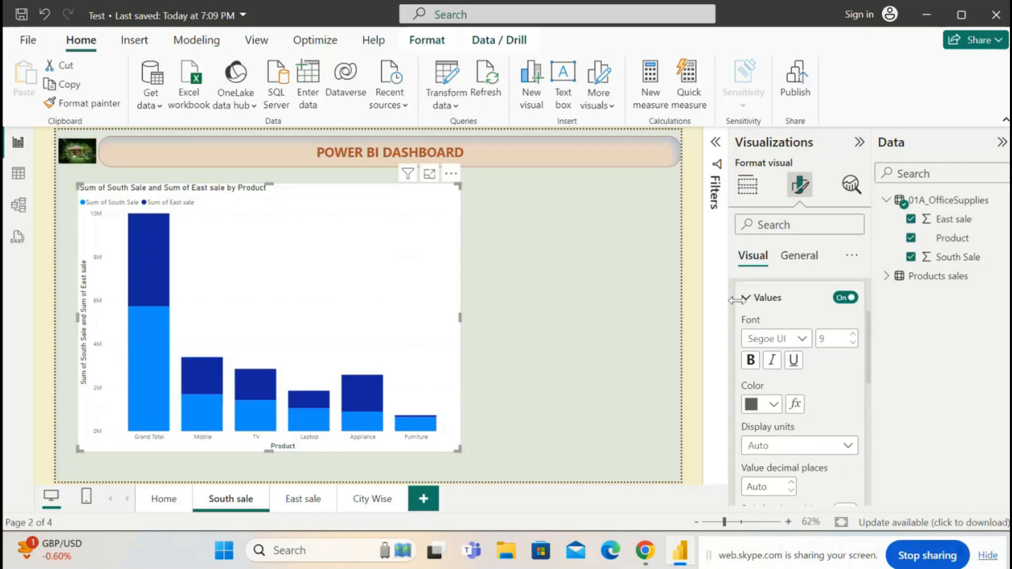
click(746, 300)
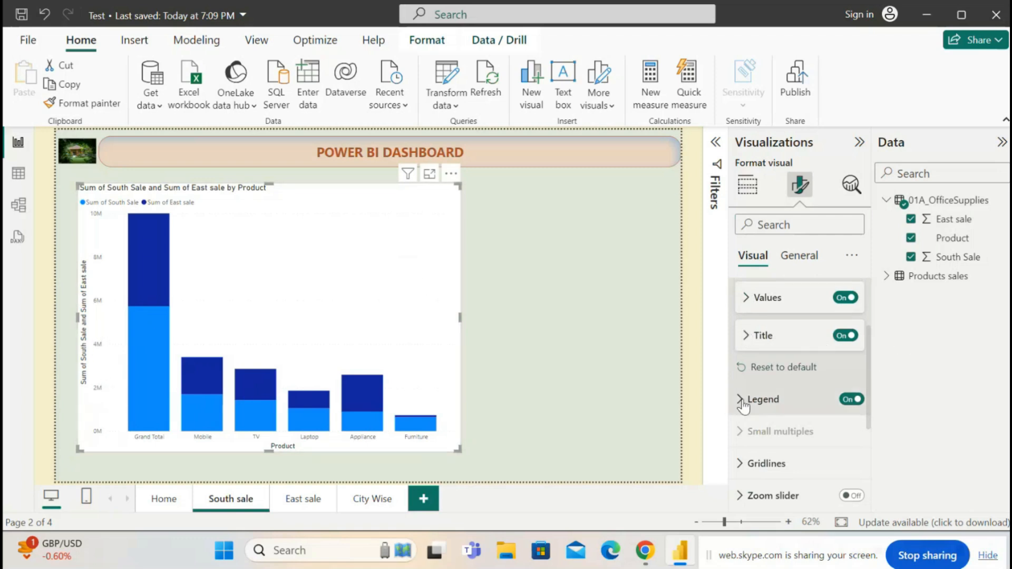
Step: Set the Y-axis title text to "Values", keeping the style at Show title only
click(744, 336)
click(813, 378)
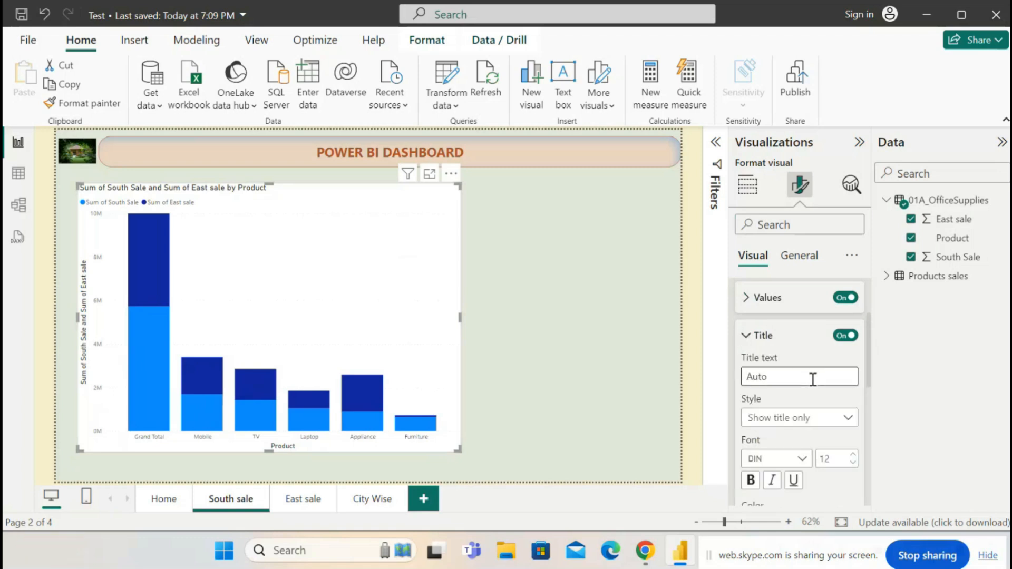
text(Values)
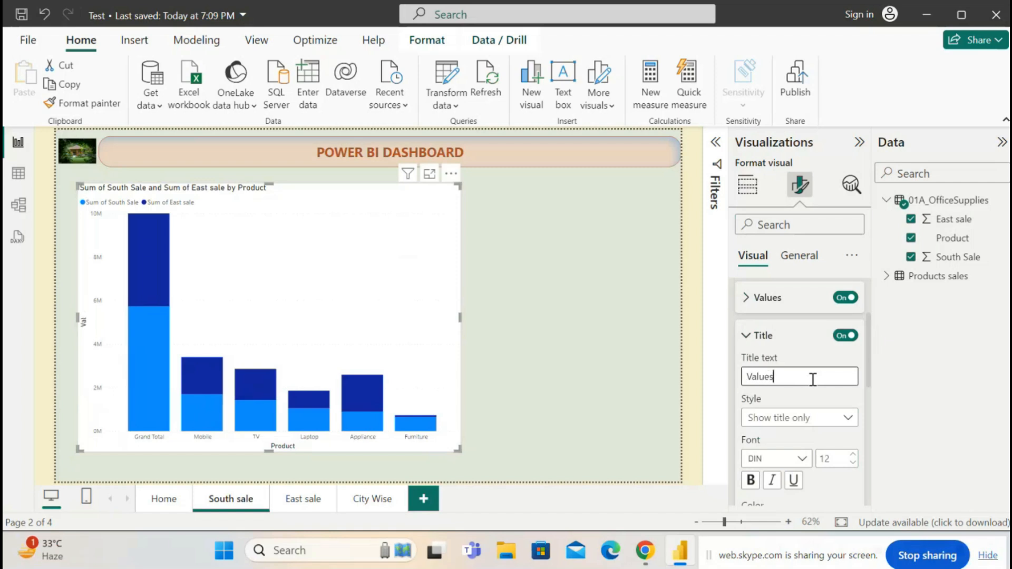
click(847, 421)
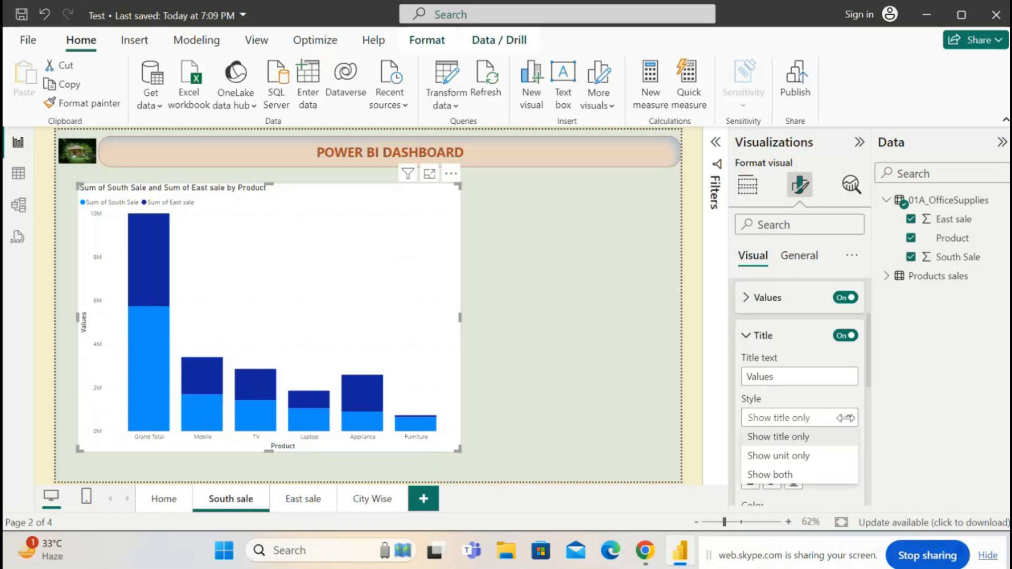
click(847, 420)
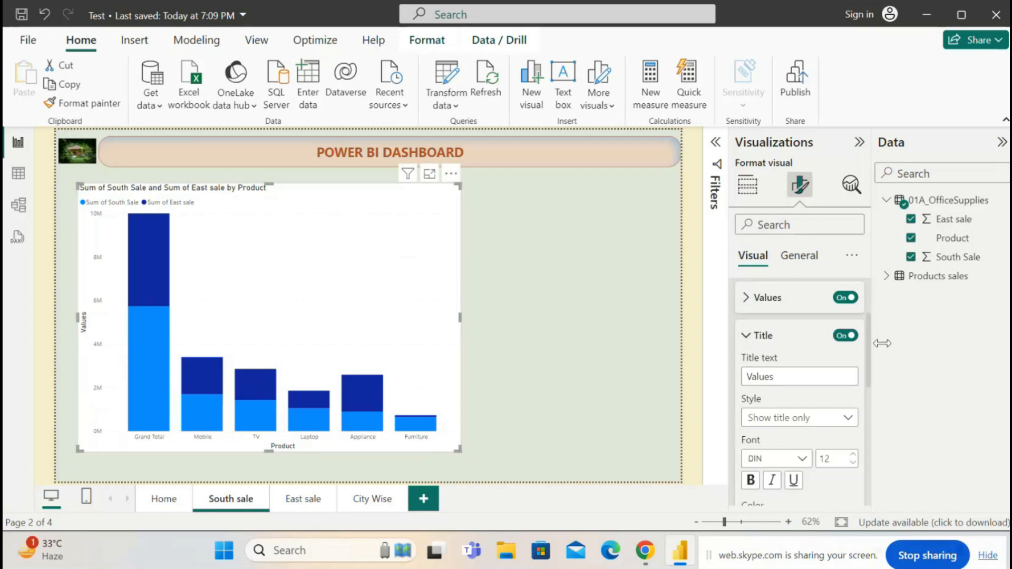
Step: Reset all of the chart's Y-axis formatting to default
scroll(871, 369, down, 1)
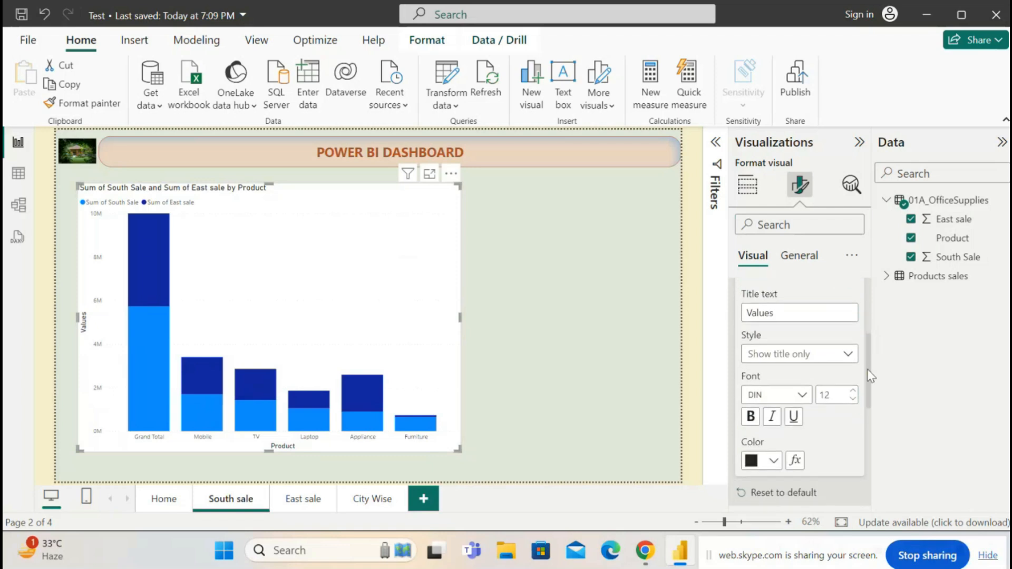
scroll(871, 374, down, 1)
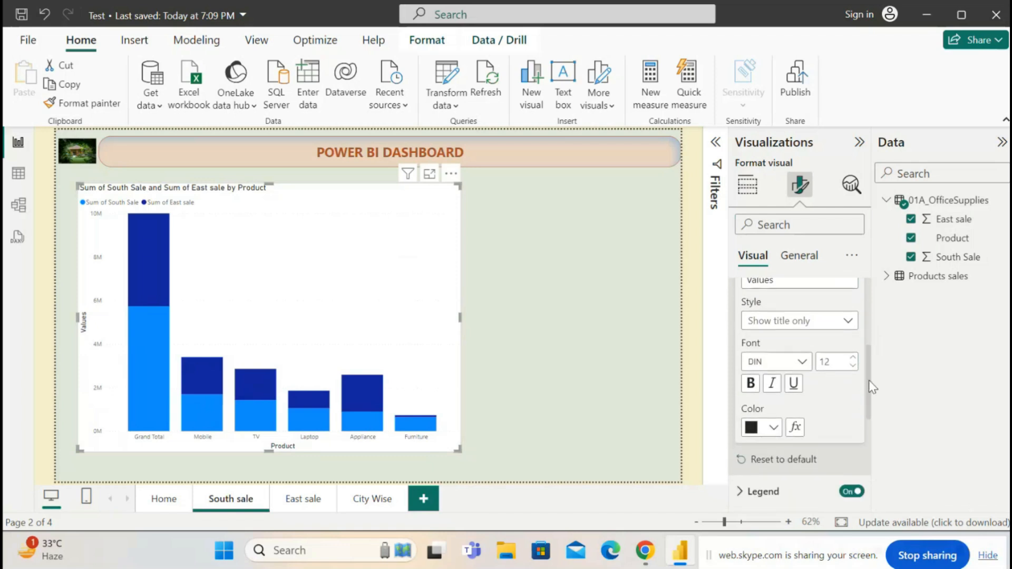
drag(869, 381, 869, 397)
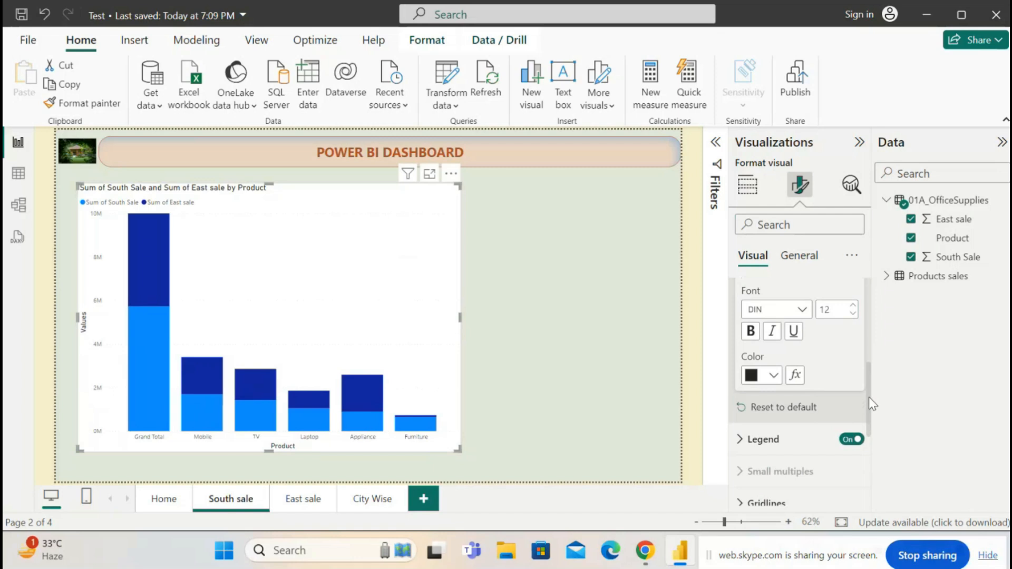
scroll(796, 316, up, 5)
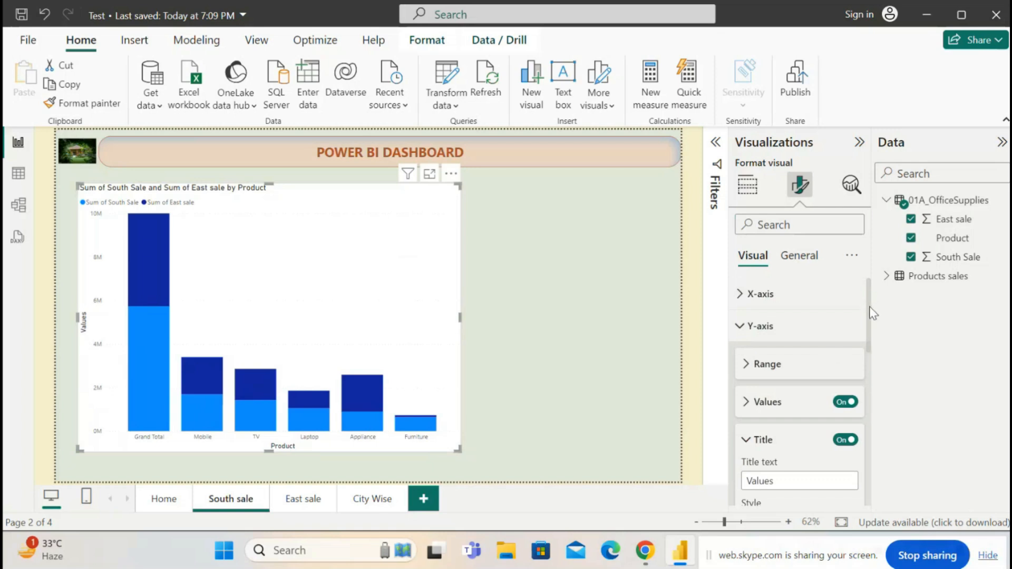
drag(870, 307, 872, 381)
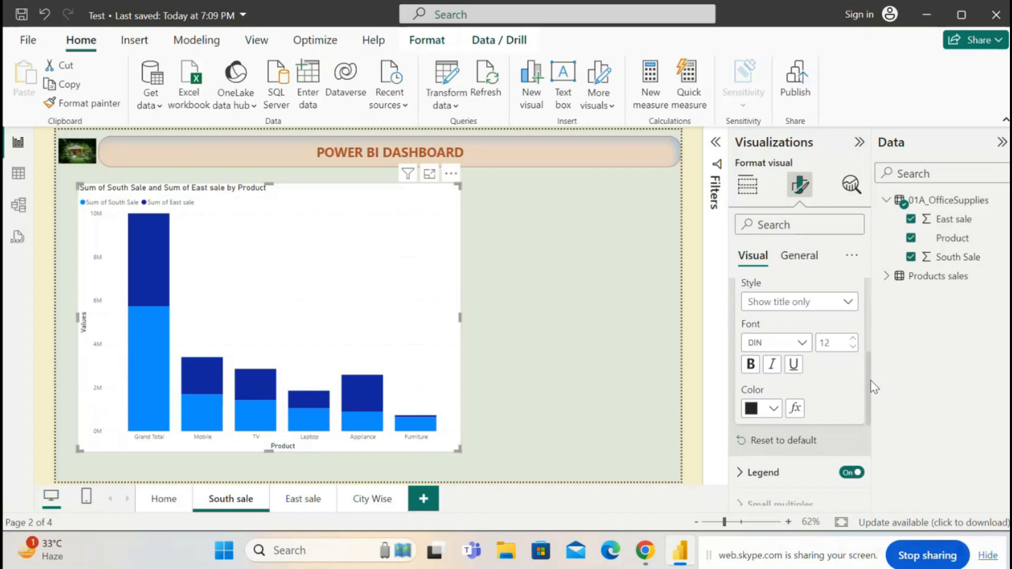
click(774, 444)
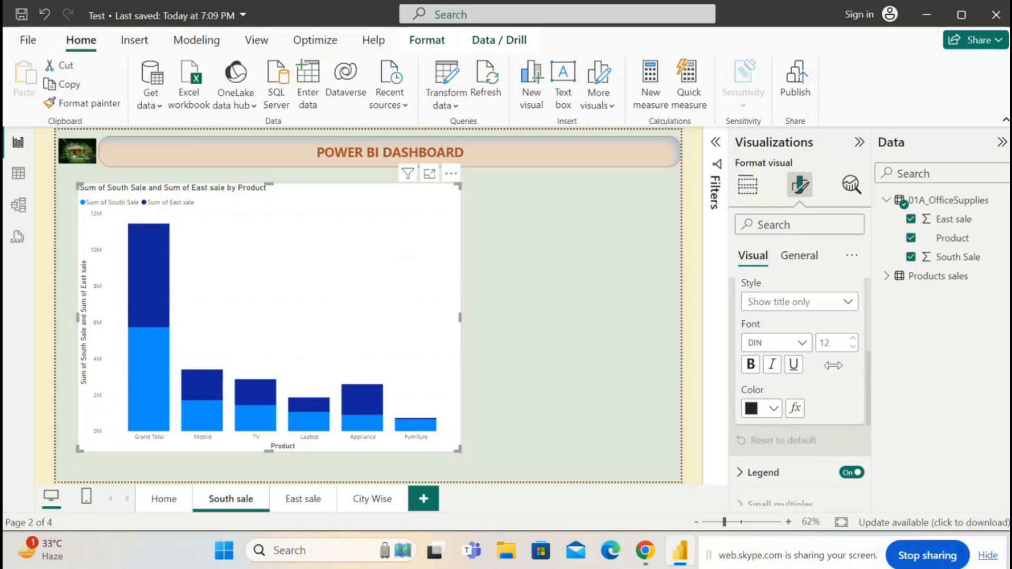
Step: Close the Y-axis settings, turn the chart's legend off, and turn it back on
scroll(874, 394, up, 5)
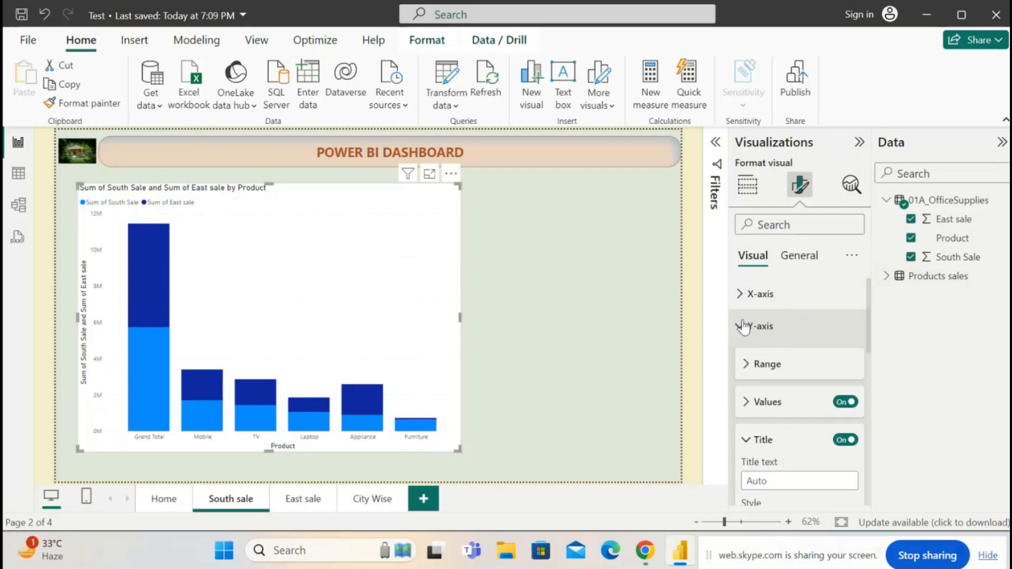
click(741, 327)
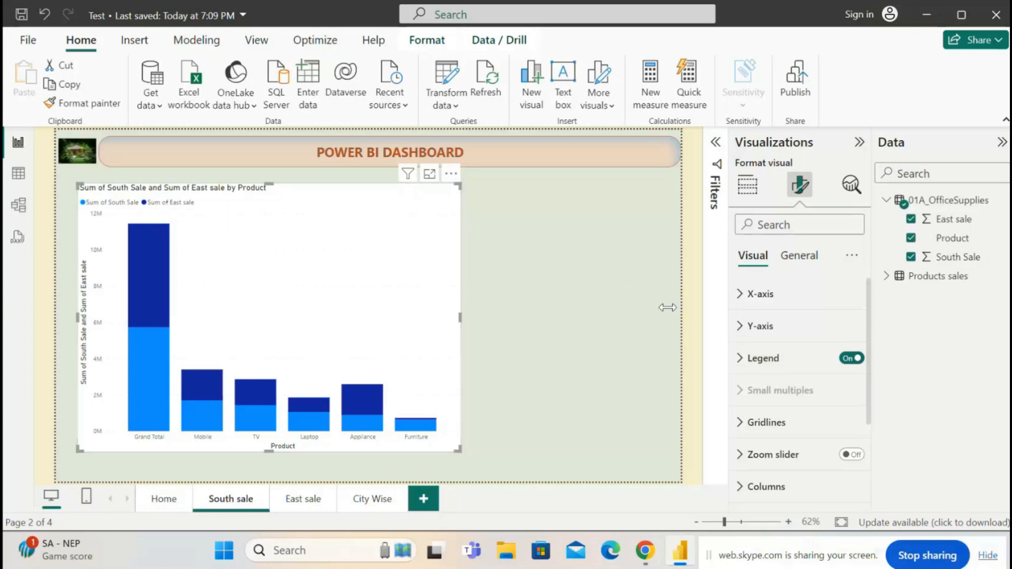
click(850, 358)
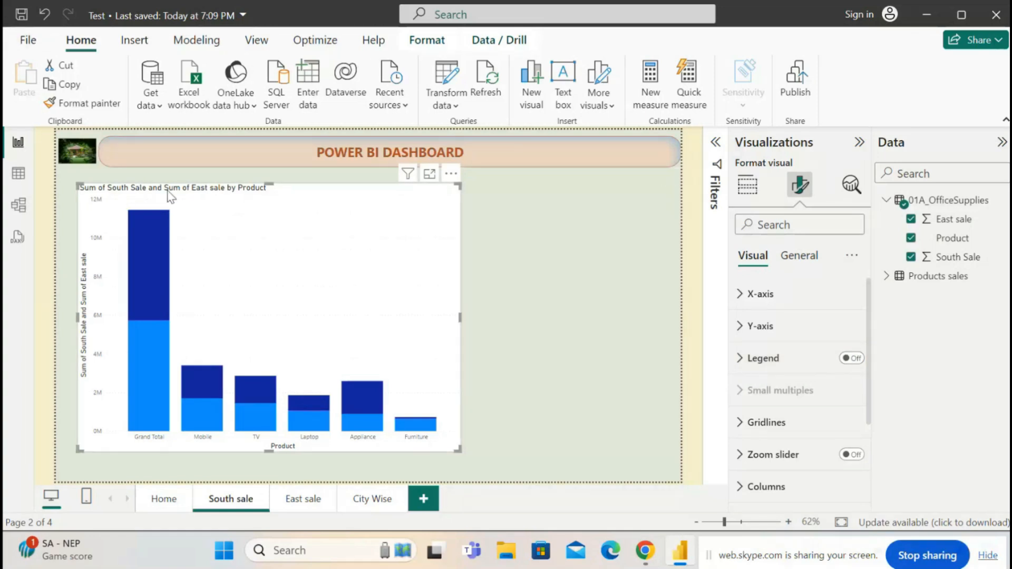
click(855, 361)
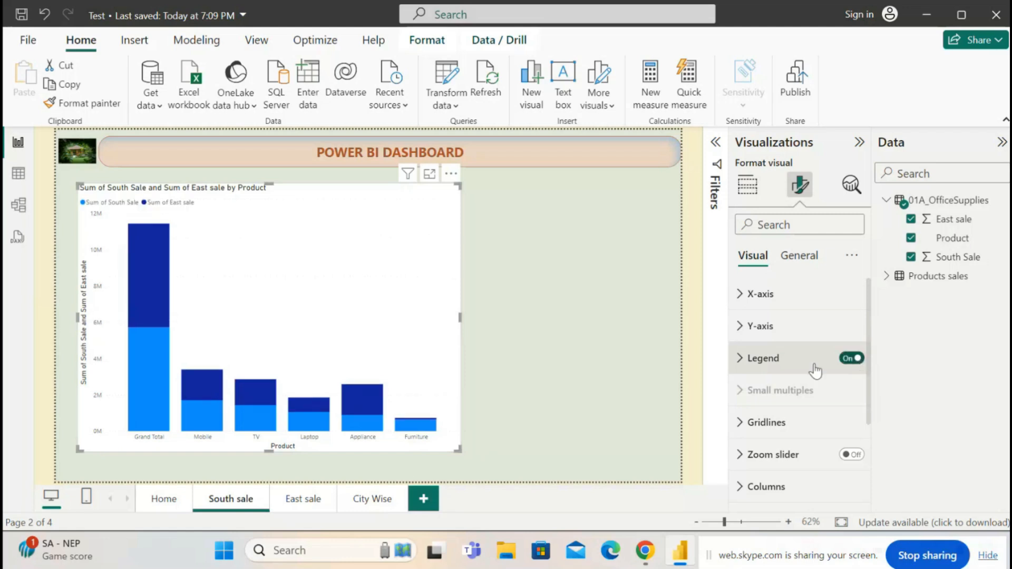
Step: Try the Top right and Top left stacked legend positions, and set the legend position to Bottom center
click(740, 359)
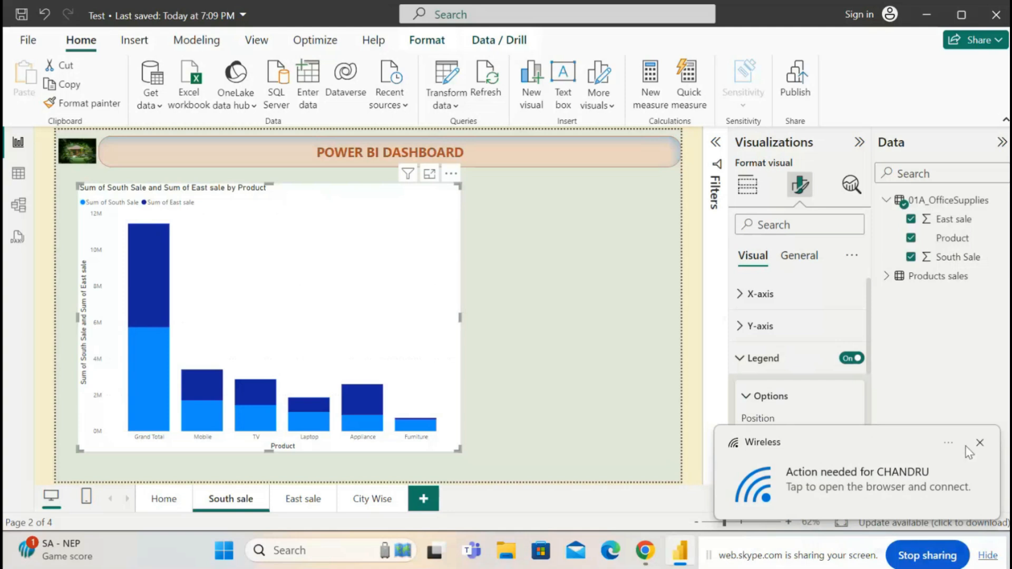
click(981, 443)
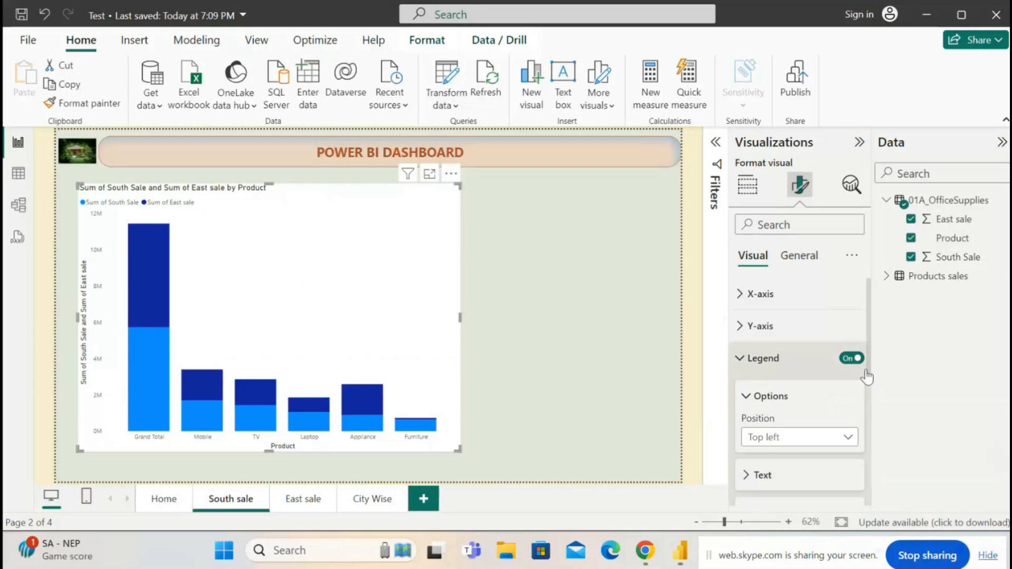
click(855, 439)
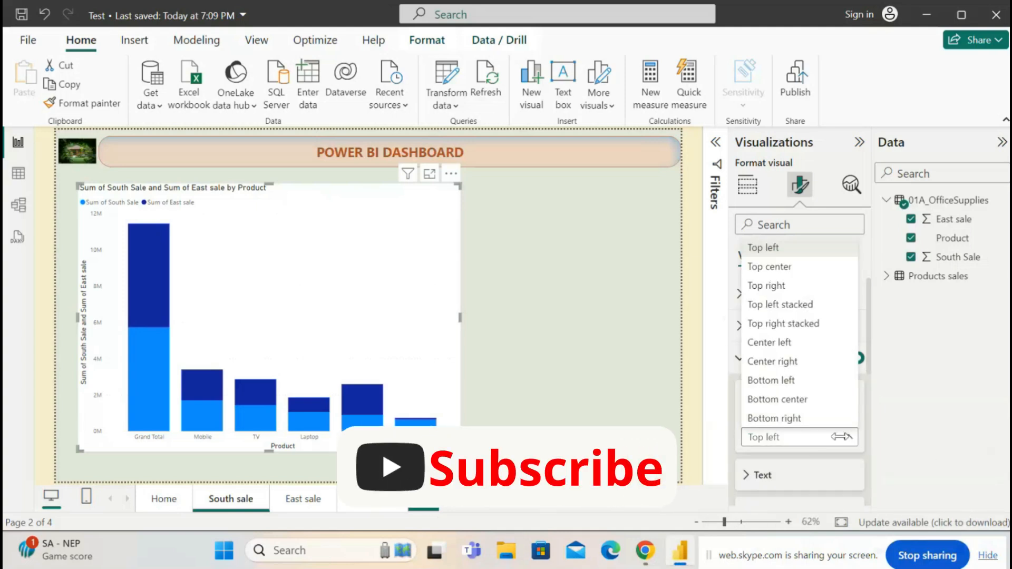
click(804, 286)
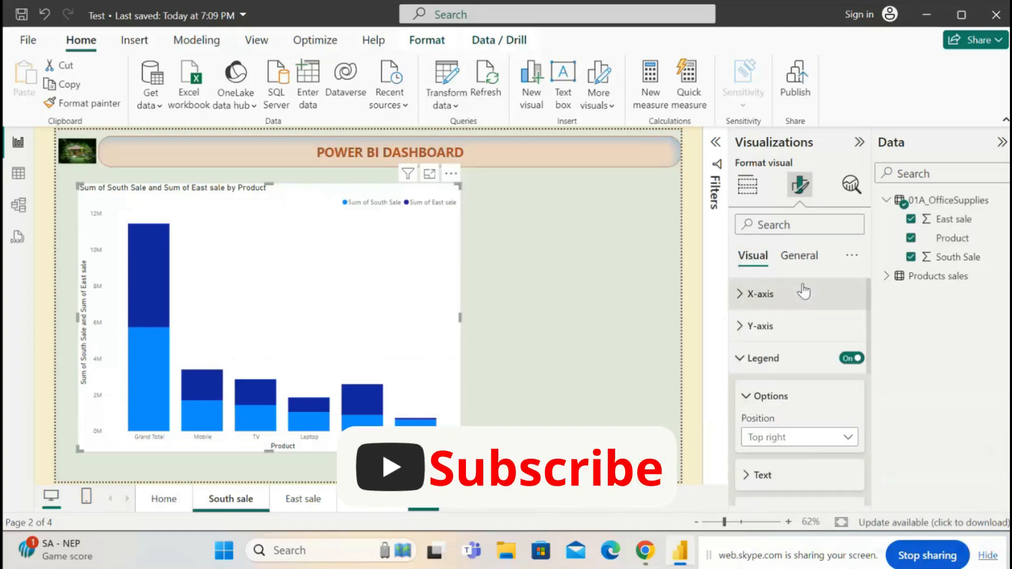
click(824, 446)
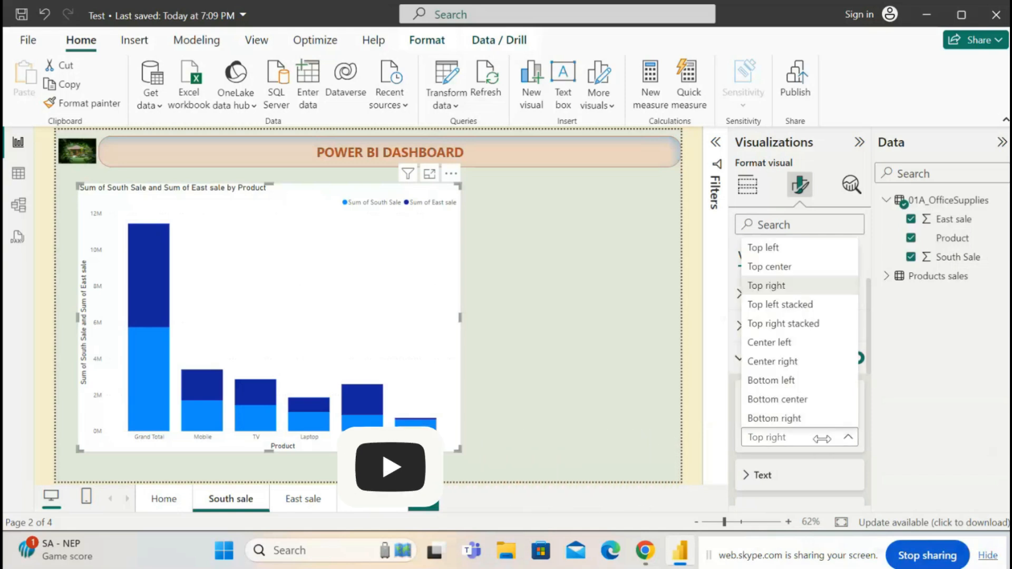
click(813, 305)
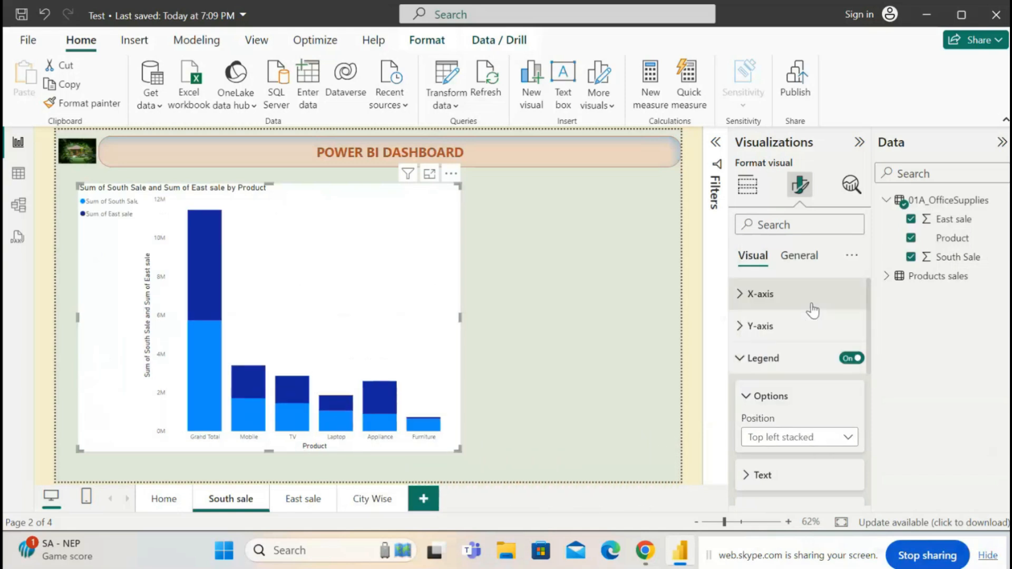
click(848, 438)
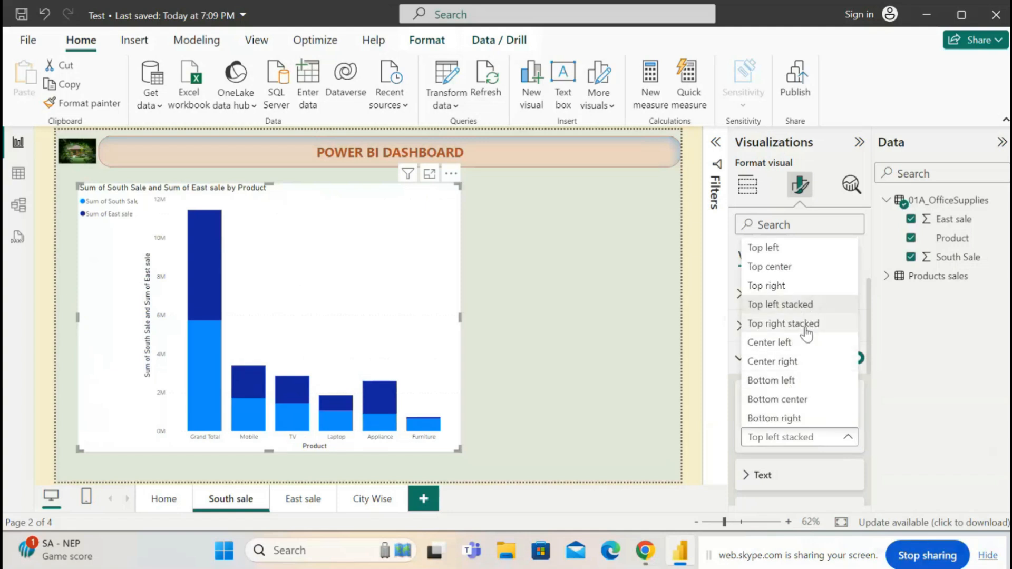
click(774, 401)
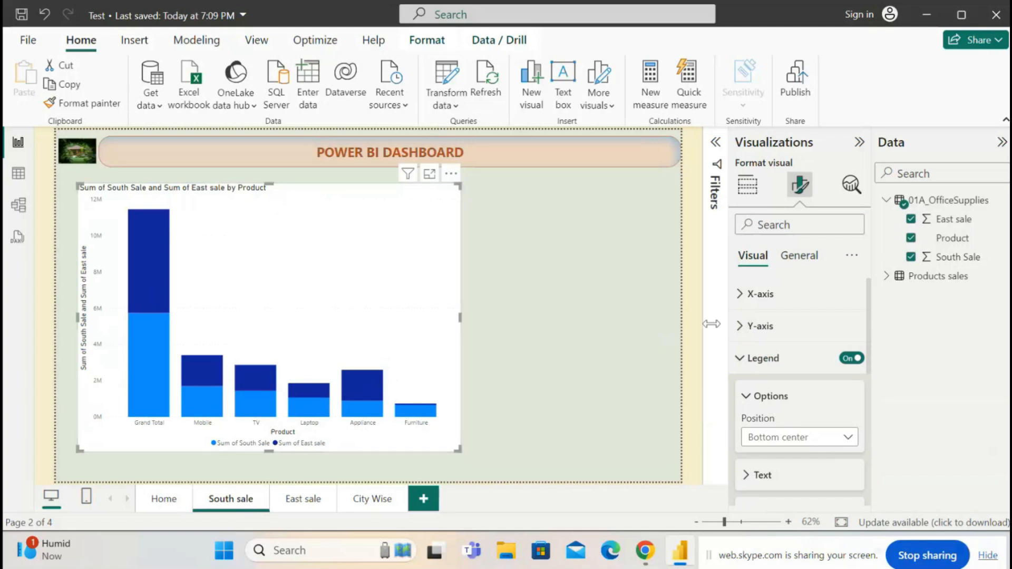
Step: Format the legend text with another Segoe UI variant in bold, size 19, and color it orange
click(752, 399)
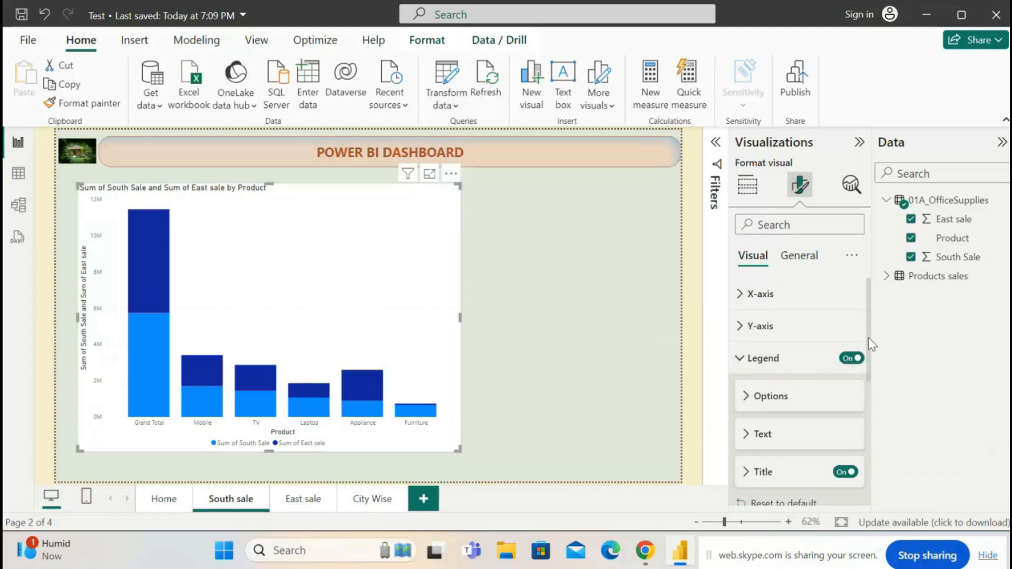
drag(869, 338, 869, 354)
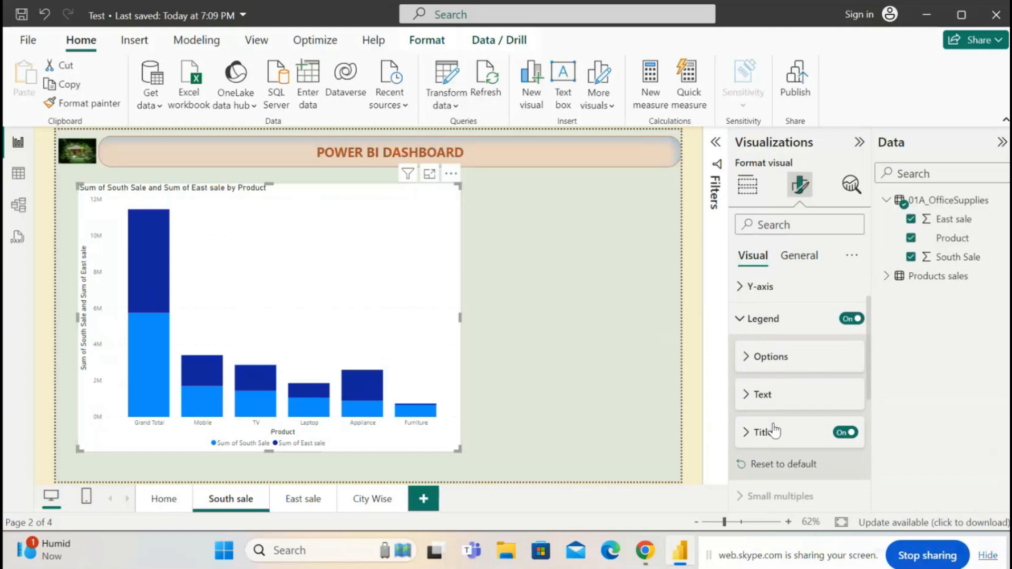
click(747, 399)
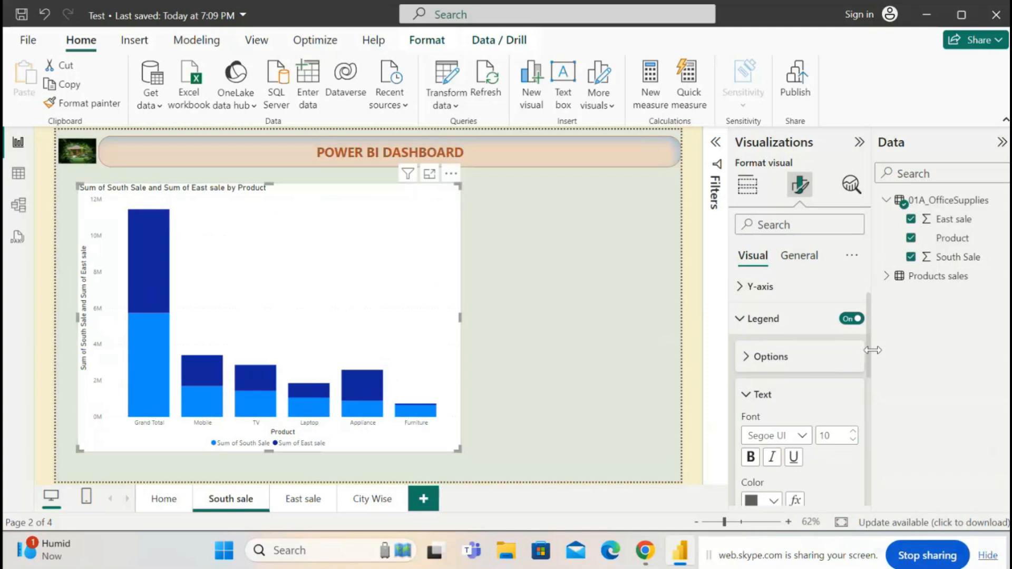
drag(872, 357, 861, 357)
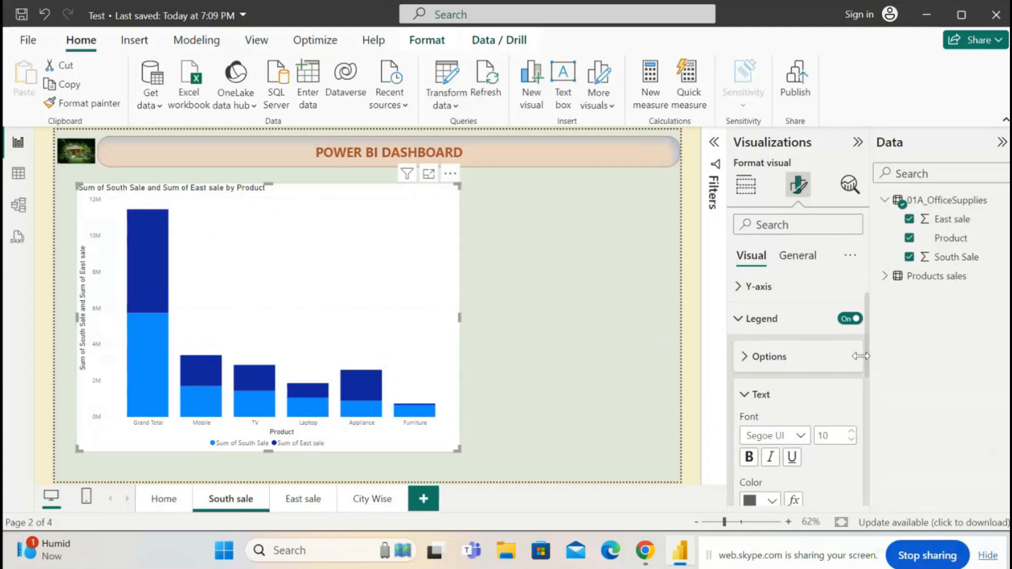
scroll(870, 360, down, 3)
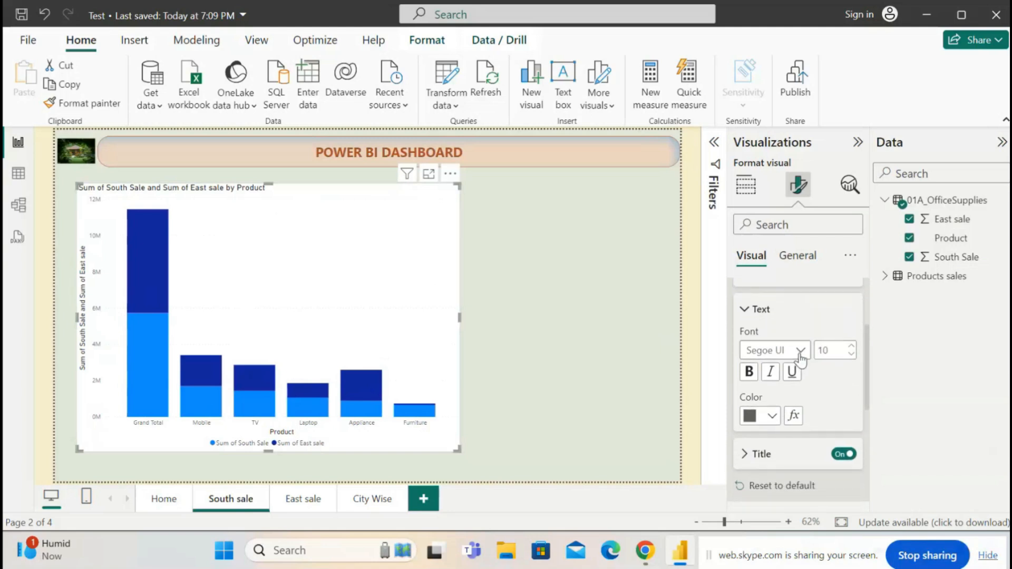
click(800, 351)
click(802, 274)
double_click(854, 347)
triple_click(854, 347)
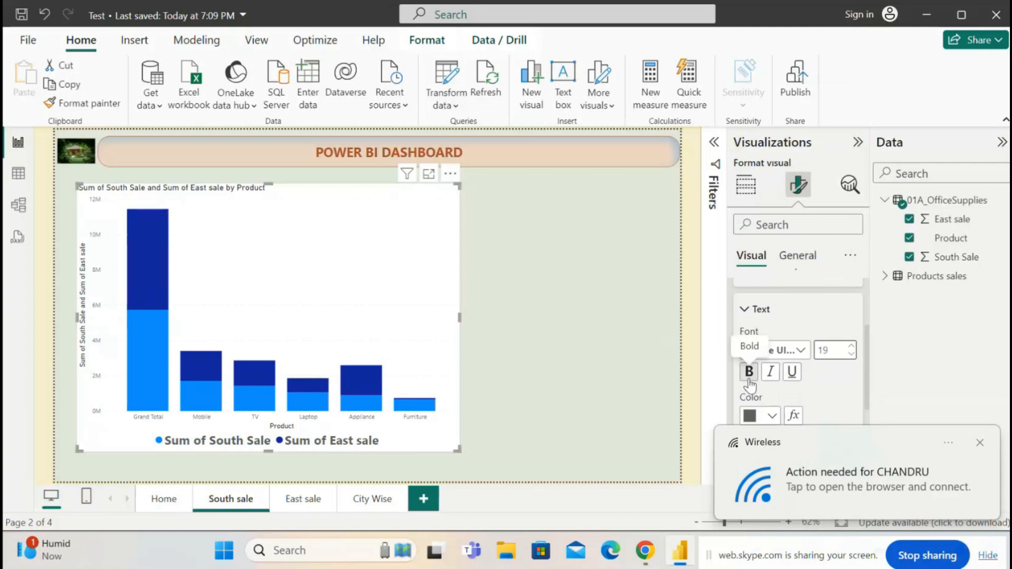
click(772, 416)
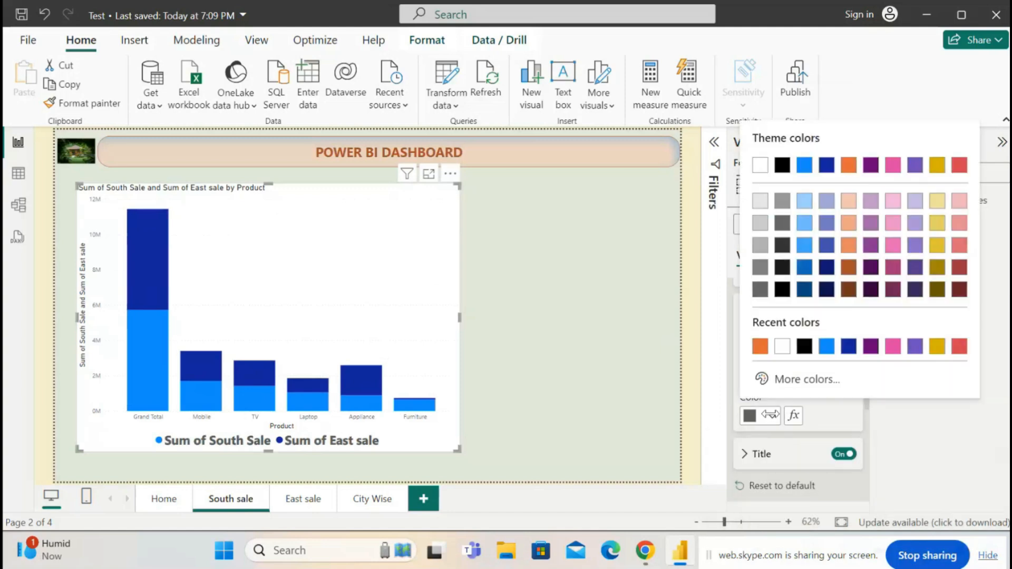
click(760, 346)
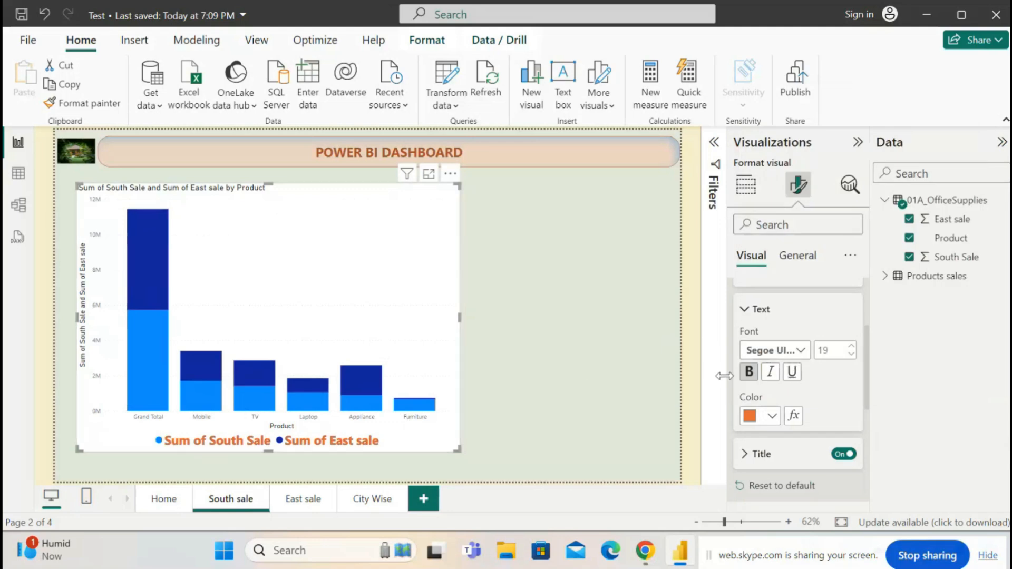
Step: Set the legend's title text to "Legent"
click(748, 456)
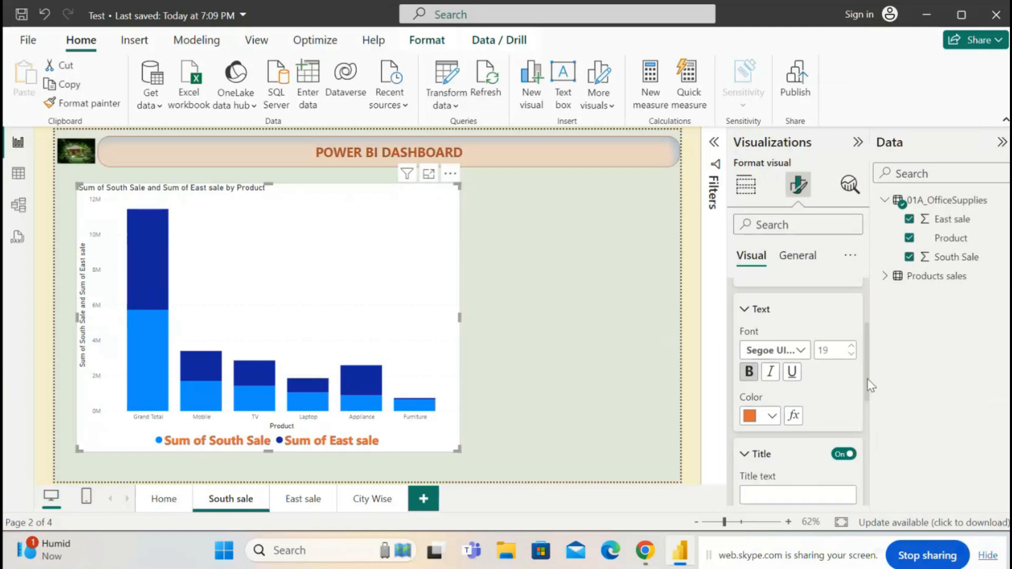
scroll(871, 386, down, 3)
click(843, 410)
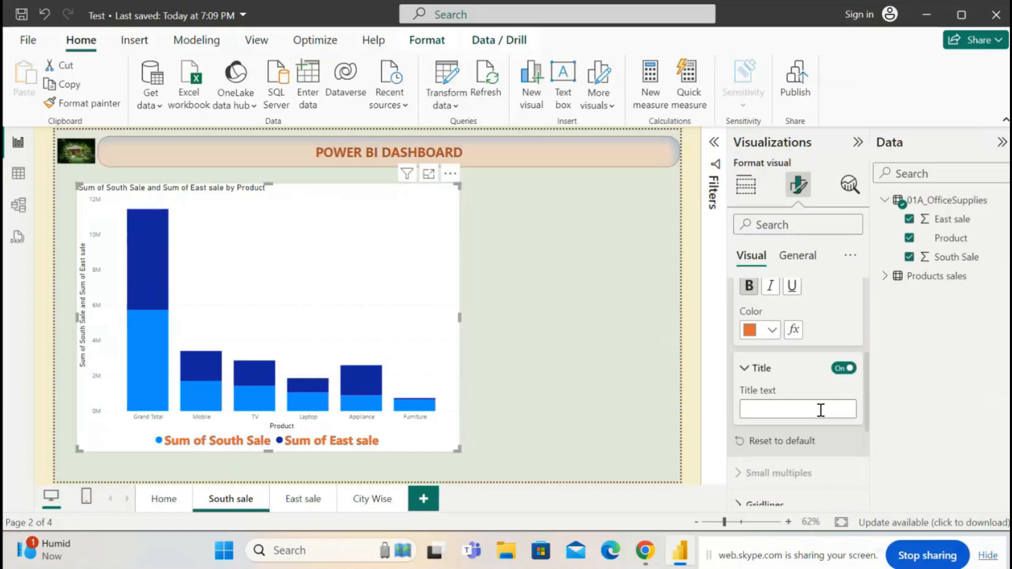
text(Legent)
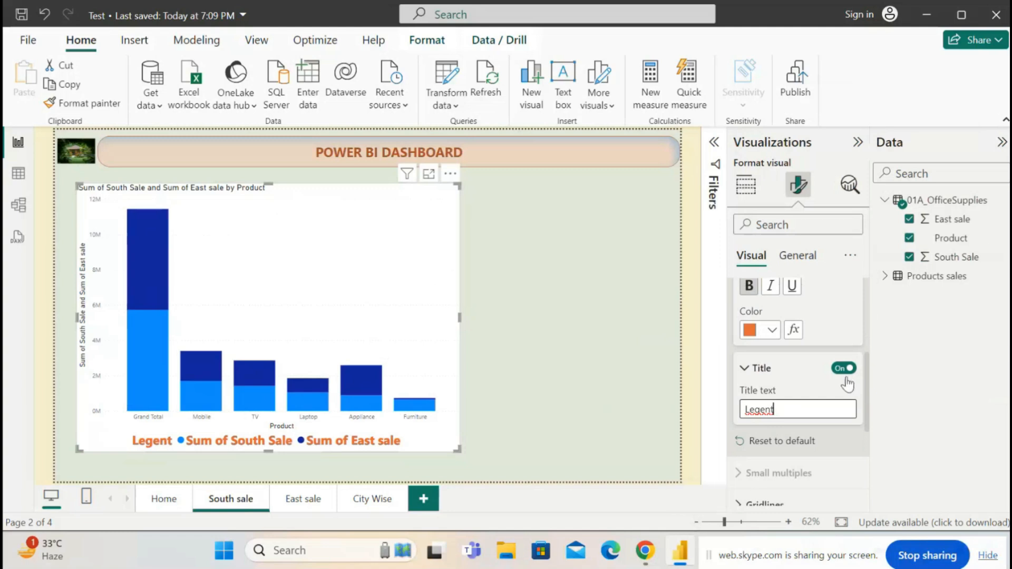
Step: Reset all of the chart's legend formatting to default and close the legend settings
click(765, 444)
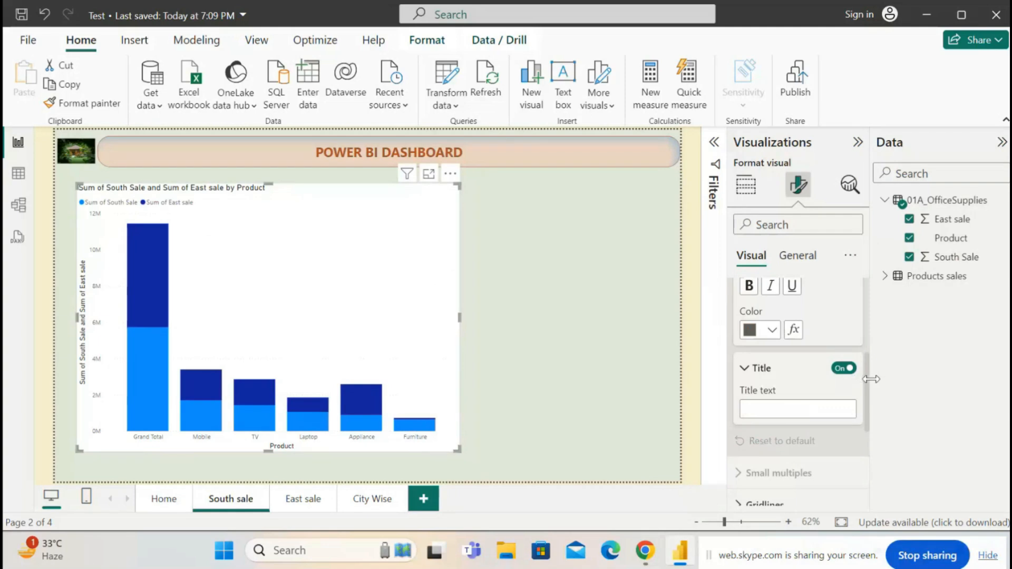
drag(869, 380, 867, 419)
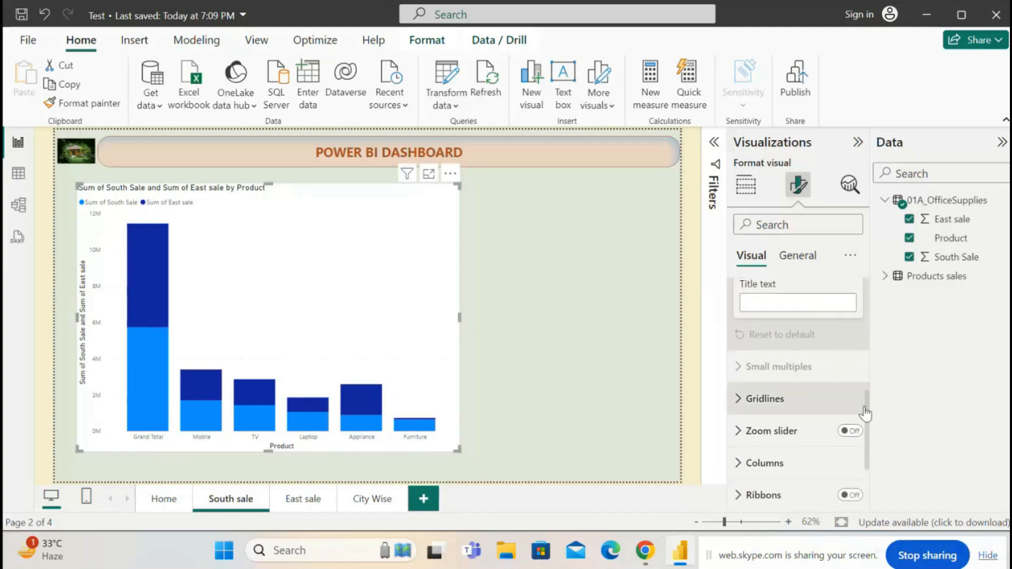
drag(866, 411, 870, 365)
scroll(746, 372, up, 5)
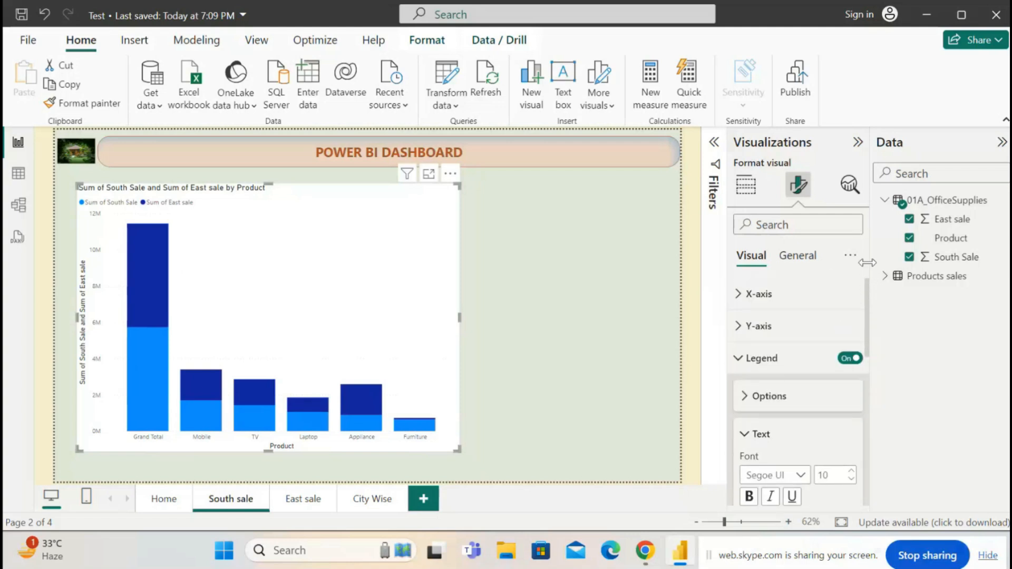
click(741, 360)
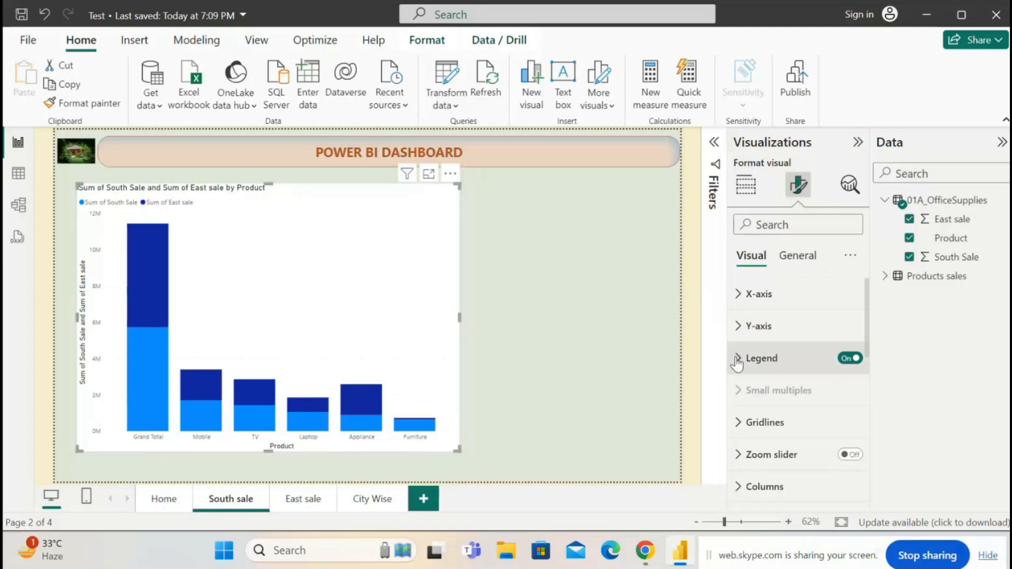
Step: Add the Product field from 01A_OfficeSupplies to the chart's Small multiples
mouse_move(785, 399)
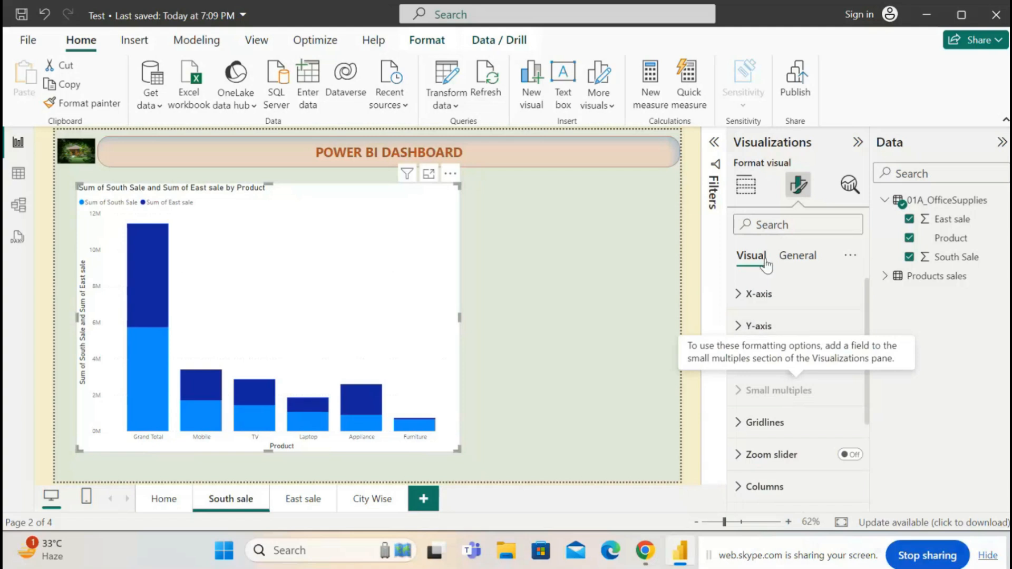
click(745, 185)
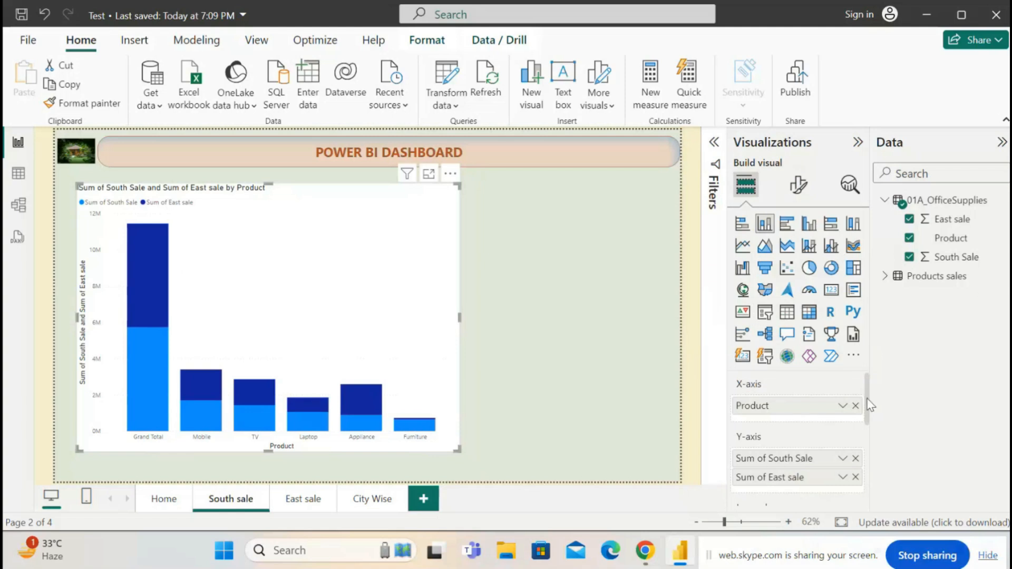
drag(868, 400, 868, 442)
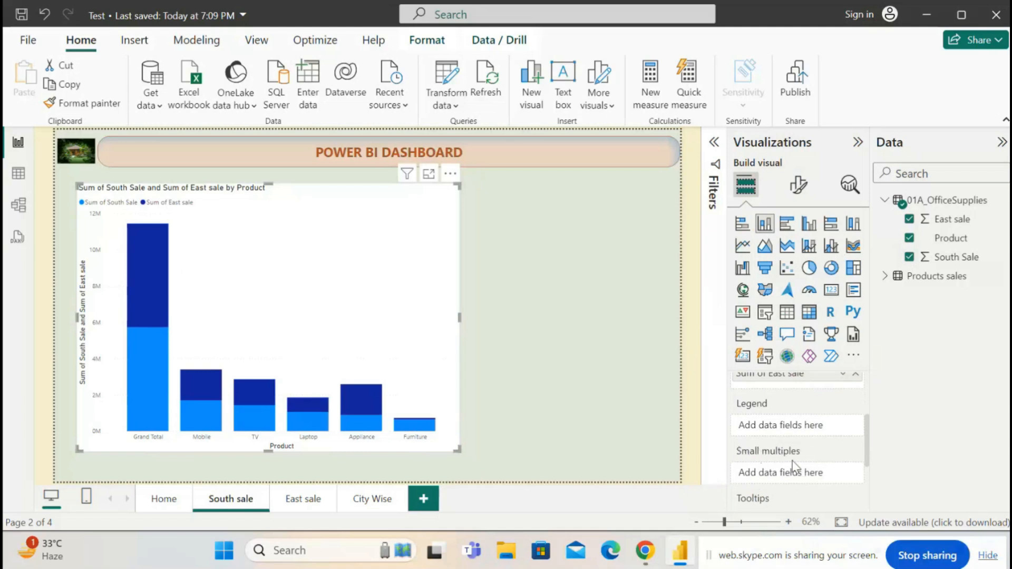
drag(965, 241, 818, 475)
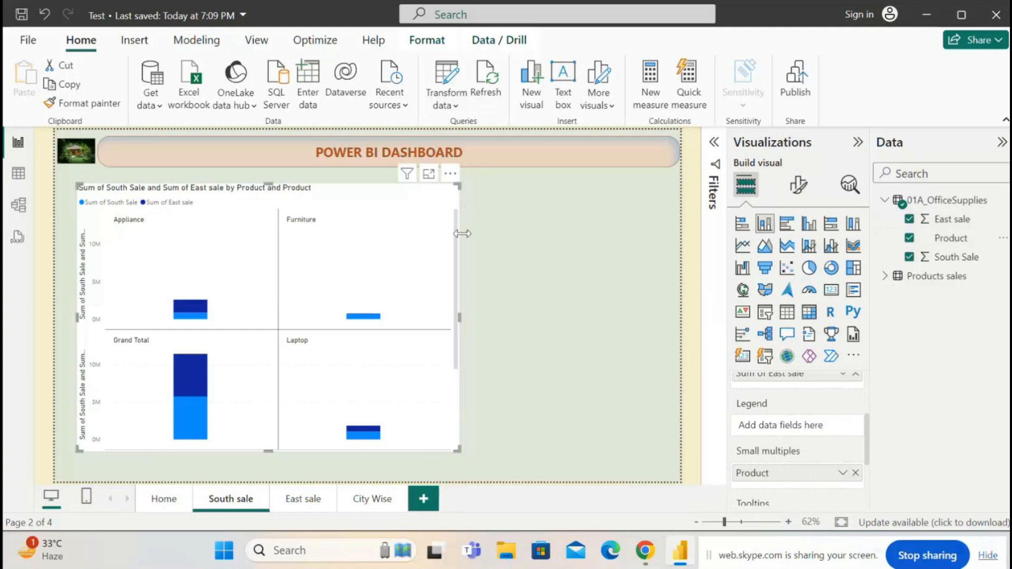
mouse_move(455, 242)
mouse_down()
mouse_move(454, 359)
mouse_move(456, 243)
mouse_up()
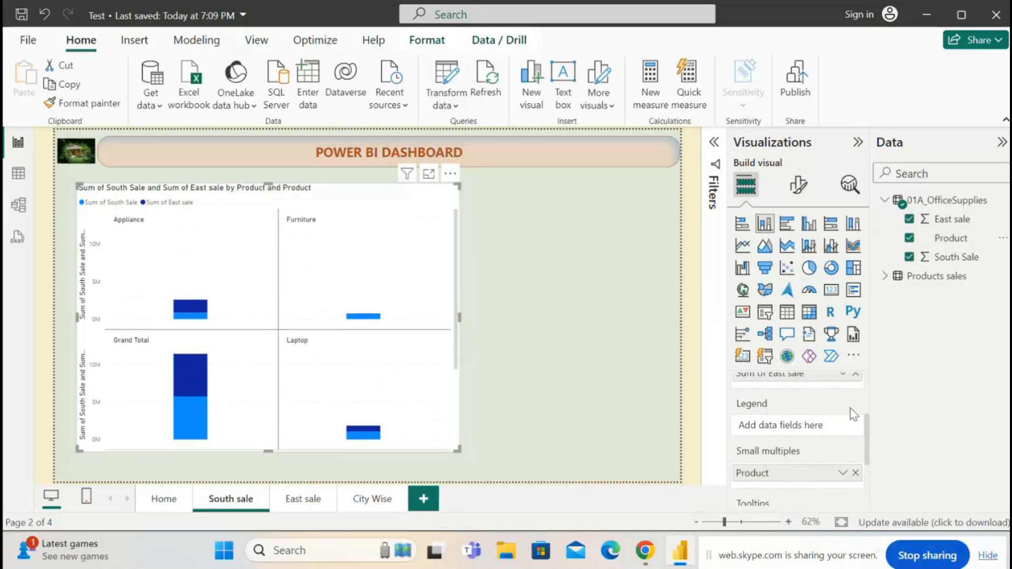
Step: Set the chart's small multiples layout to 3 rows and 3 columns
click(799, 193)
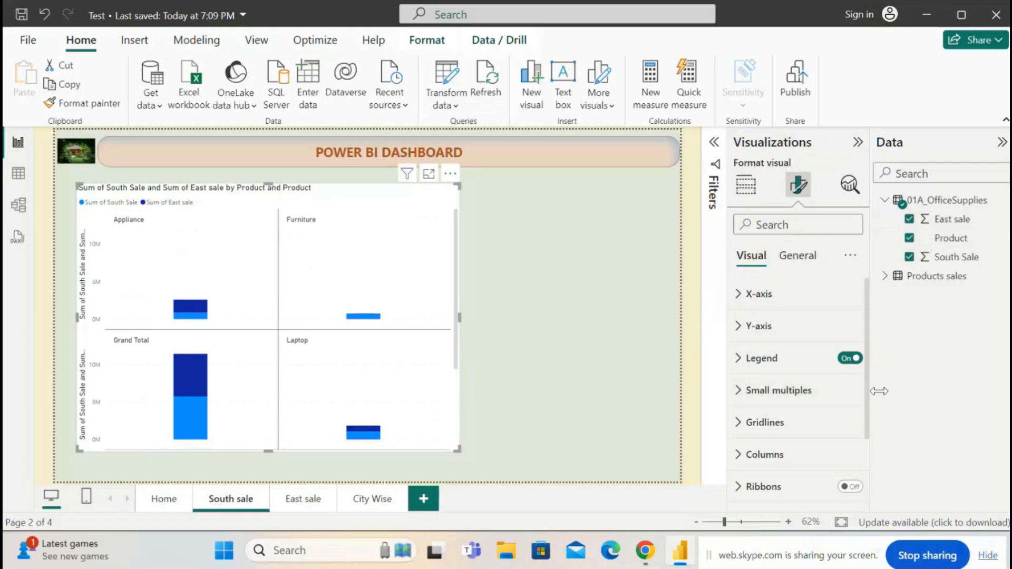
scroll(869, 412, down, 2)
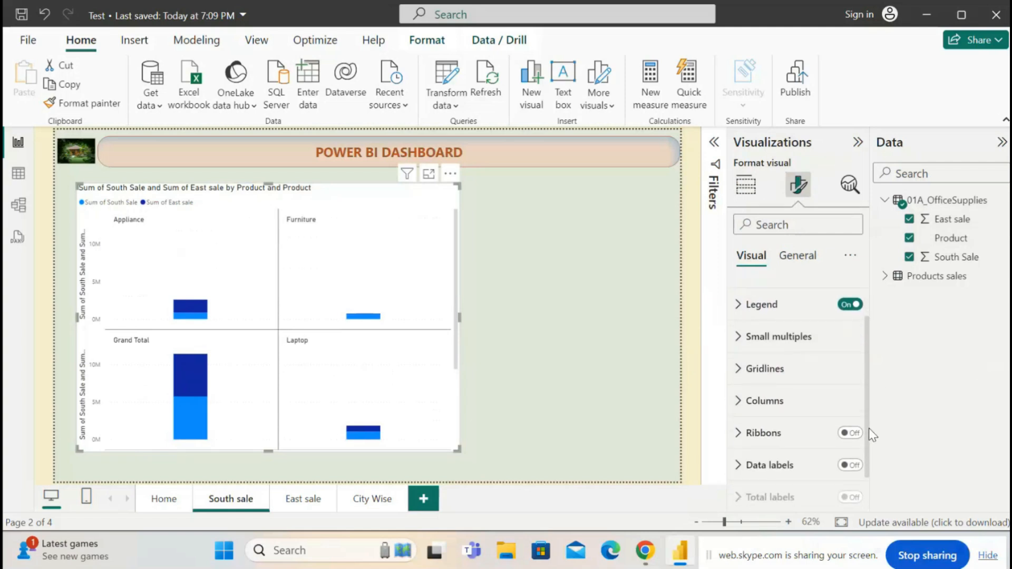
click(744, 338)
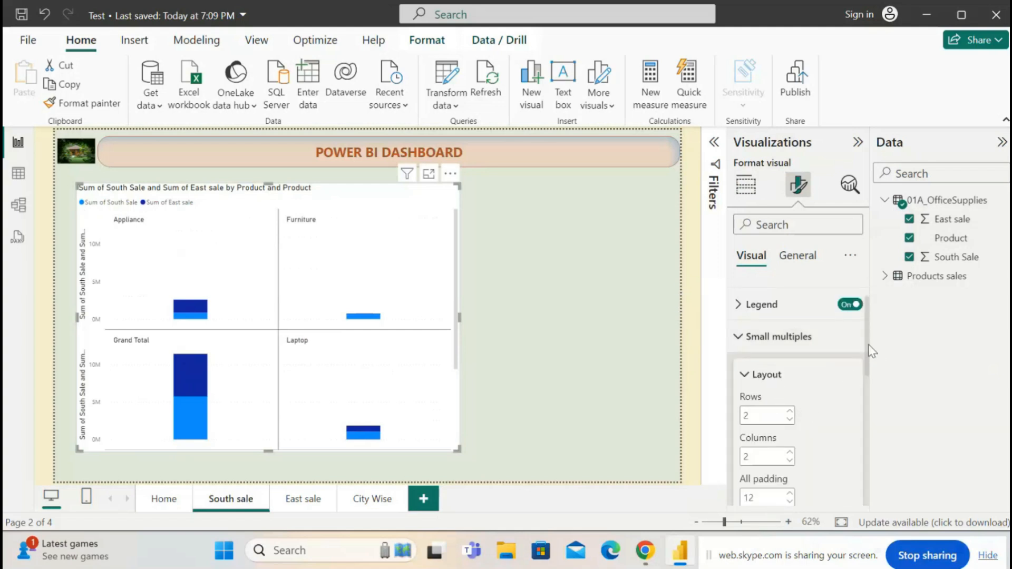
drag(869, 345, 868, 359)
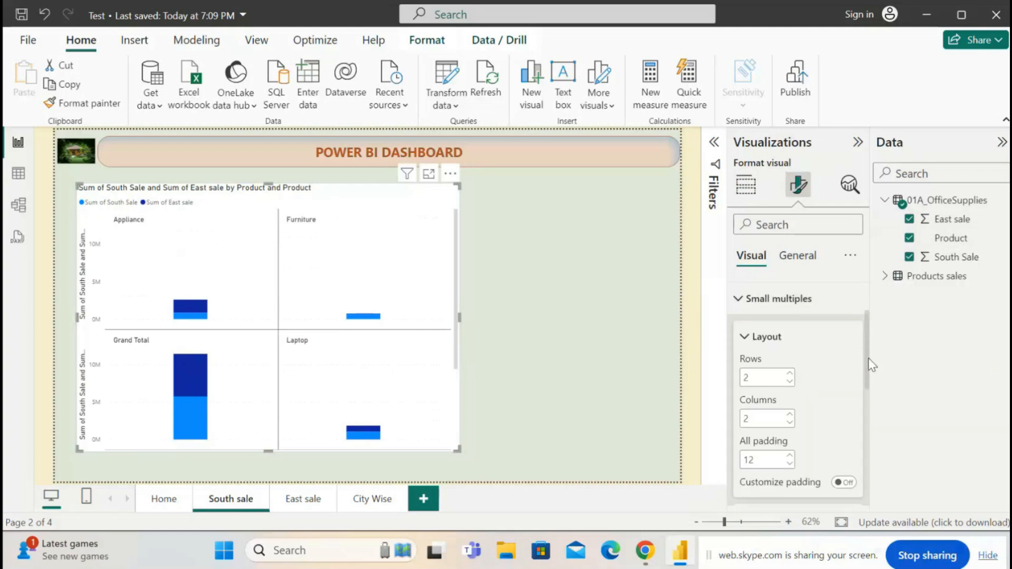
click(790, 375)
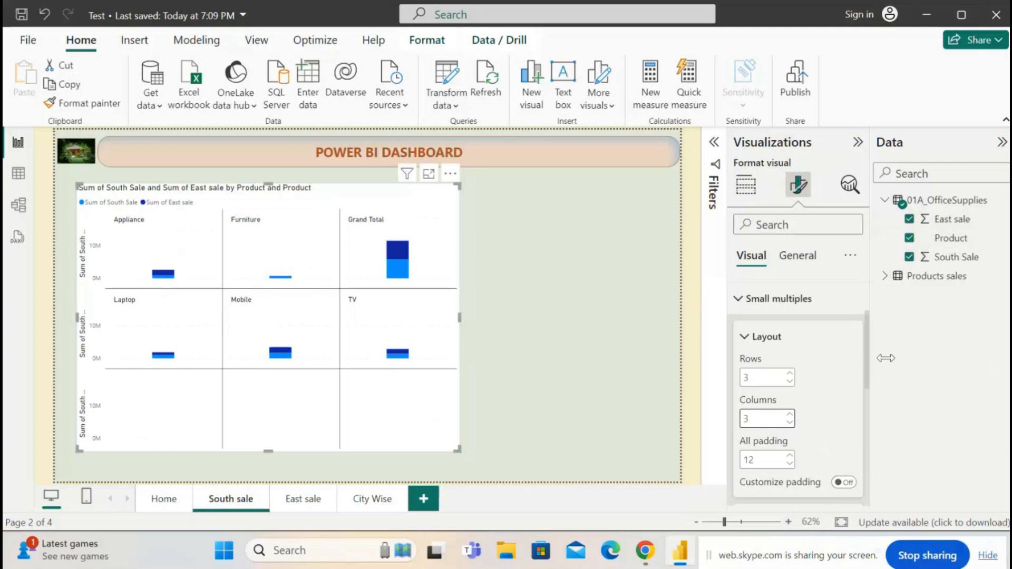
click(745, 338)
Step: Set the small multiples border to show all gridlines with a dashed line style
click(746, 376)
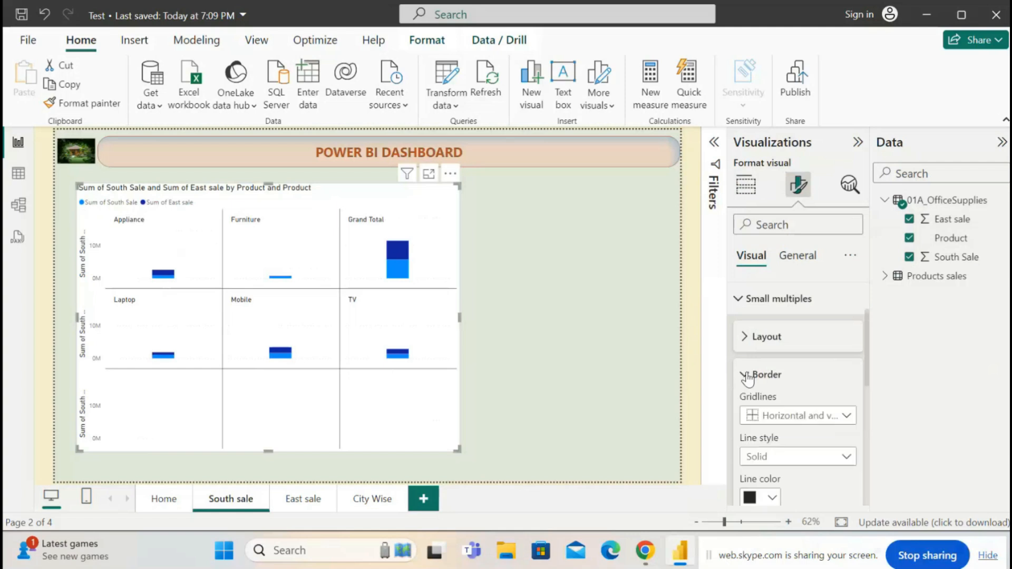
click(847, 417)
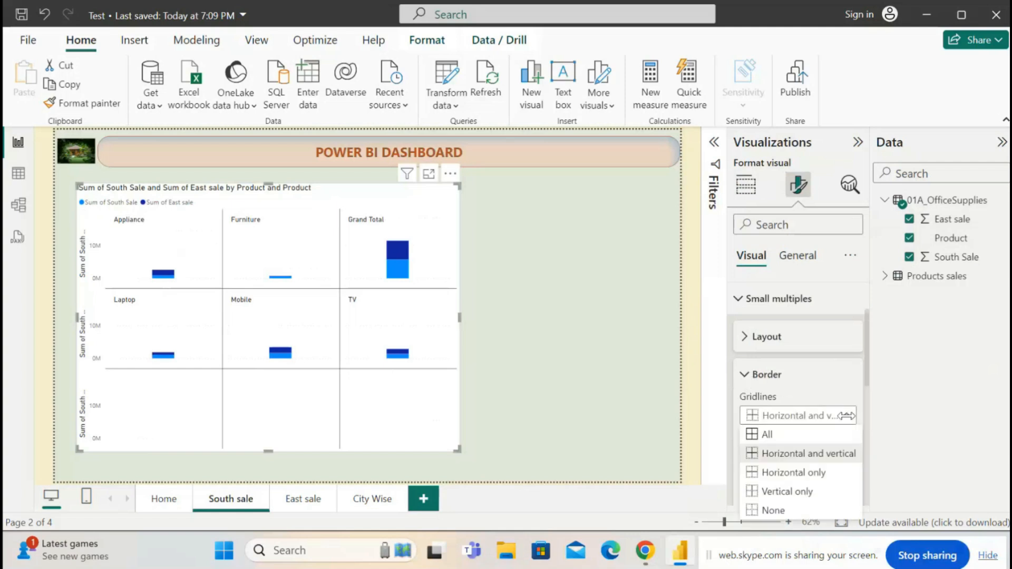
click(765, 436)
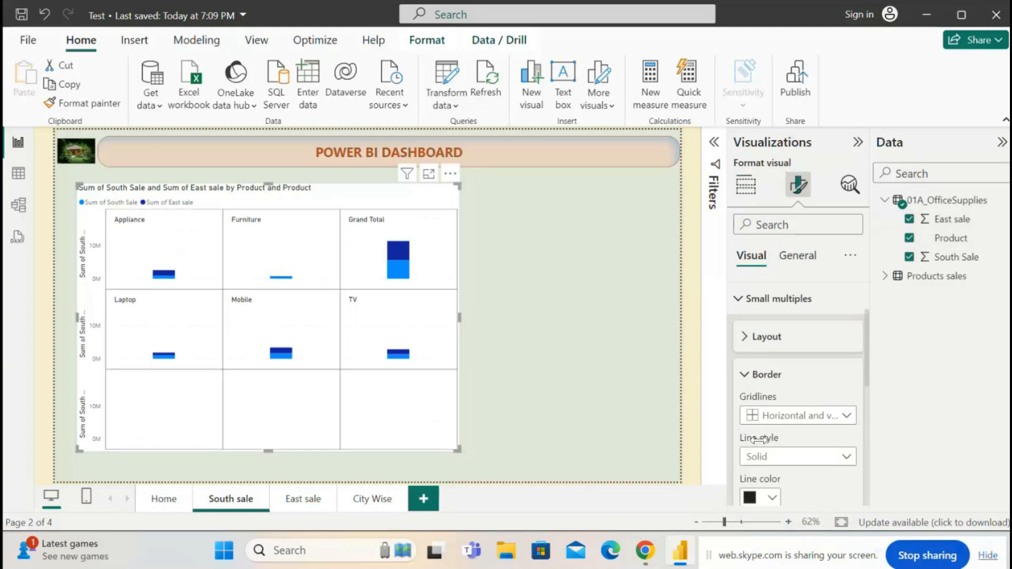
click(848, 456)
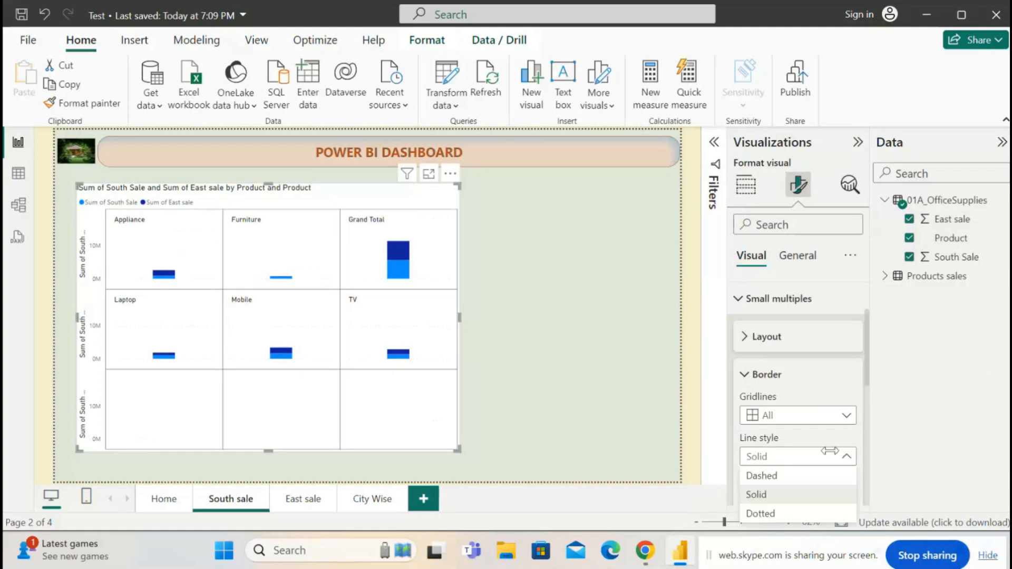
click(781, 478)
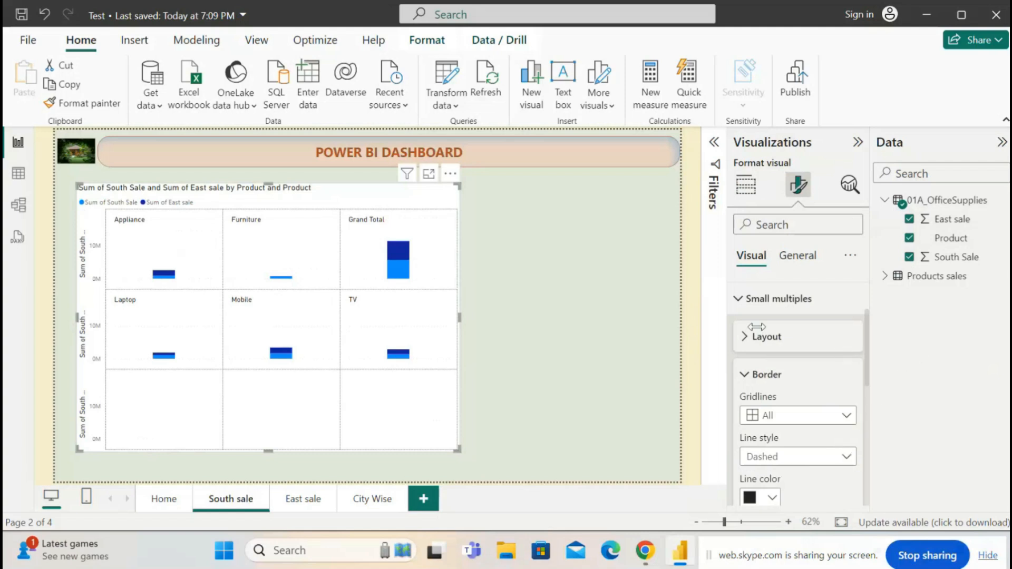
Step: Show the chart in focus mode and set the small multiples border line color to a lighter shade of dark blue
click(428, 174)
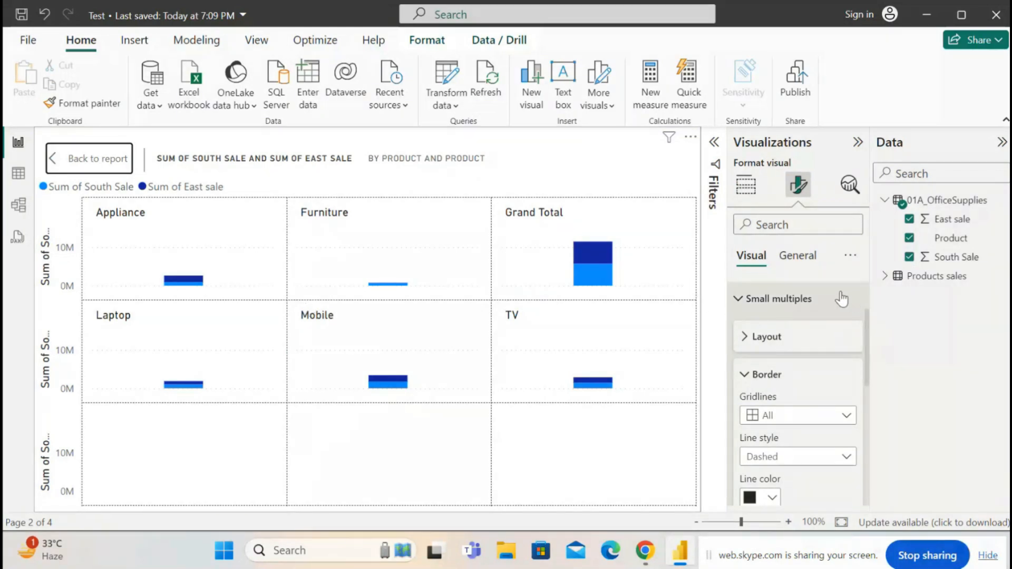
drag(869, 332, 869, 360)
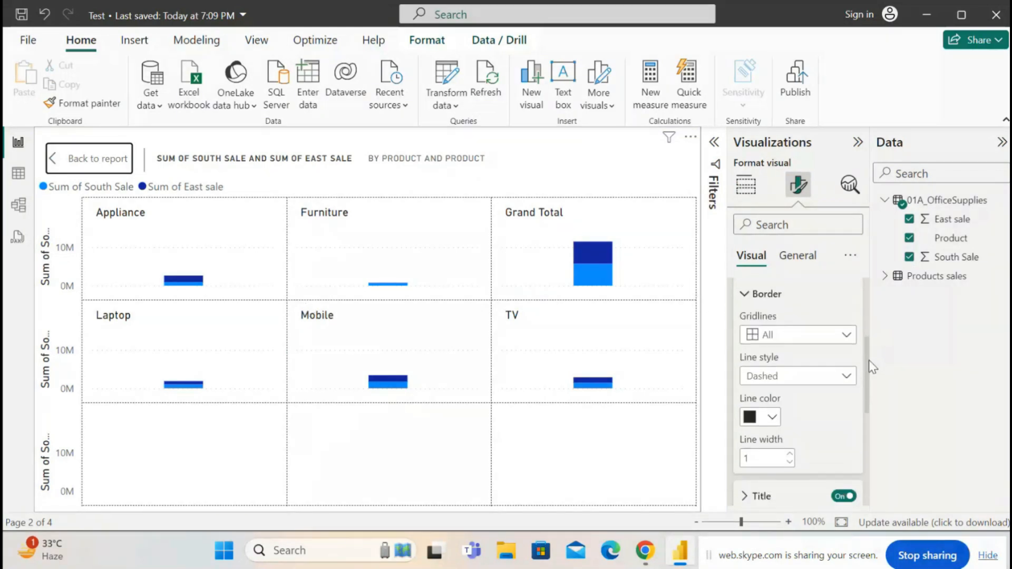
click(771, 420)
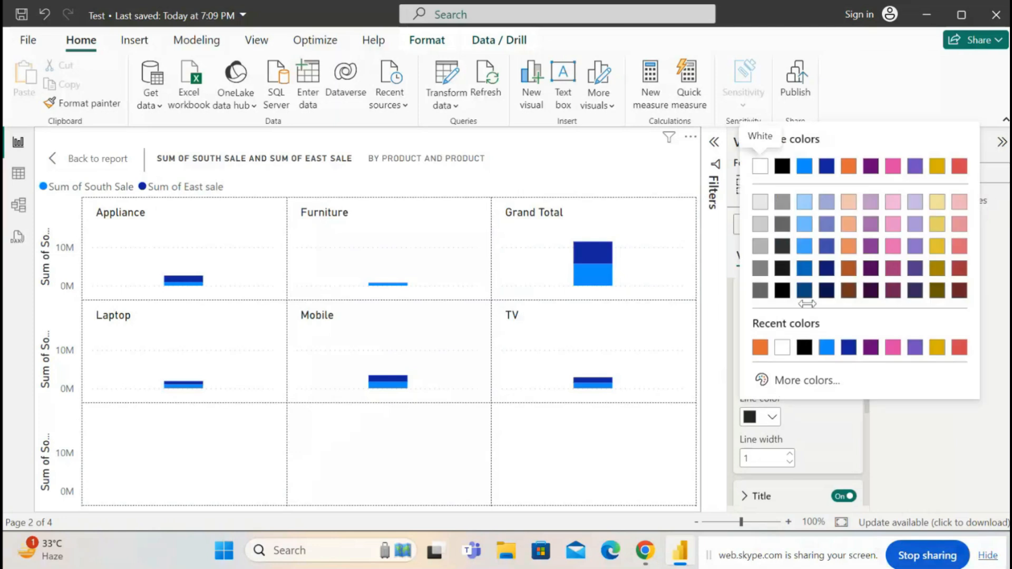
click(827, 225)
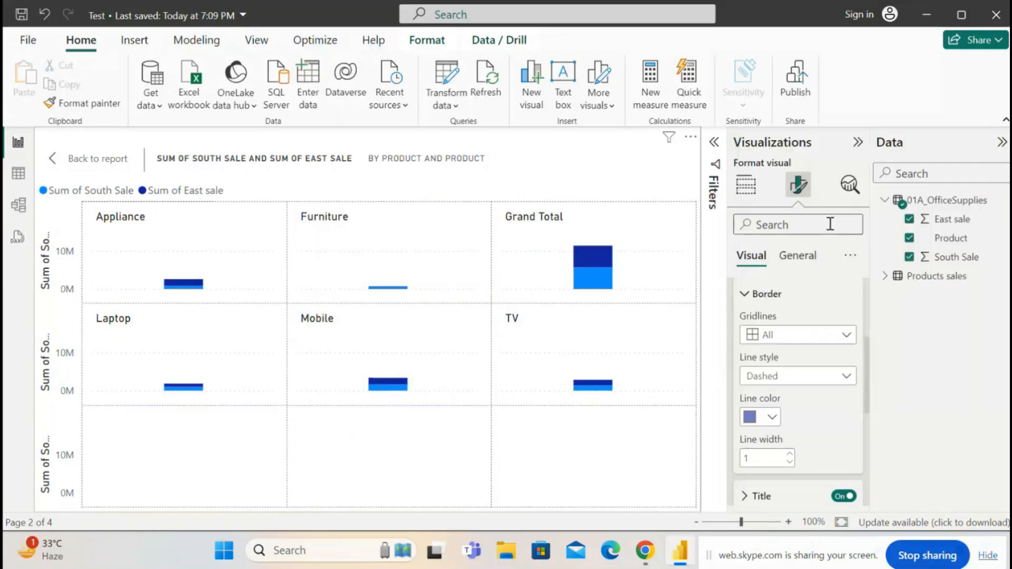
Step: Set the small multiples border line width to 4 and close the border settings
click(789, 454)
click(789, 454)
click(789, 454)
click(790, 454)
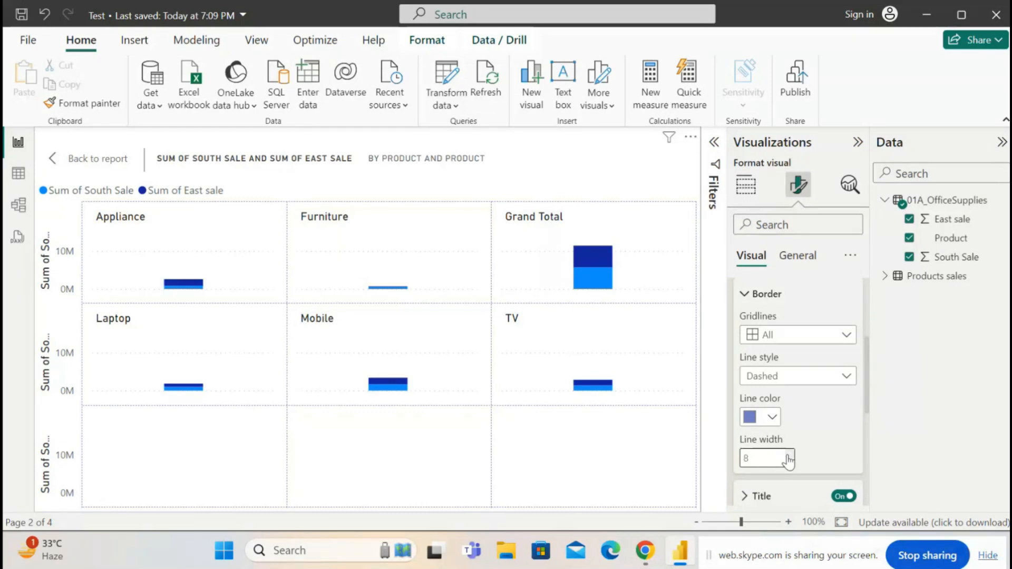
click(790, 463)
click(790, 463)
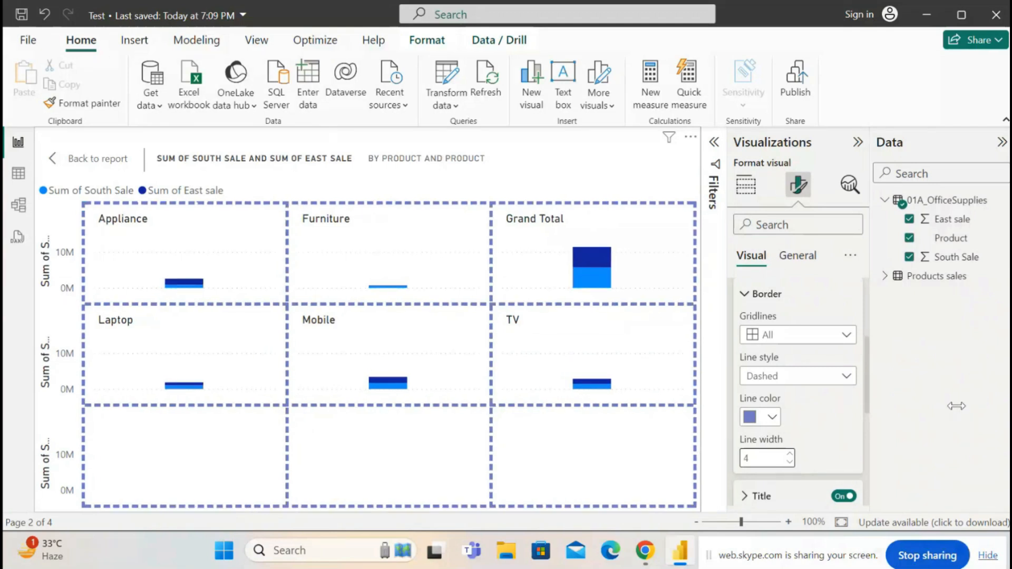
drag(868, 380, 877, 352)
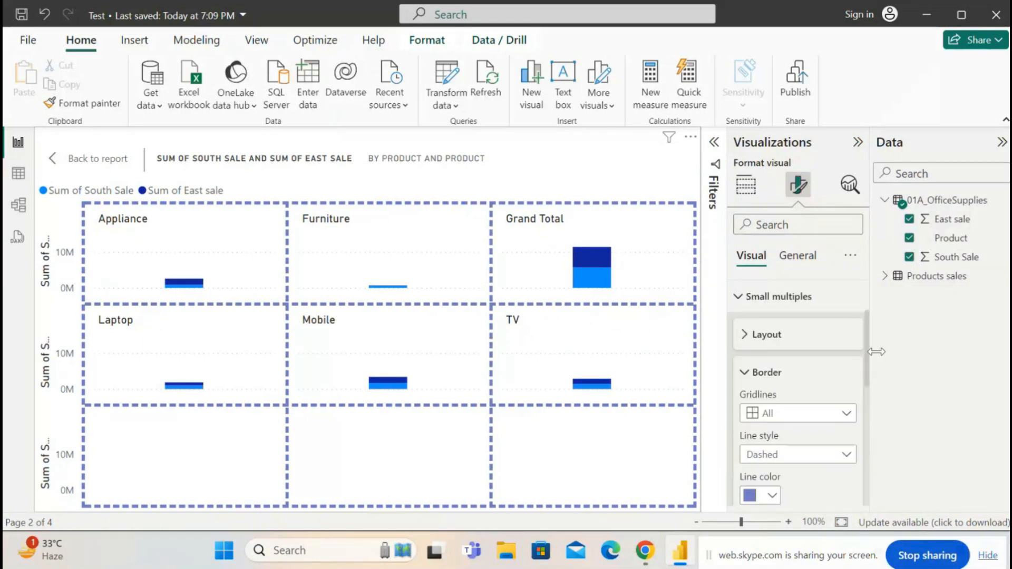
click(745, 374)
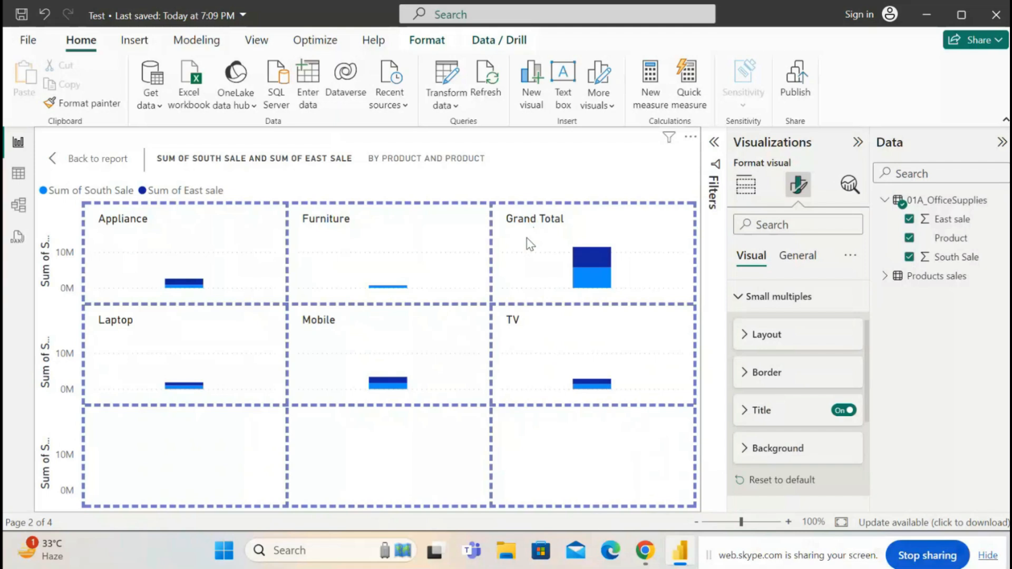
Step: Set the position of the small multiples titles to Bottom and close the title settings
click(744, 415)
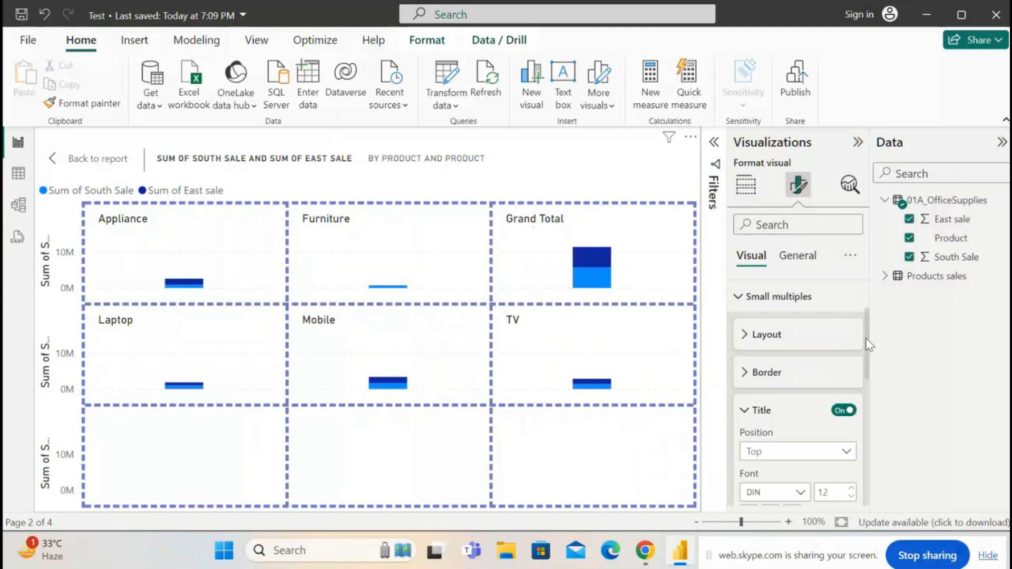
scroll(867, 343, down, 2)
click(849, 371)
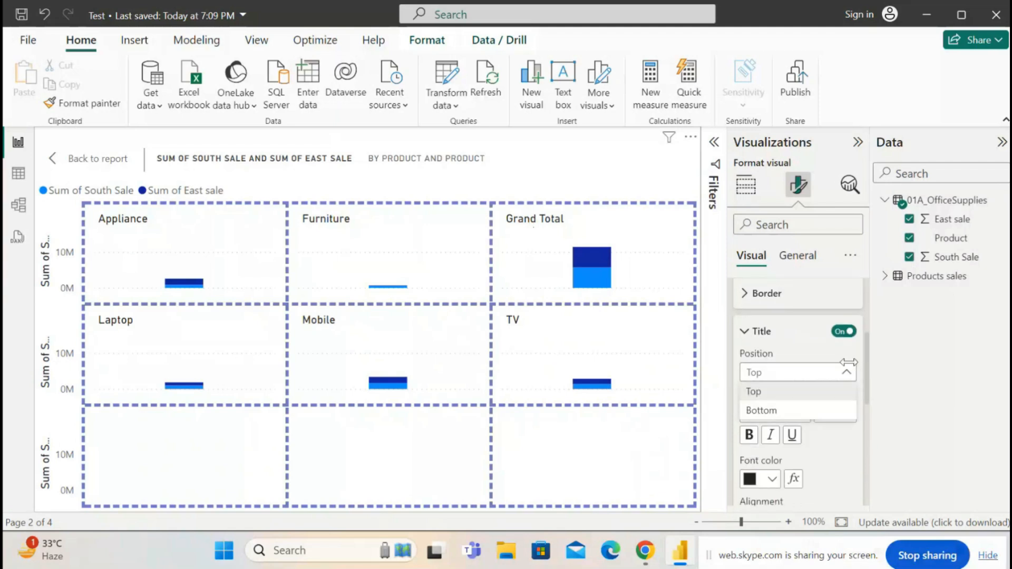
click(759, 412)
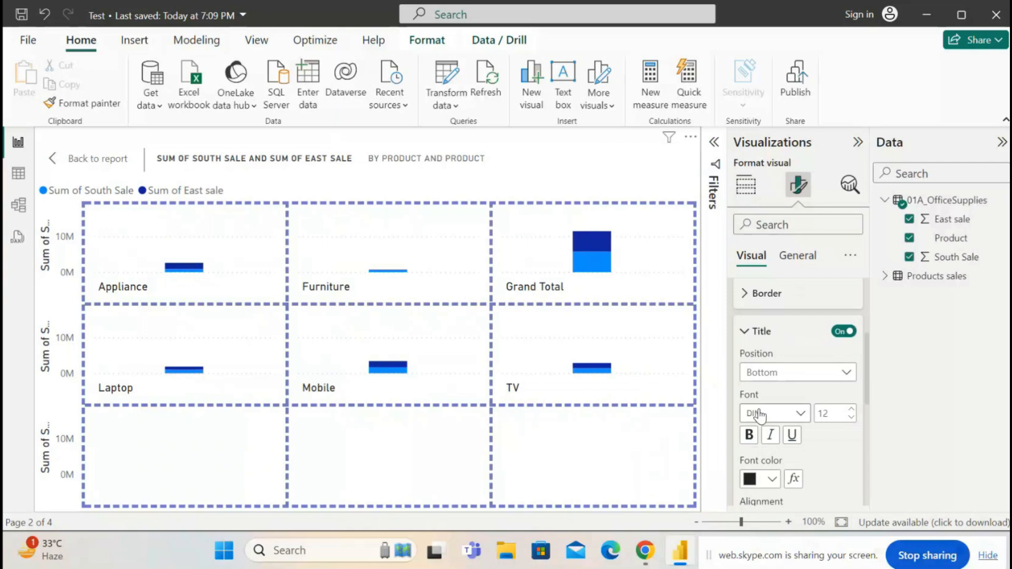
mouse_move(869, 383)
mouse_down()
mouse_move(865, 410)
mouse_move(864, 372)
mouse_up()
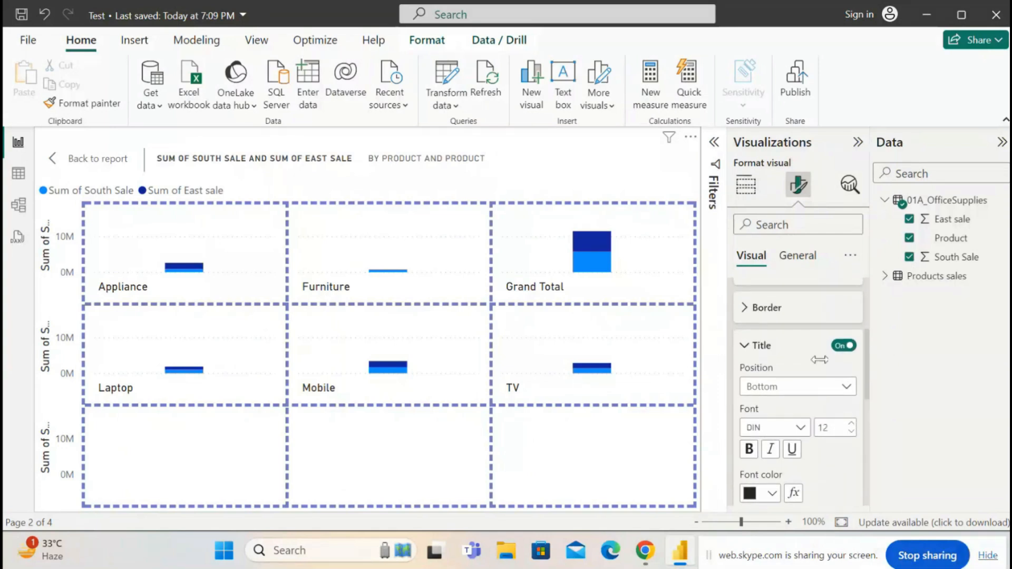
click(743, 346)
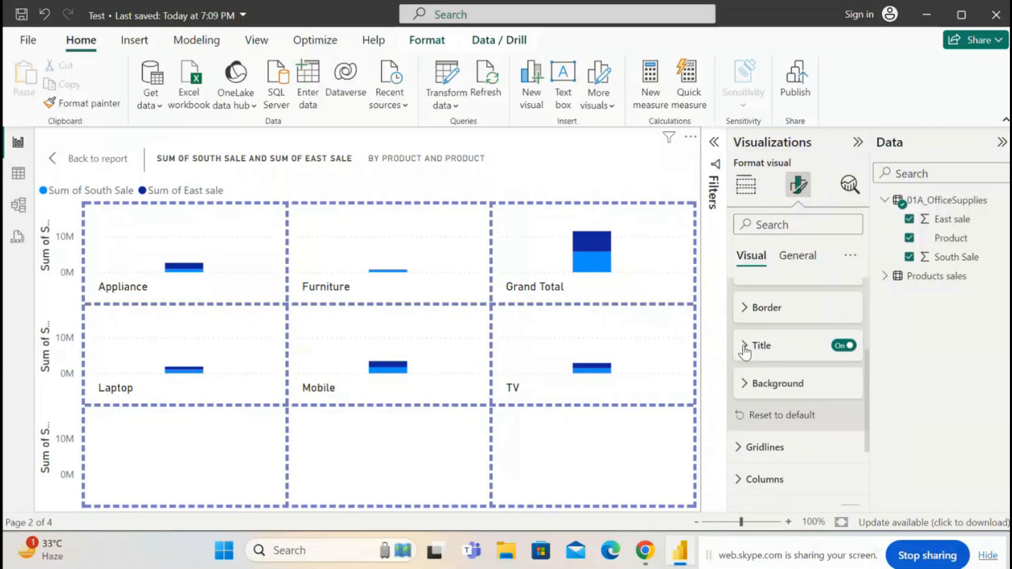
Step: Fill the small multiples background with light pink and return to the report page
click(749, 385)
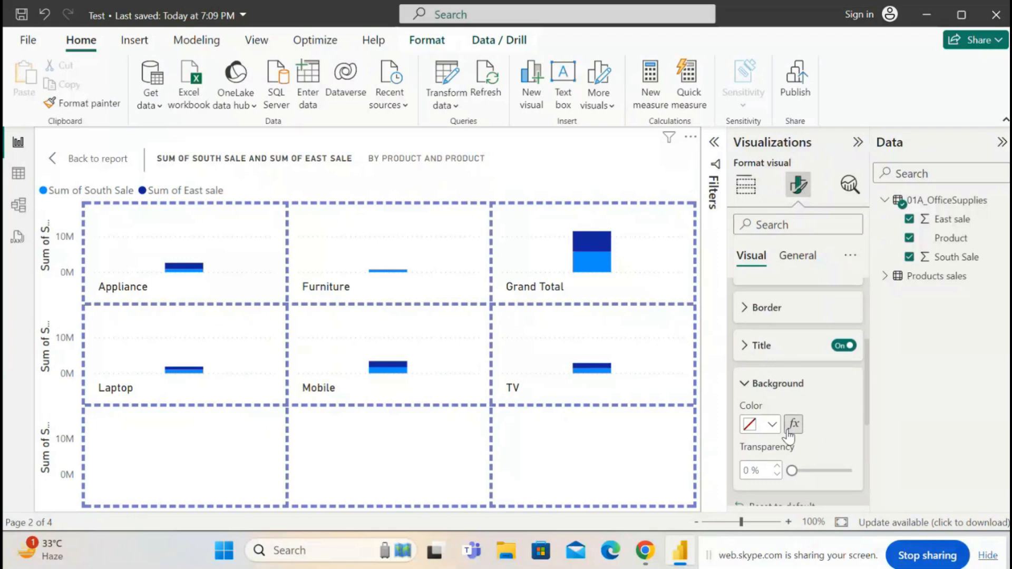
click(771, 425)
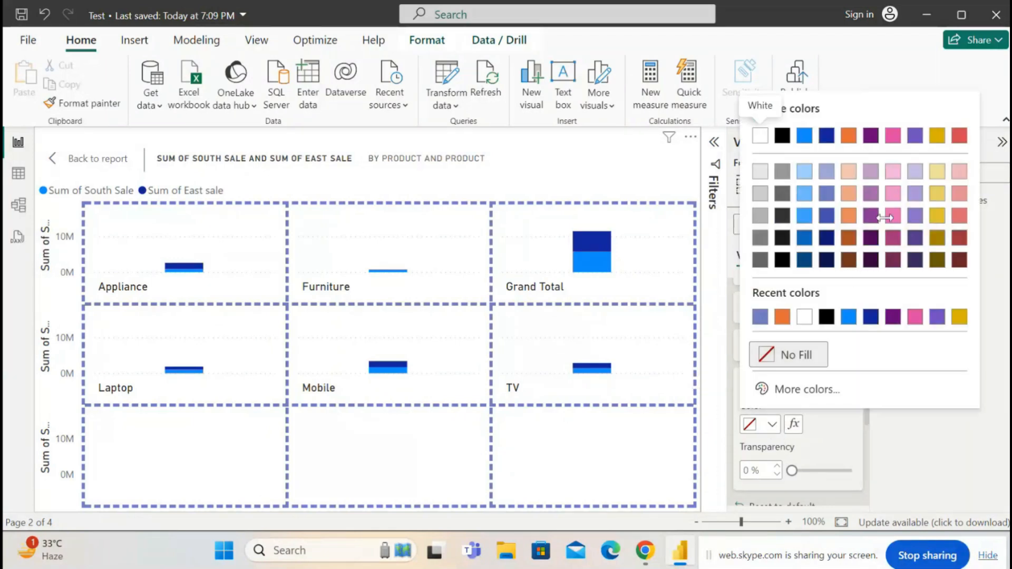
click(895, 182)
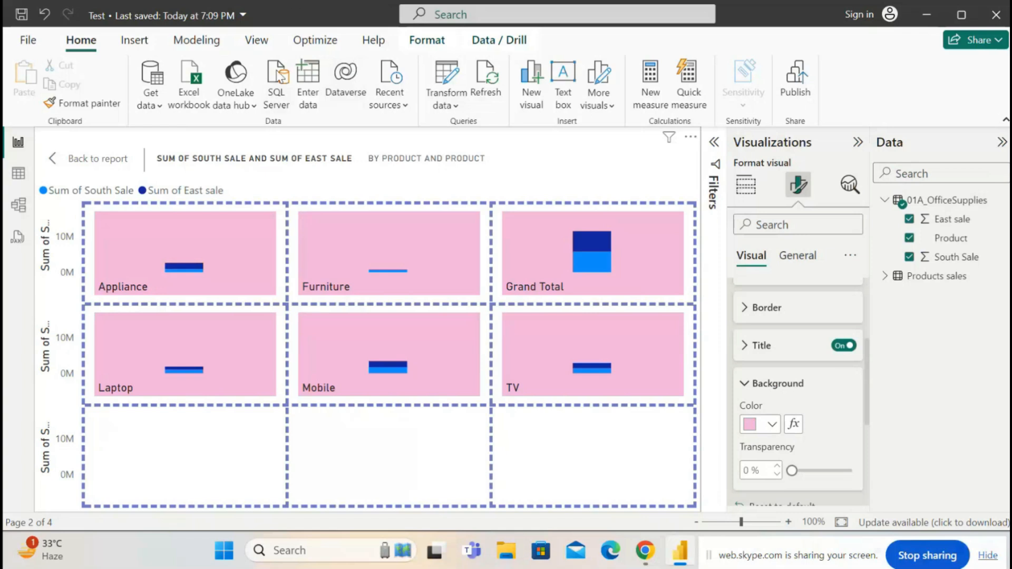
click(80, 160)
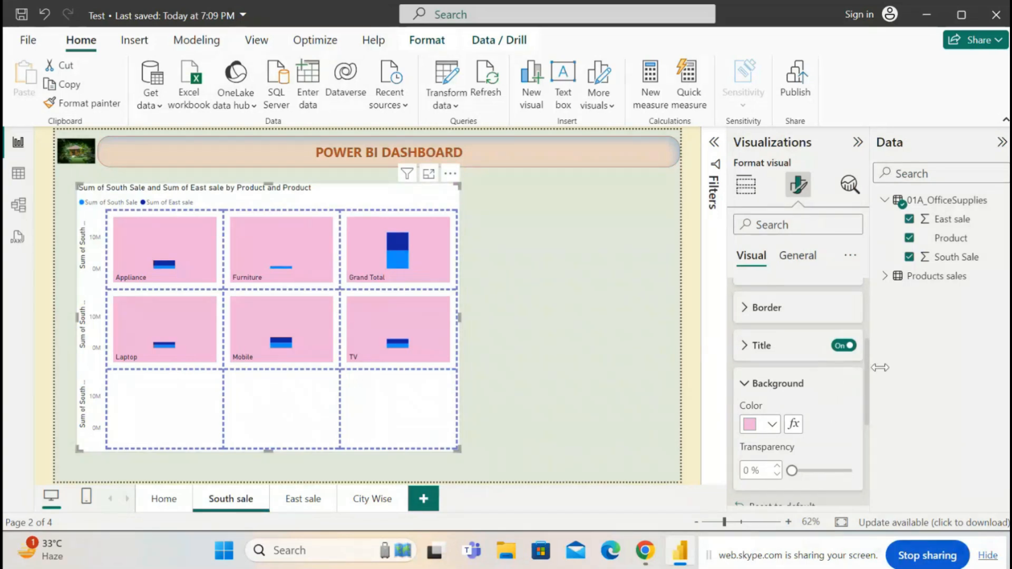
Step: Reset all of the chart's small multiples formatting to default
scroll(870, 391, down, 1)
scroll(870, 392, down, 2)
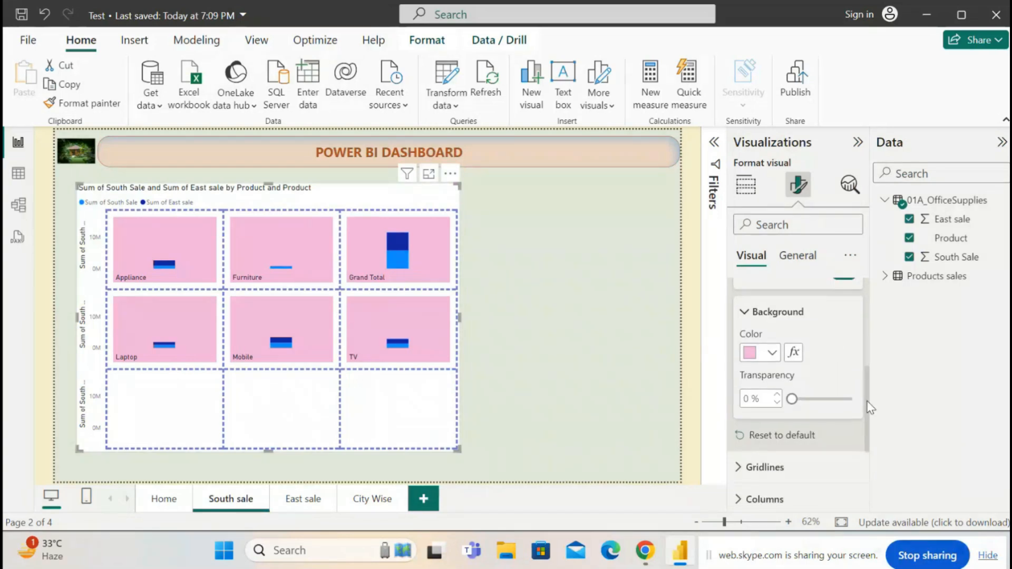
click(786, 436)
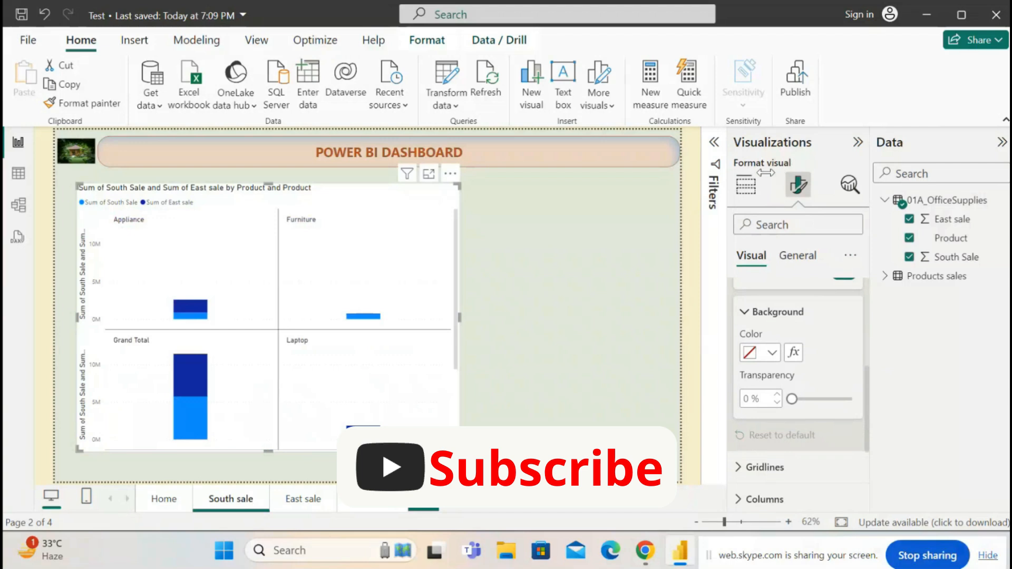
Step: Remove the Product field from the chart's Small multiples
click(754, 186)
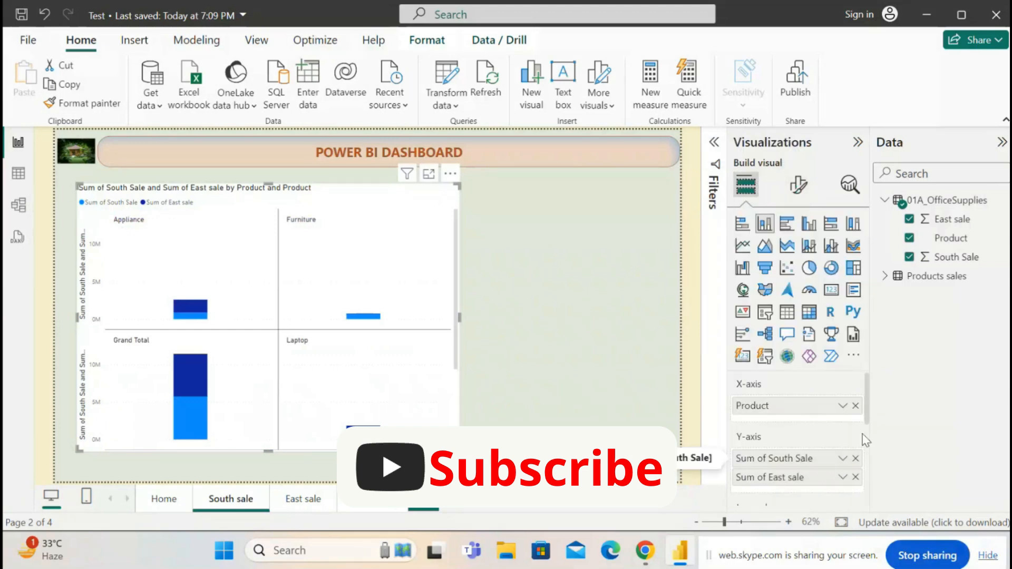
drag(866, 400, 869, 458)
click(856, 449)
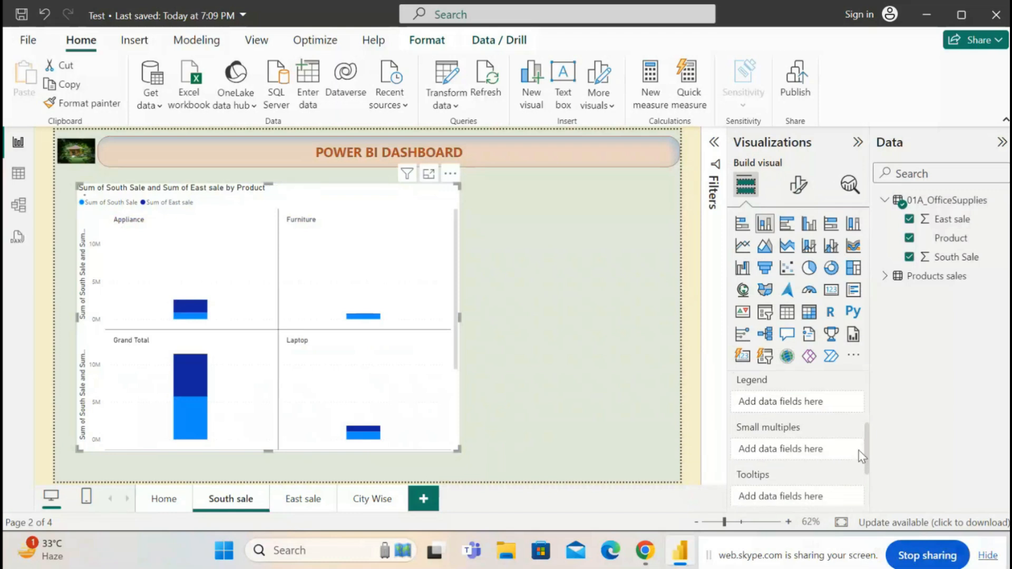
Step: Show the chart in focus mode and set its horizontal gridline style to Solid
click(800, 190)
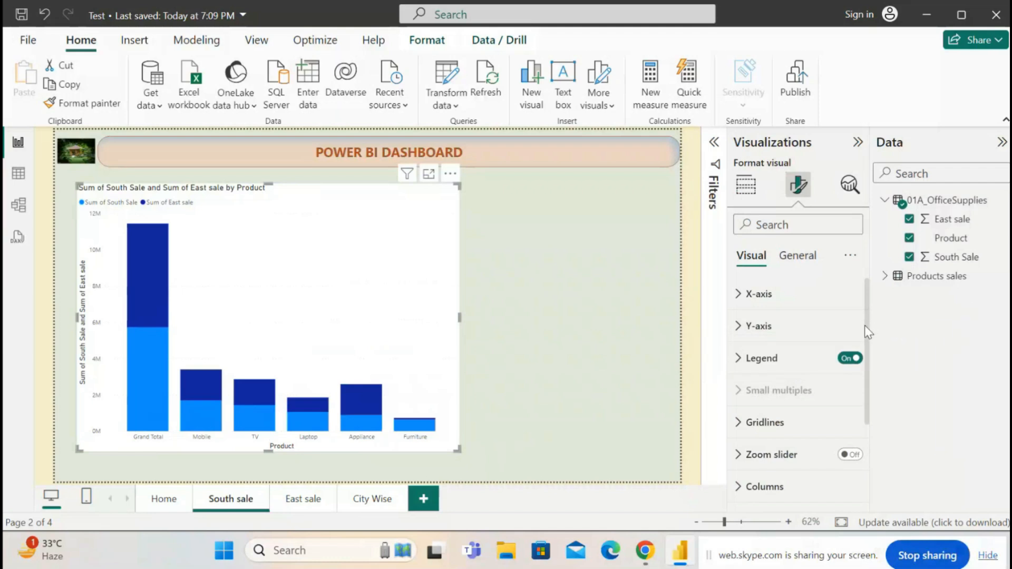
drag(864, 325, 880, 415)
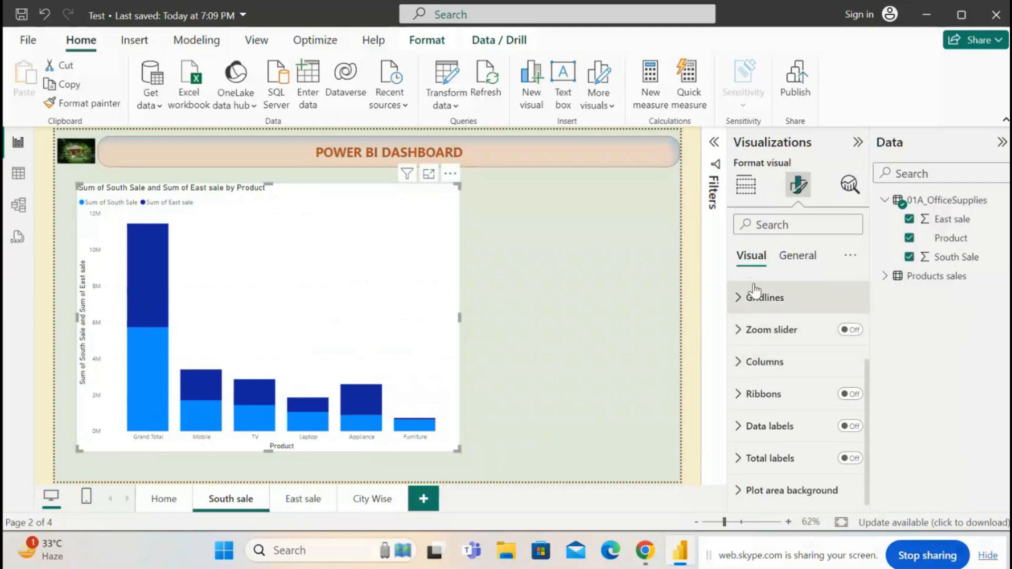
click(741, 300)
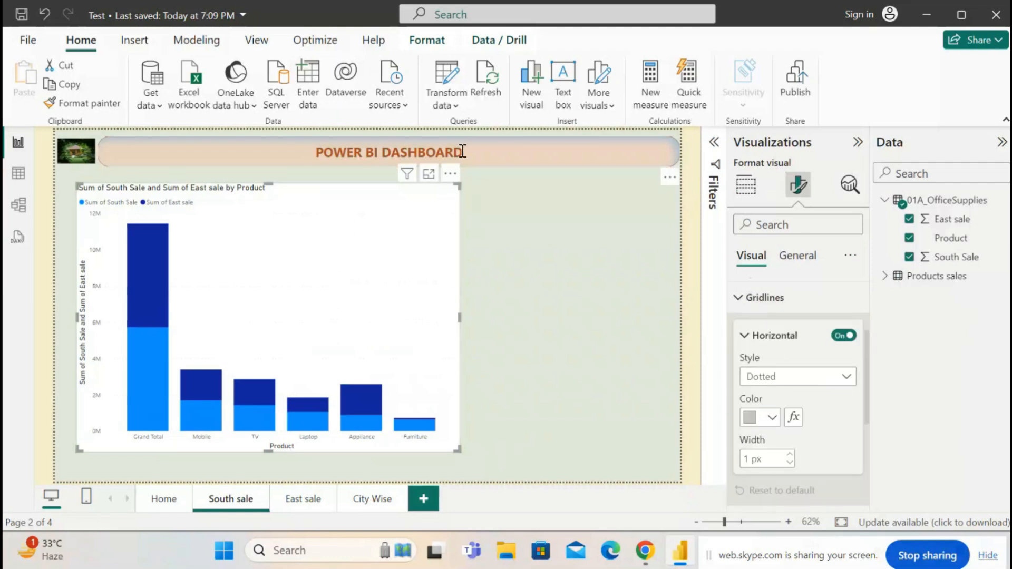
click(428, 175)
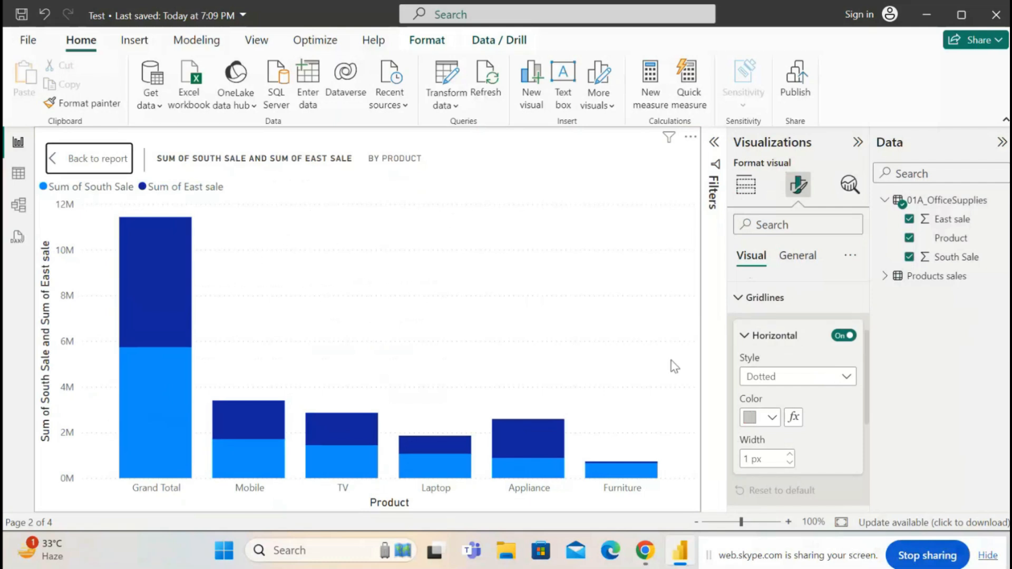
click(846, 377)
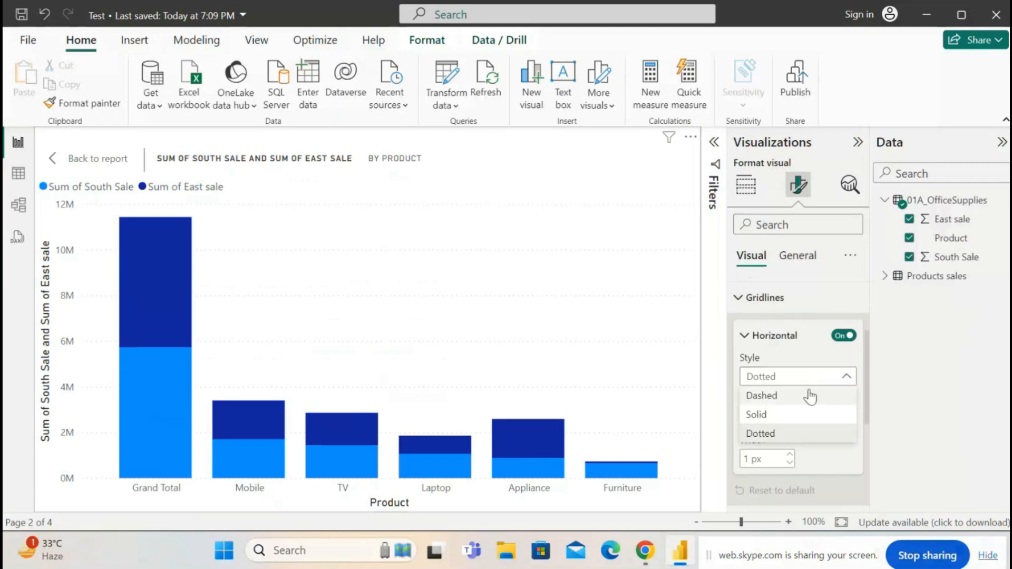
click(789, 415)
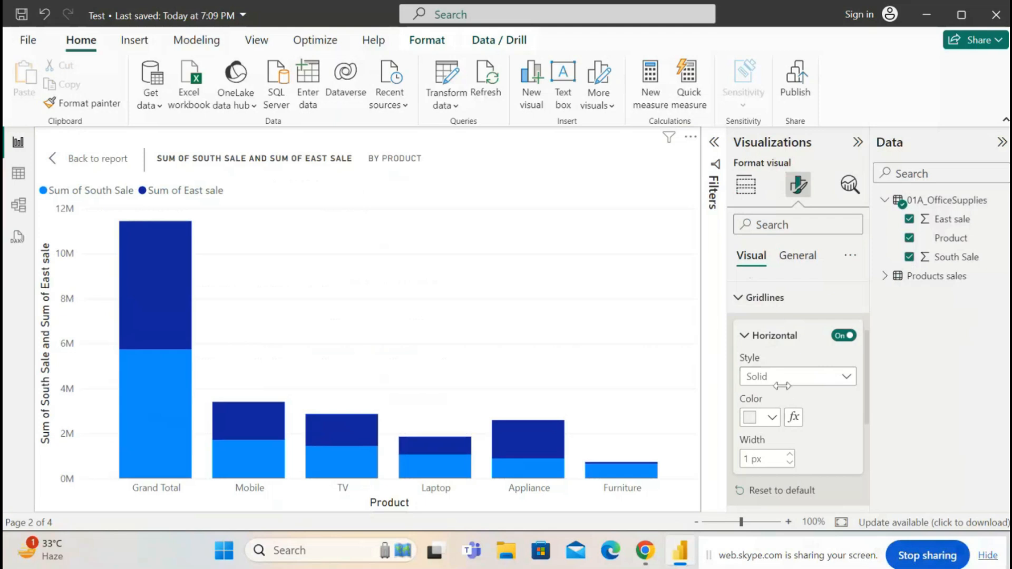
Step: Set the horizontal gridline style to Dashed, then switch the horizontal gridlines off and close the gridline settings
click(784, 383)
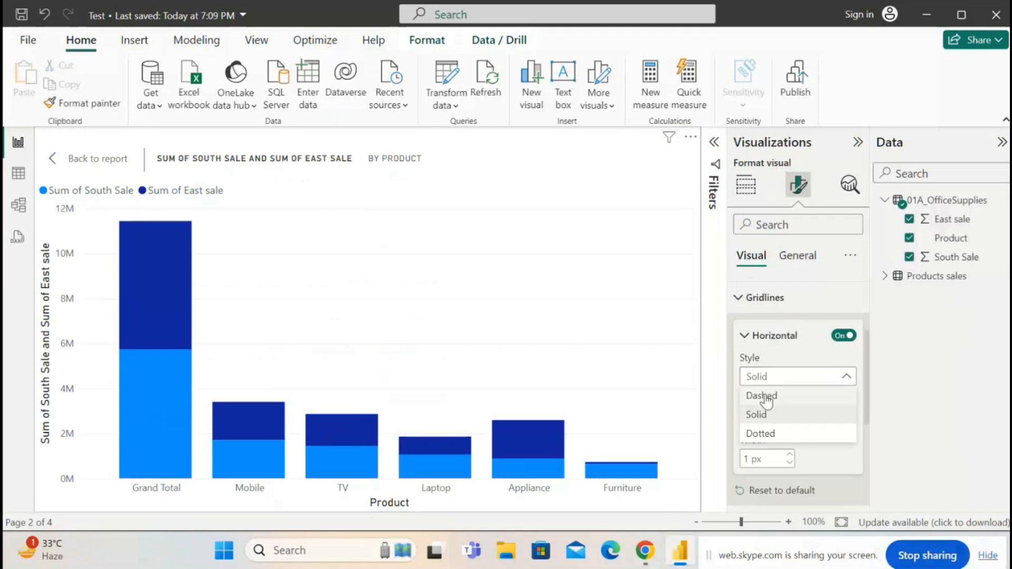
click(764, 397)
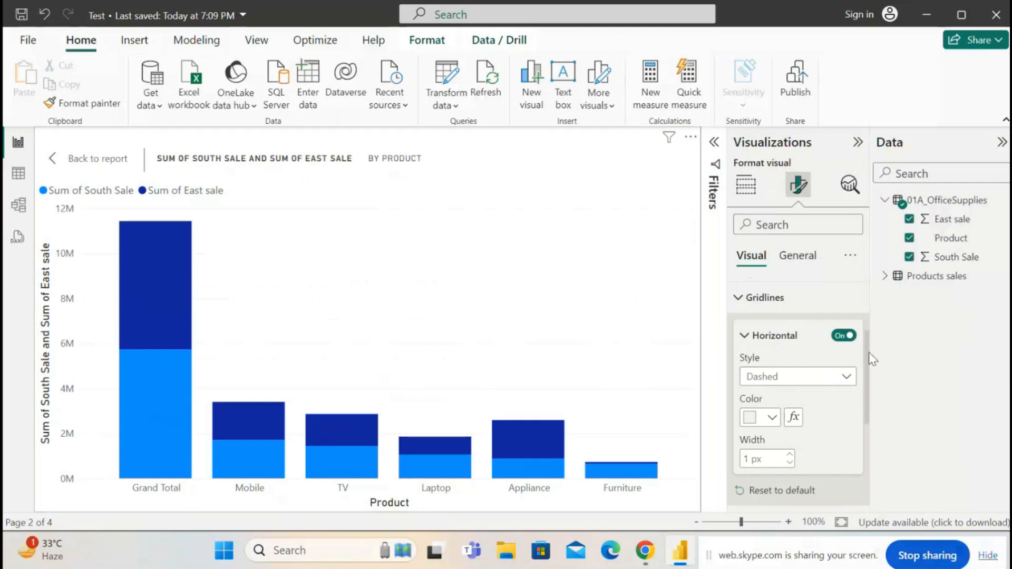
click(840, 341)
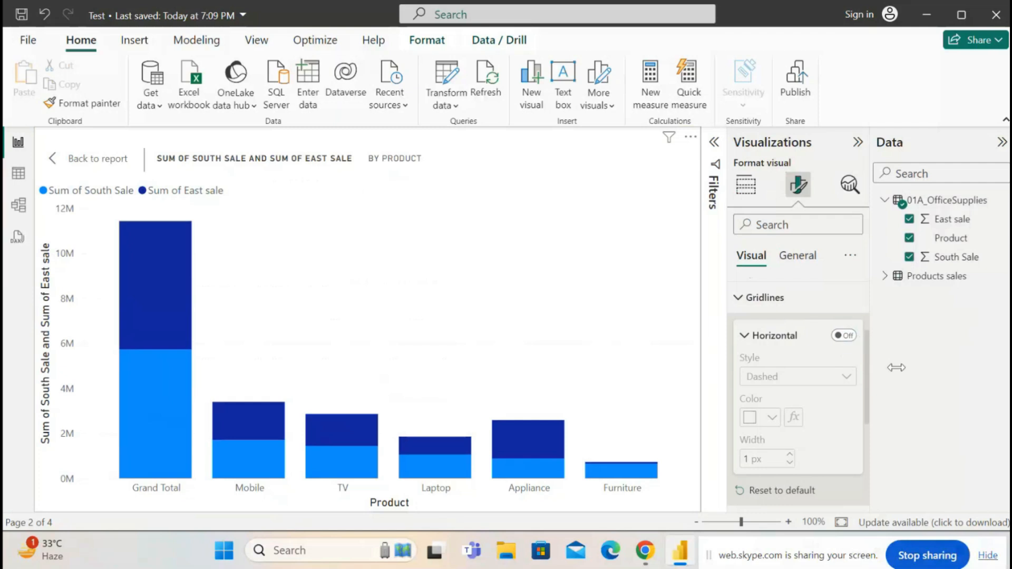
mouse_move(866, 367)
mouse_down()
mouse_move(865, 413)
mouse_move(867, 348)
mouse_up()
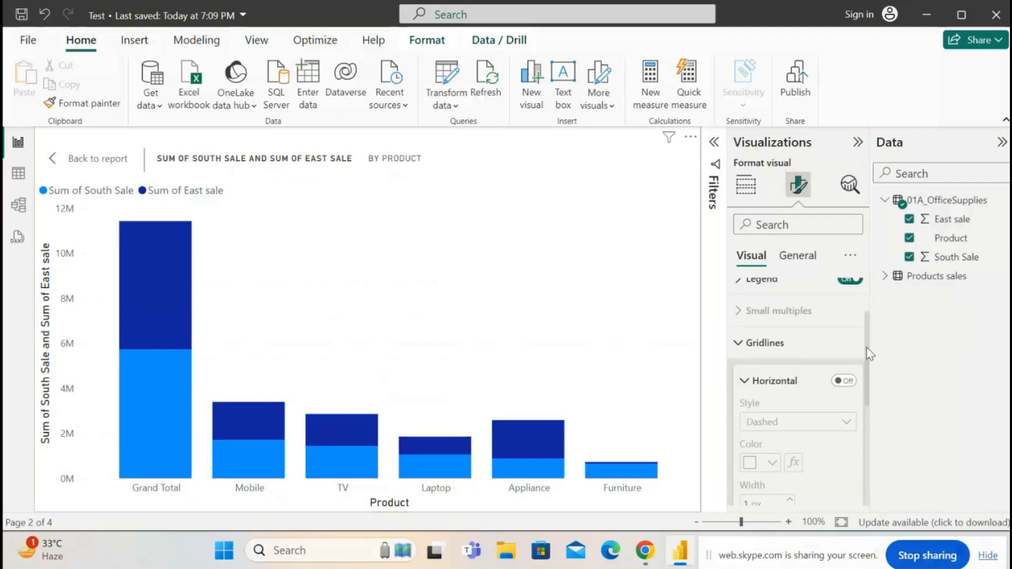
click(739, 348)
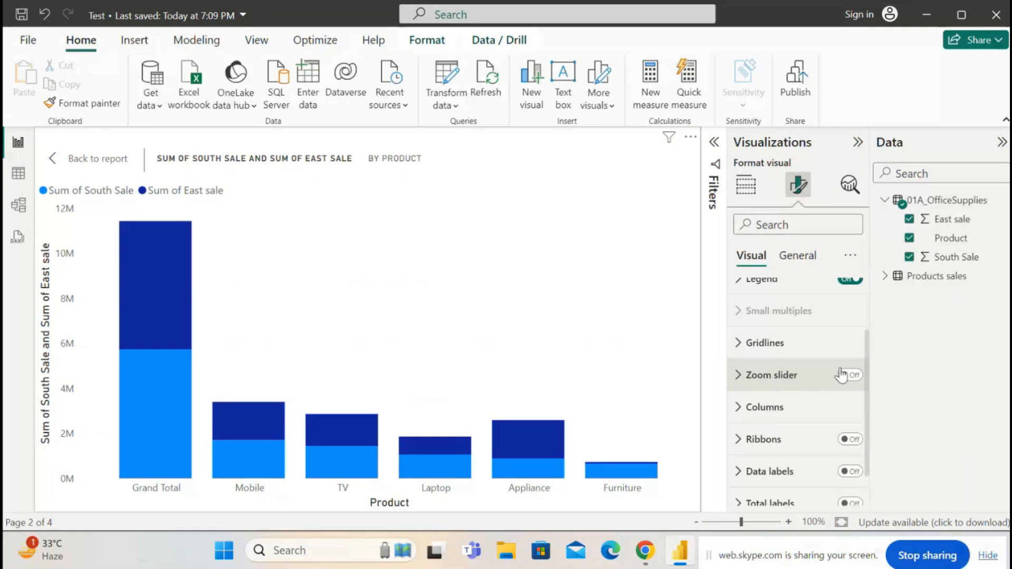
Step: Turn on the chart's zoom slider and lower its upper handle slightly on the Y-axis
scroll(870, 373, down, 1)
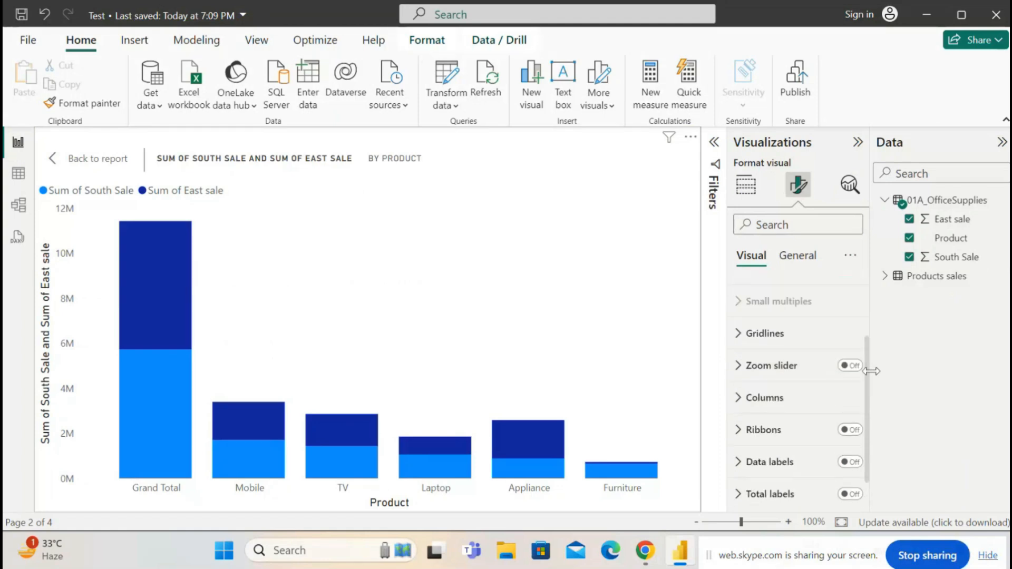
click(851, 366)
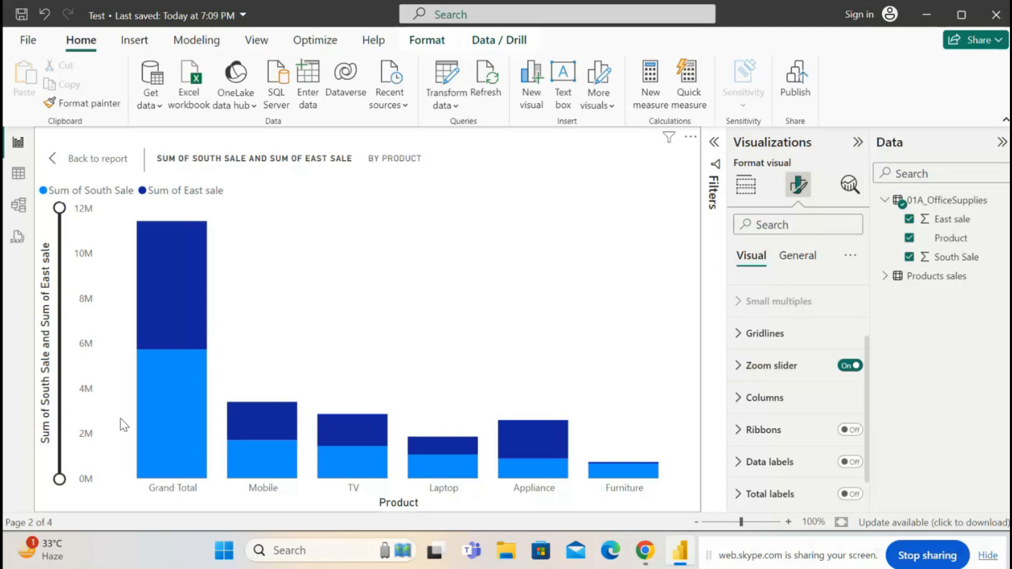
mouse_move(60, 208)
mouse_down()
mouse_move(73, 433)
mouse_move(61, 211)
mouse_up()
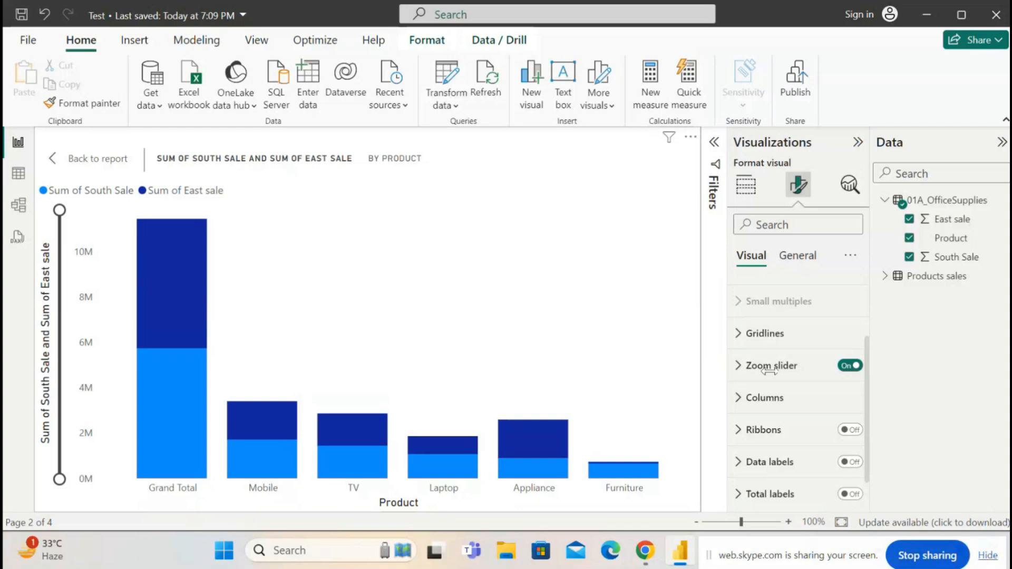
Step: Try the zoom slider's labels by switching them on and back off
click(742, 369)
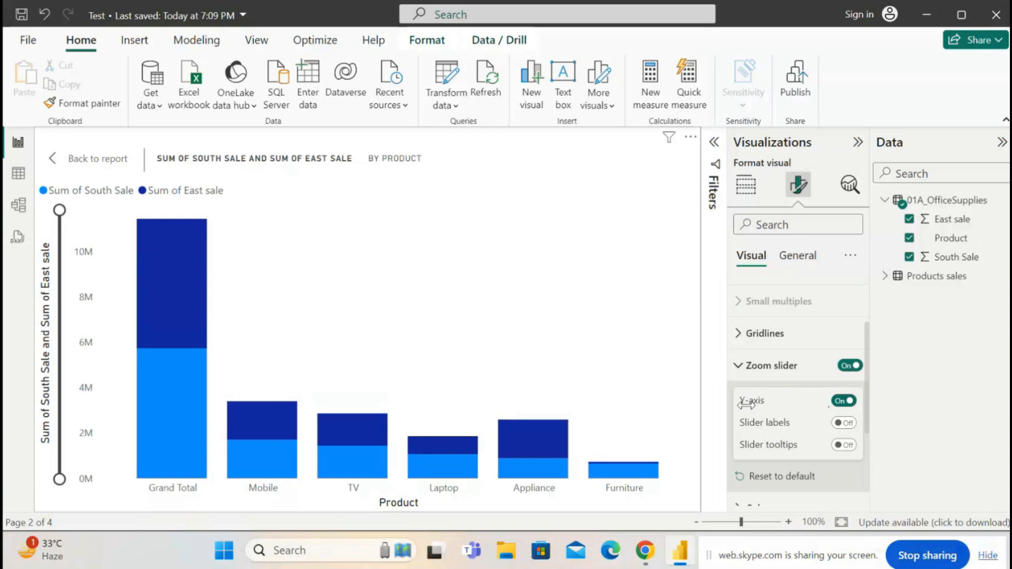
click(848, 425)
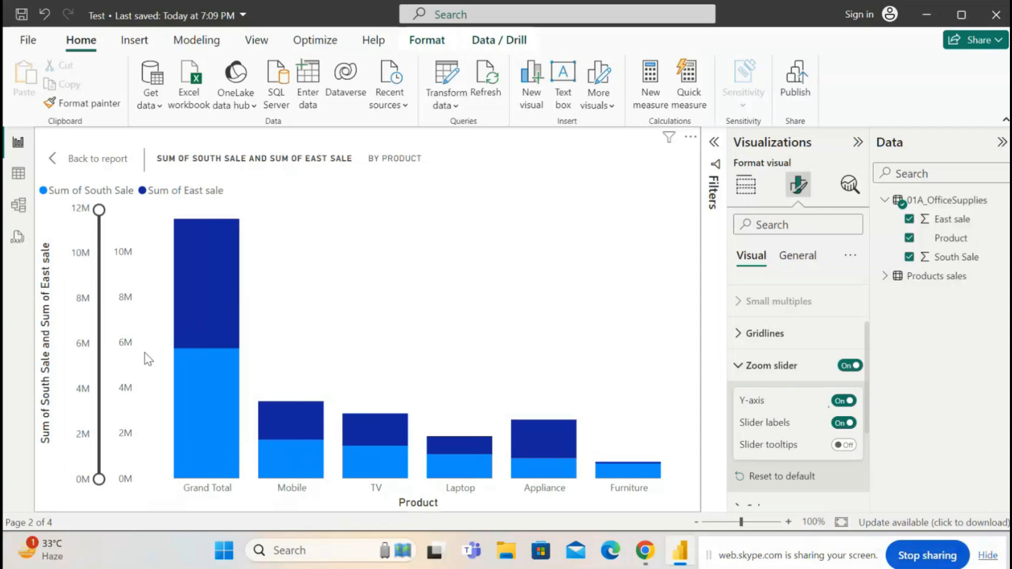
click(843, 425)
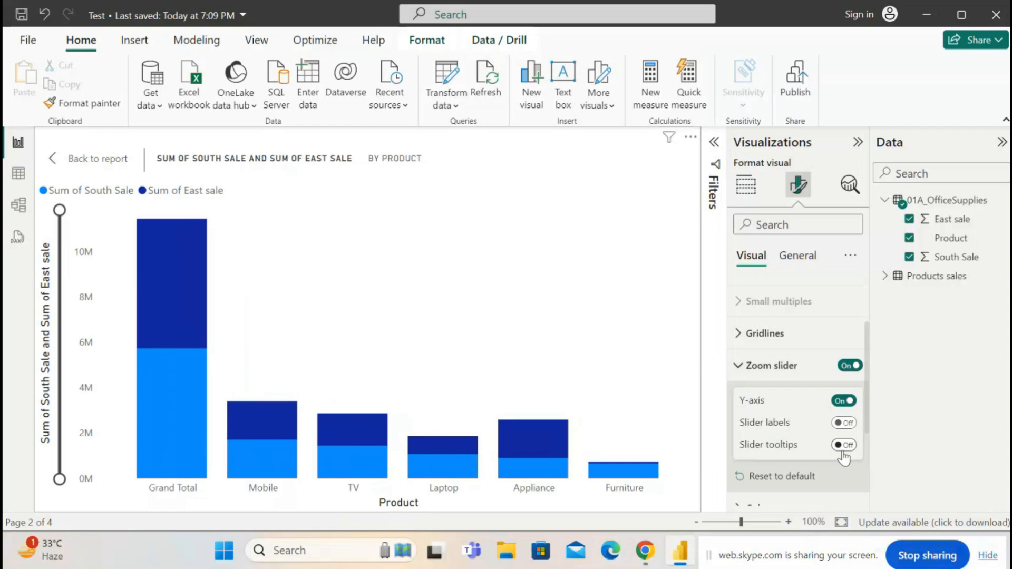
Step: Turn on the zoom slider's tooltips and lower the upper handle to limit the Y-axis to about 9.5M
click(845, 446)
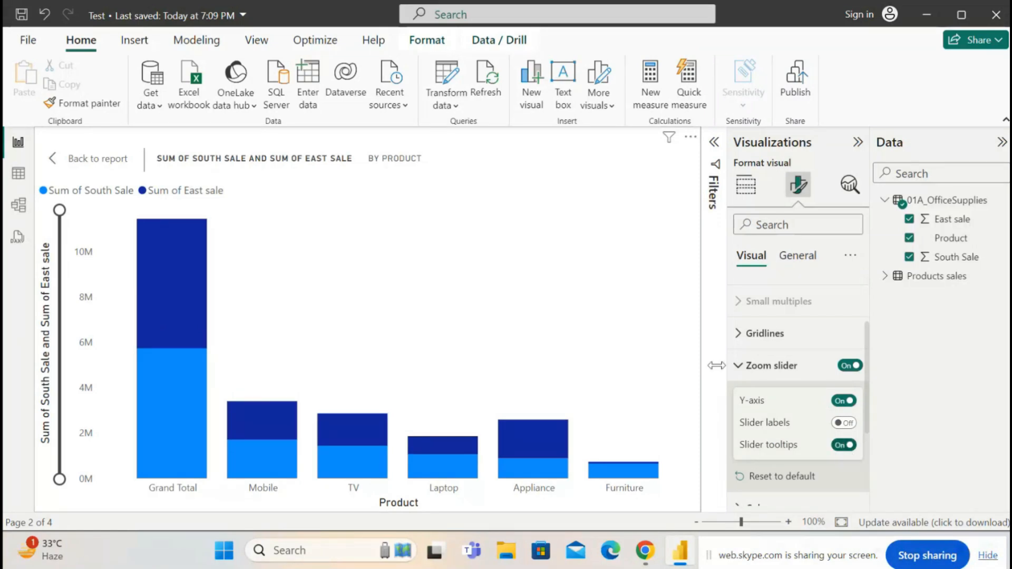
drag(58, 211, 59, 264)
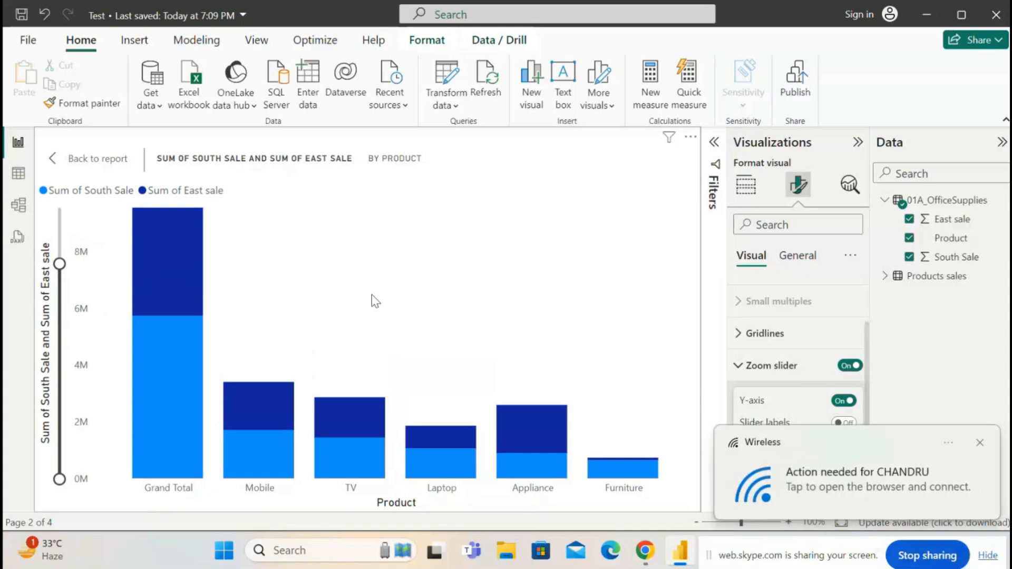
click(980, 443)
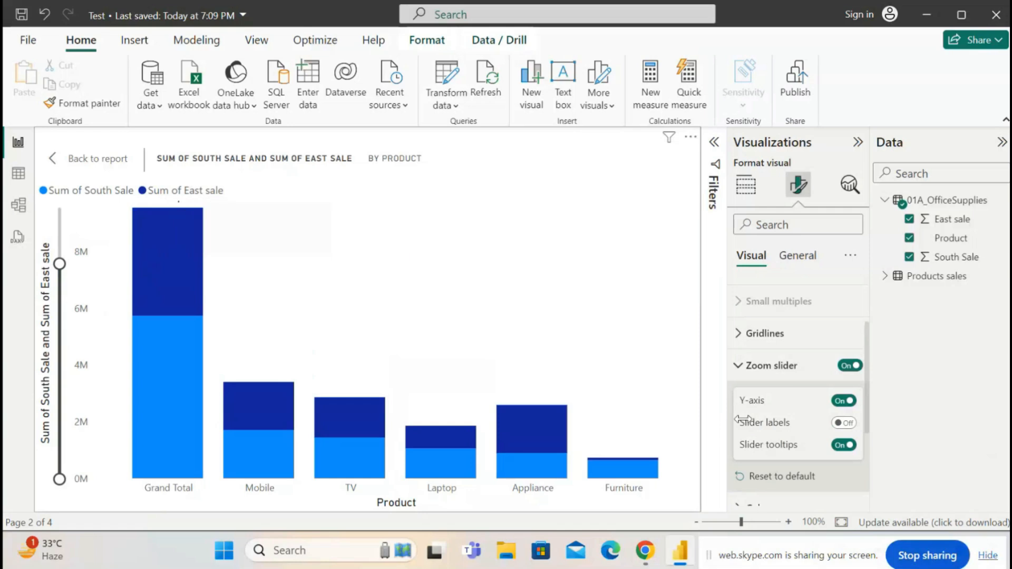
Step: With slider tooltips off, raise the upper handle to about 10M, then turn the tooltips back on and close the settings
click(841, 445)
drag(59, 264, 75, 253)
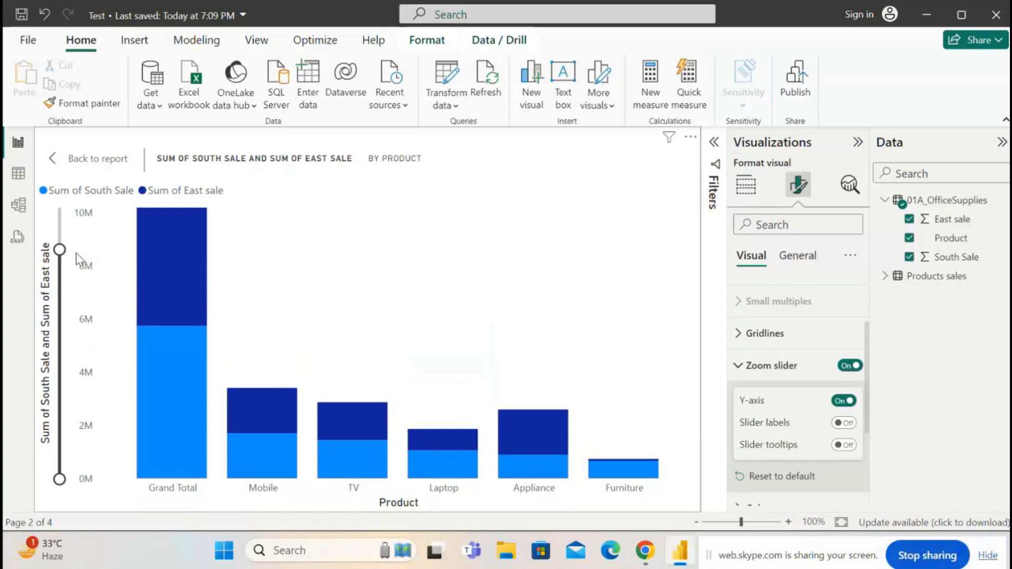
click(845, 446)
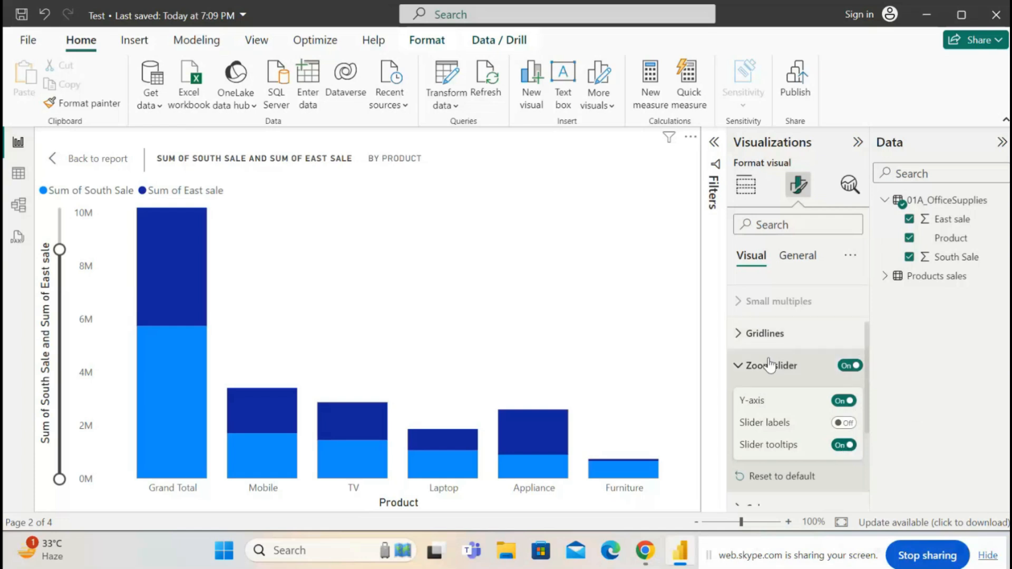
click(742, 372)
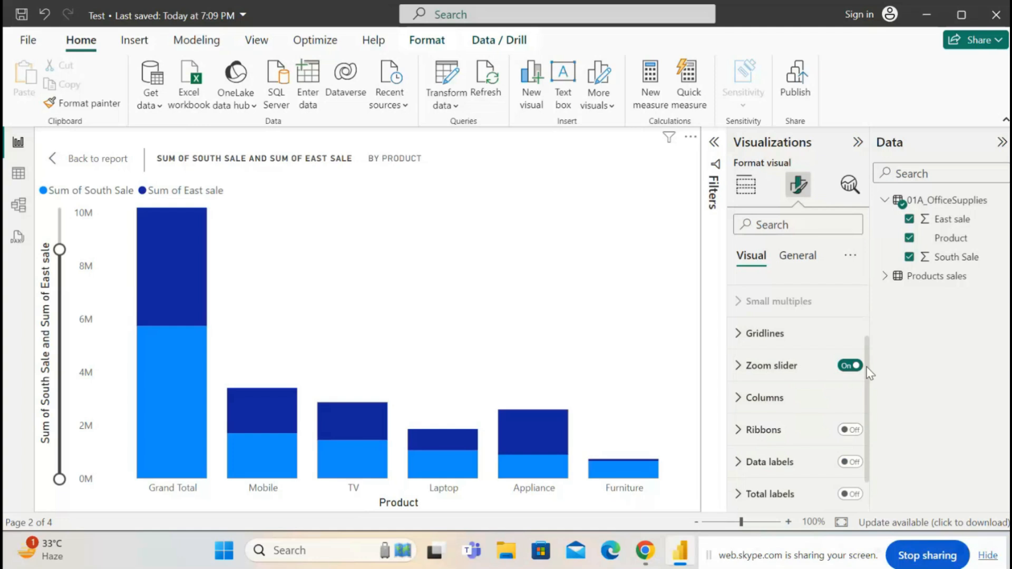
Step: Set the column color transparency to 33% for all series
scroll(869, 425, down, 1)
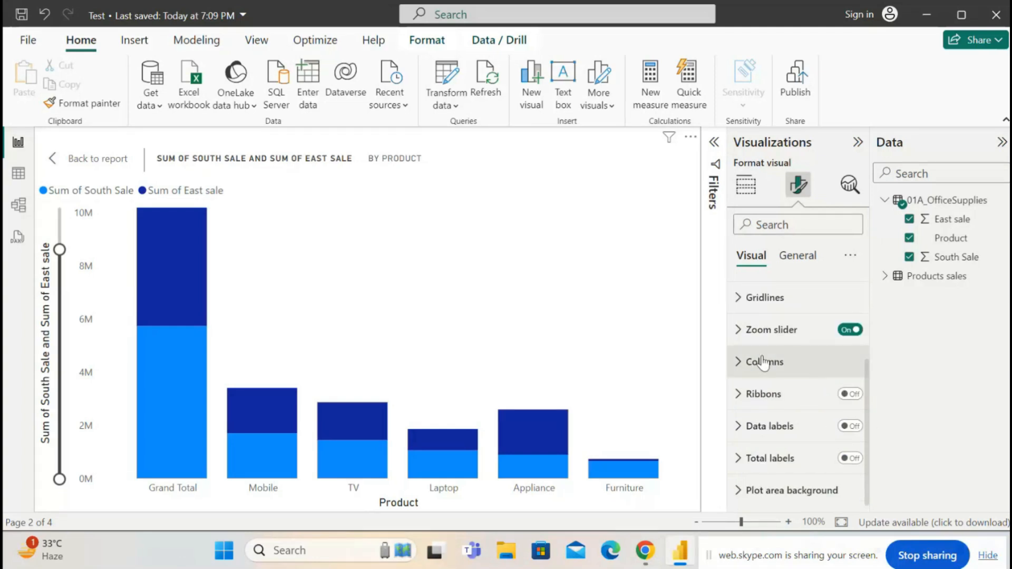
click(737, 363)
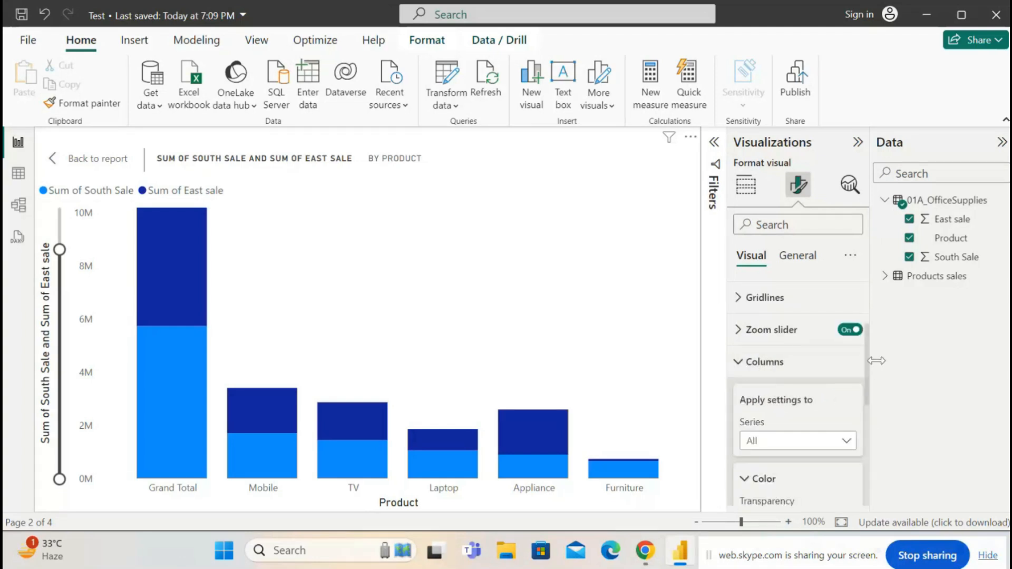
mouse_move(870, 368)
mouse_down()
mouse_move(867, 431)
mouse_move(868, 387)
mouse_up()
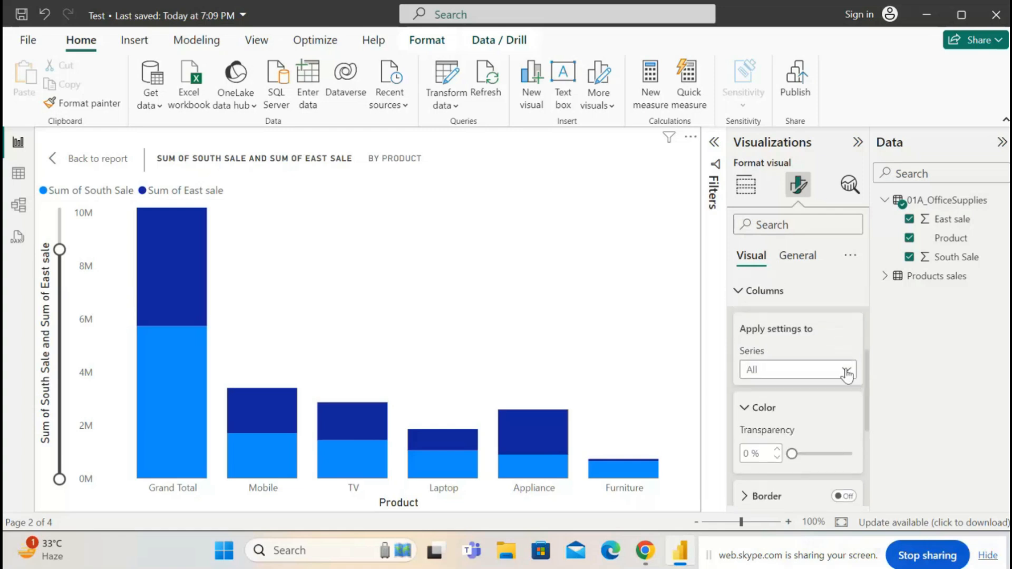
click(847, 374)
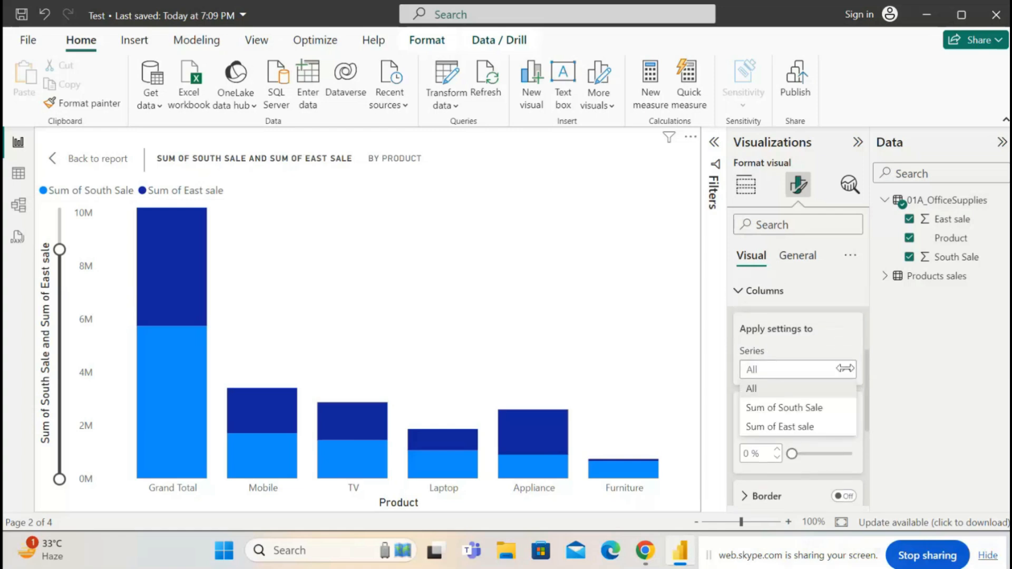
click(798, 395)
mouse_move(798, 455)
mouse_down()
mouse_move(822, 455)
mouse_move(812, 455)
mouse_up()
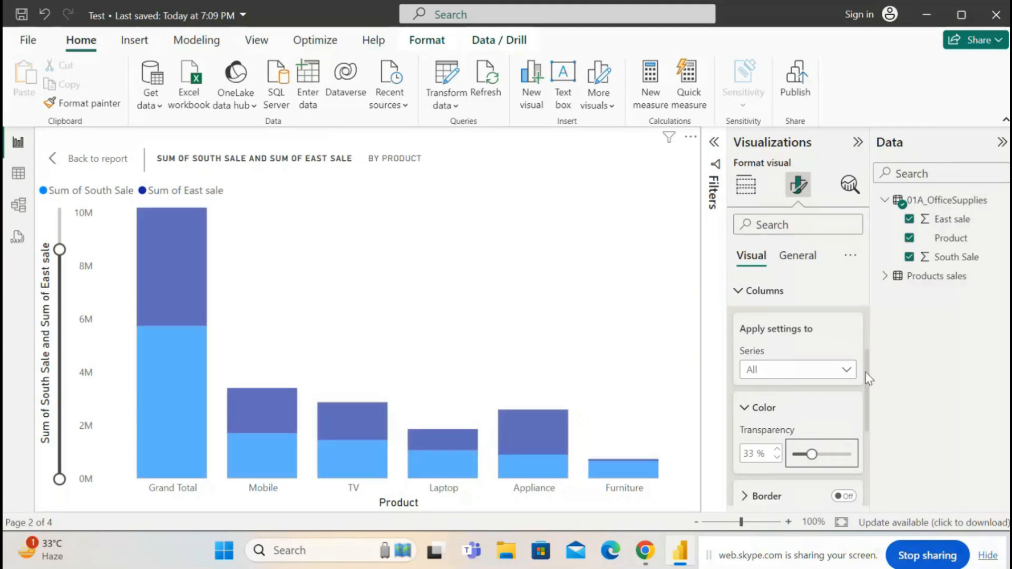
Step: Turn on the column borders and give them a dark orange color with 13% transparency
drag(865, 372, 875, 402)
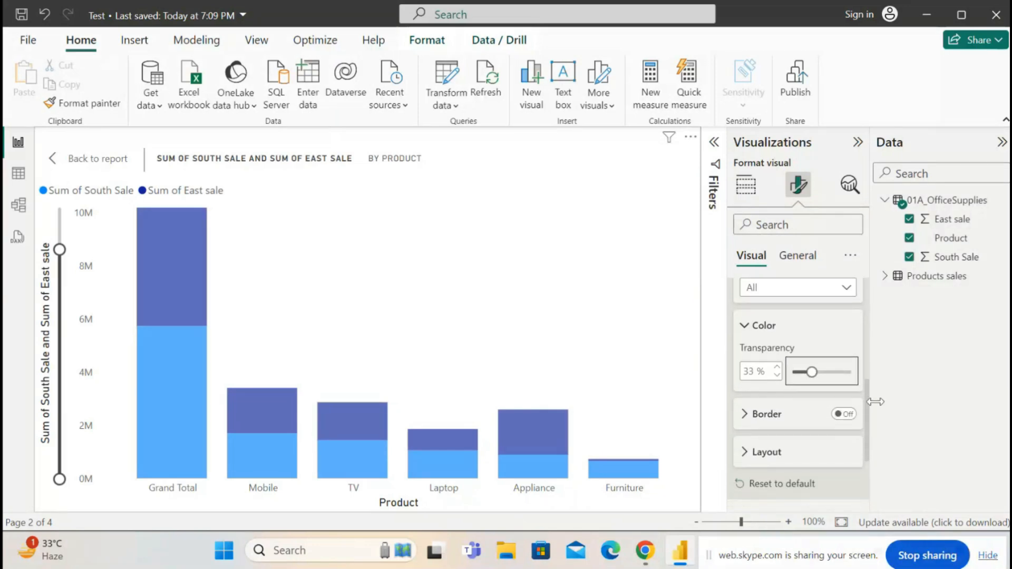
click(845, 417)
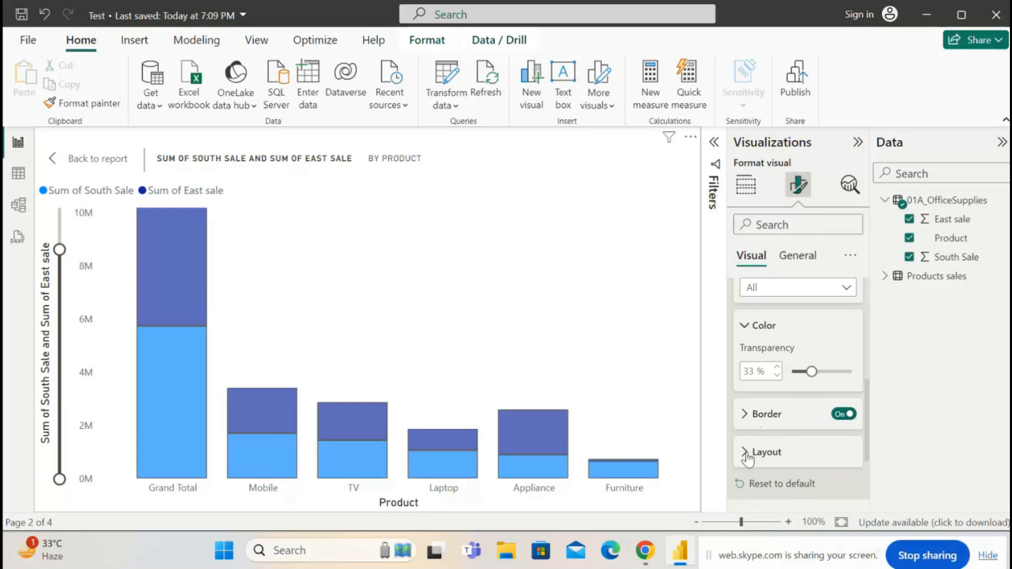
click(749, 417)
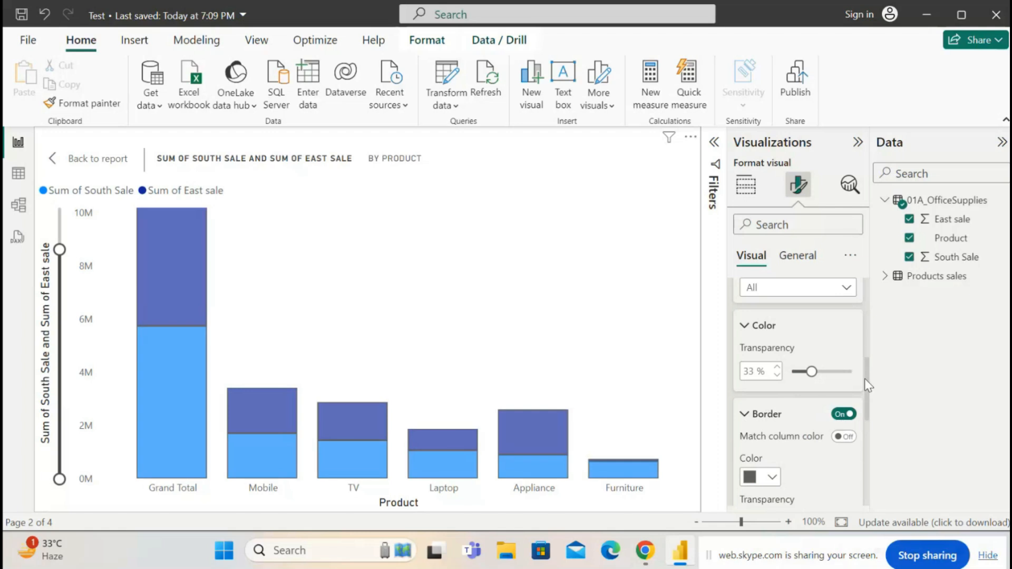
drag(864, 378, 865, 407)
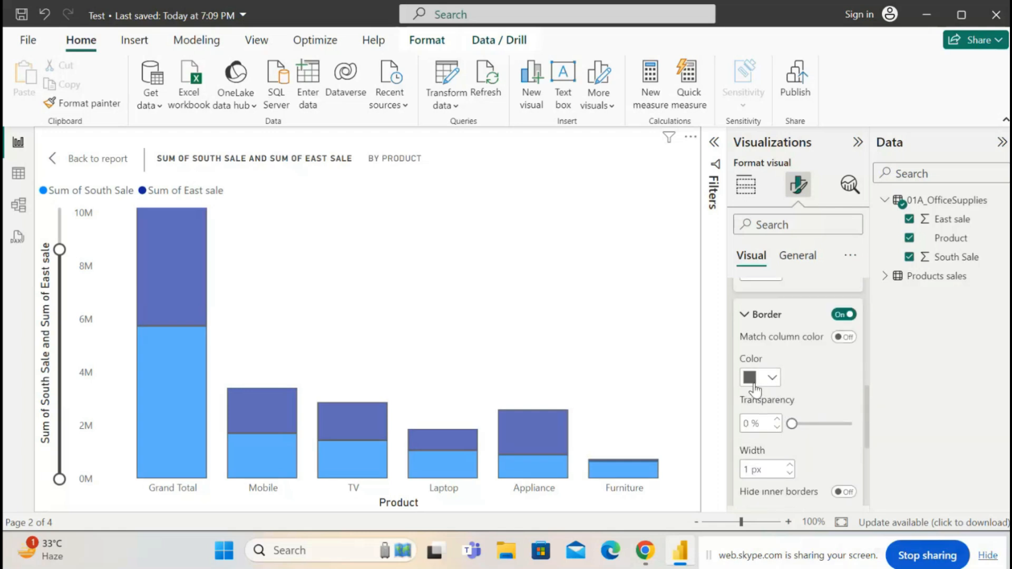
click(773, 378)
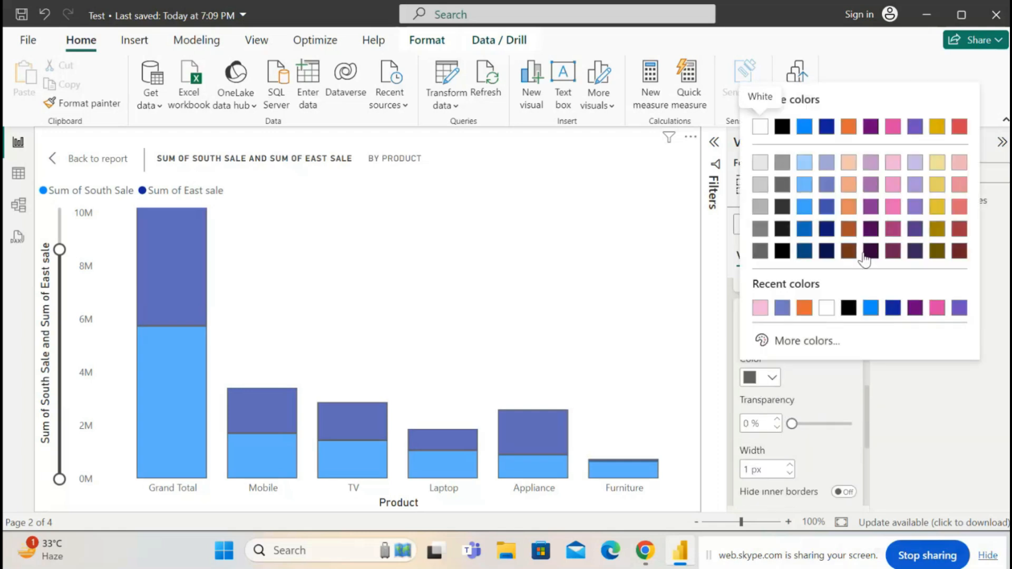
click(847, 236)
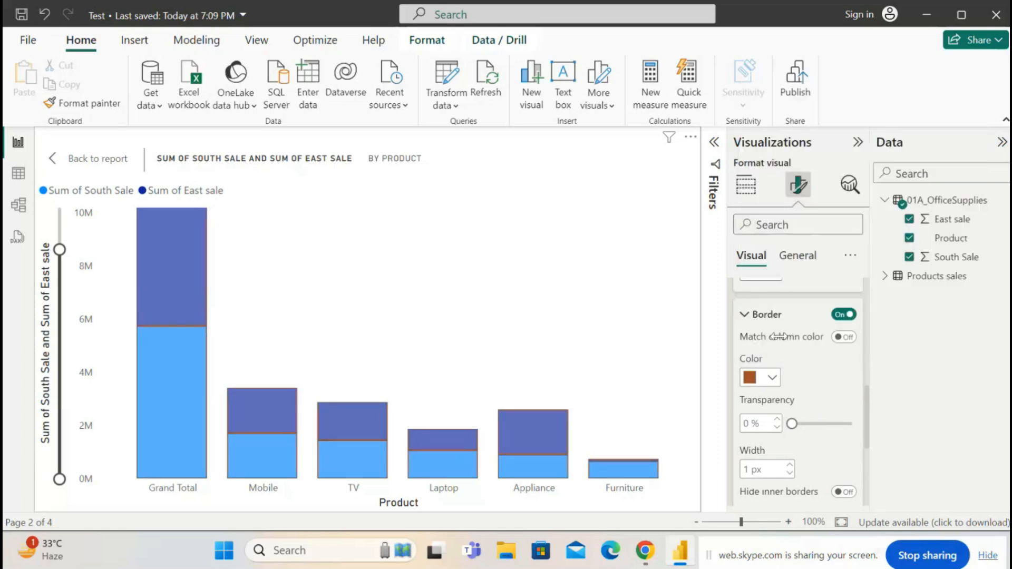
drag(789, 423, 800, 424)
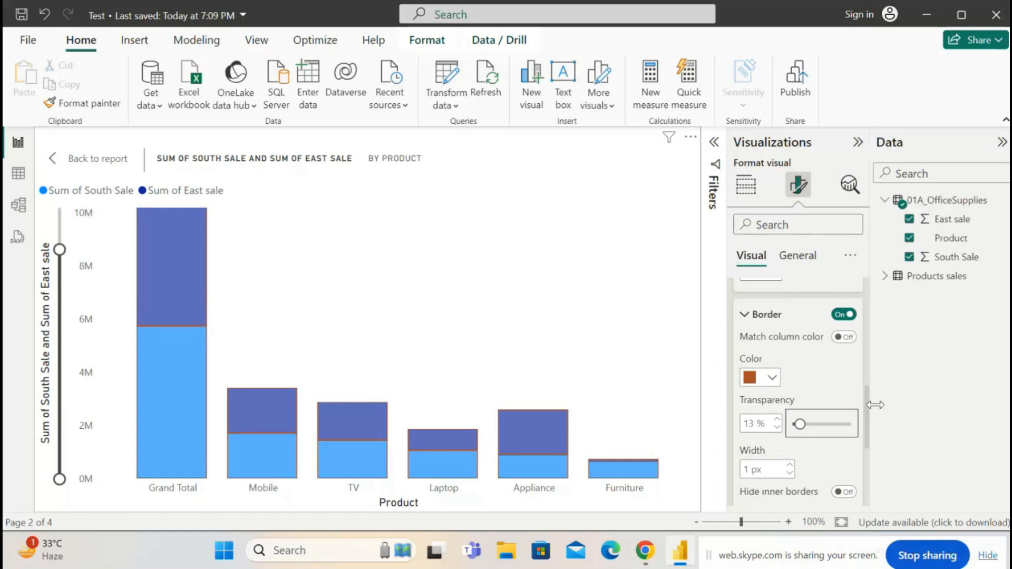
Step: Turn the hiding of inner column borders on to preview it and switch it back off
drag(865, 406, 865, 427)
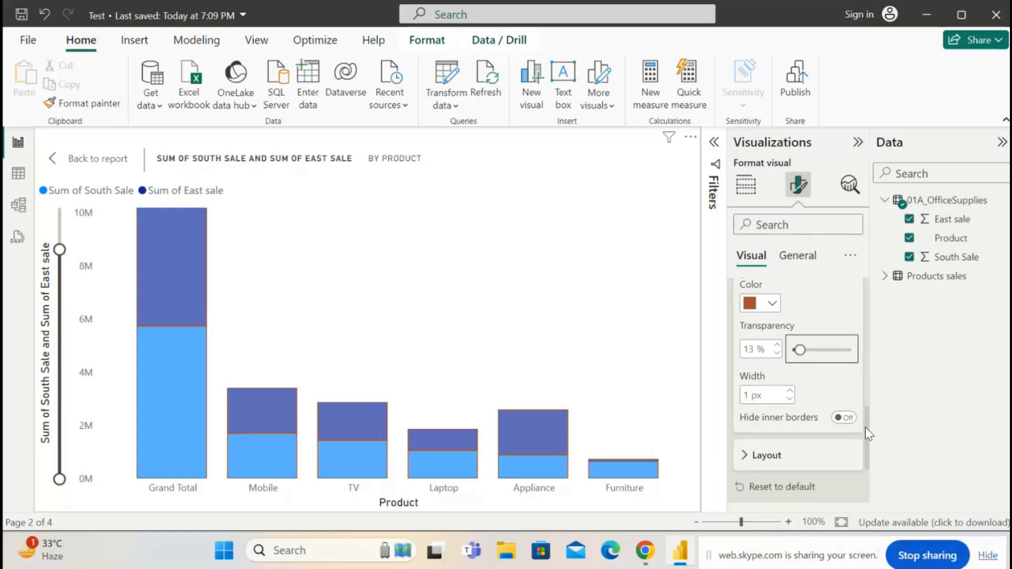
scroll(864, 421, up, 1)
scroll(863, 413, up, 3)
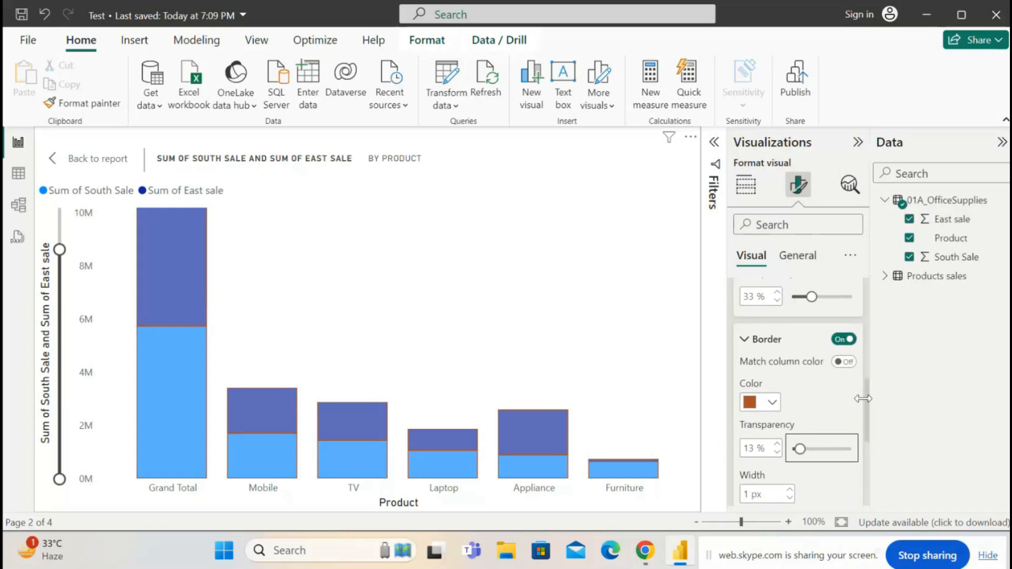
scroll(865, 400, down, 5)
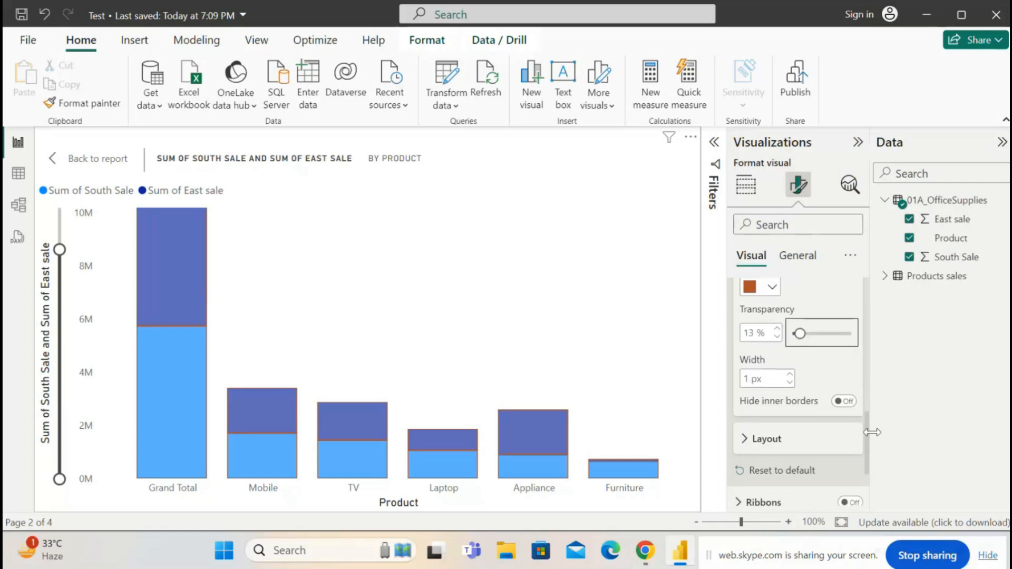
mouse_move(533, 453)
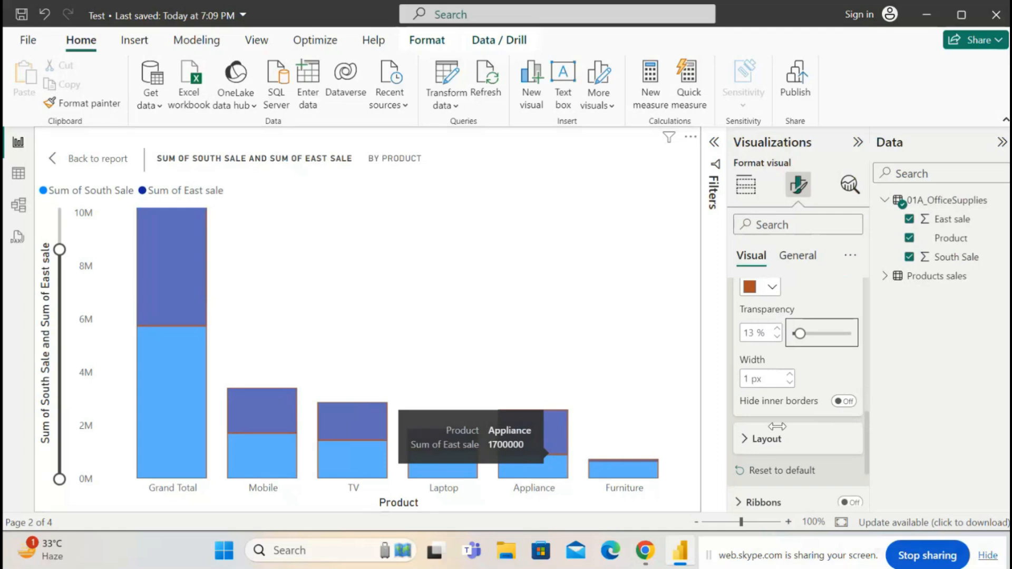
click(850, 403)
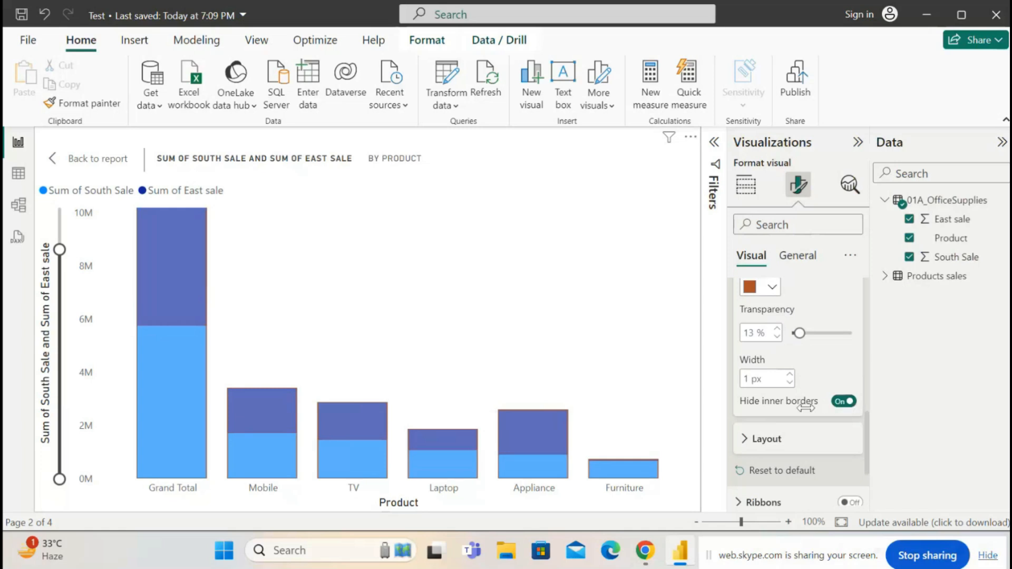
click(845, 404)
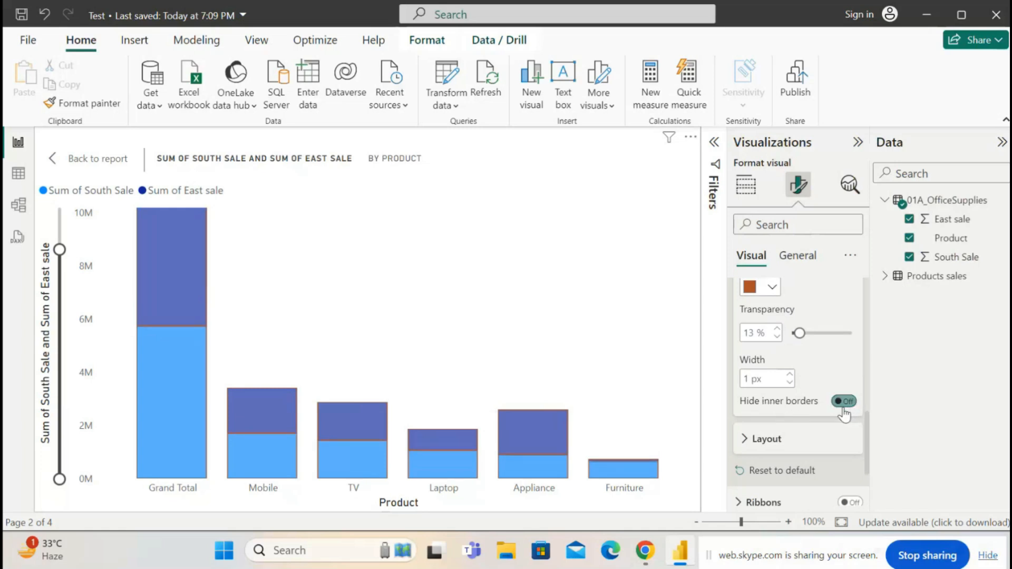
Step: Examine the column layout options for order, sorting, spacing and series explosion, and collapse the column settings
click(746, 443)
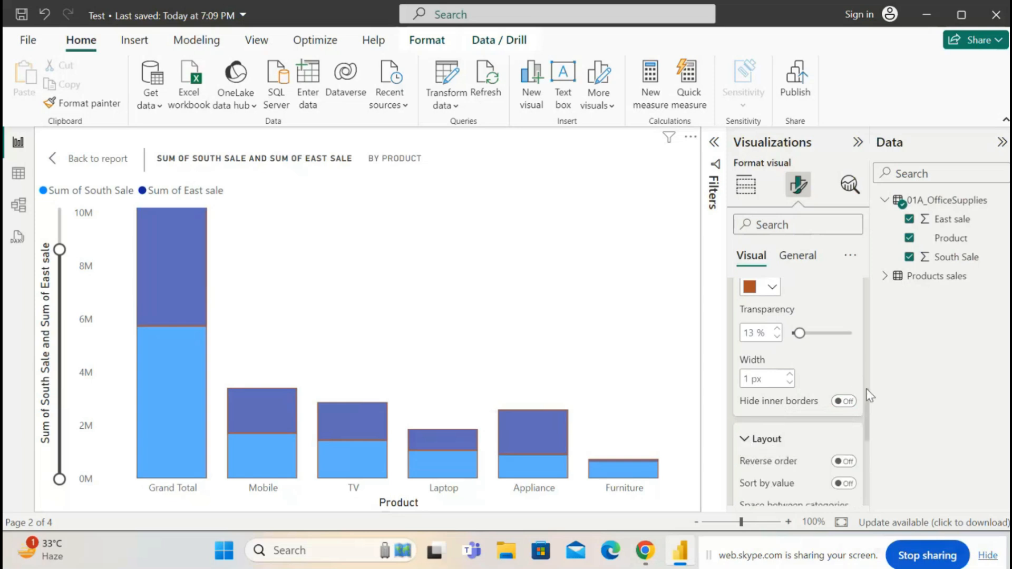
scroll(870, 403, down, 1)
scroll(868, 401, down, 2)
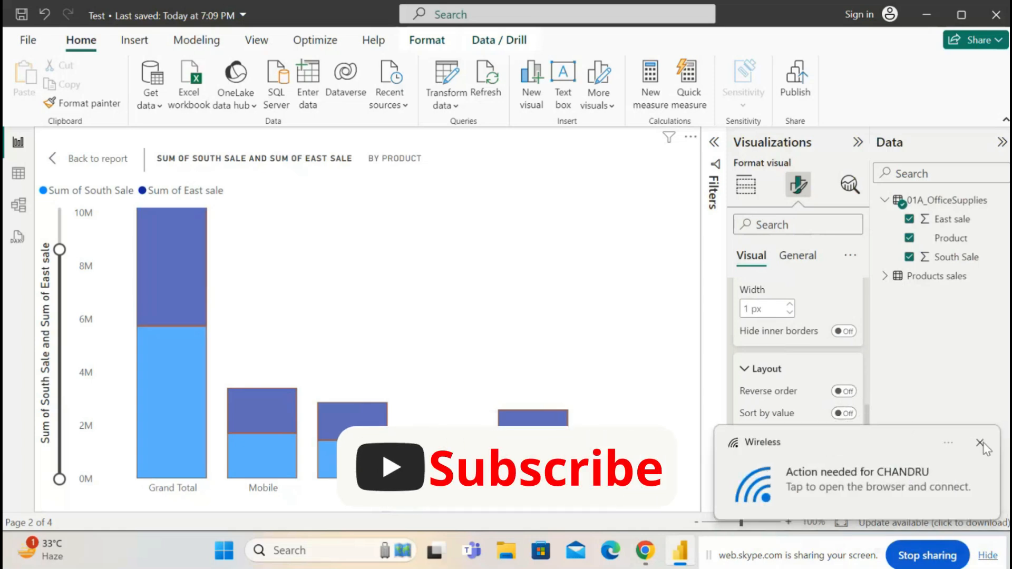
click(984, 445)
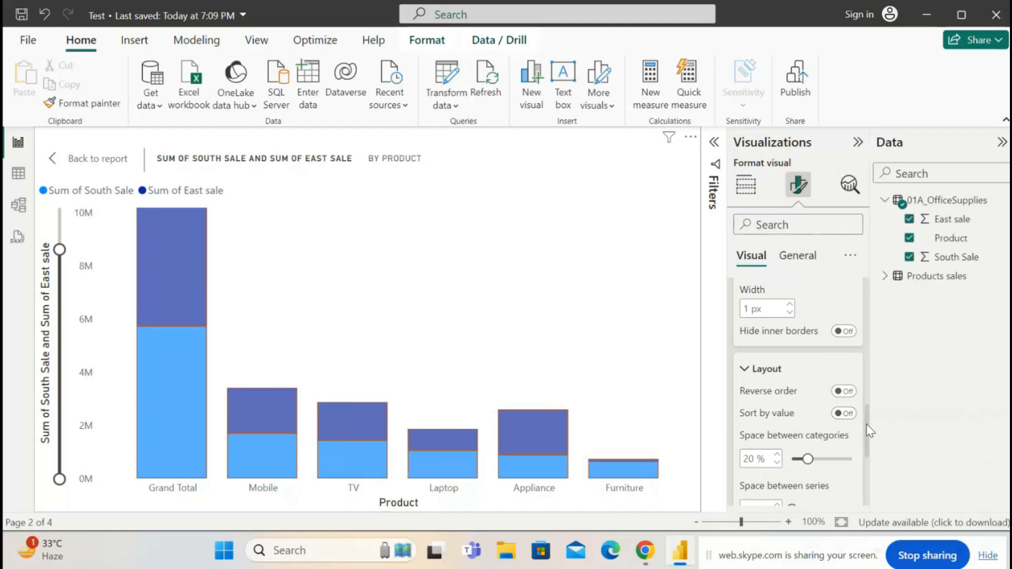
scroll(868, 437, down, 3)
scroll(869, 454, down, 1)
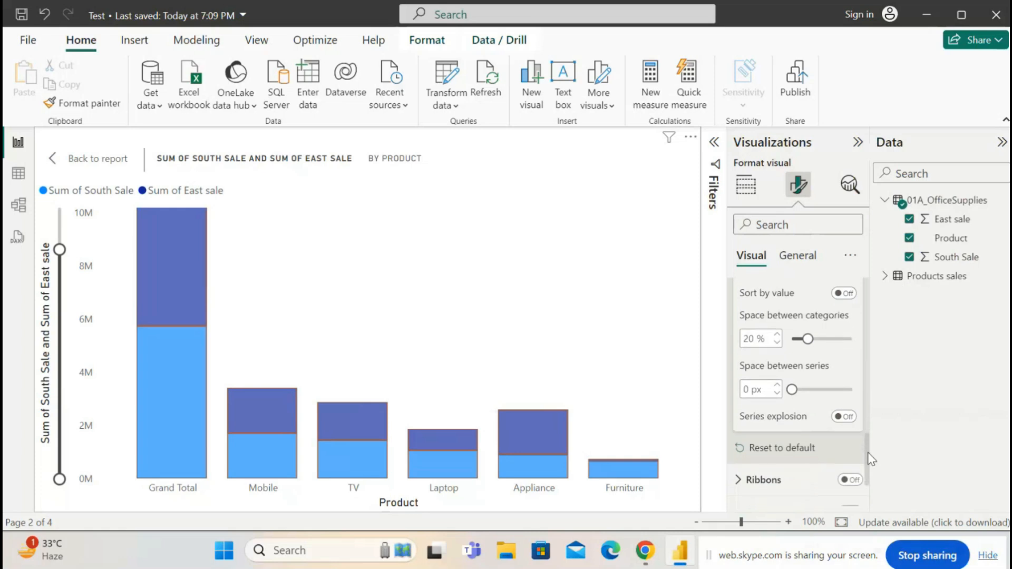
scroll(869, 464, down, 2)
scroll(869, 470, up, 7)
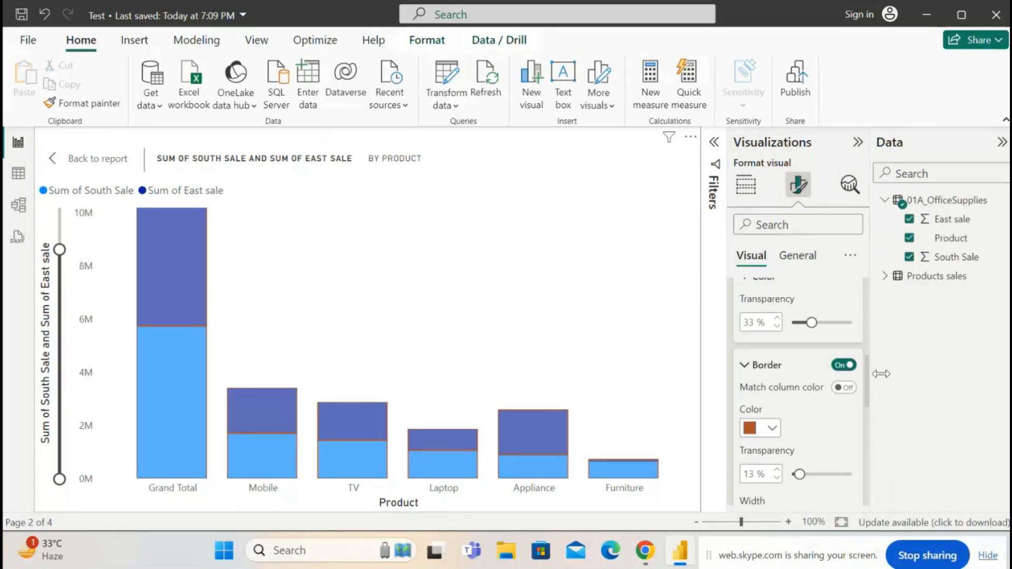
scroll(878, 364, up, 3)
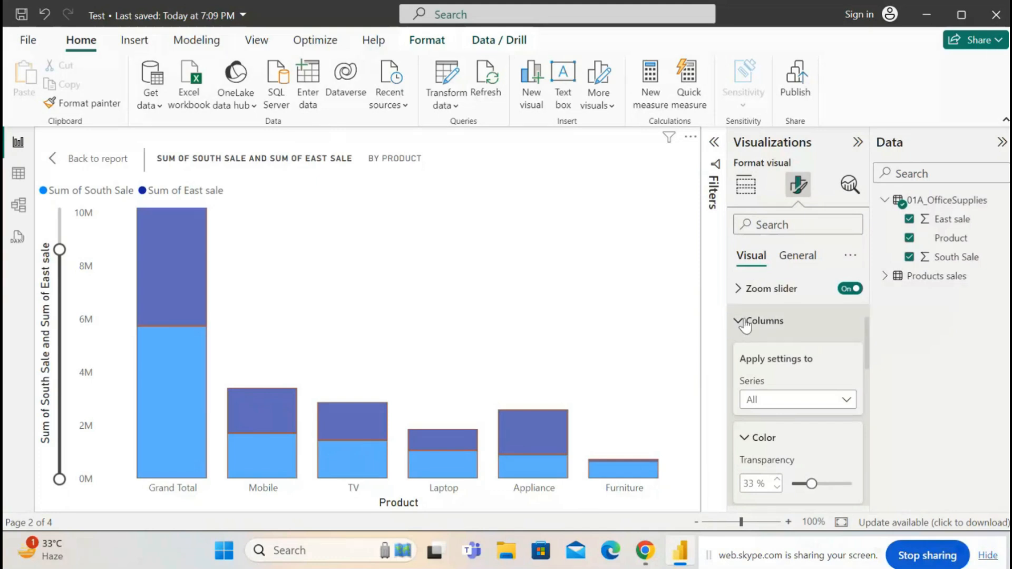
click(745, 325)
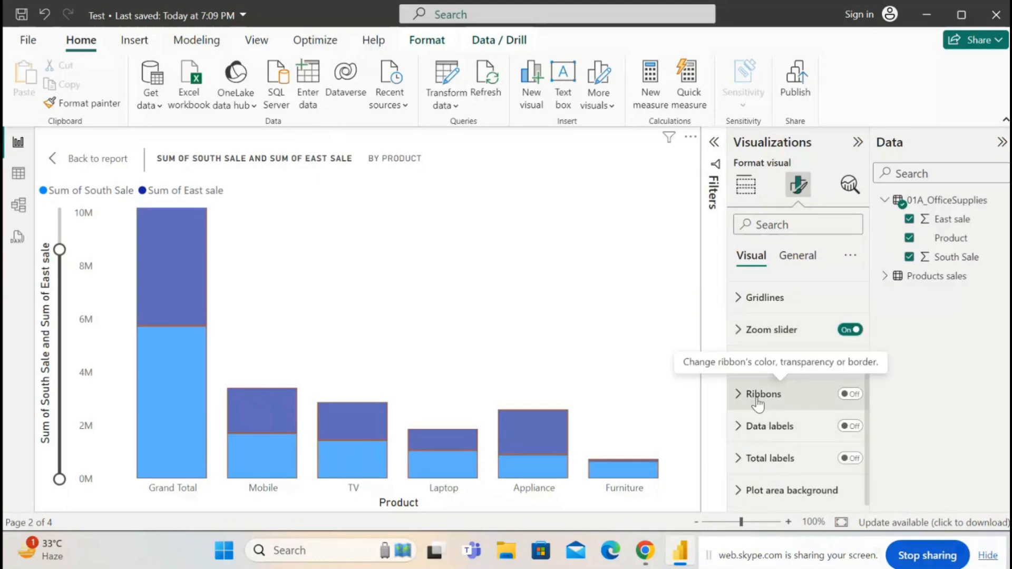
Step: Preview ribbons between the columns, switch them back off and dismiss the wireless notification
click(851, 394)
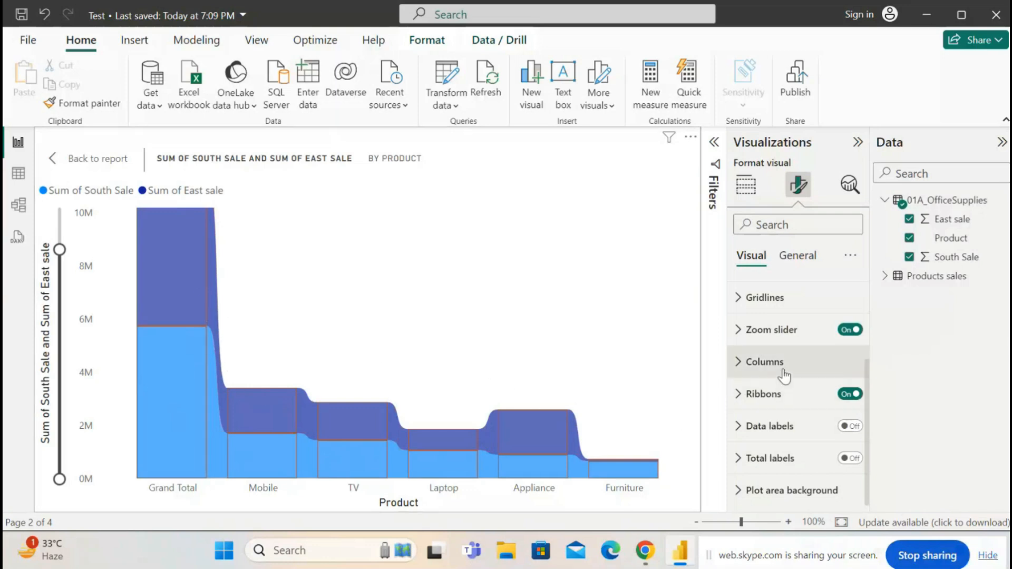
click(849, 395)
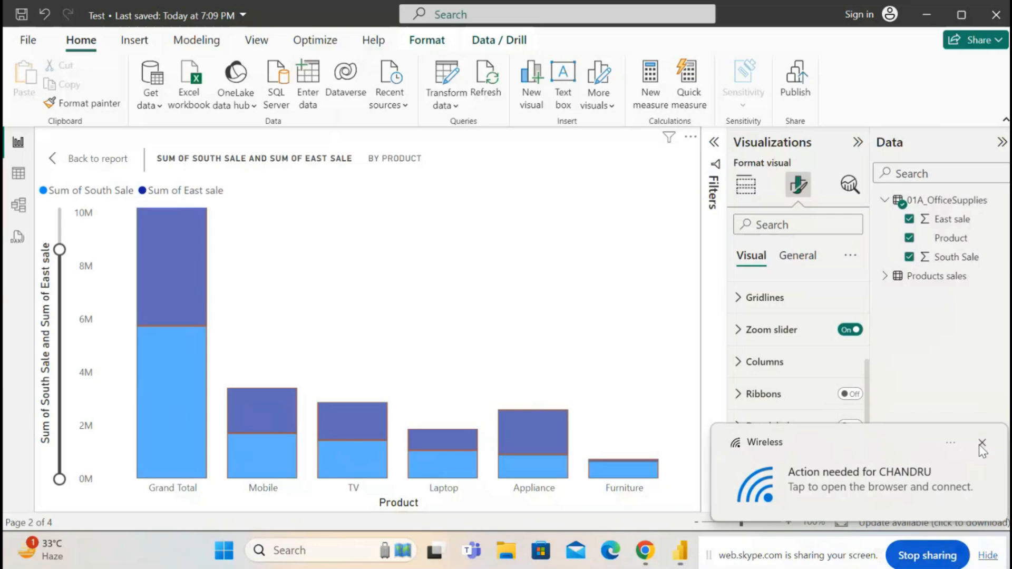
click(982, 445)
Step: Turn on the data labels and check which series their settings can apply to, keeping All selected
click(850, 427)
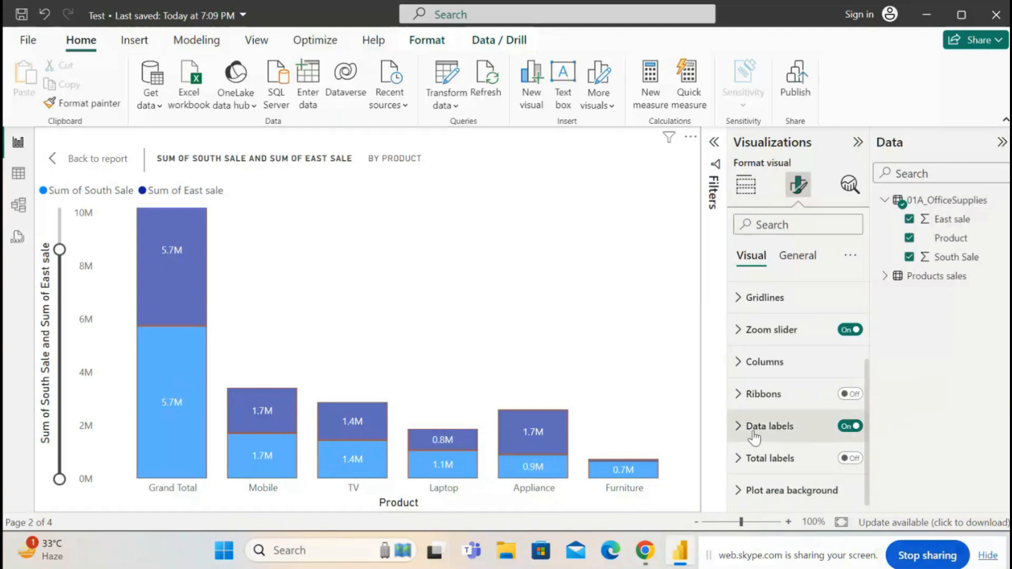
click(739, 425)
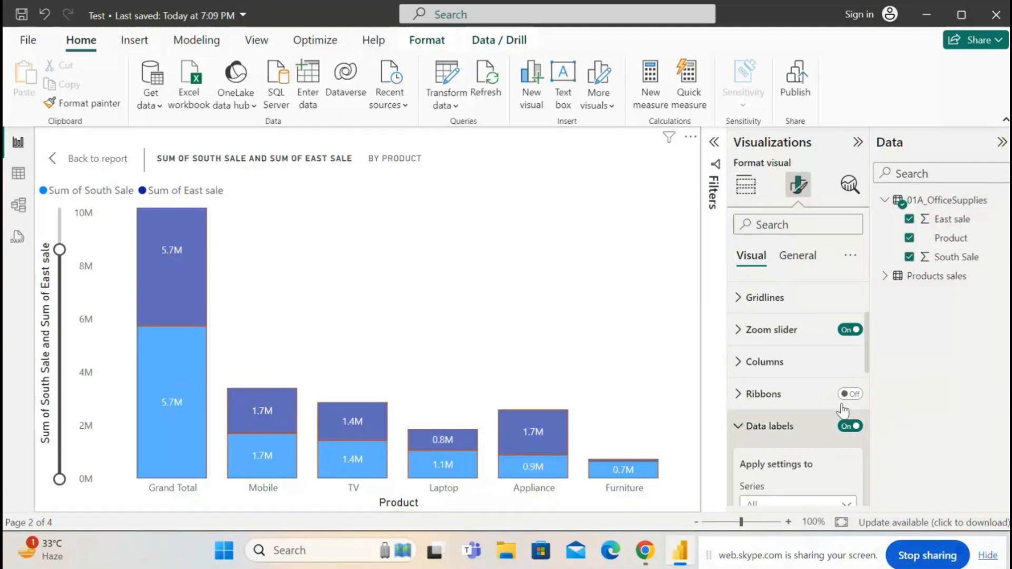
drag(867, 350, 879, 370)
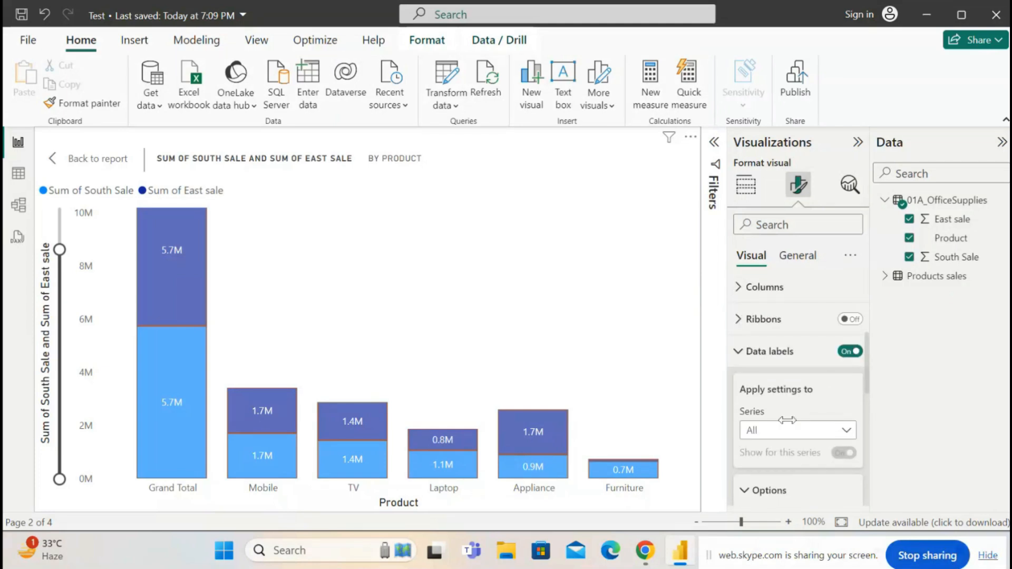
click(841, 431)
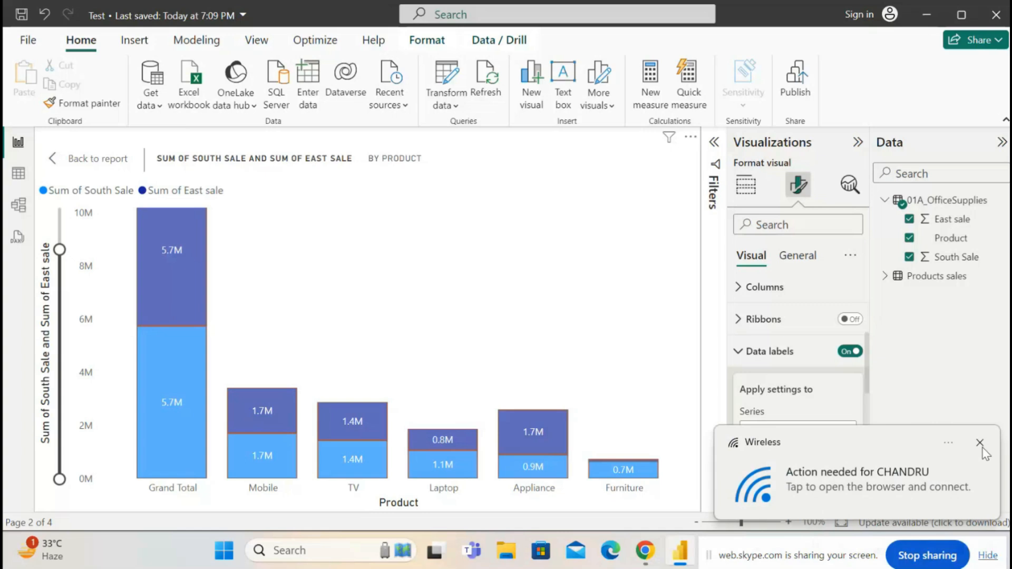
click(981, 443)
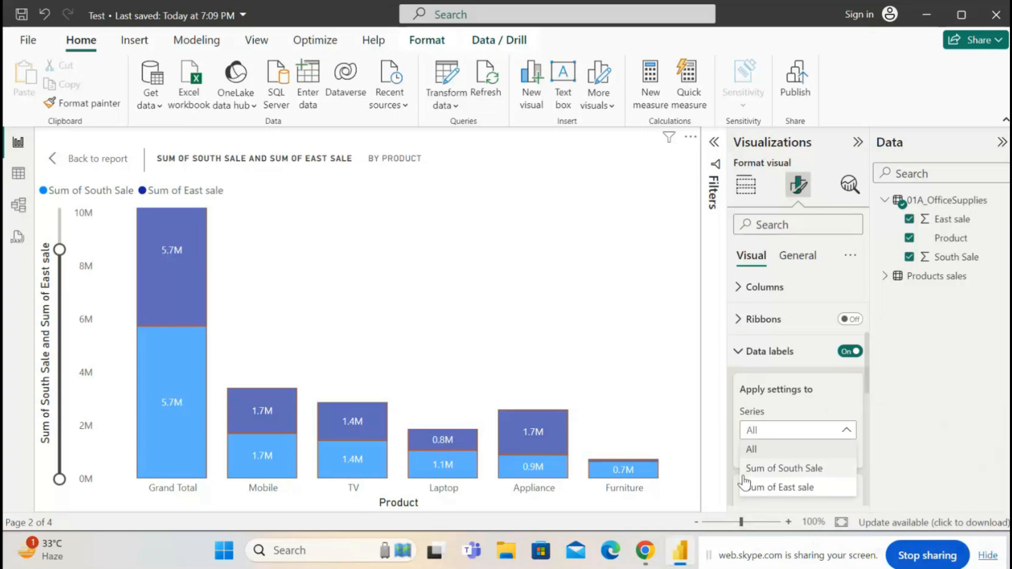
click(868, 369)
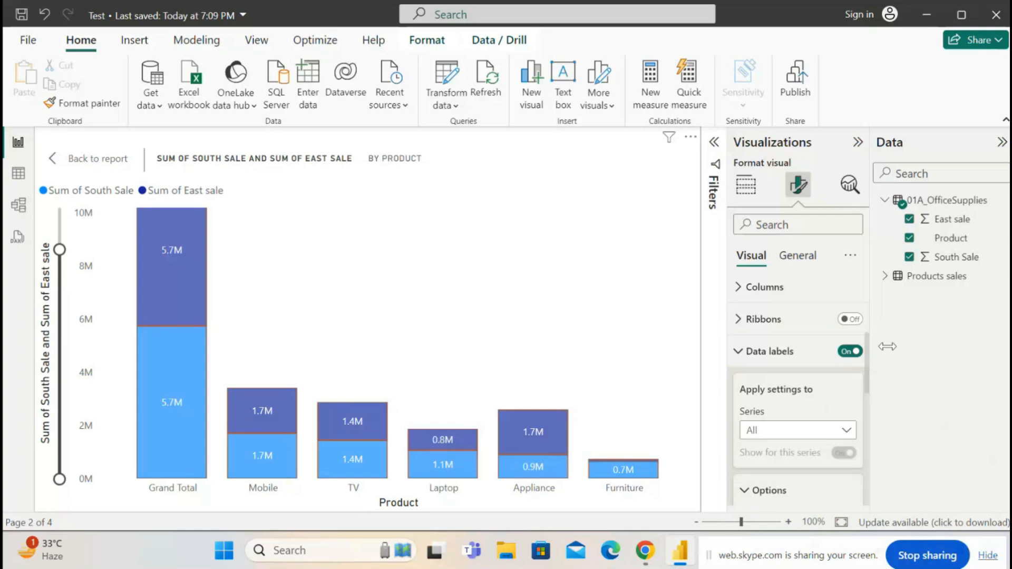
Step: Try the Vertical orientation for the data labels and return them to Horizontal
drag(868, 373, 867, 421)
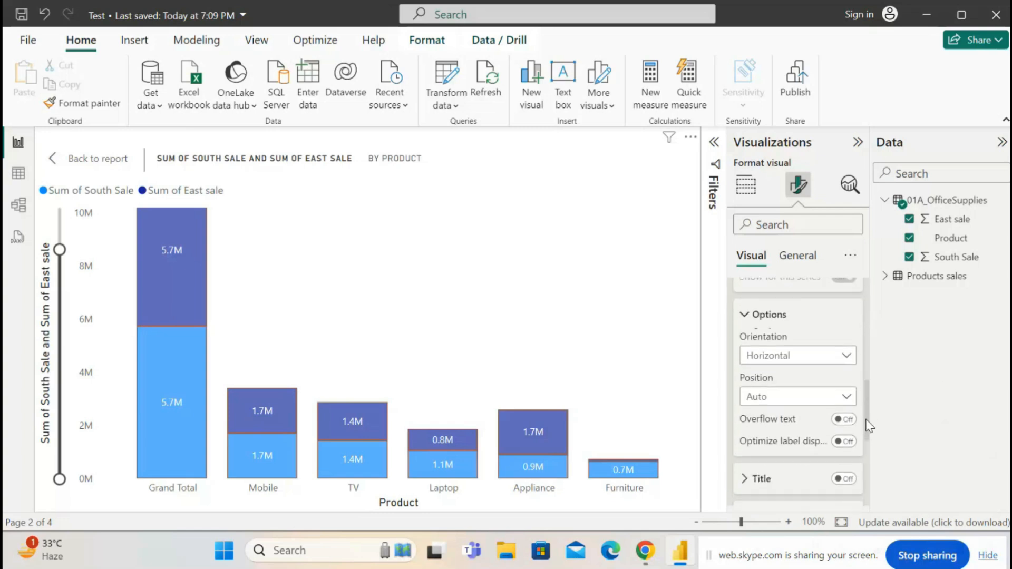
click(846, 359)
click(793, 378)
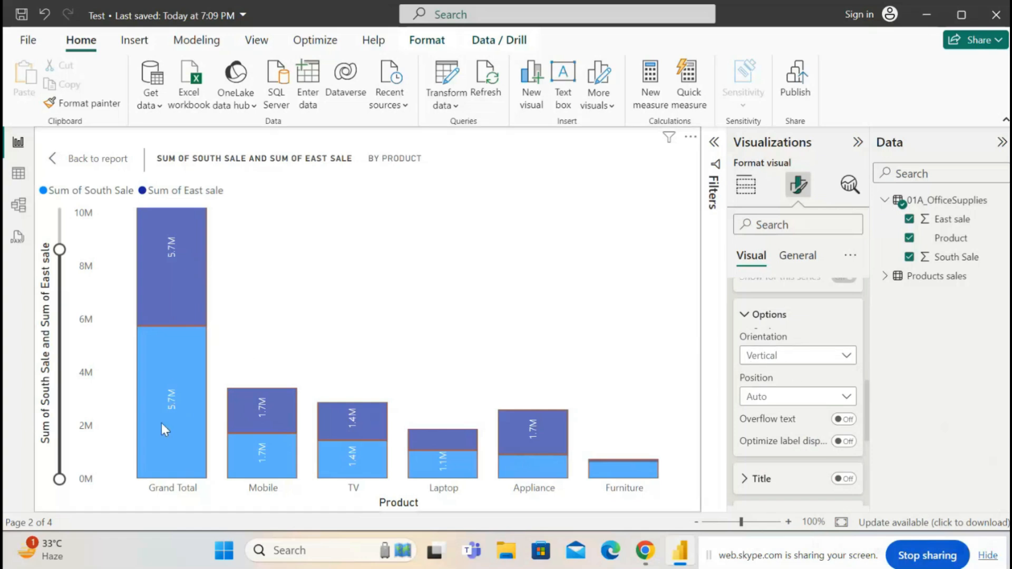
click(849, 356)
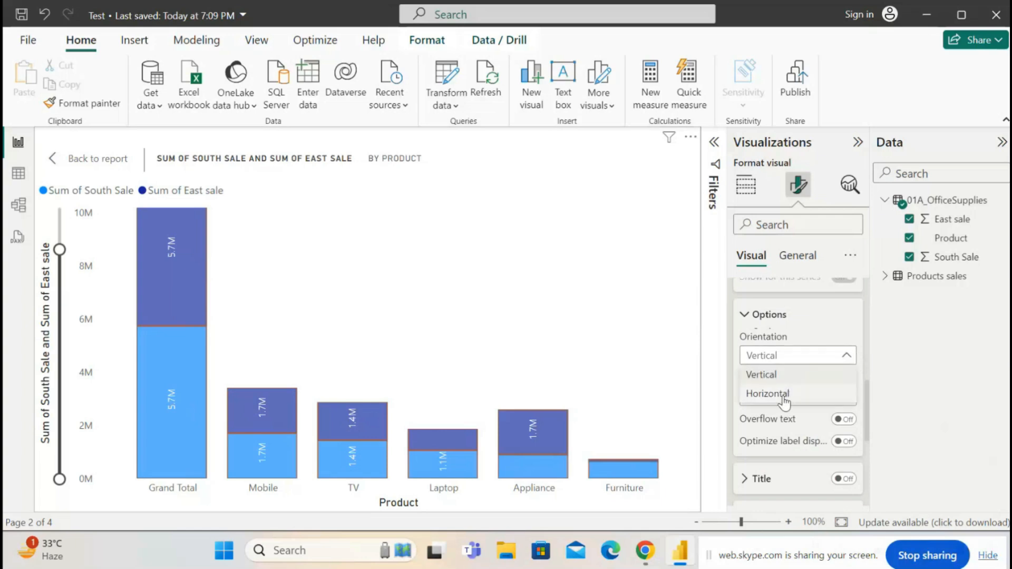
click(784, 399)
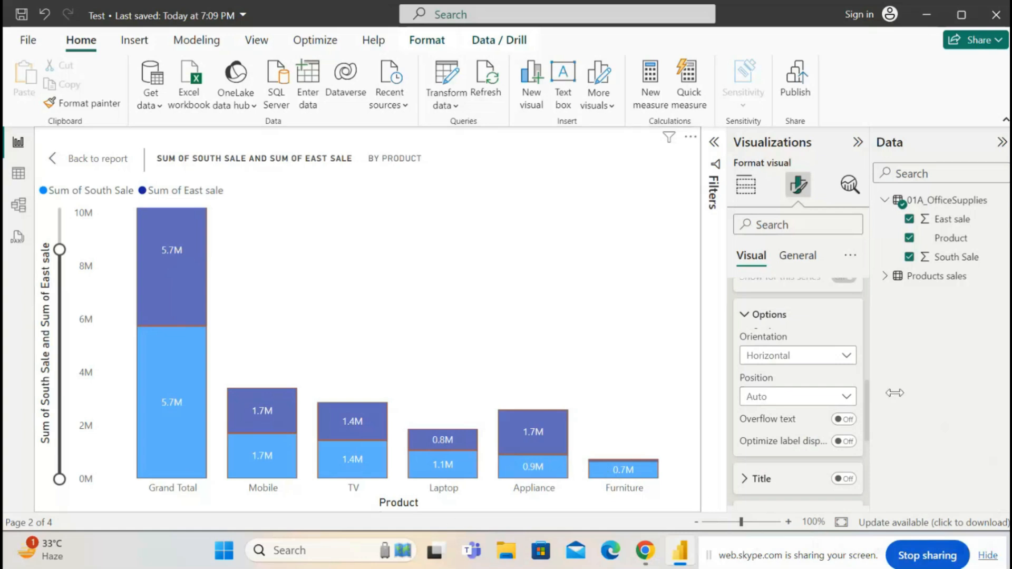
Step: Try the data label positions Inside end and Inside center, and settle on Inside base
click(847, 401)
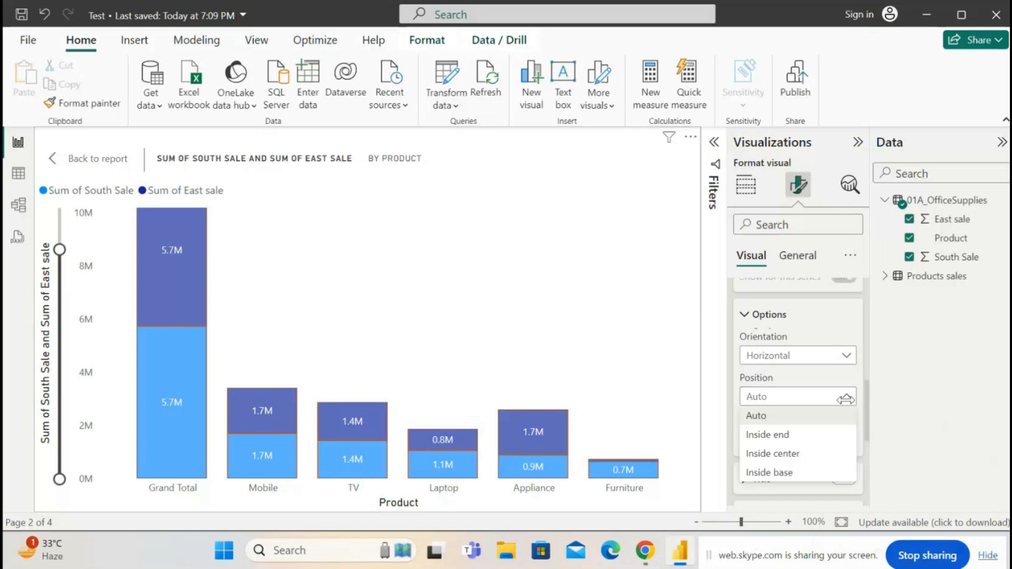
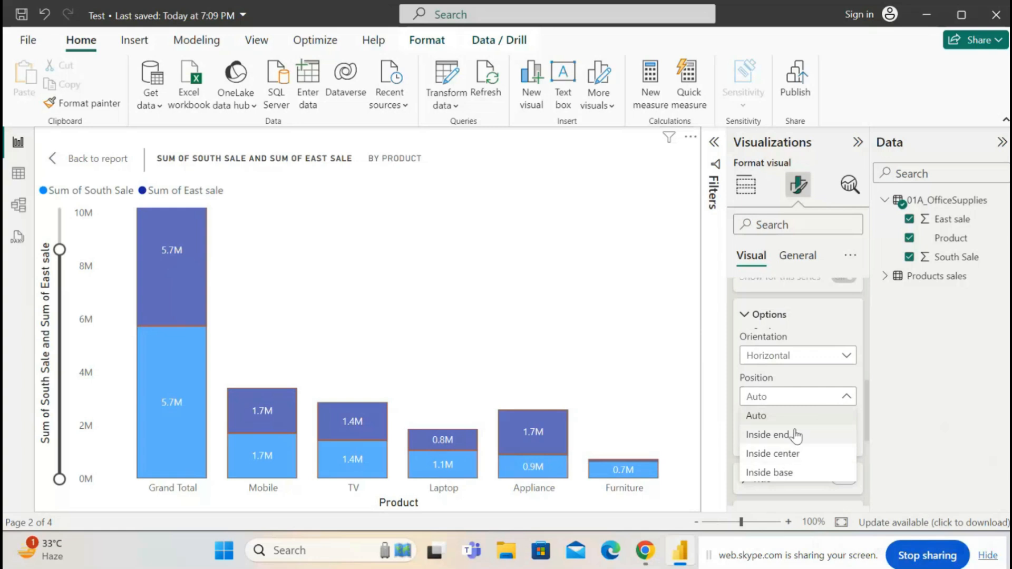
click(797, 435)
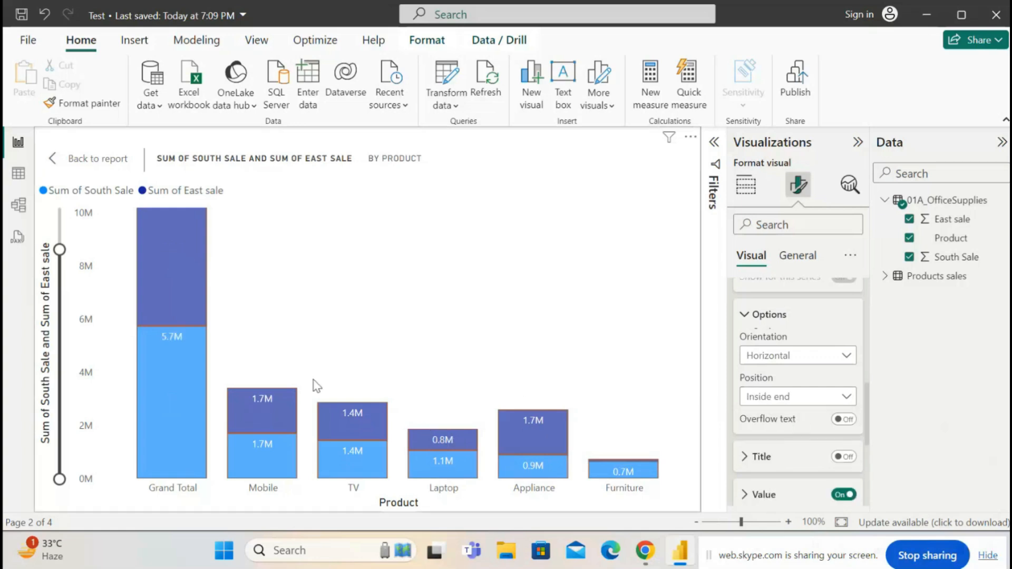
click(799, 405)
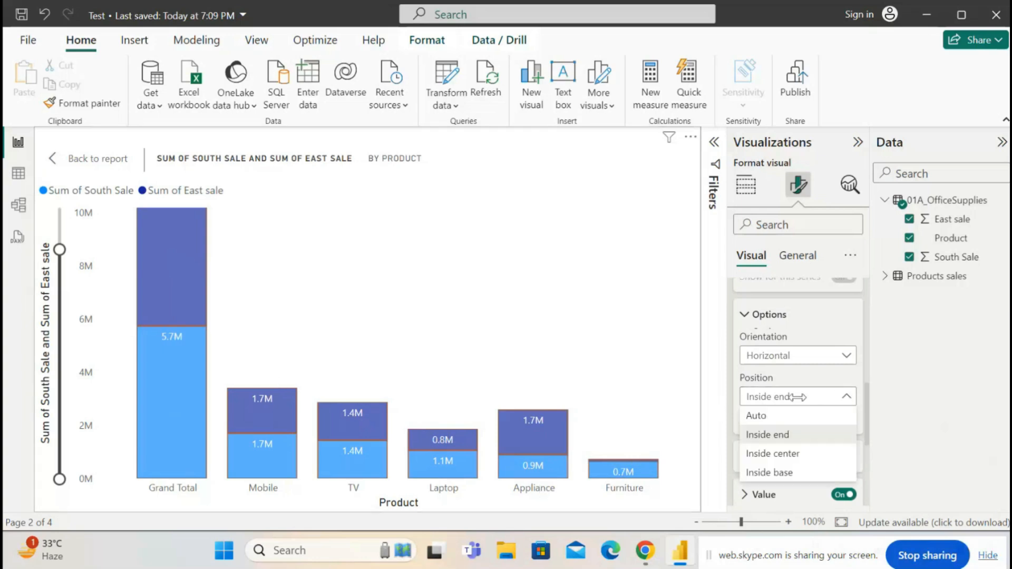
click(794, 460)
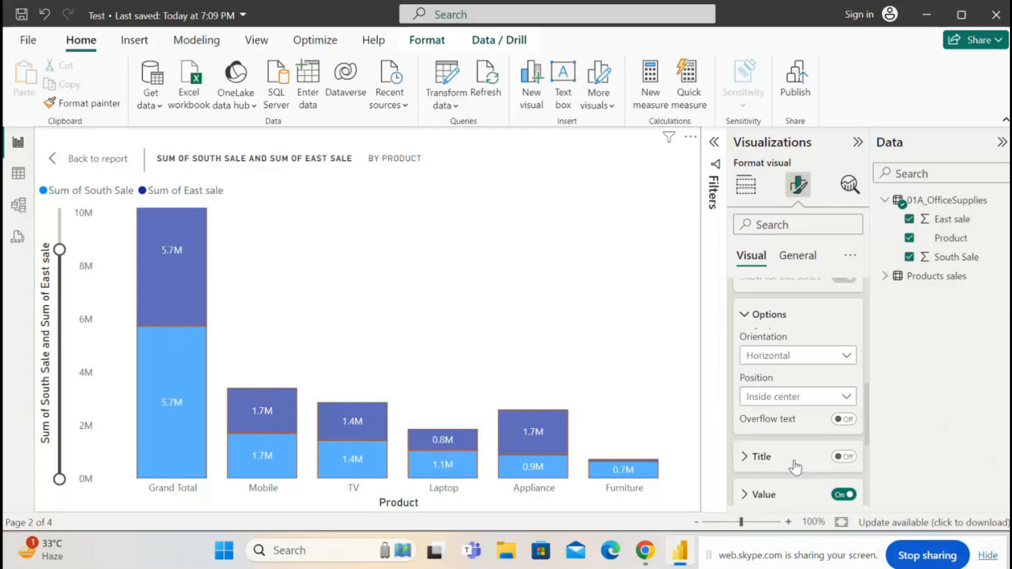
click(809, 405)
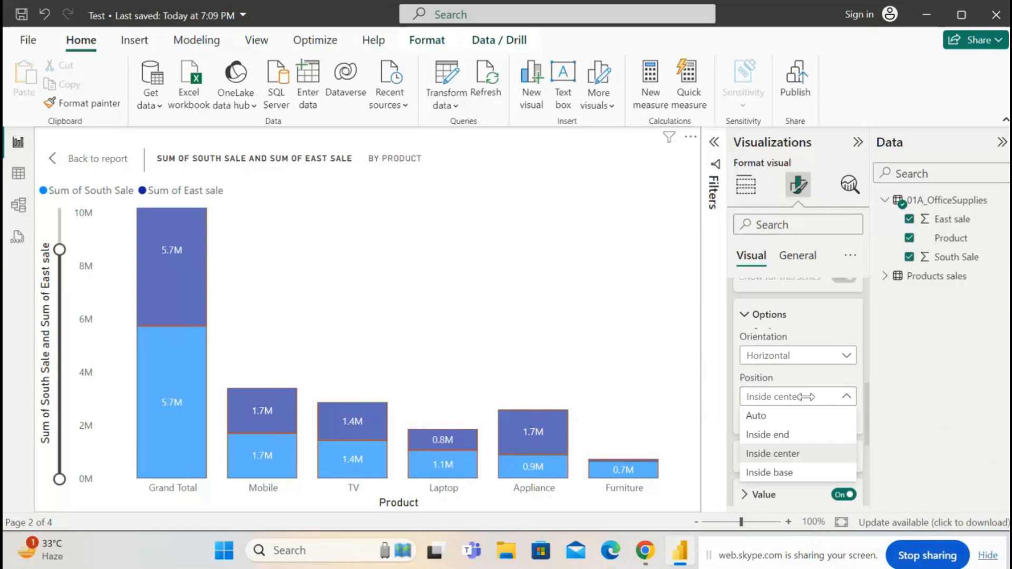
click(782, 475)
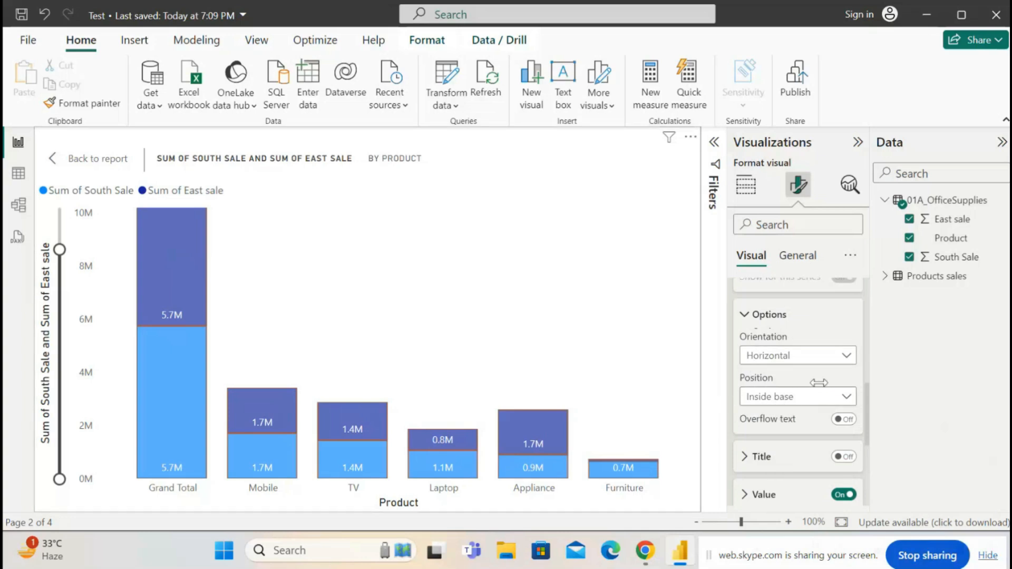
Step: Turn the data labels' overflow text on to preview it and switch it back off
click(846, 420)
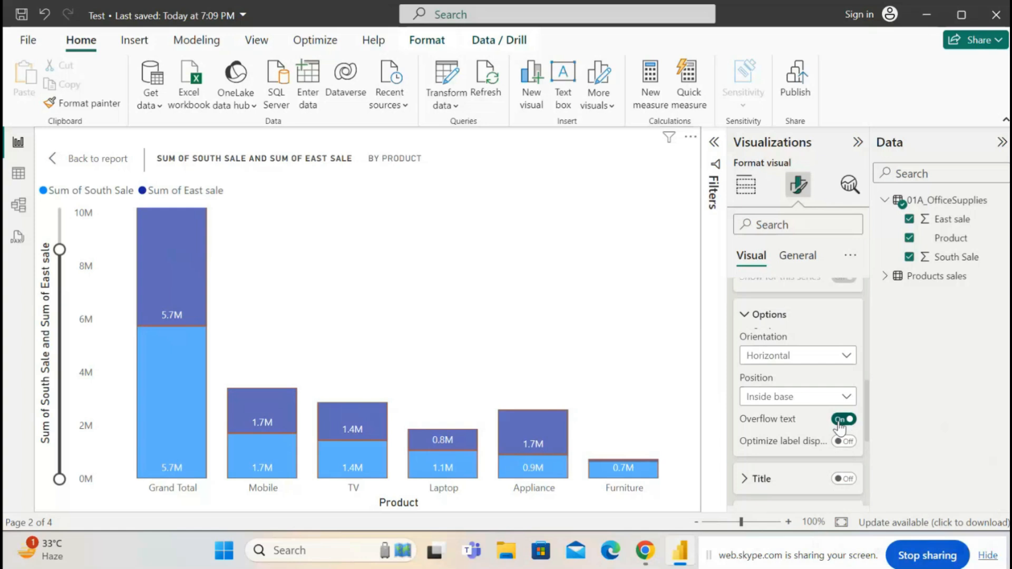
click(844, 420)
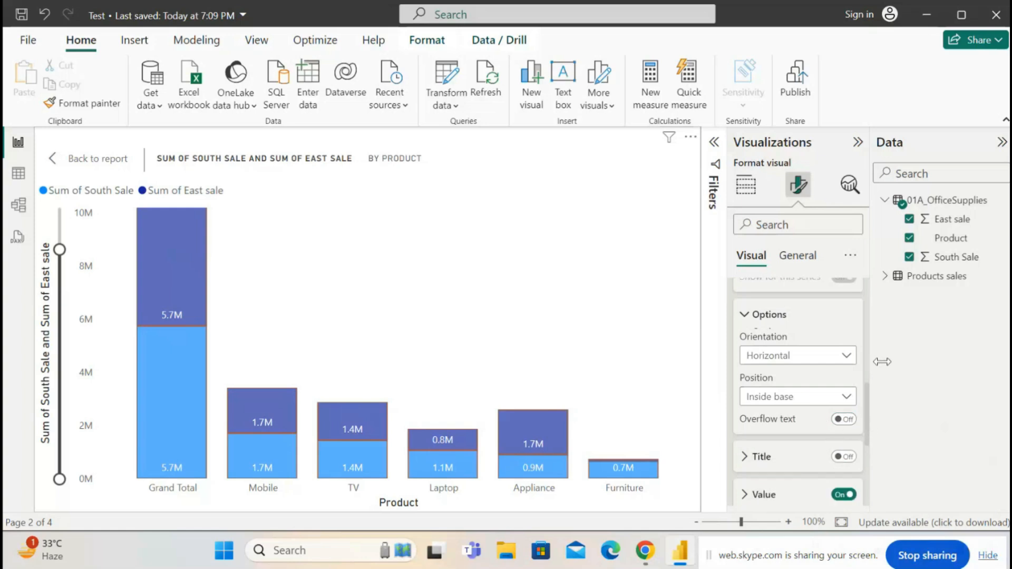
scroll(868, 404, down, 2)
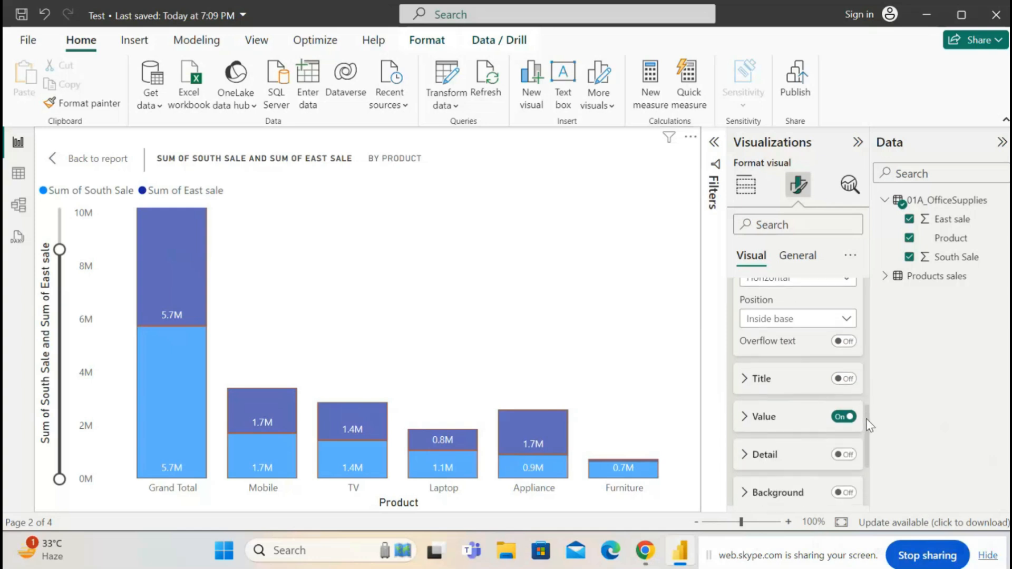
Step: Turn on the data label titles, try Custom content, return it to Series name, and switch the titles back off
click(852, 378)
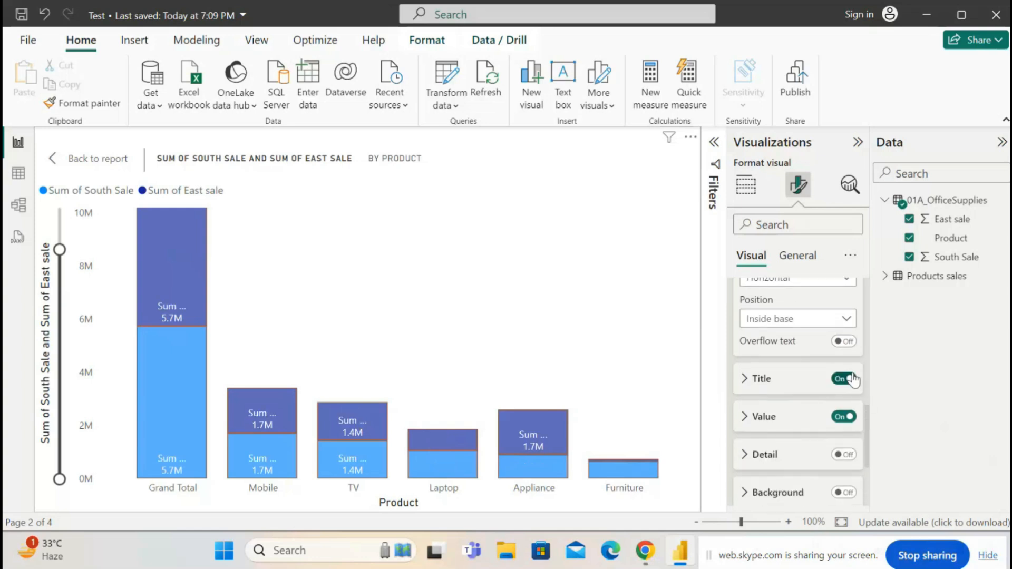
click(745, 380)
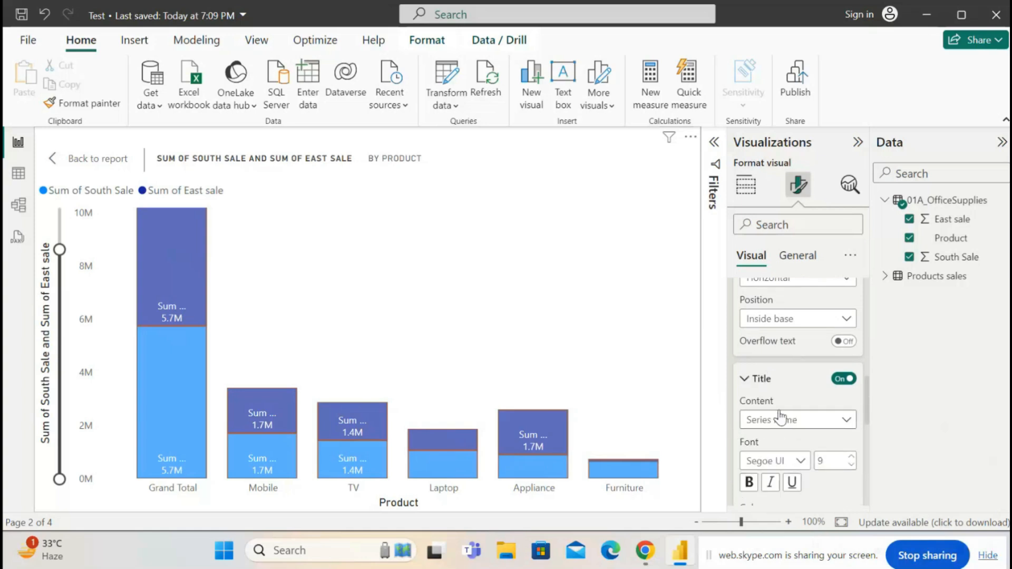
click(781, 419)
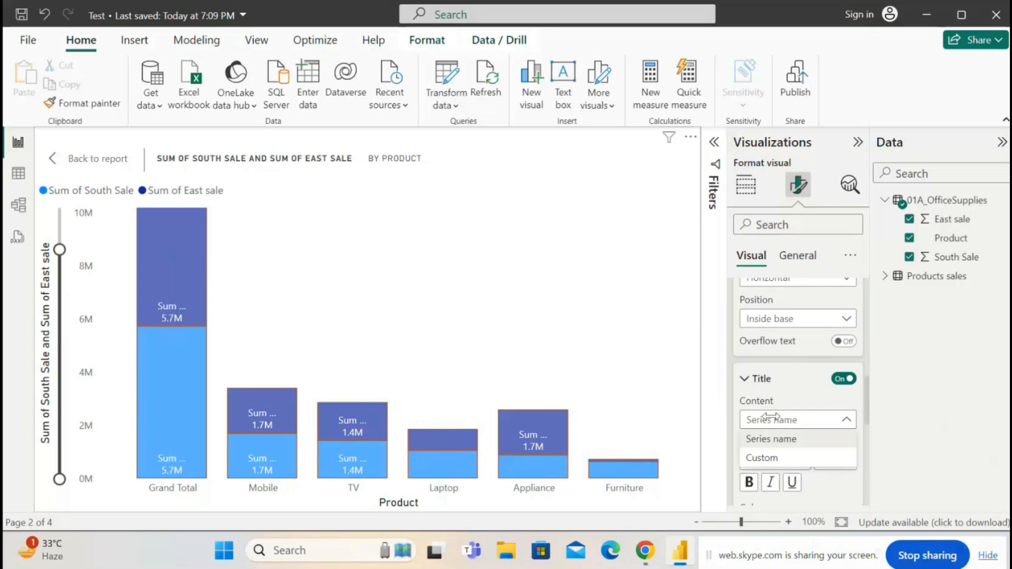
click(762, 463)
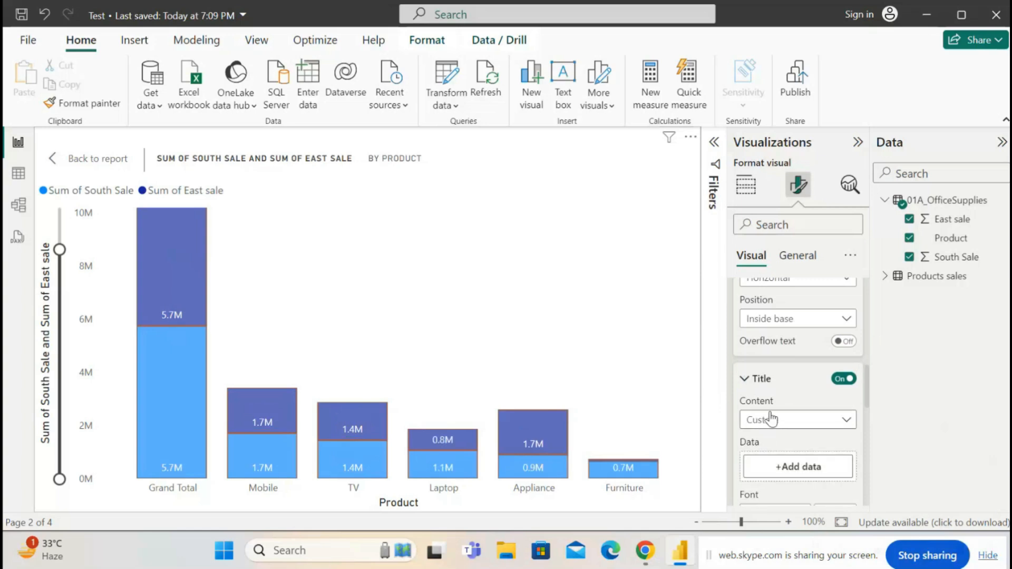
click(771, 421)
click(761, 445)
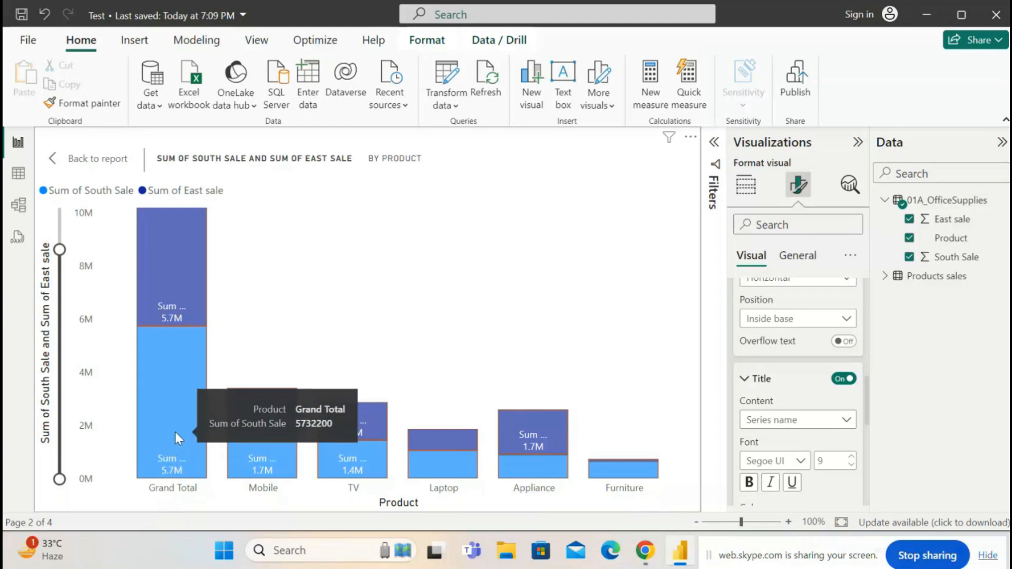
click(840, 382)
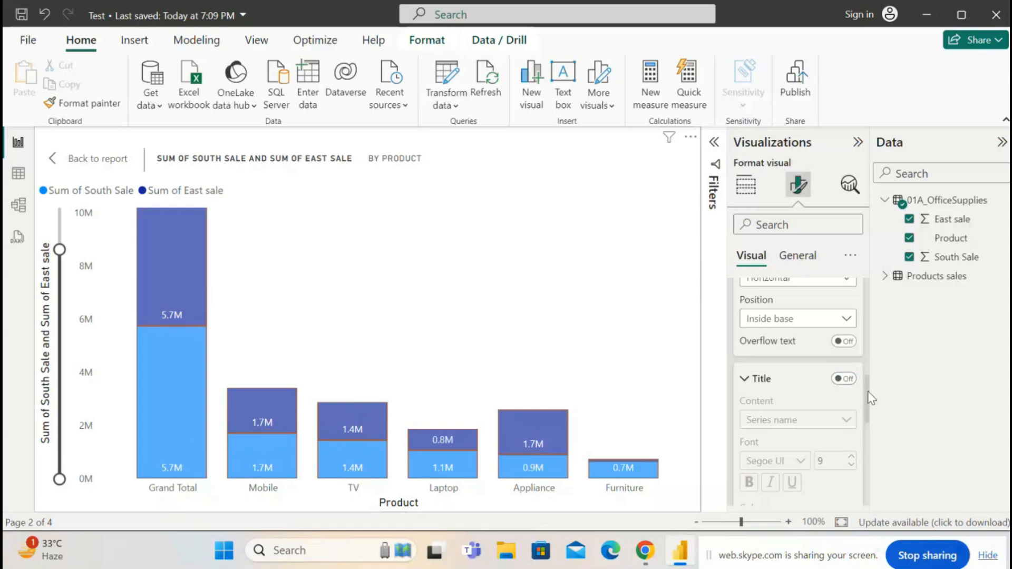
Step: Review the data labels' Value settings for field, font, color, transparency, display units, decimal places and blank values
drag(868, 395, 867, 459)
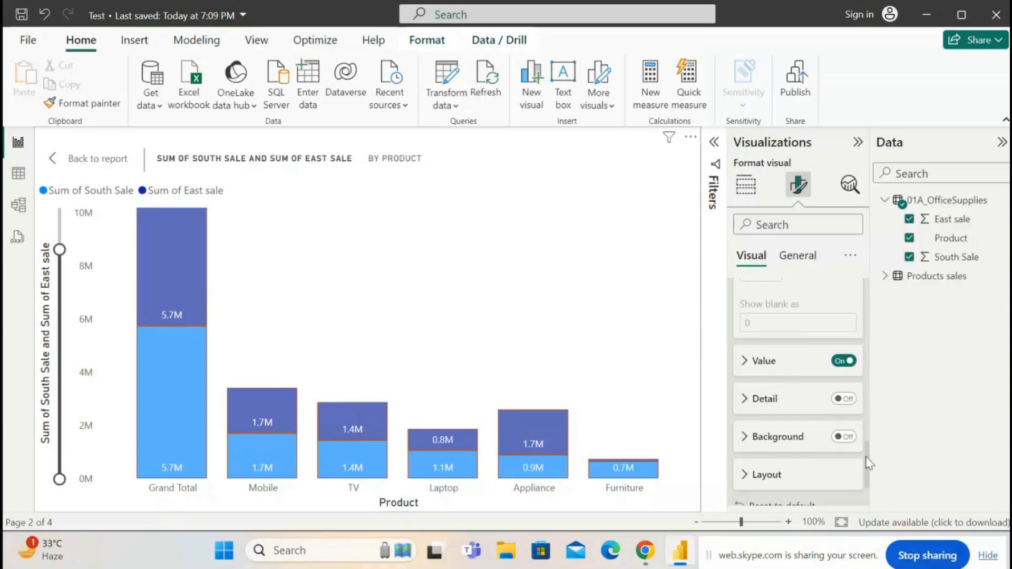
click(751, 364)
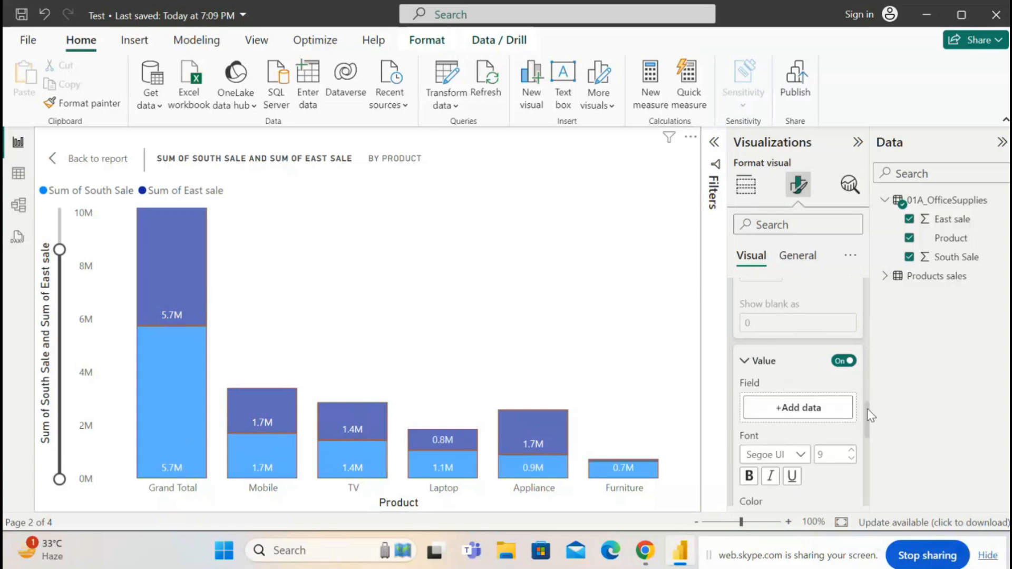
drag(871, 417, 871, 435)
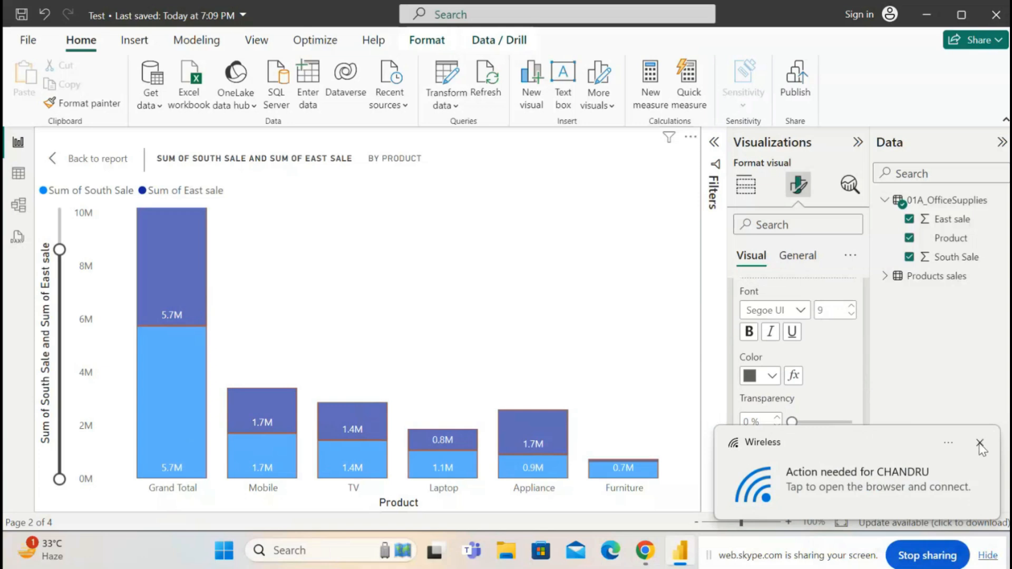
click(980, 444)
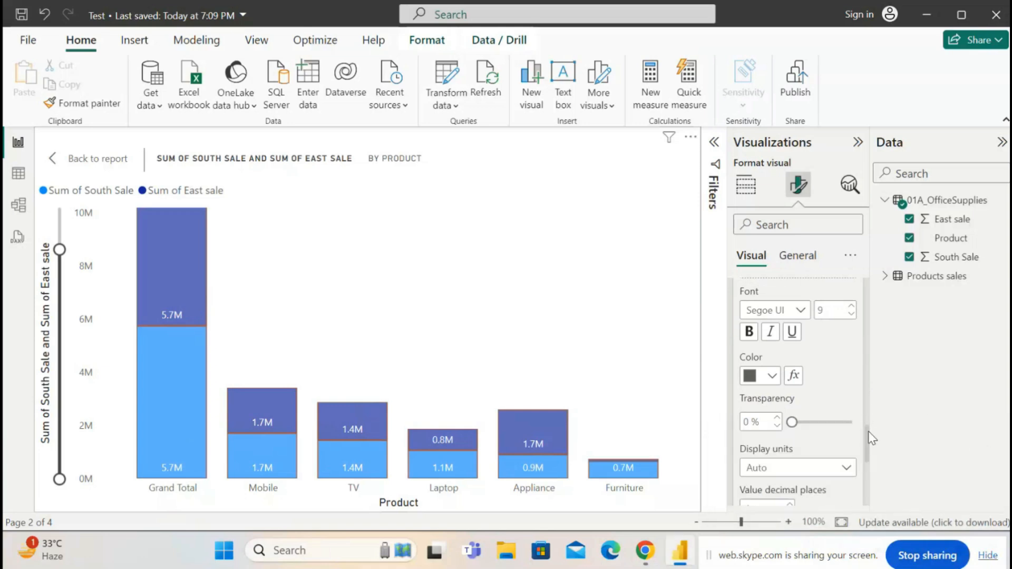
drag(868, 432, 869, 447)
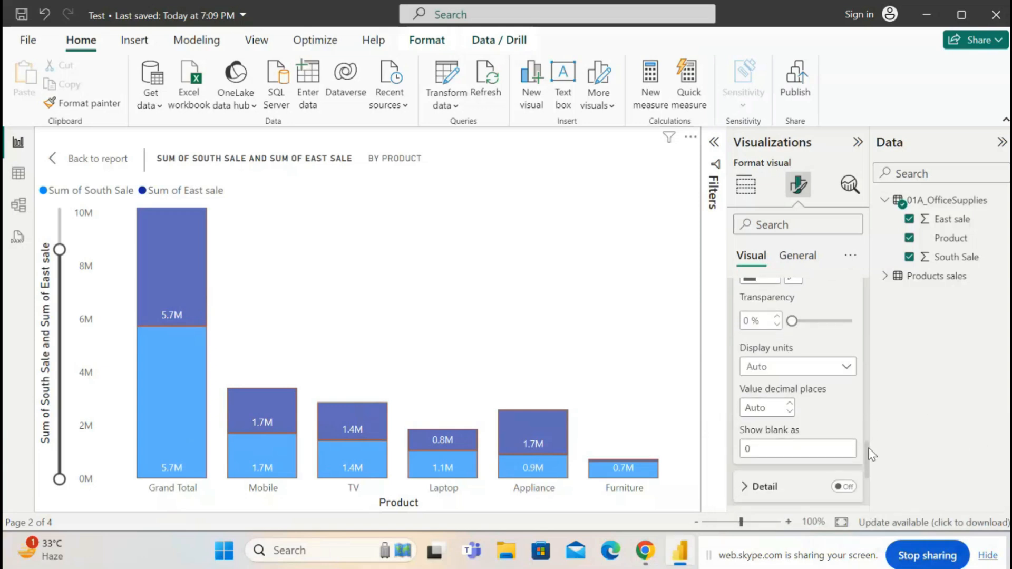
drag(868, 448, 869, 423)
mouse_move(870, 409)
mouse_down()
mouse_move(874, 458)
mouse_move(873, 421)
mouse_up()
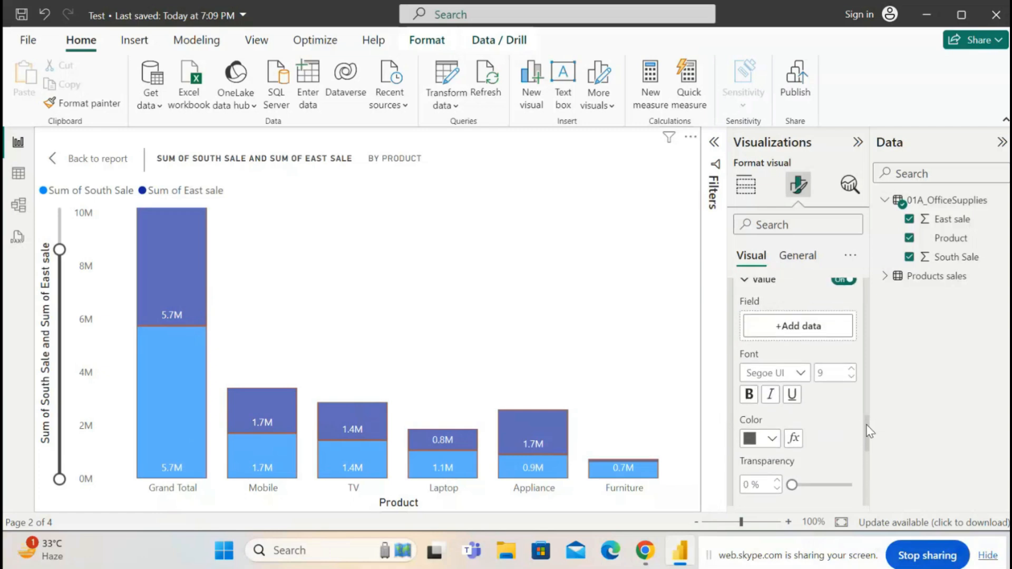
scroll(871, 422, up, 3)
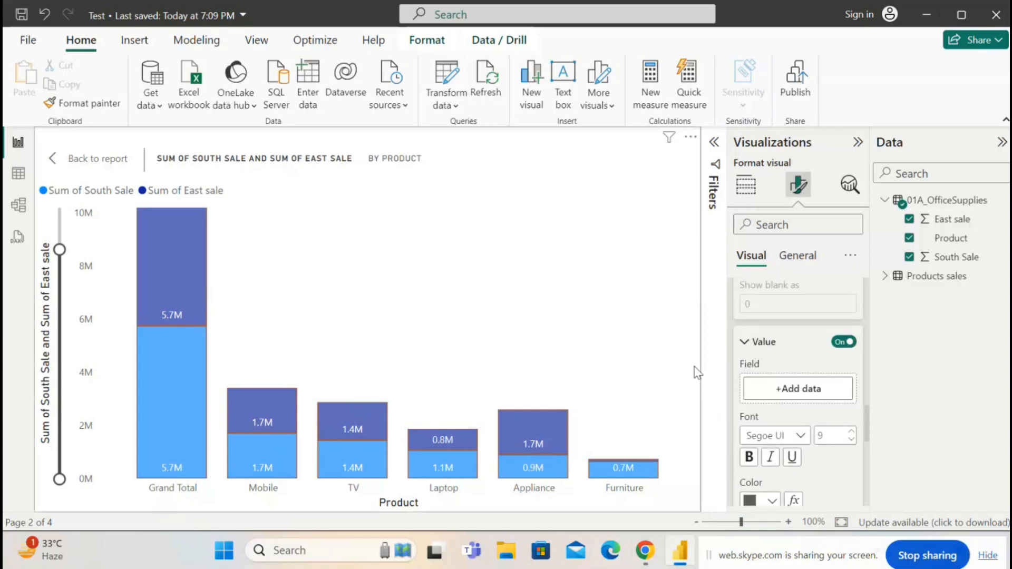
click(745, 342)
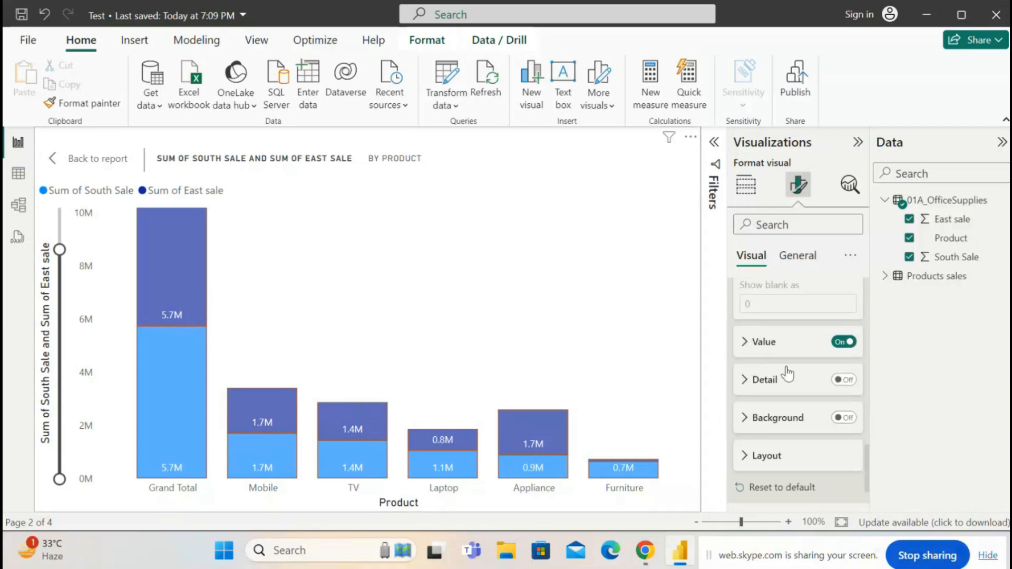
click(745, 342)
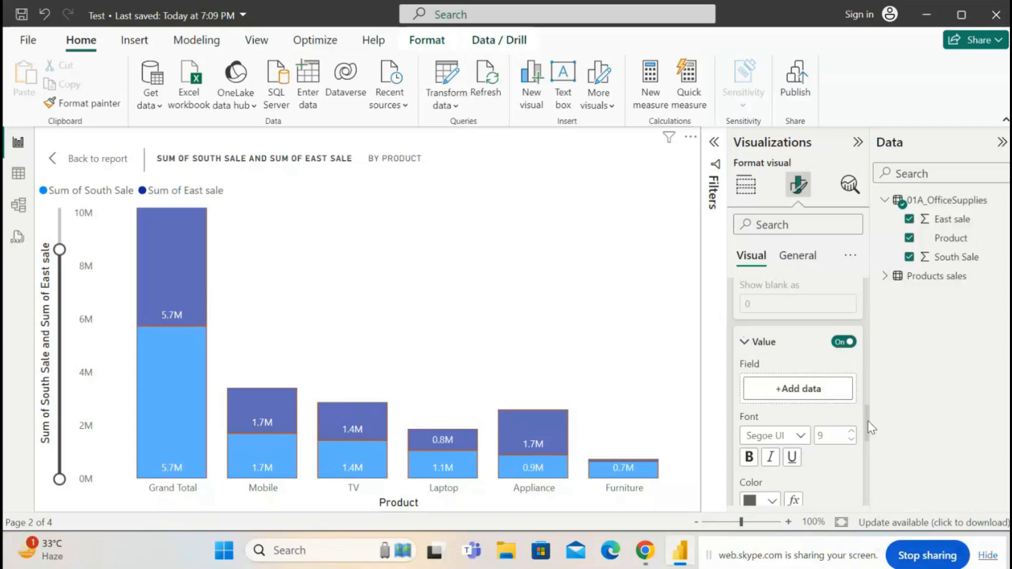
click(745, 346)
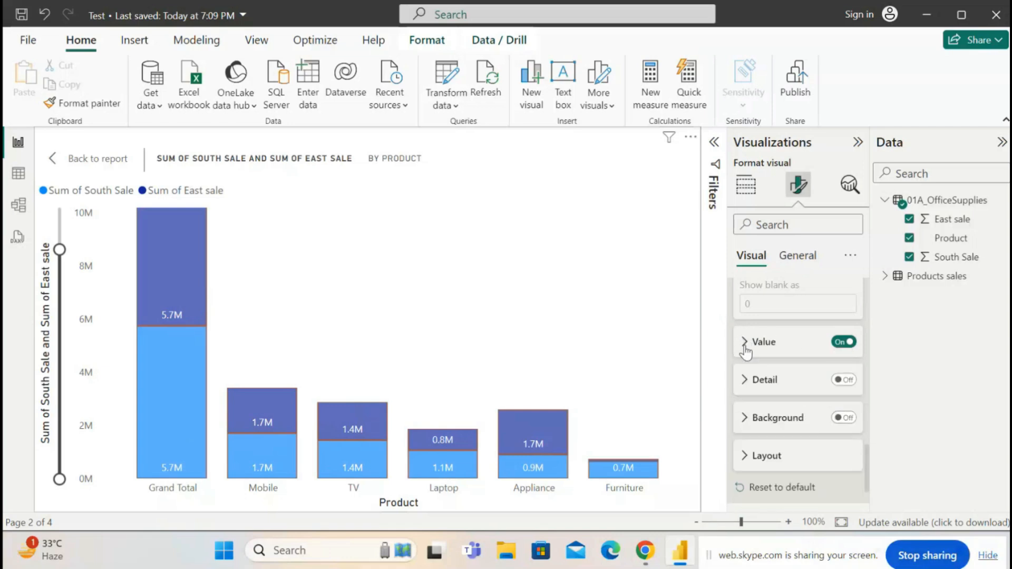
Step: Turn on the data labels' Detail and set its font to size 14 and bold
click(857, 380)
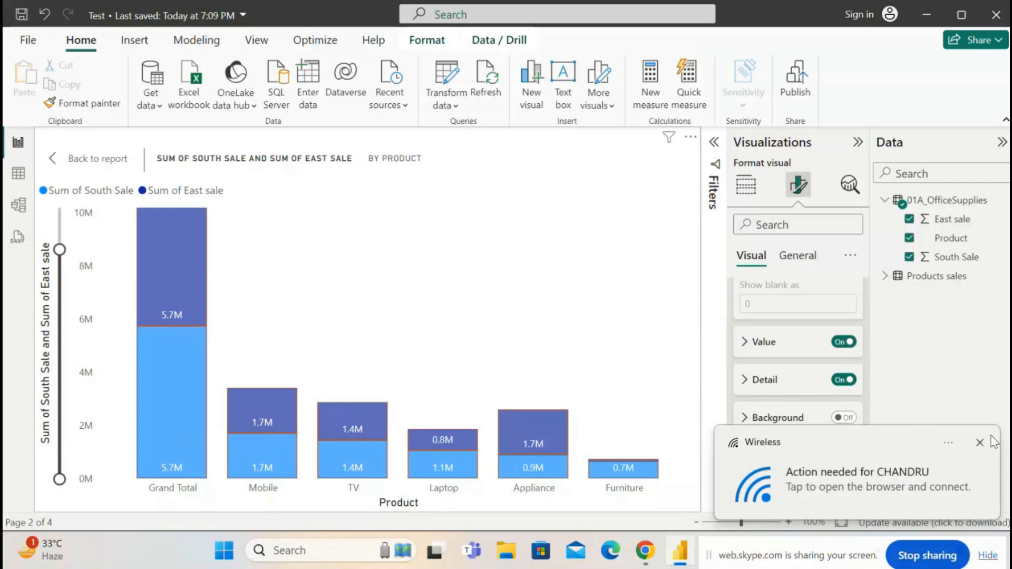
click(977, 444)
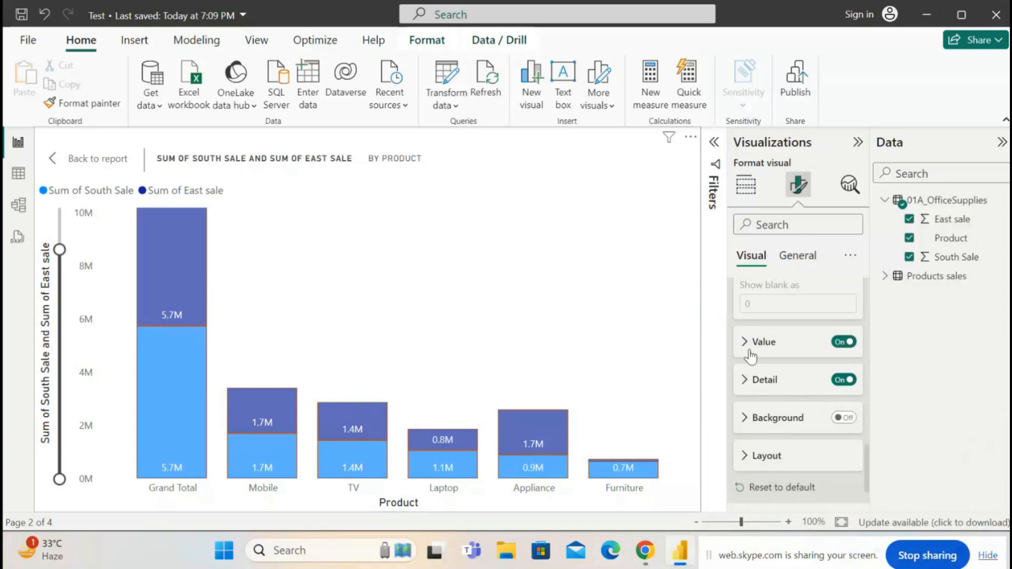
click(745, 384)
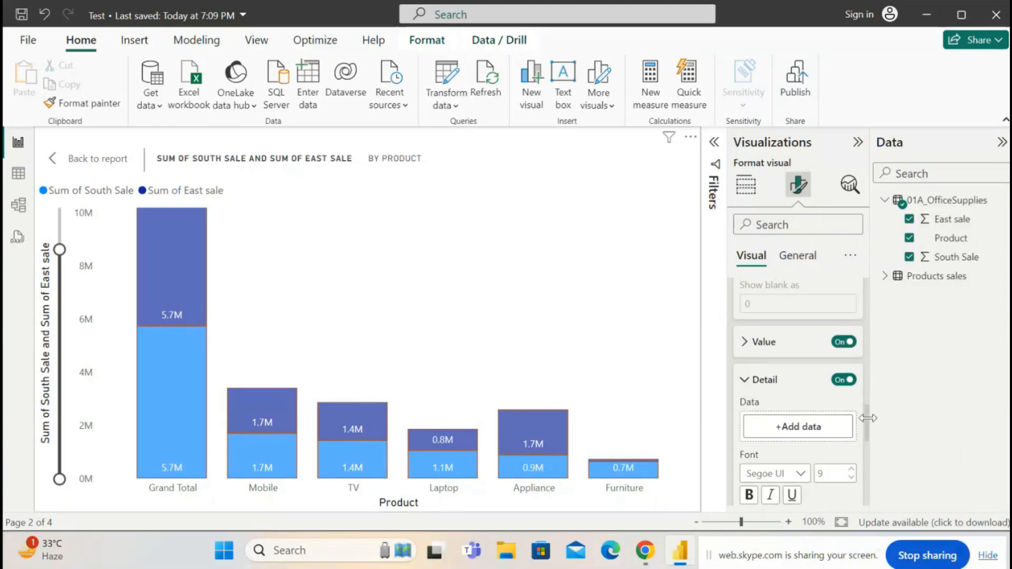
scroll(868, 437, down, 2)
drag(865, 435, 865, 422)
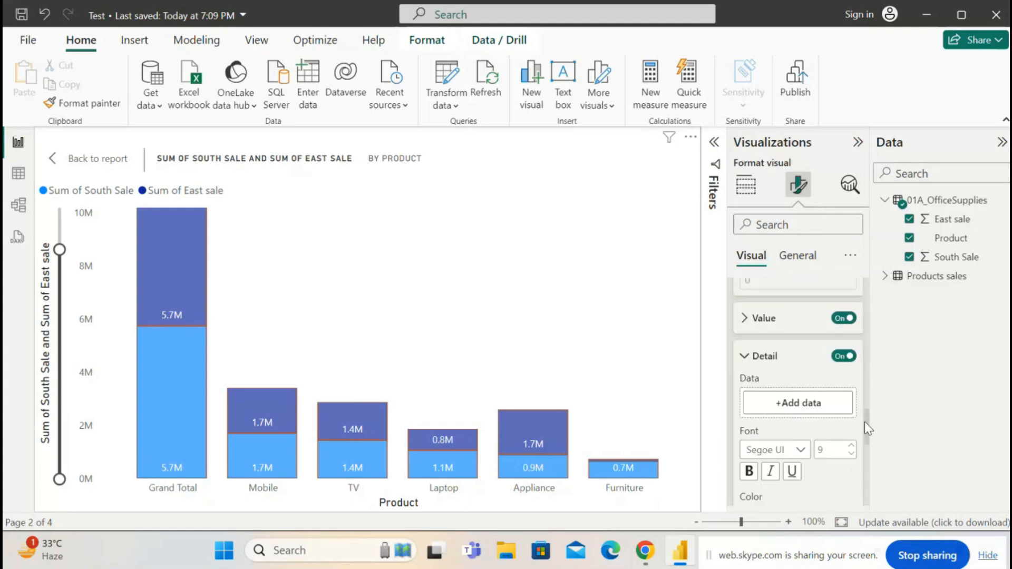
click(851, 446)
click(850, 447)
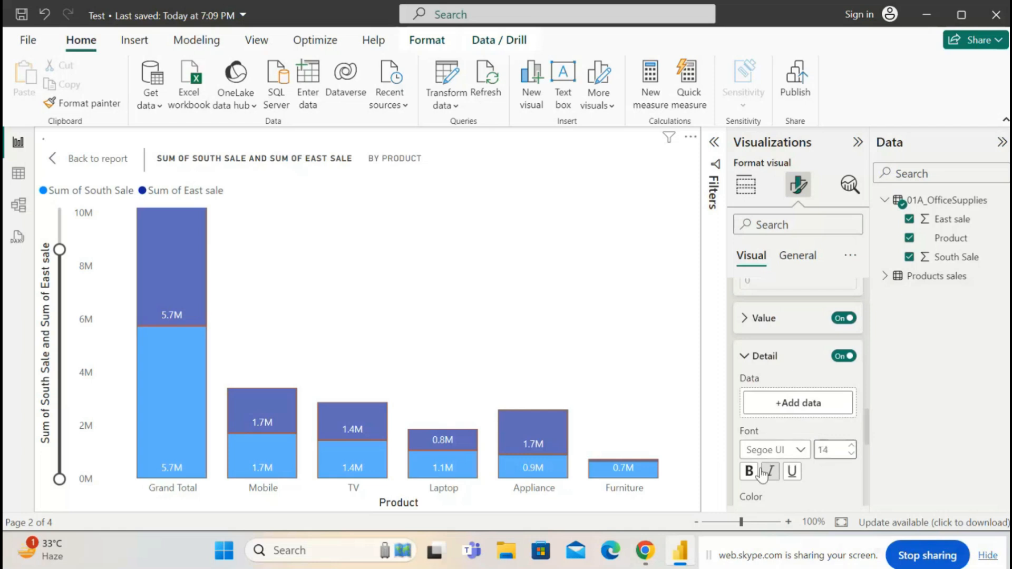
click(750, 471)
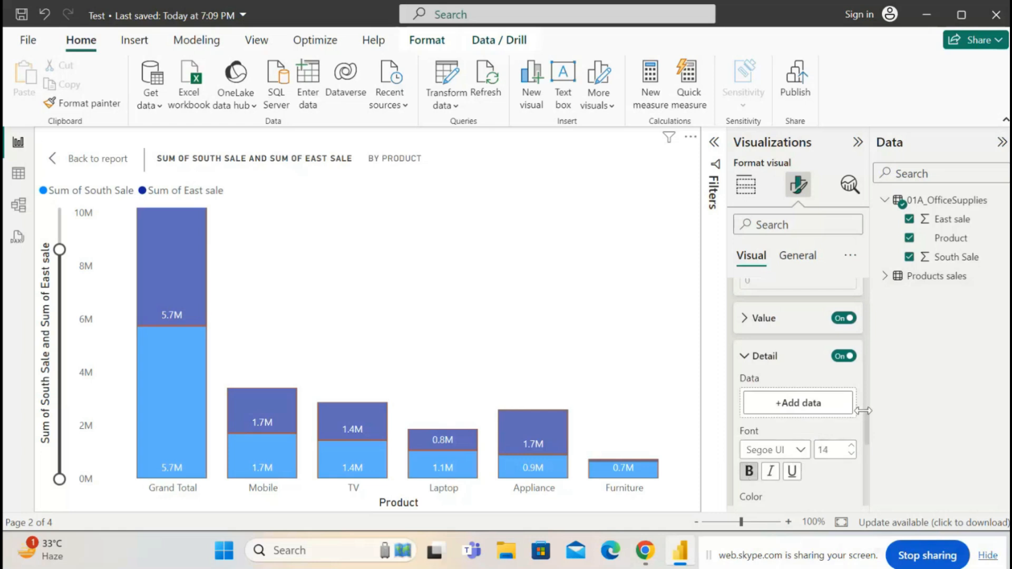
Step: Set the data label Detail text's color to orange and its transparency to 32%
scroll(869, 422, down, 3)
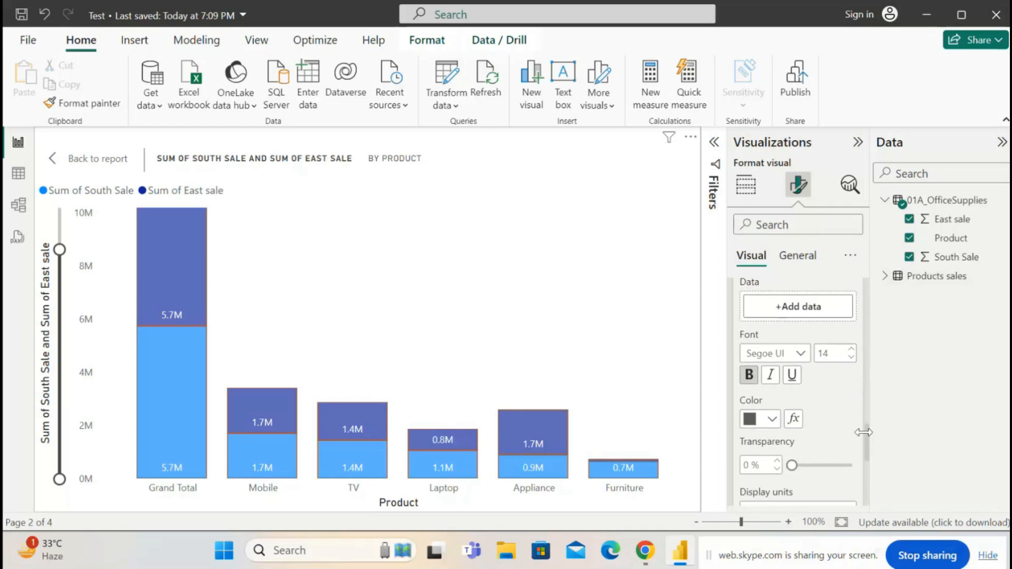
click(773, 415)
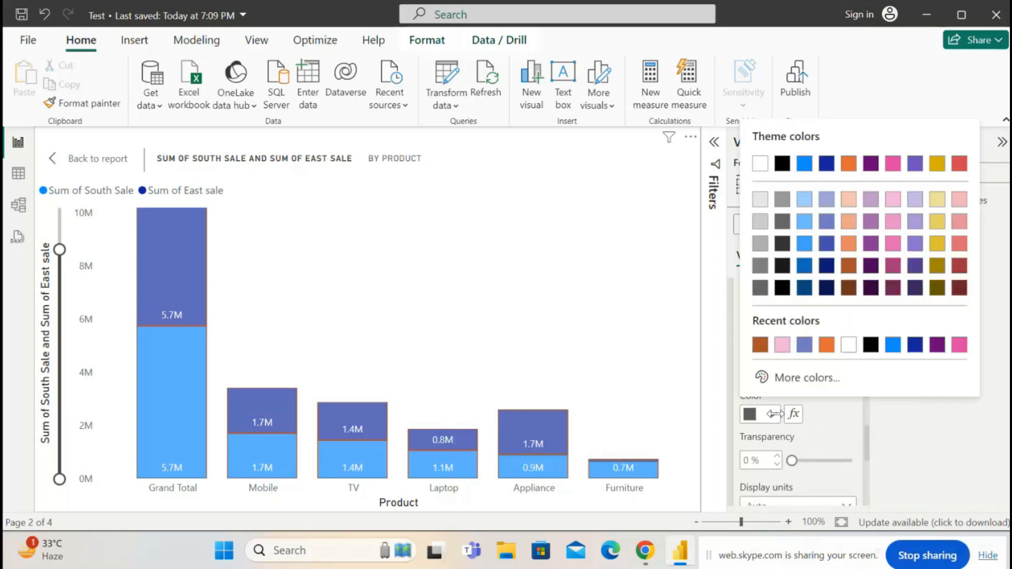
click(827, 345)
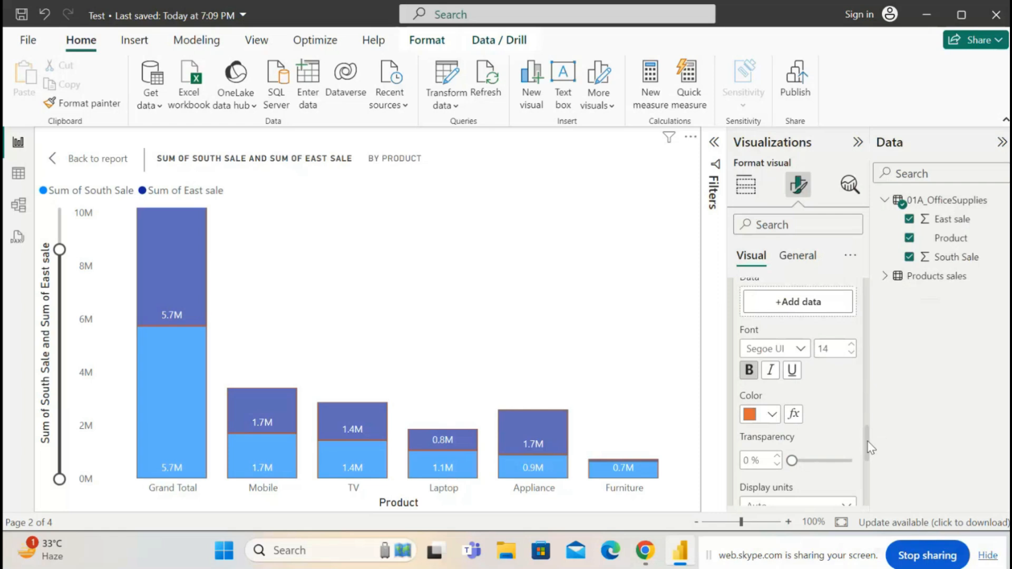
drag(867, 442, 810, 439)
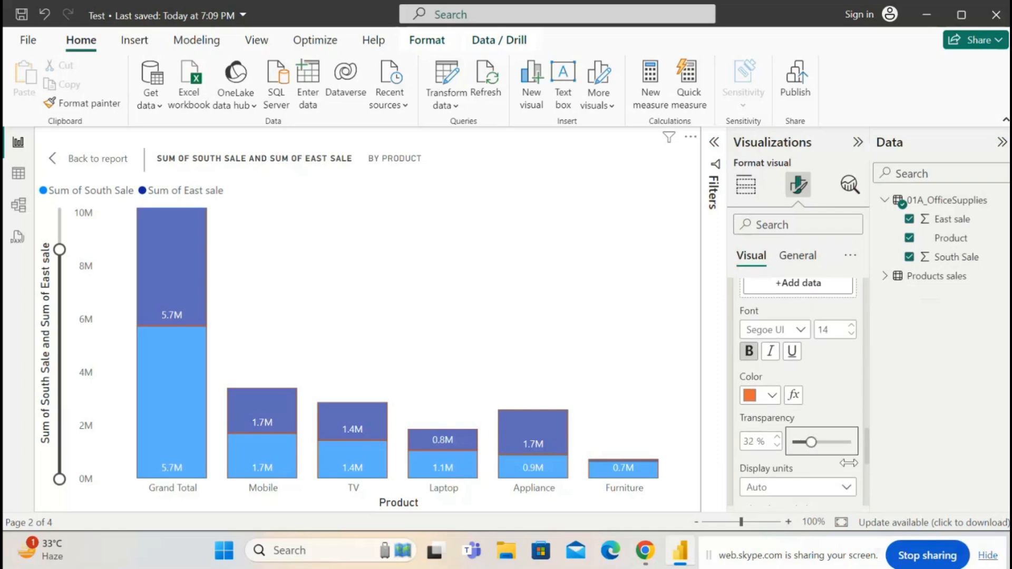
Step: Try Millions as the data label Detail's display units and settle on Thousands
drag(867, 439, 865, 449)
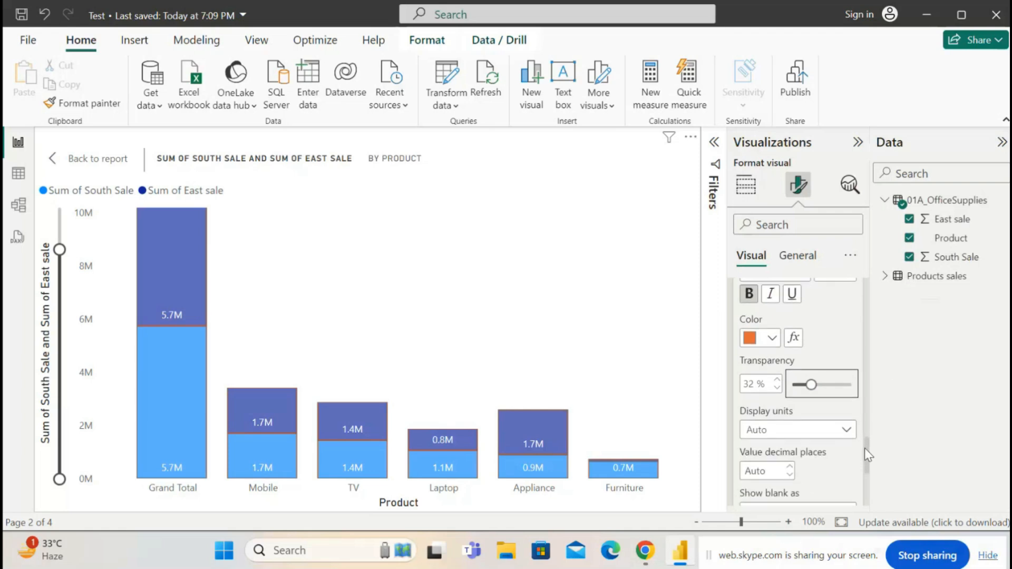
click(846, 427)
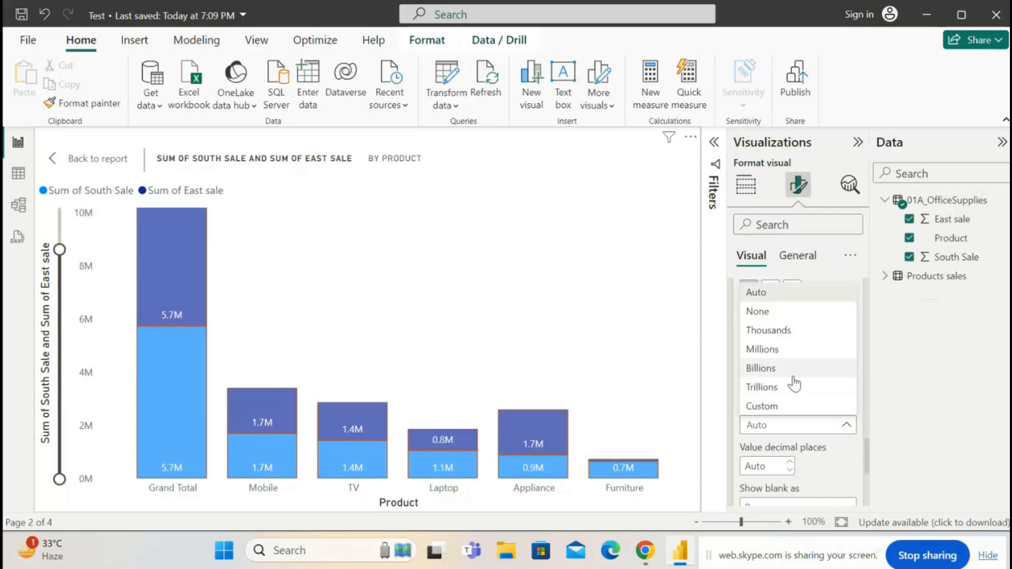
click(778, 356)
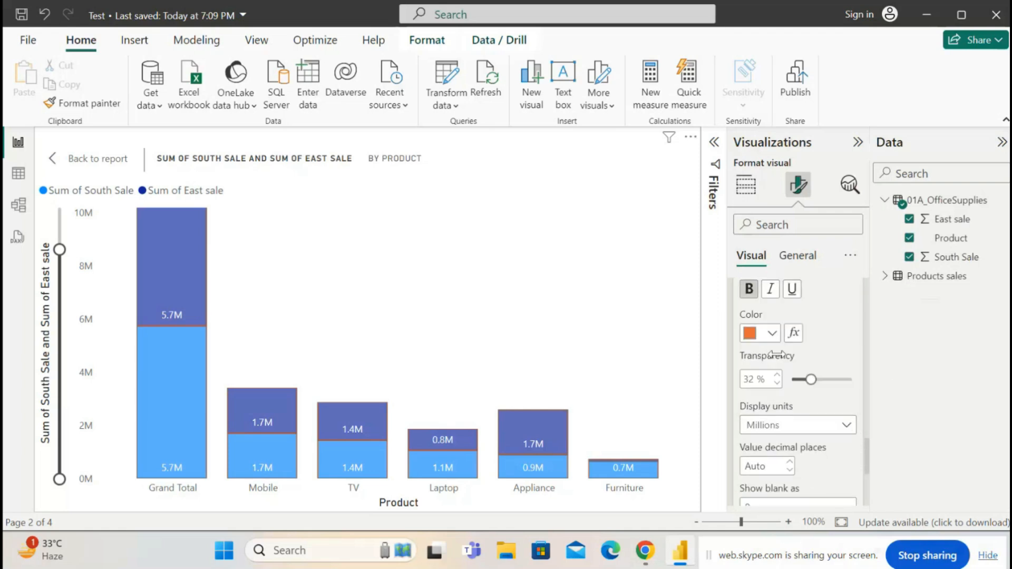
click(819, 436)
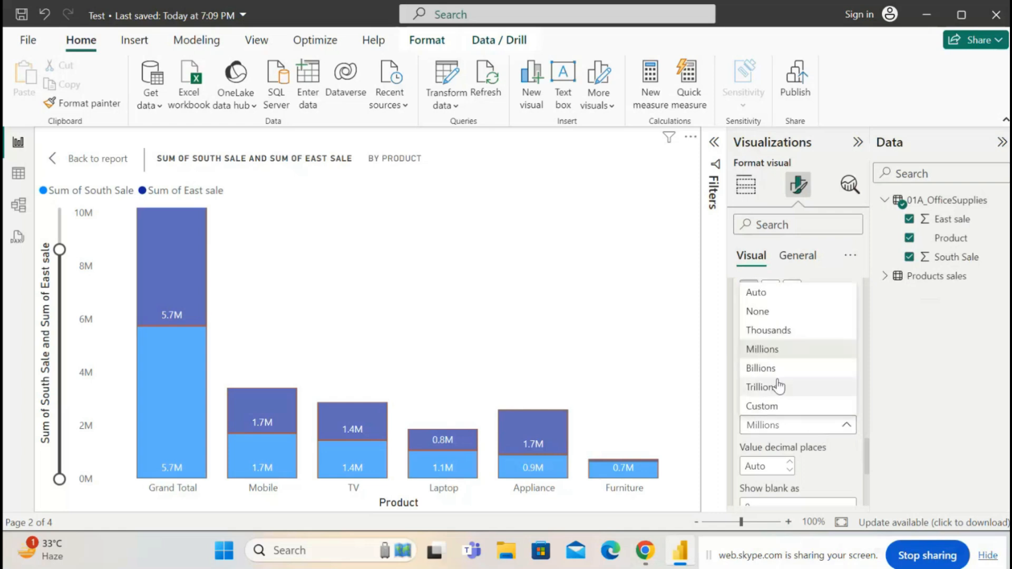
click(763, 331)
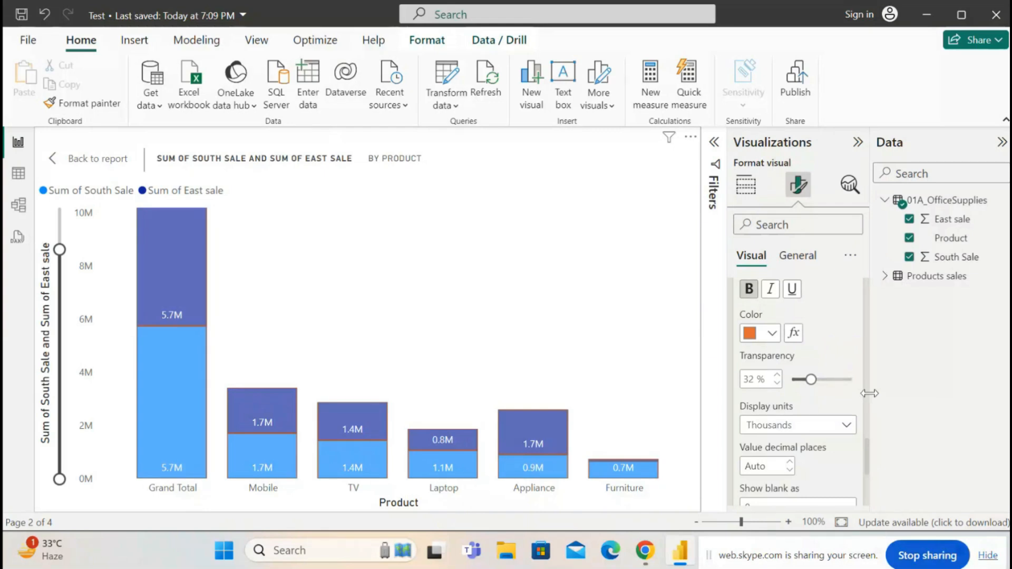
Step: Turn on the data labels' Background and set its color to light pink with 4% transparency
drag(869, 454, 869, 476)
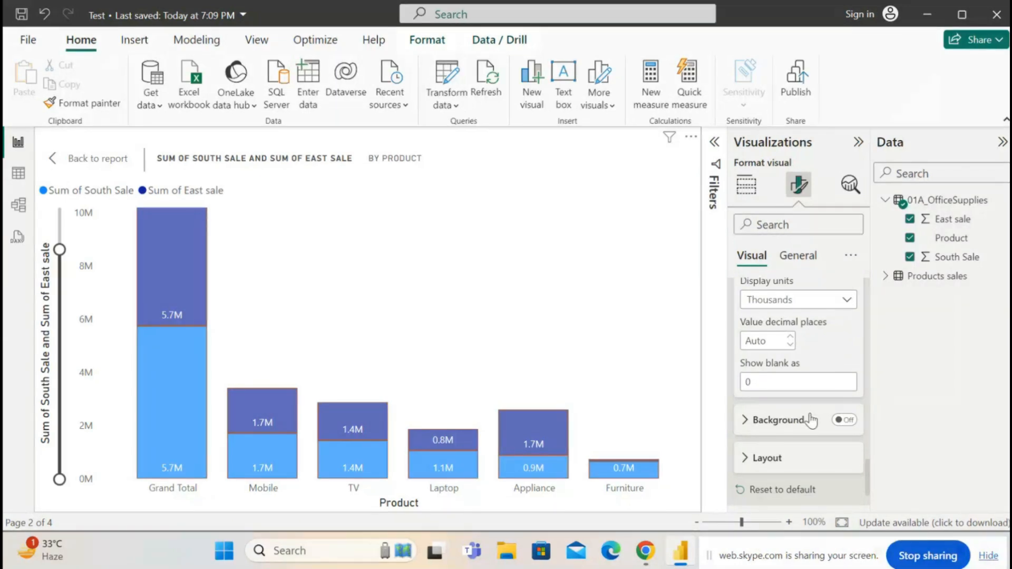
click(849, 425)
click(746, 420)
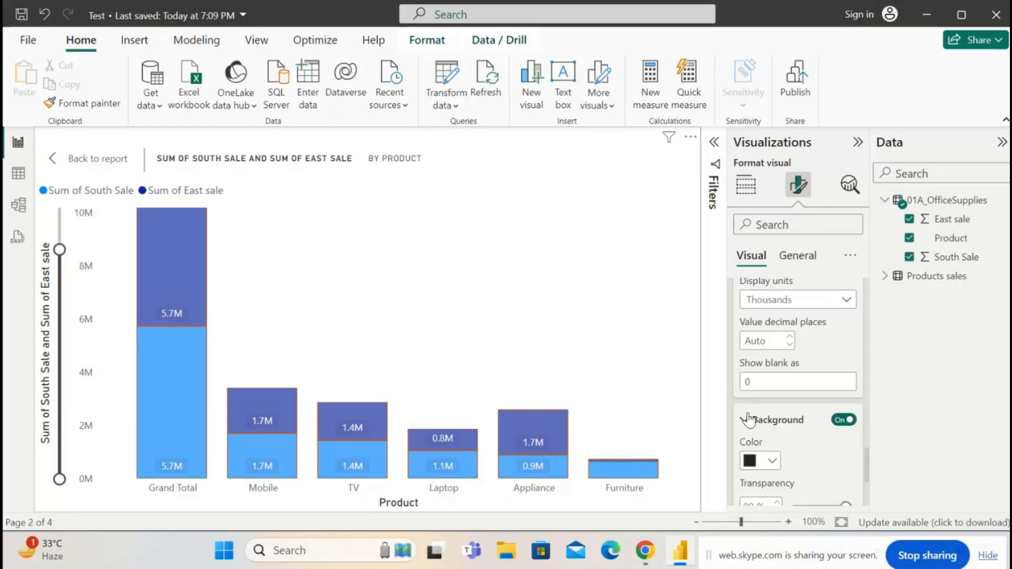
drag(871, 466, 872, 479)
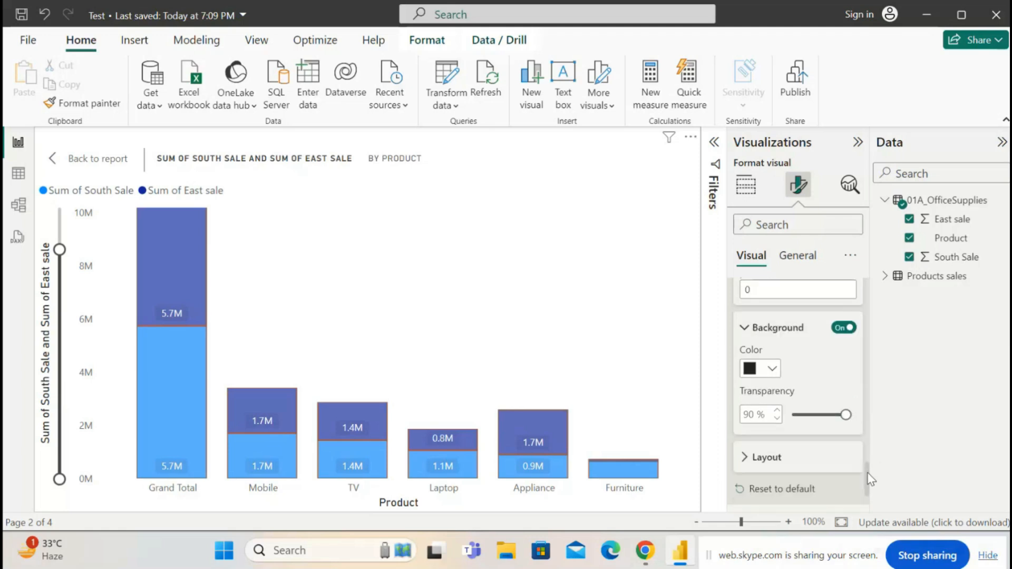
click(772, 372)
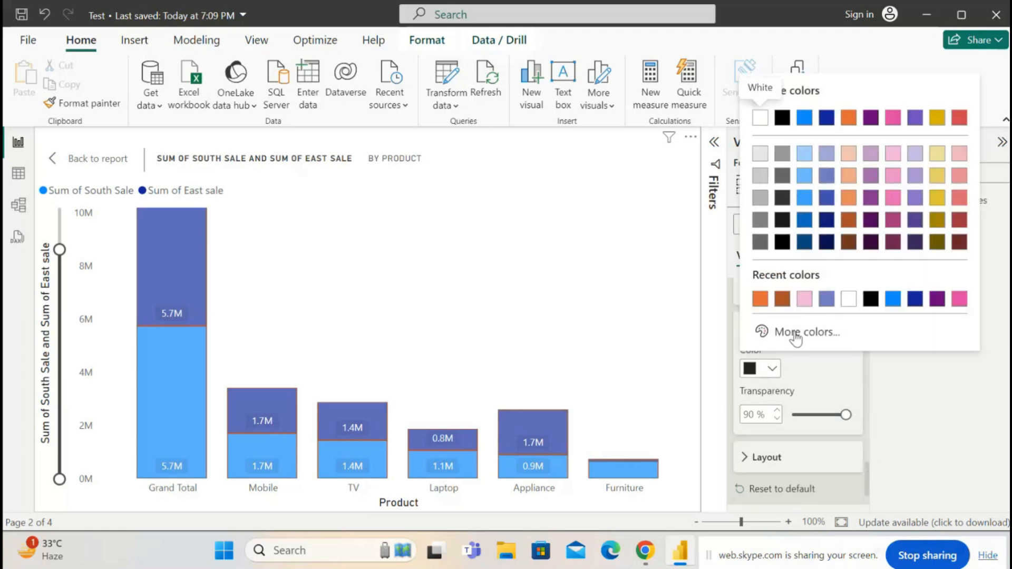
click(805, 298)
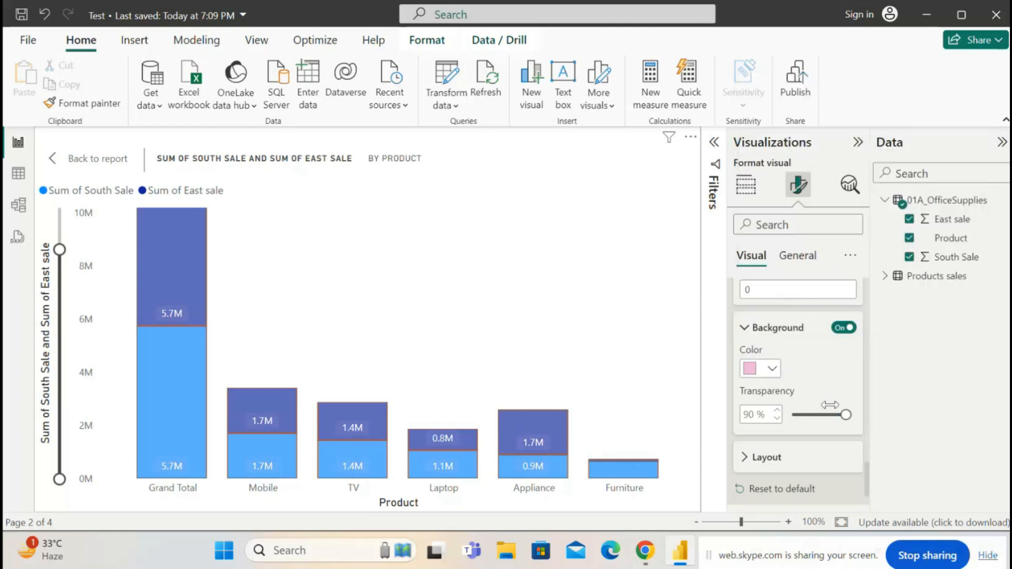
drag(846, 416, 795, 416)
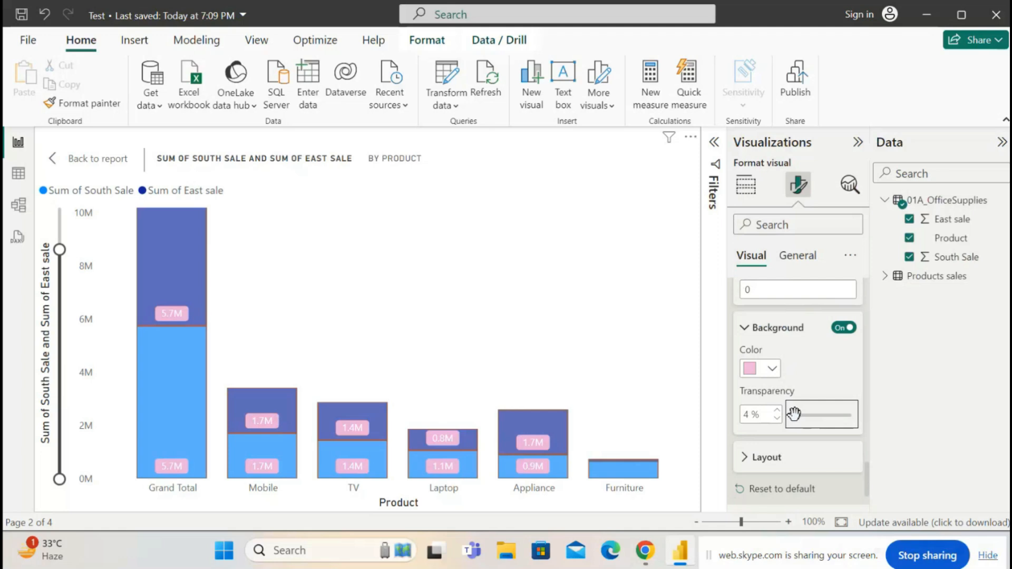
Step: Review the data labels' Layout choices, Multi-line and Single line, and the horizontal alignment options
click(745, 459)
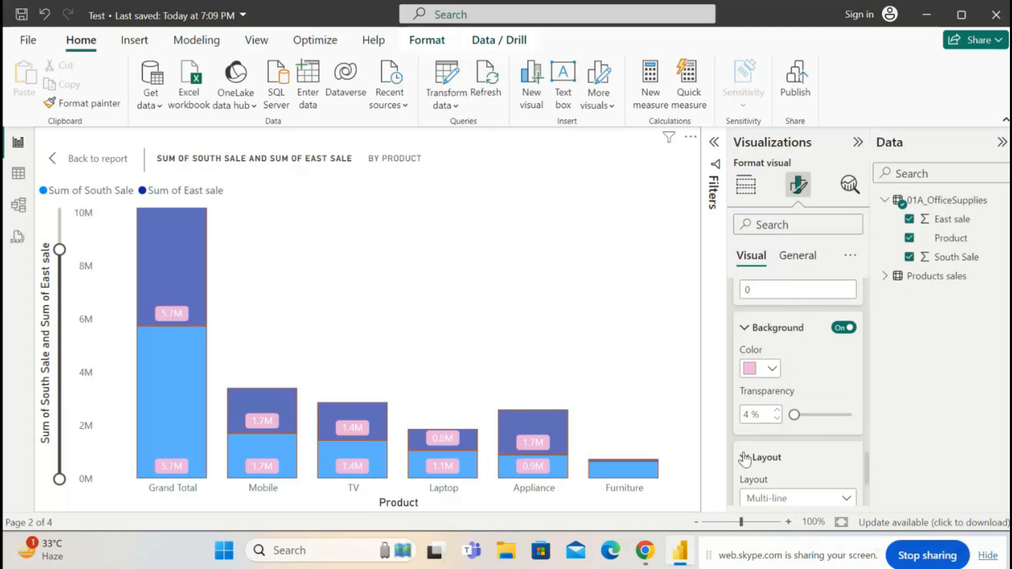
drag(865, 467, 866, 483)
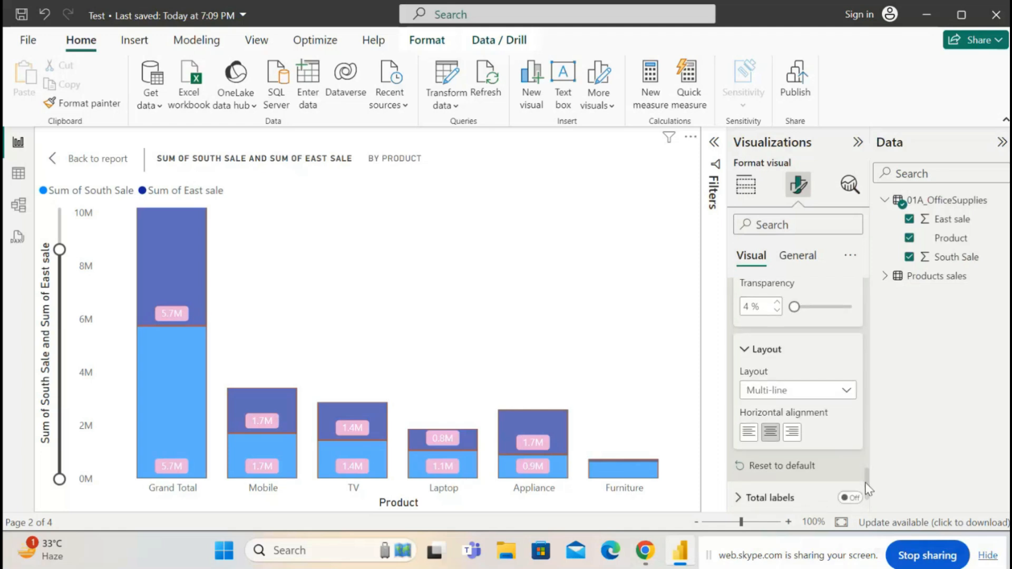
click(849, 392)
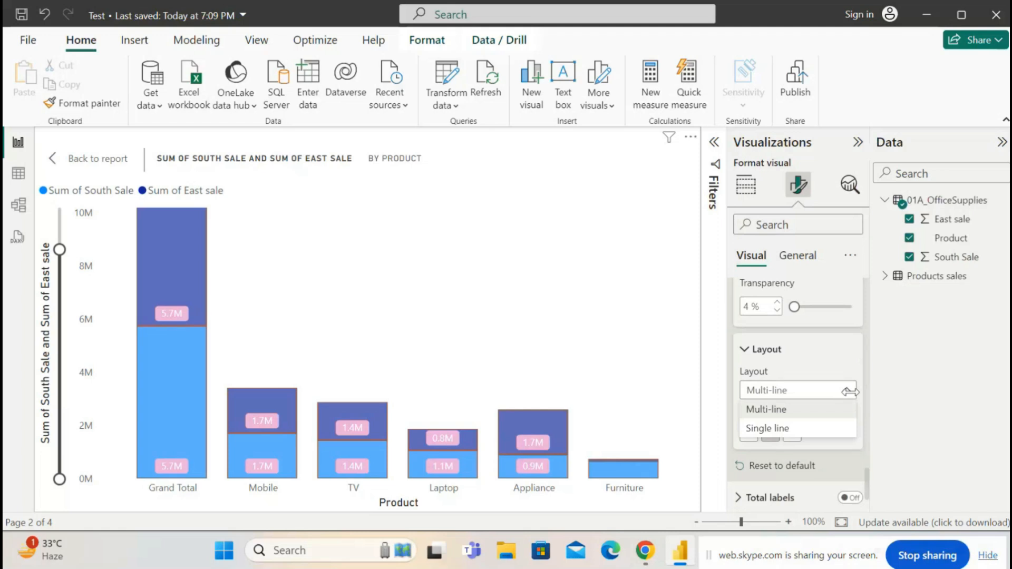
click(832, 385)
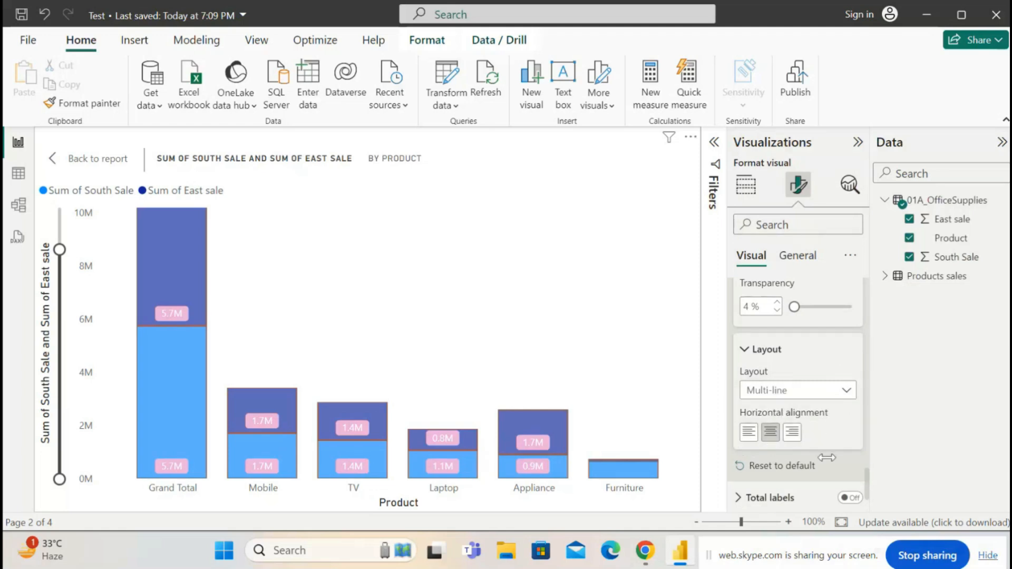
Step: Reset all data label settings to default and collapse the Data labels section
click(780, 467)
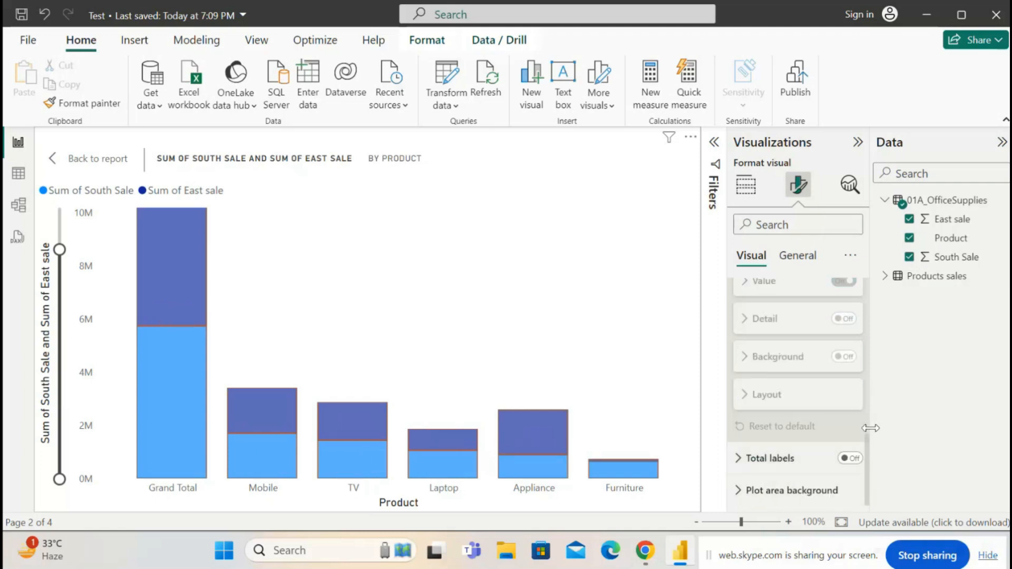
drag(868, 454, 884, 337)
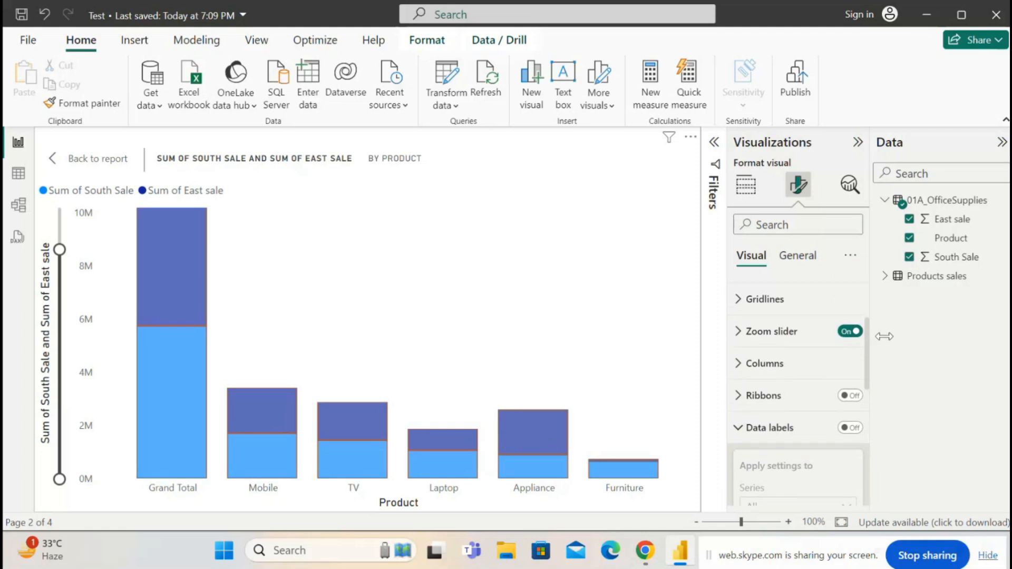
click(739, 428)
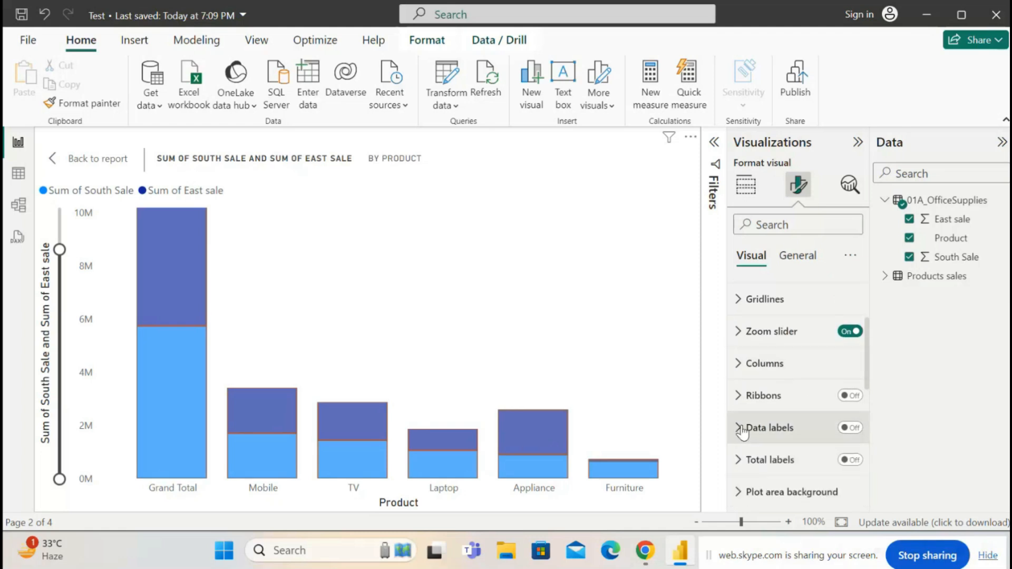
Step: Apply the Columns settings to the Sum of South Sale series and set its color to light purple
click(736, 371)
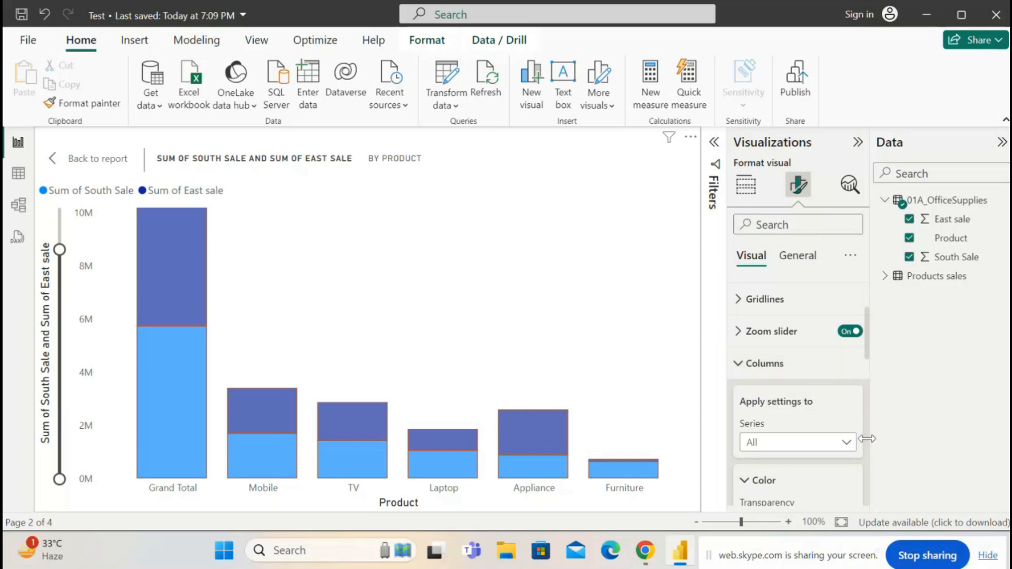
click(845, 454)
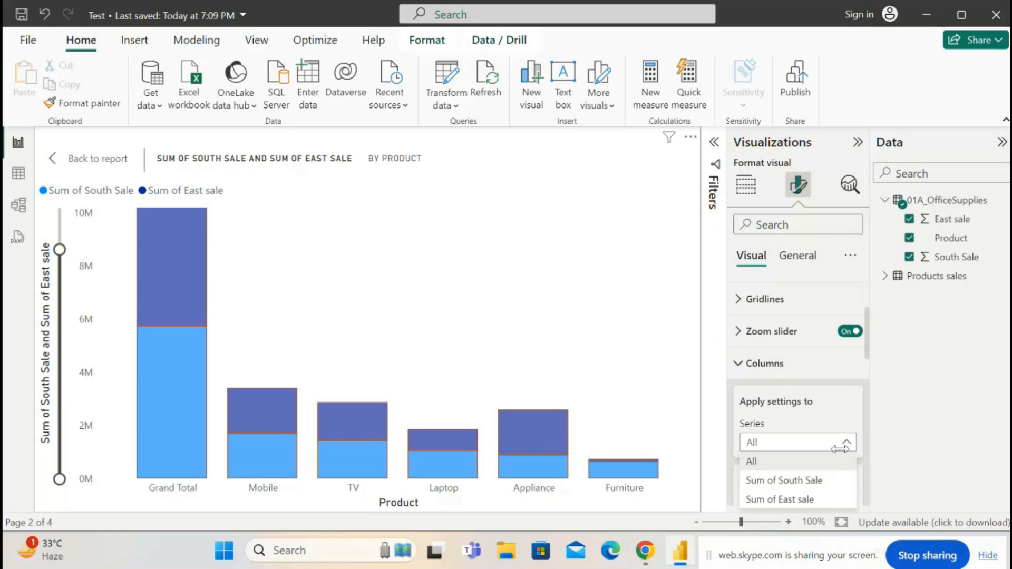
click(796, 482)
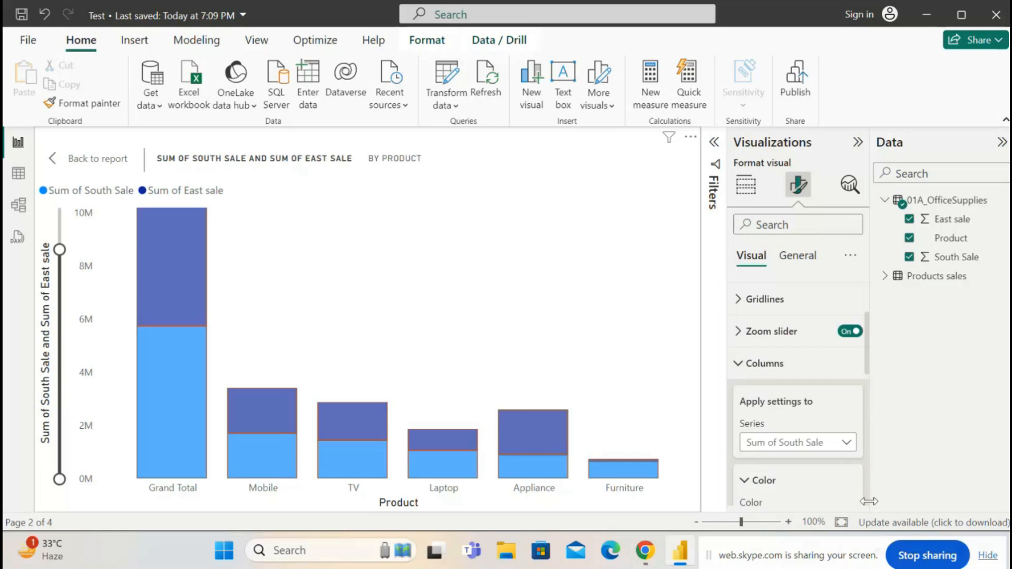
mouse_move(872, 342)
mouse_down()
mouse_move(872, 396)
mouse_move(868, 356)
mouse_up()
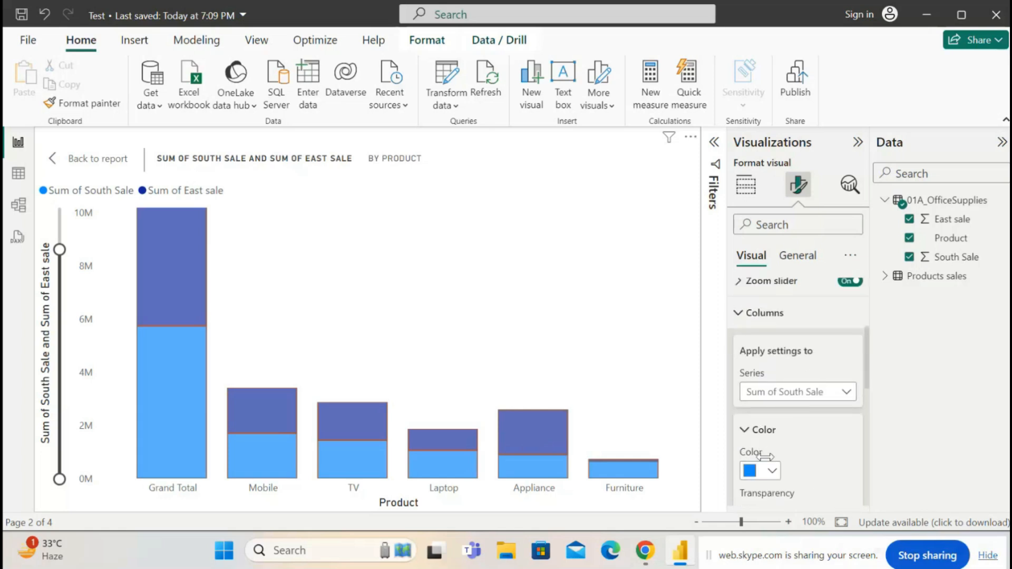
click(773, 472)
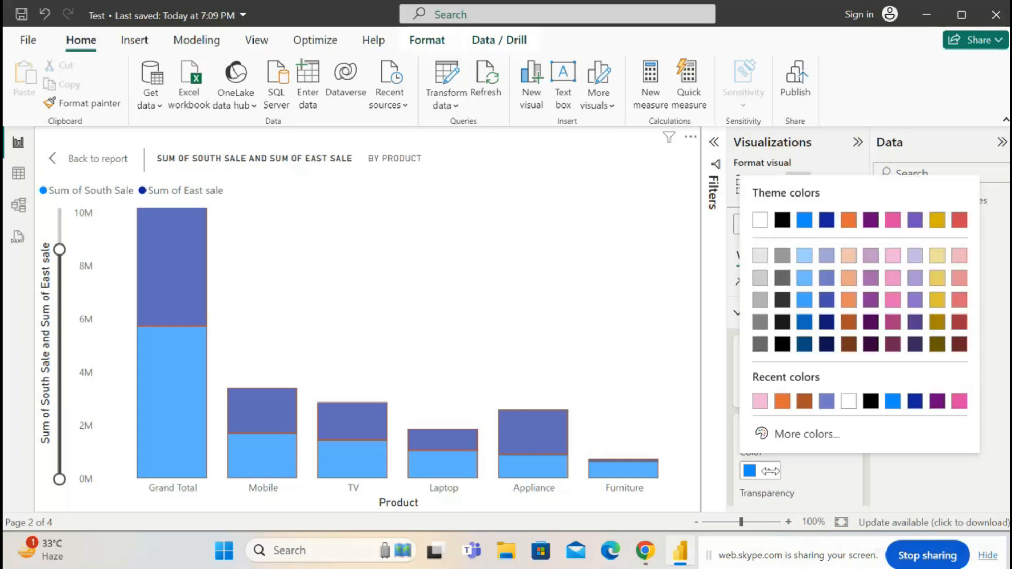
click(871, 258)
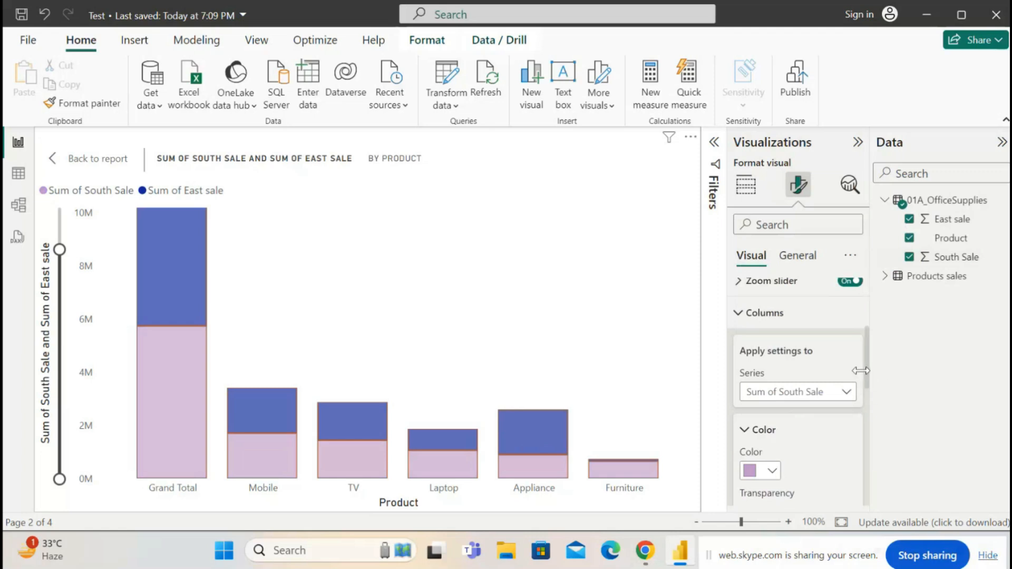
Step: Try light orange and light lavender for the Sum of East sale columns and settle on light yellow
drag(869, 373, 870, 394)
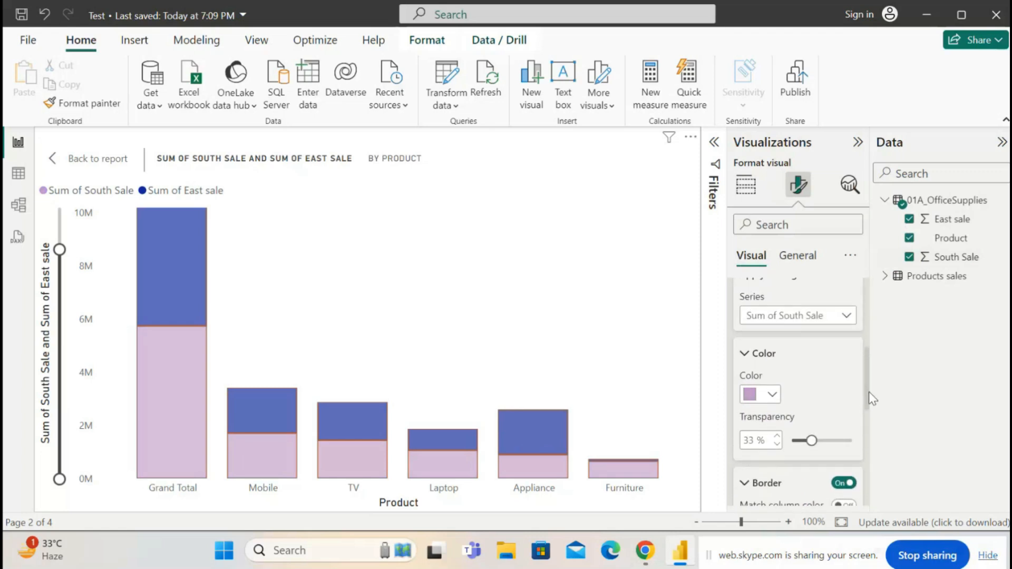
click(846, 318)
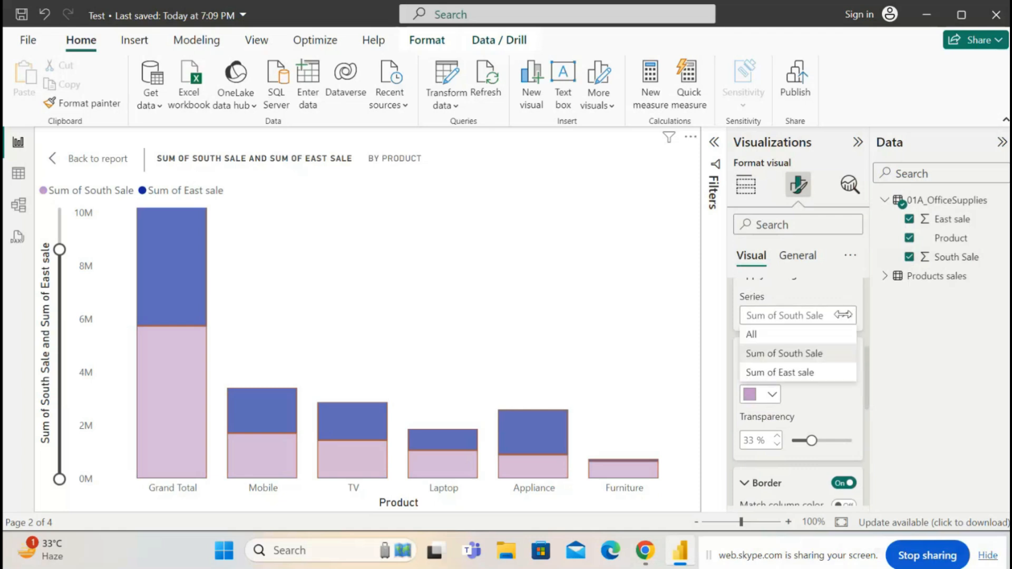
click(810, 376)
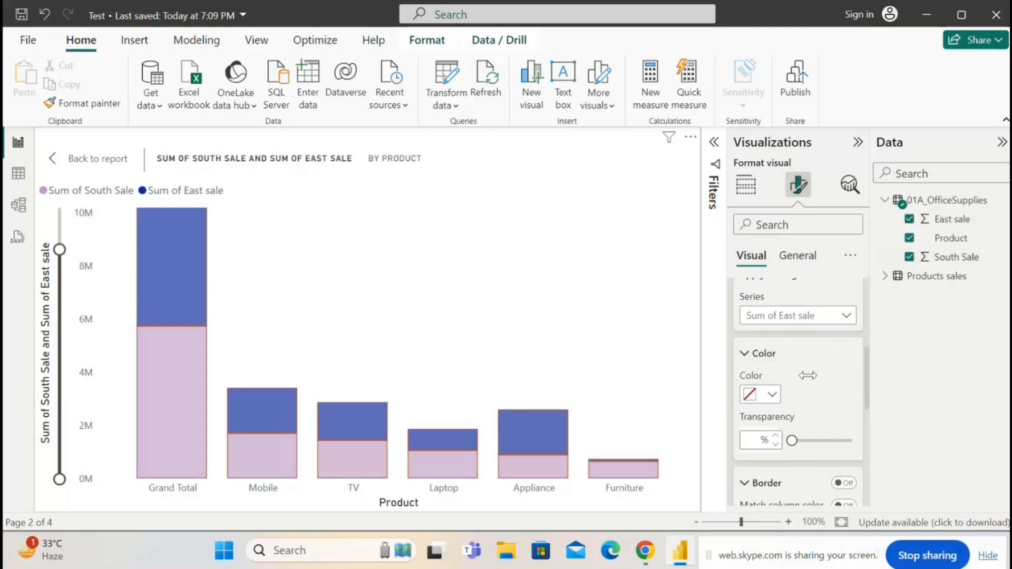
click(777, 399)
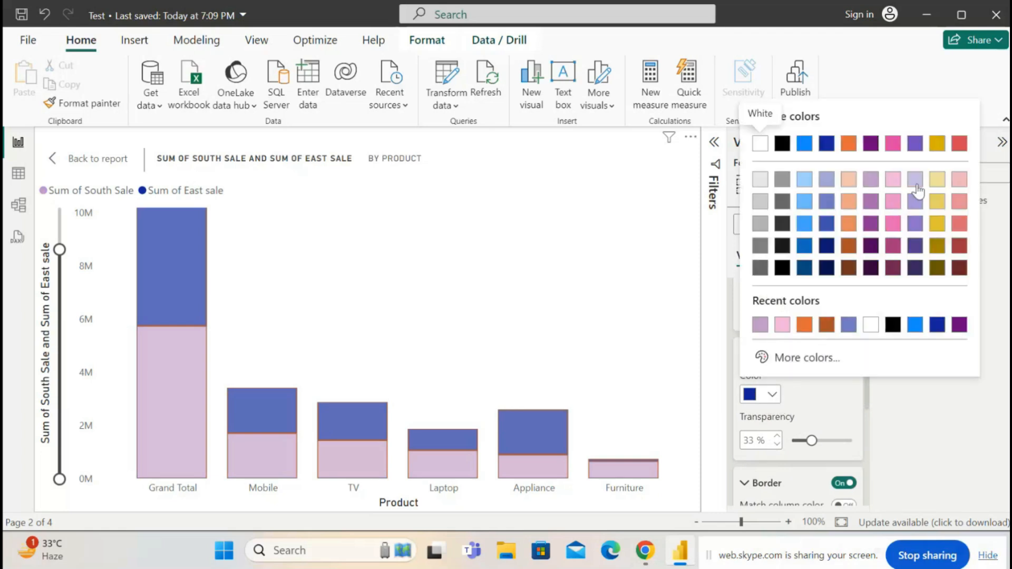
click(846, 180)
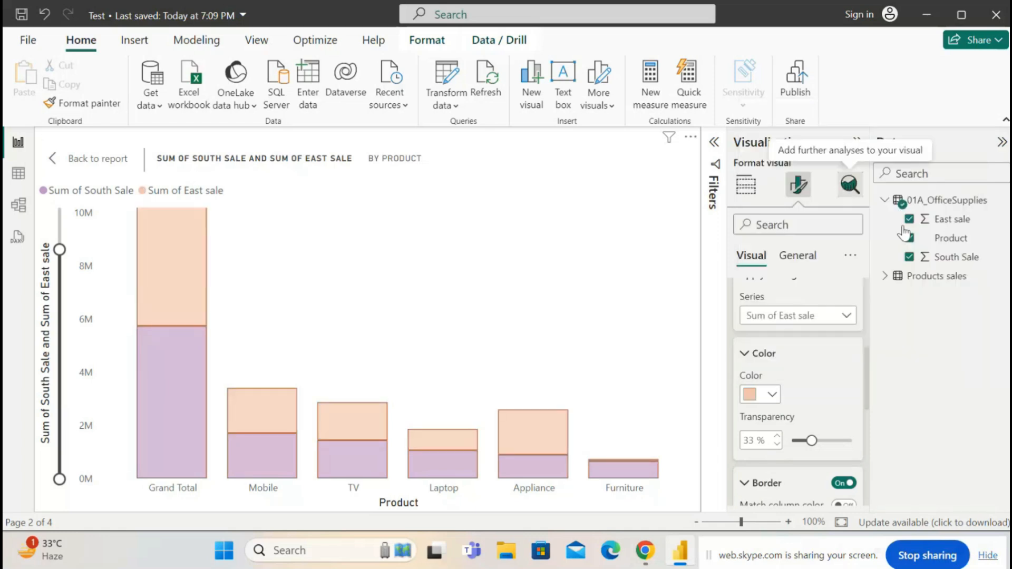
click(773, 397)
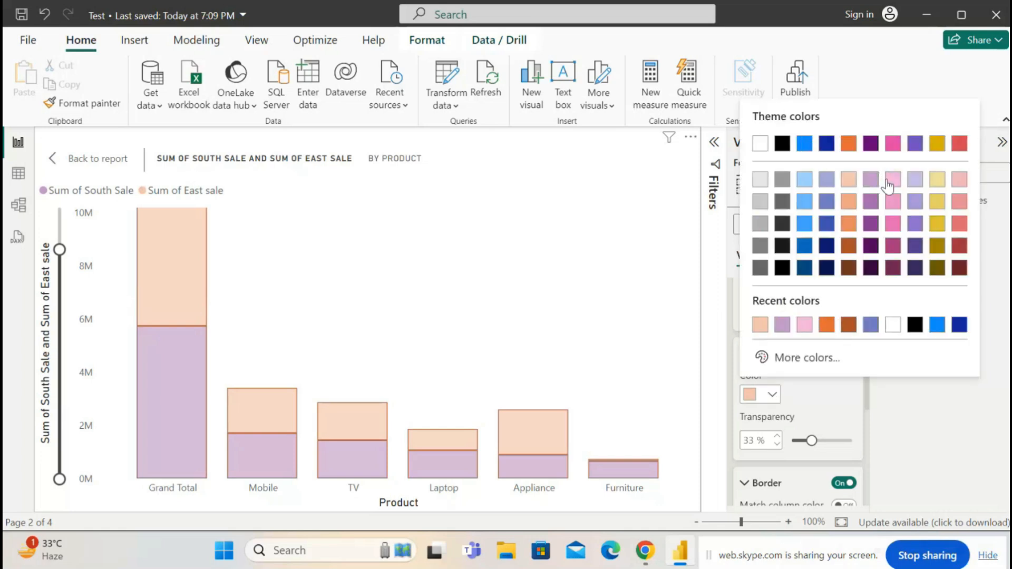
click(914, 182)
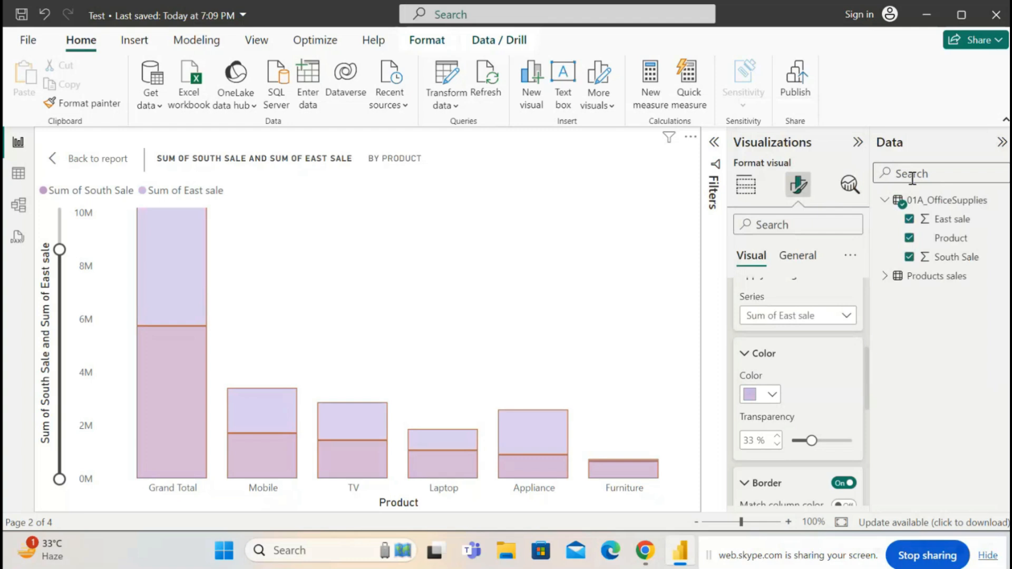
click(773, 396)
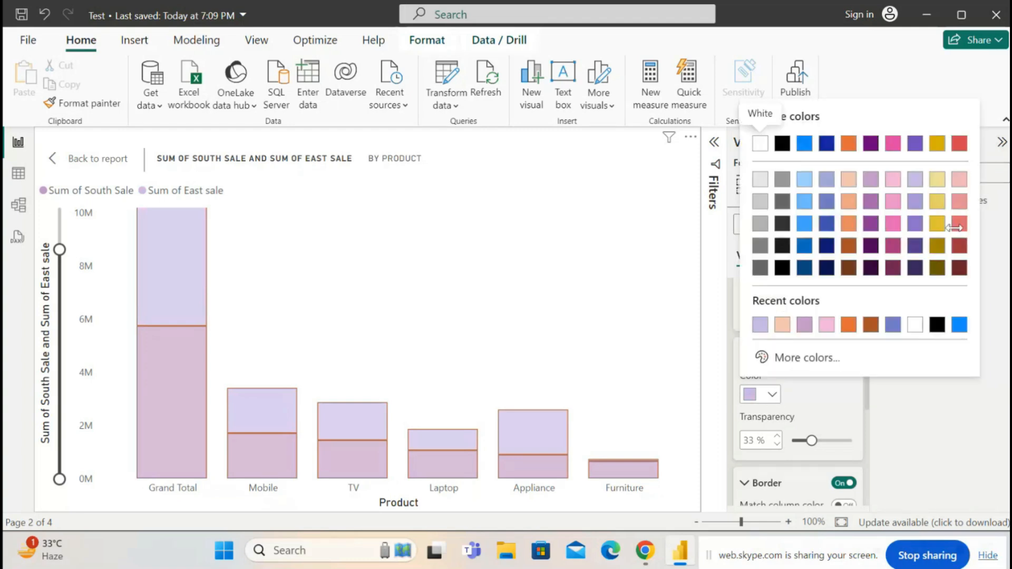
click(942, 183)
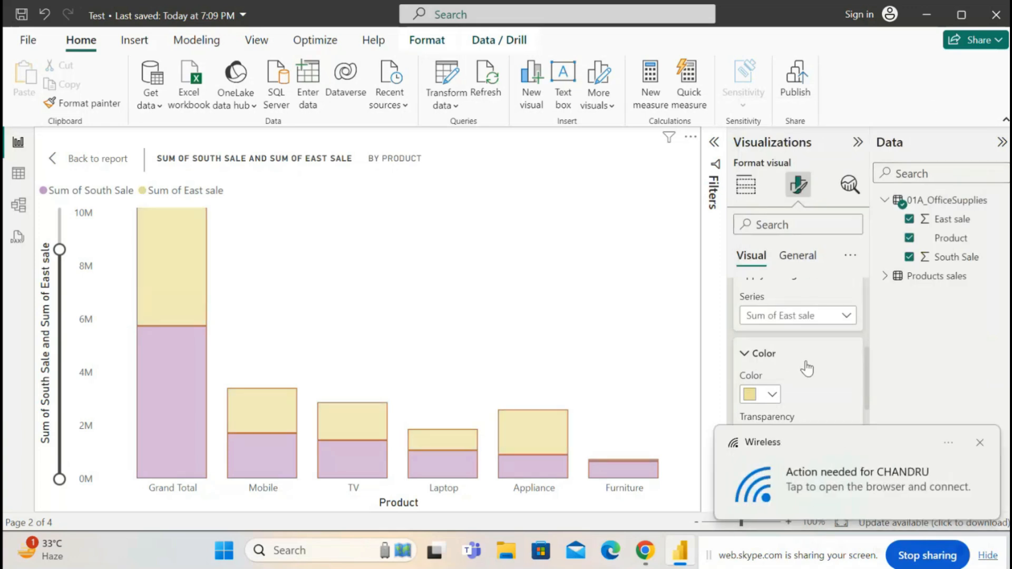
click(981, 443)
drag(869, 382, 878, 306)
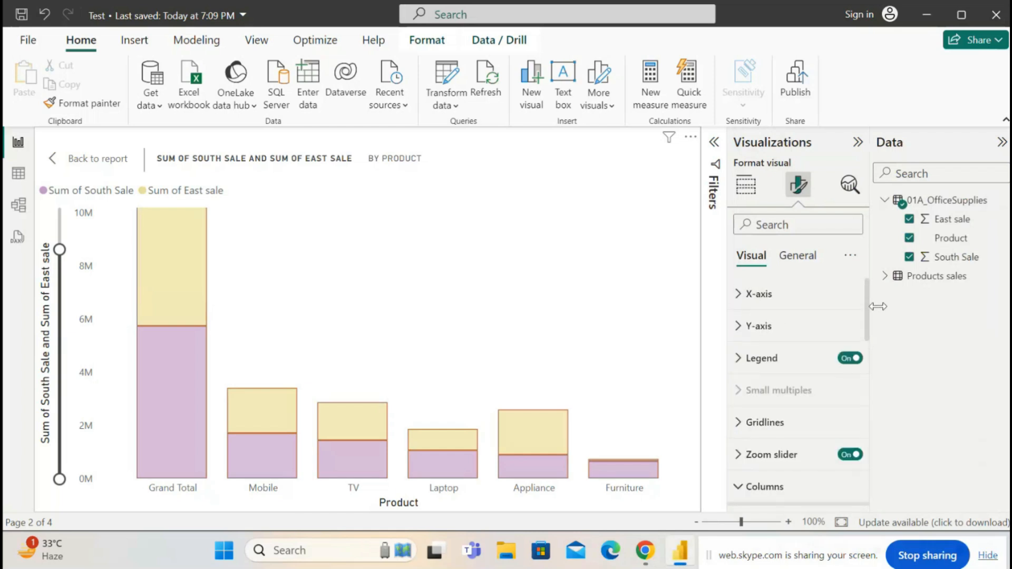
click(742, 488)
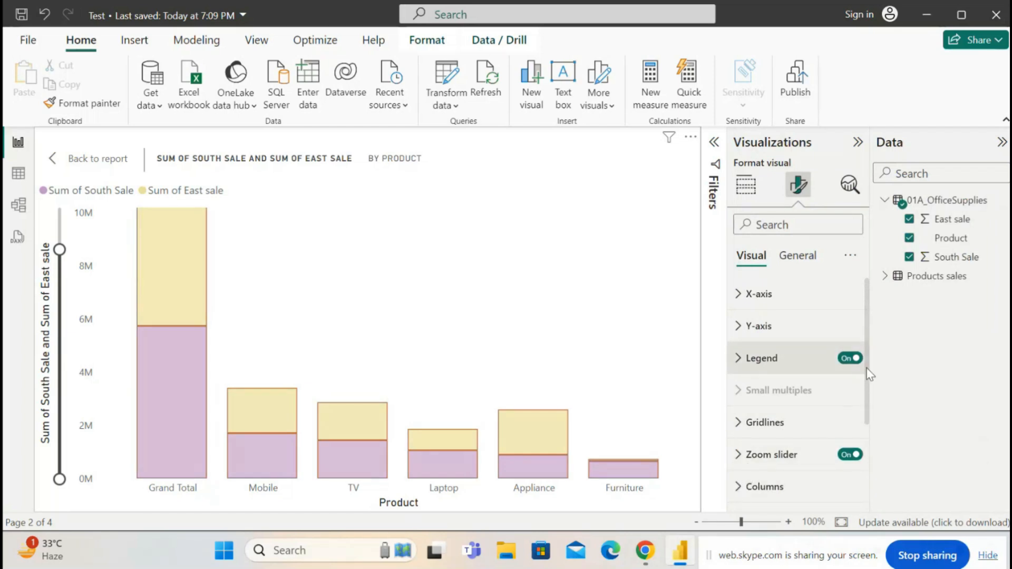
Step: Turn on both the data labels and the total labels for the stacked columns
drag(869, 371, 865, 446)
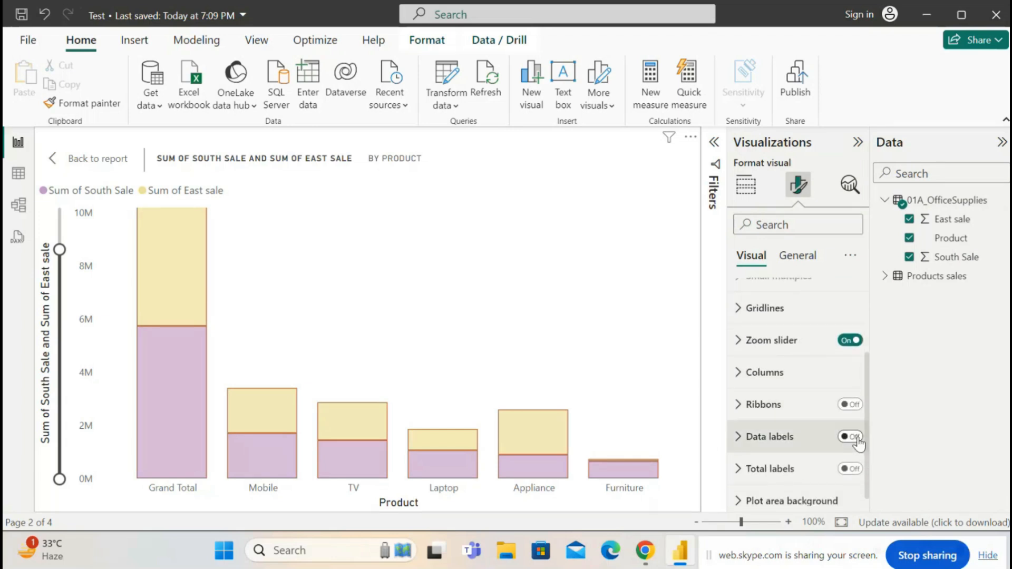
click(856, 440)
mouse_move(169, 405)
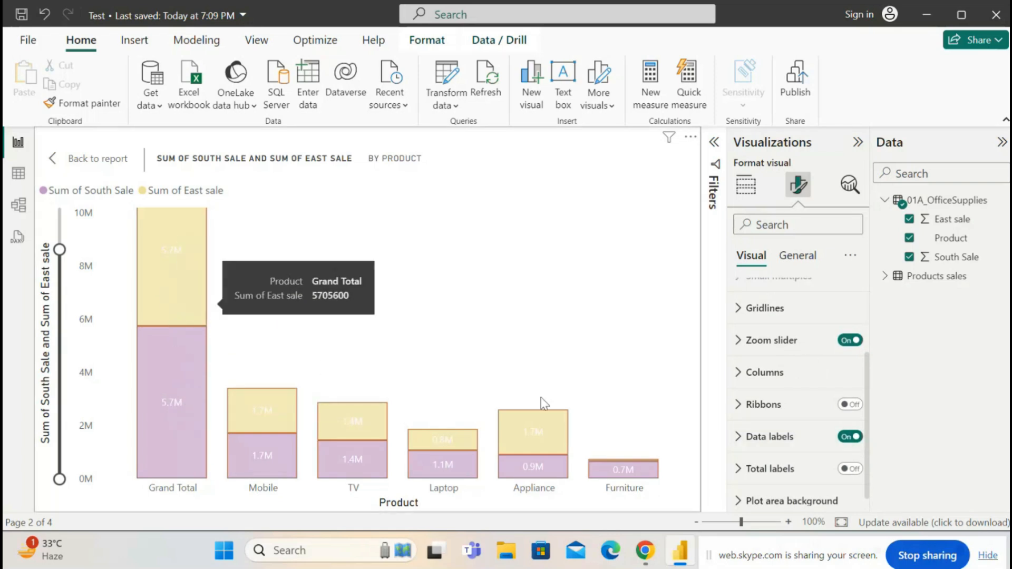
click(858, 473)
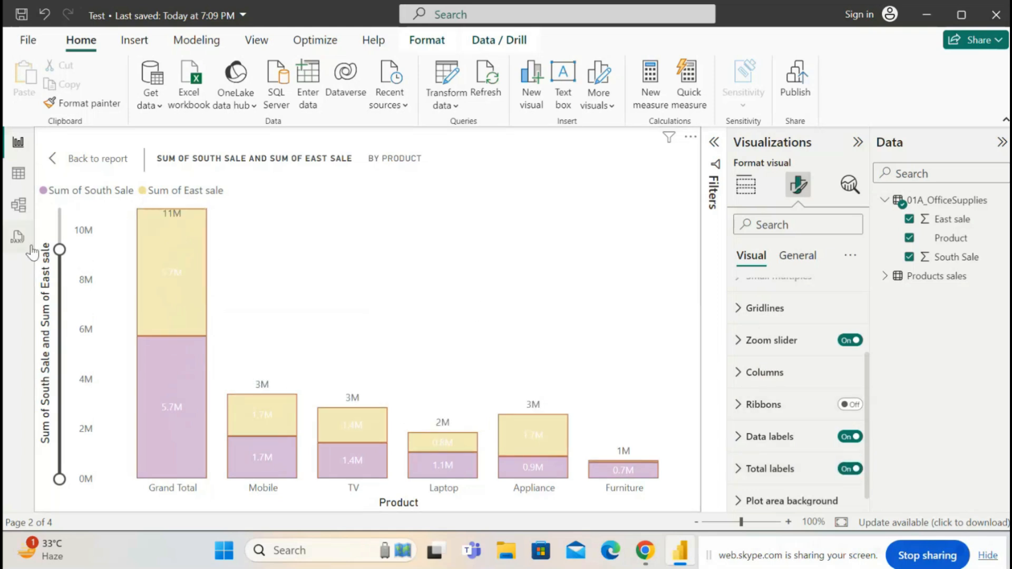
Step: Extend the value axis zoom slider to its full range and look over the Total labels options
drag(58, 250, 59, 208)
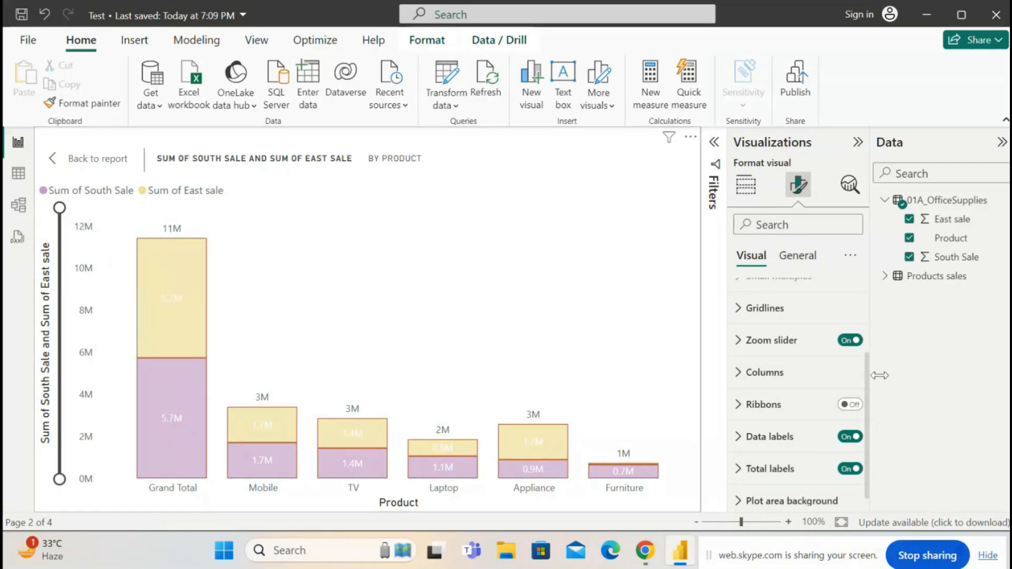
click(743, 474)
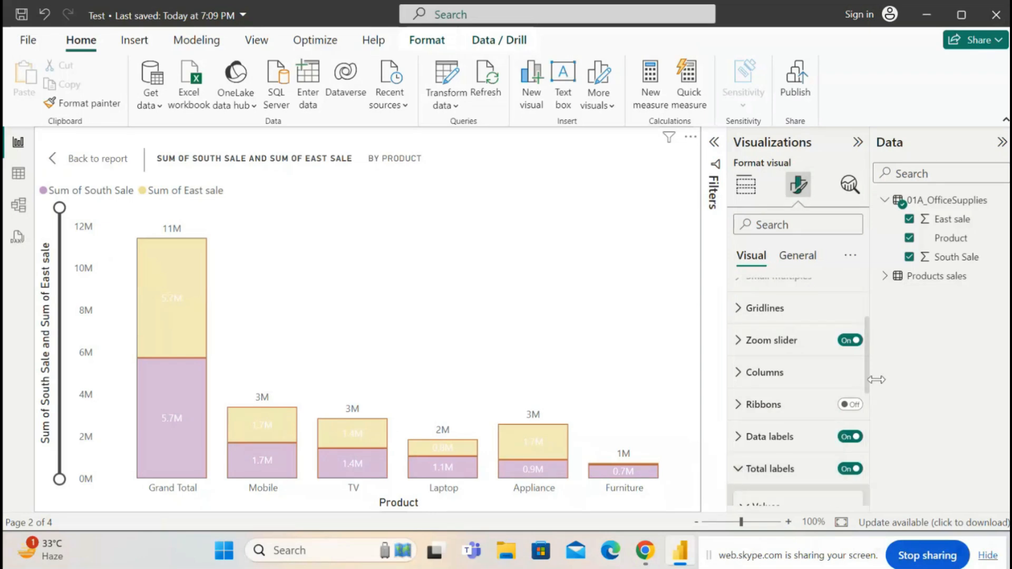
mouse_move(870, 385)
mouse_down()
mouse_move(870, 505)
mouse_move(865, 375)
mouse_up()
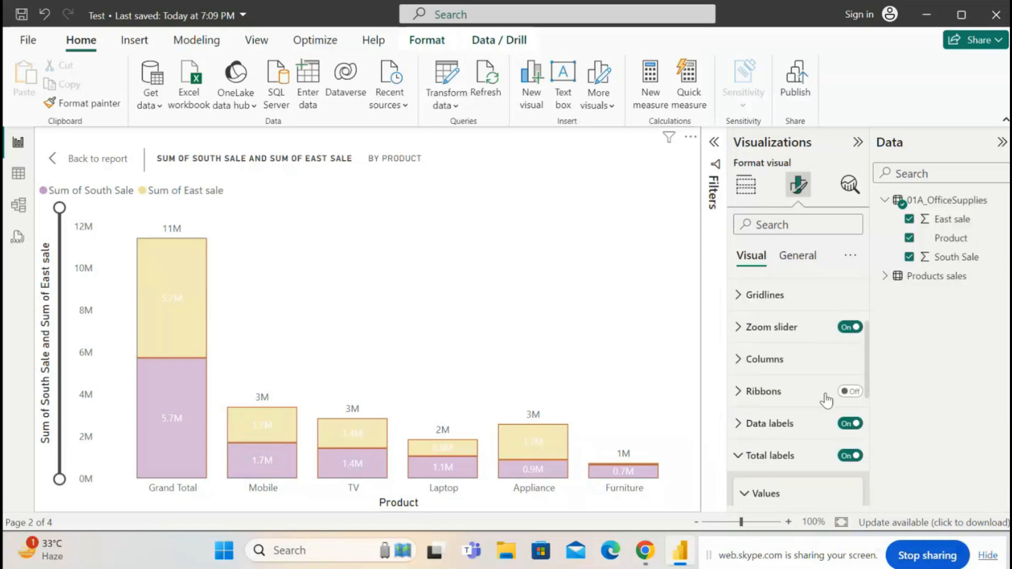
click(735, 456)
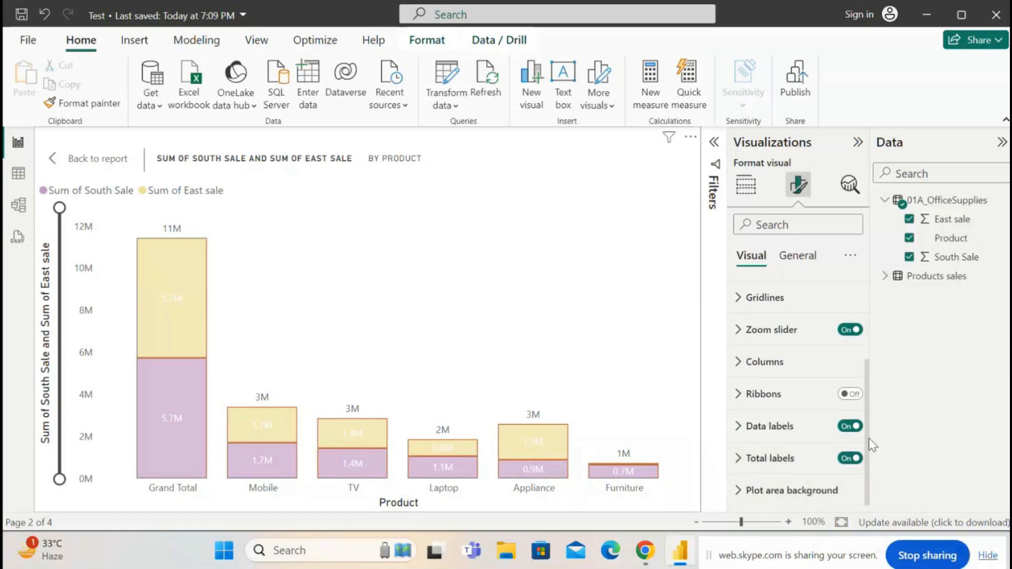
click(737, 505)
drag(868, 369, 871, 449)
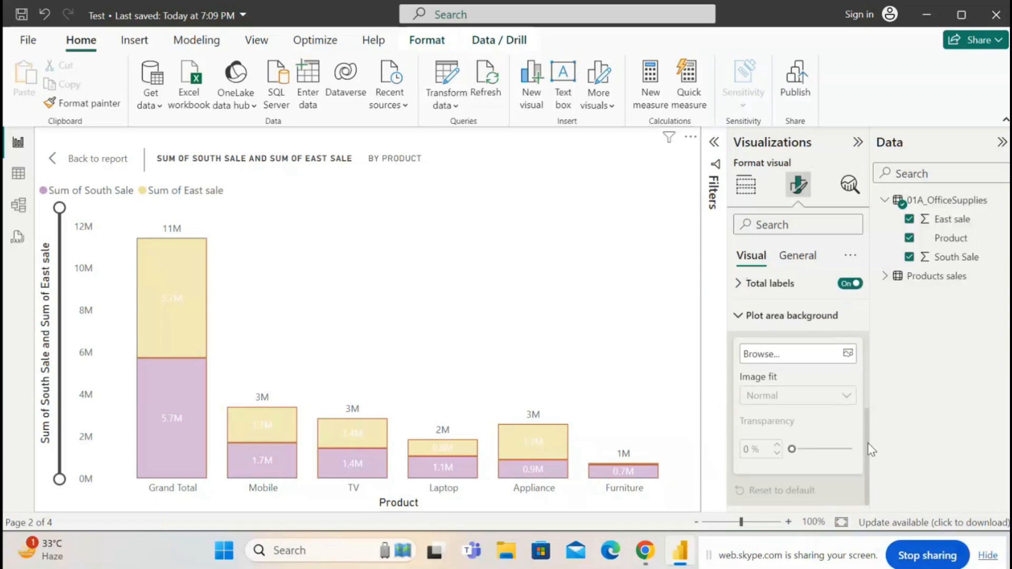
click(849, 354)
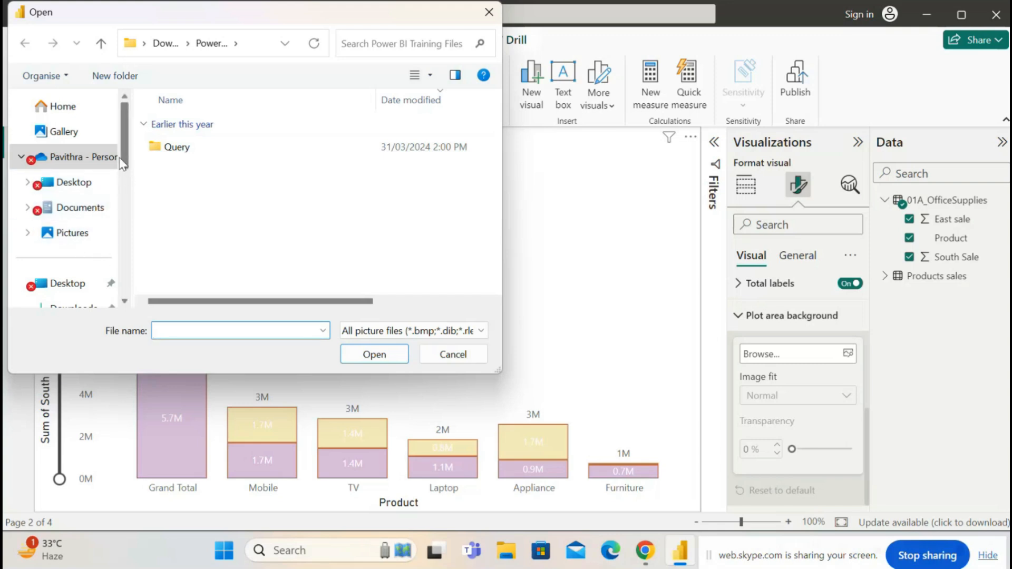
drag(123, 164, 125, 180)
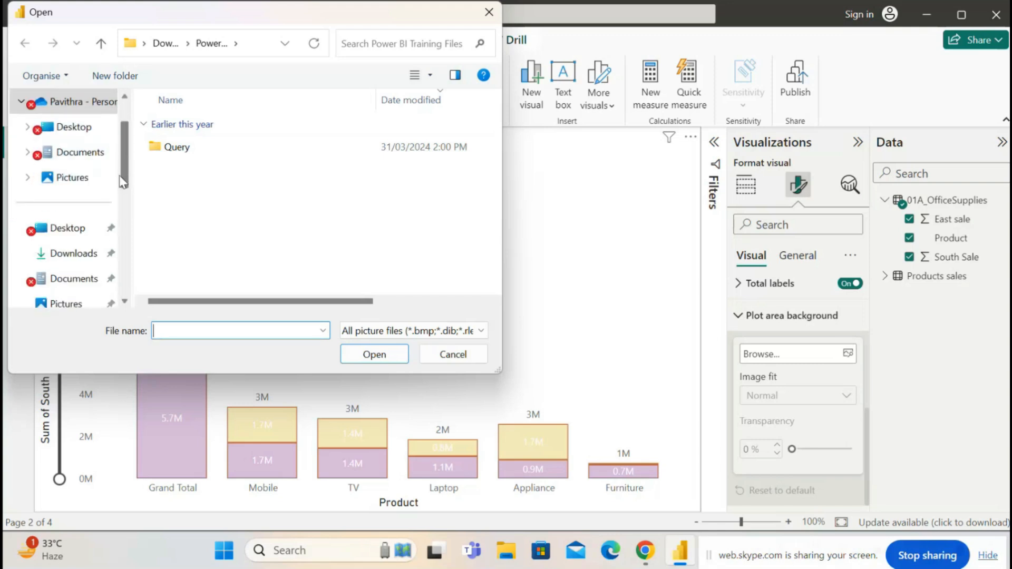
click(61, 253)
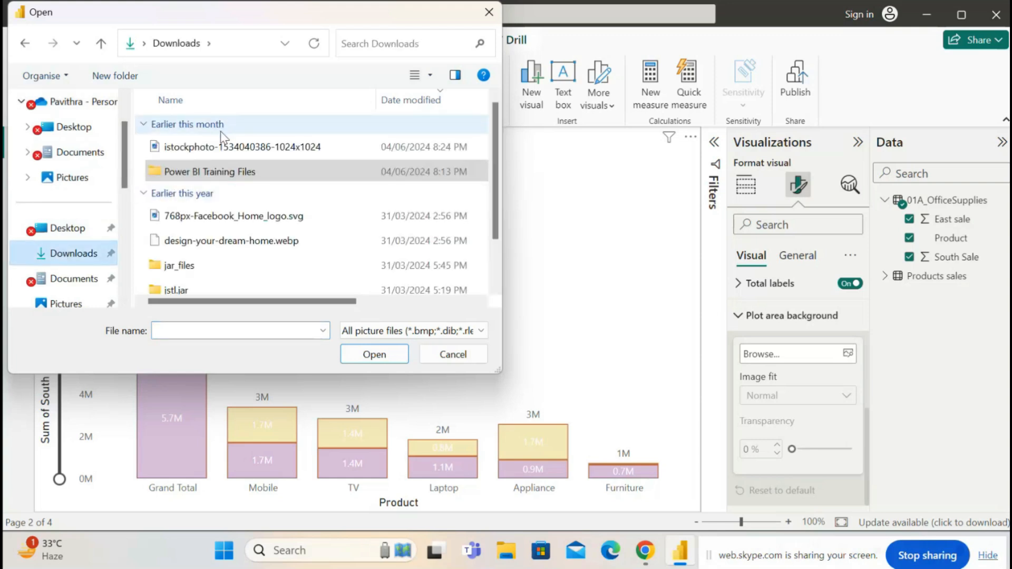
click(214, 149)
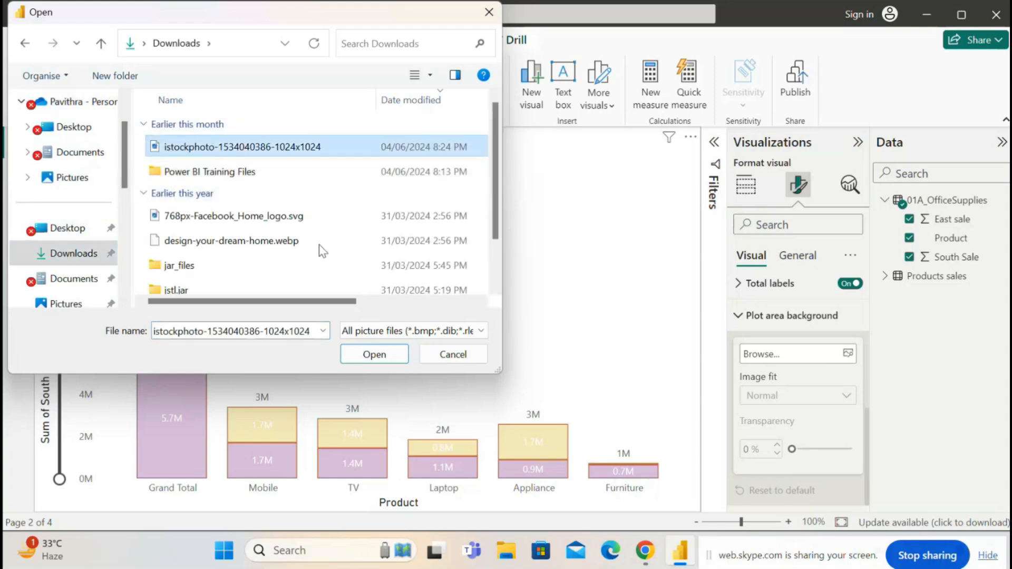
click(373, 350)
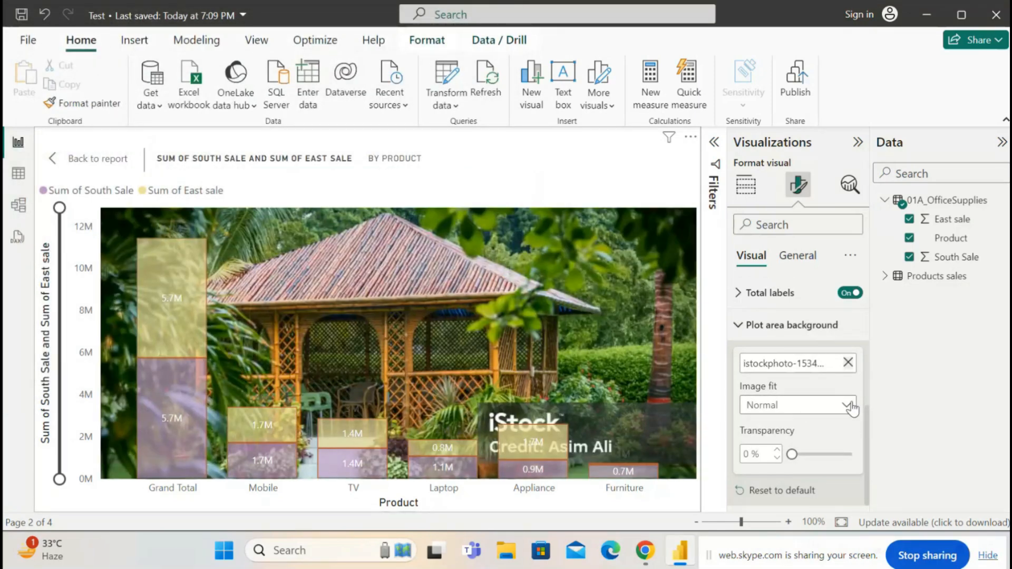
Step: Set the background image's fit to Fit with 80% transparency and return to the report page
click(848, 406)
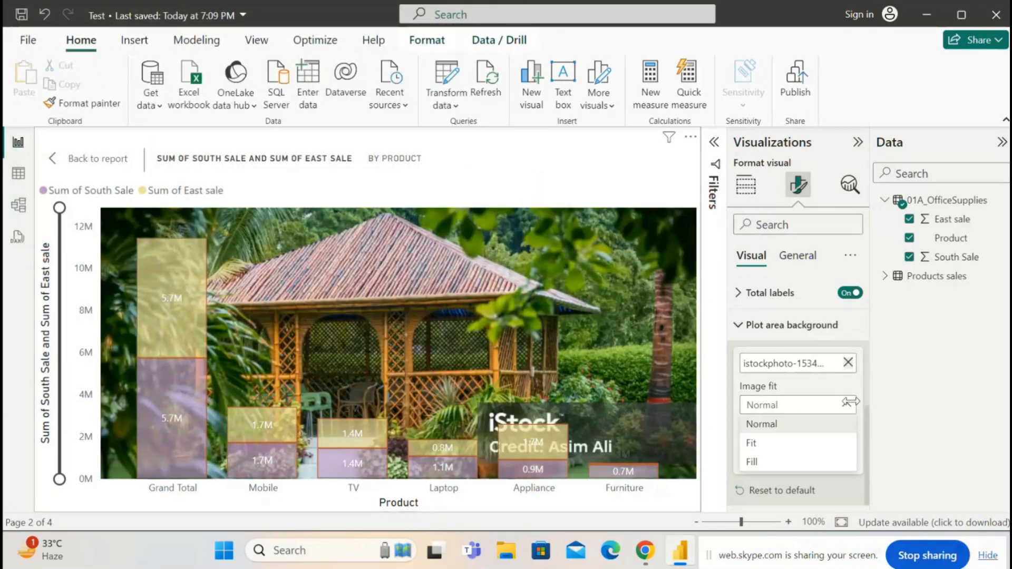
click(767, 446)
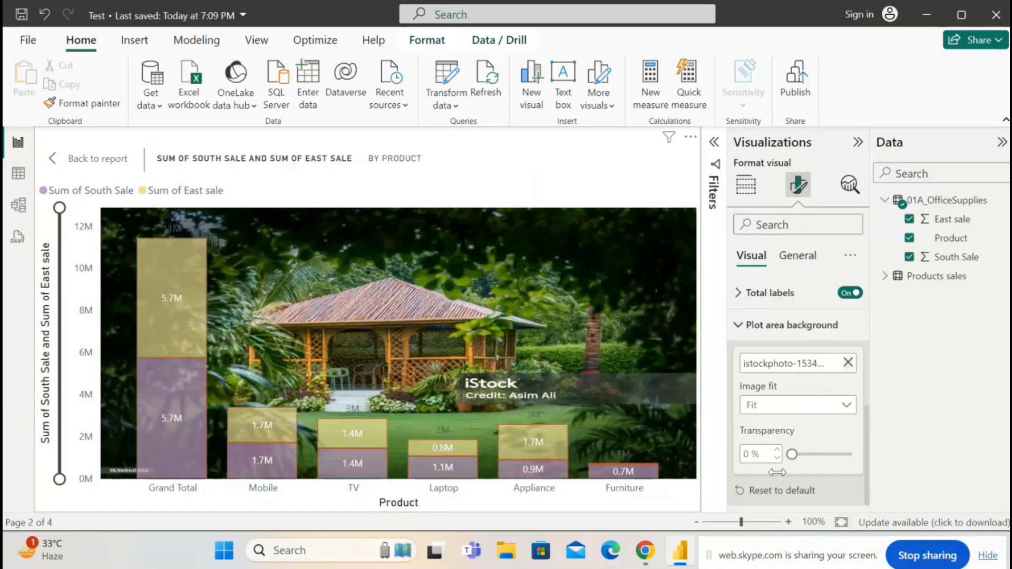
drag(794, 453, 840, 462)
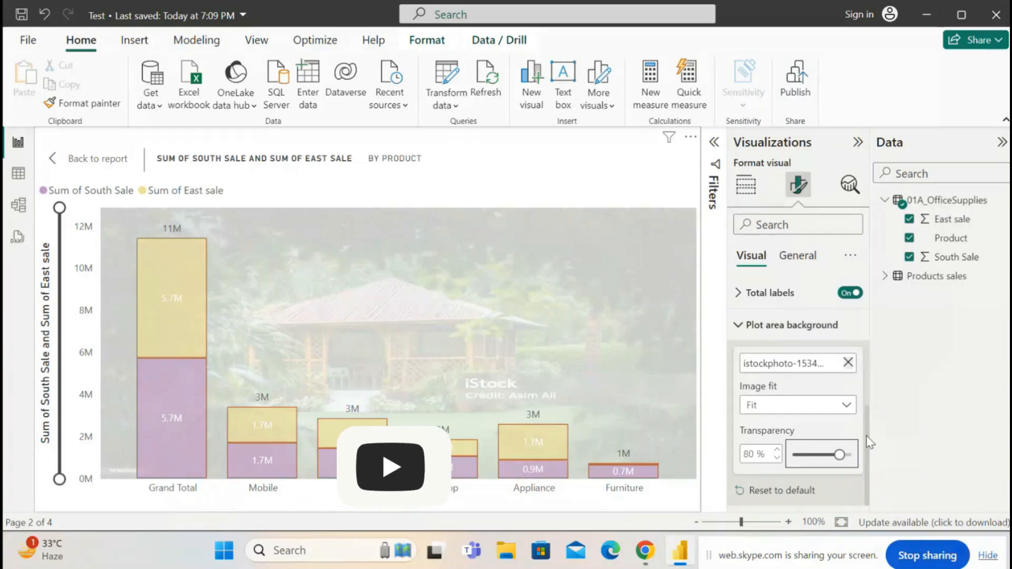
click(741, 330)
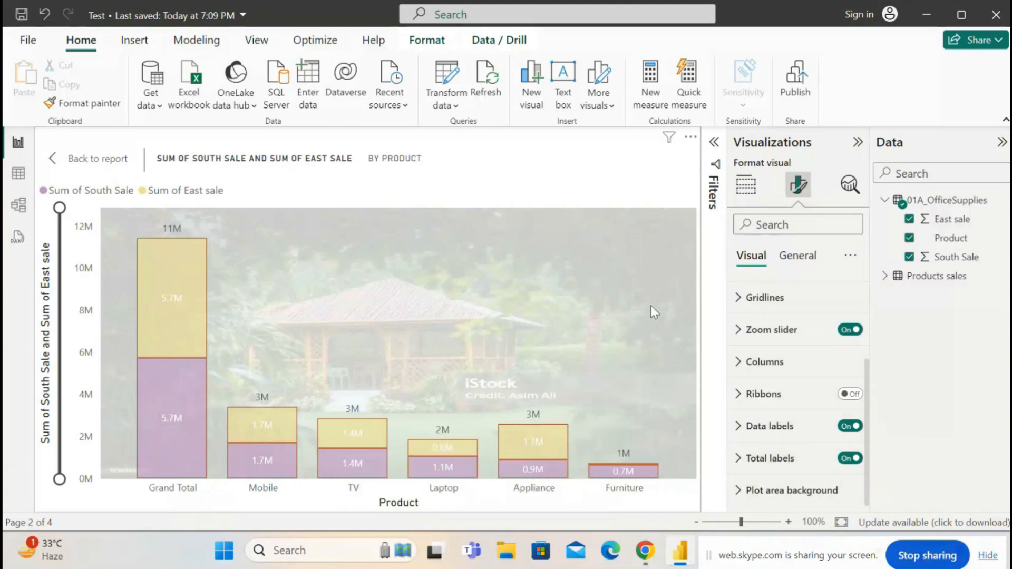
click(115, 158)
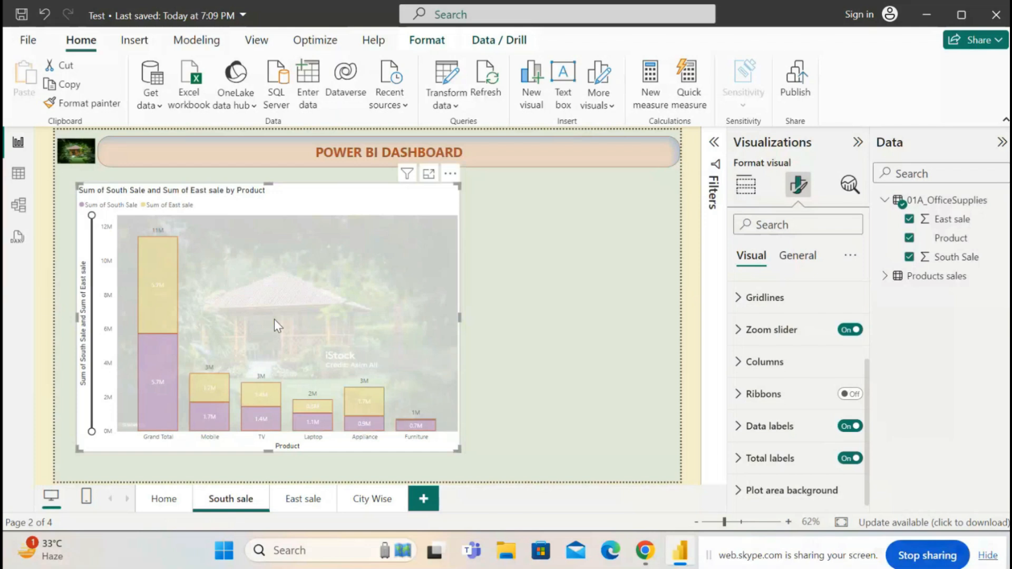
Step: Compare the chart's Visual and General formatting categories and look over its size and position properties
click(810, 262)
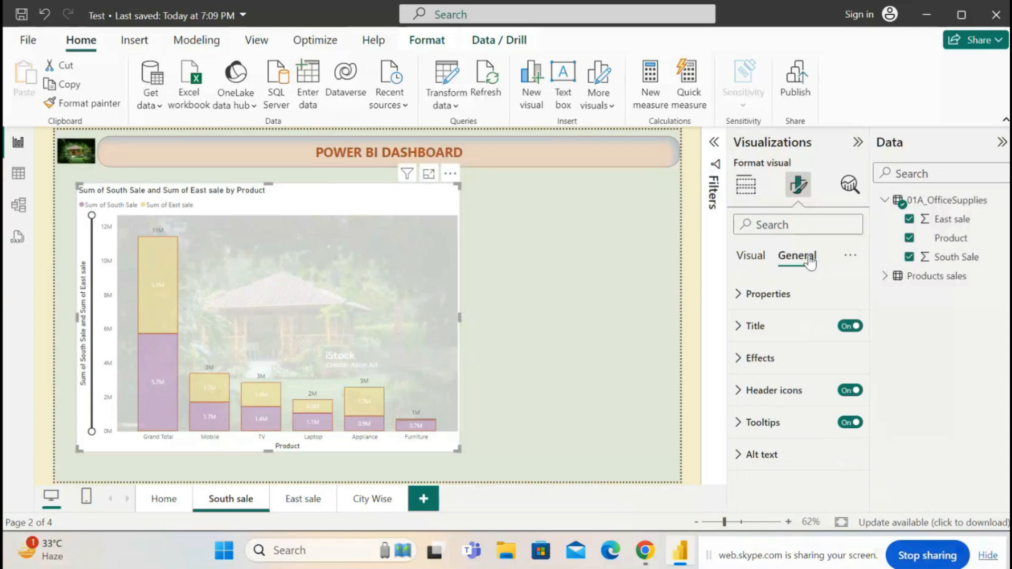
click(747, 260)
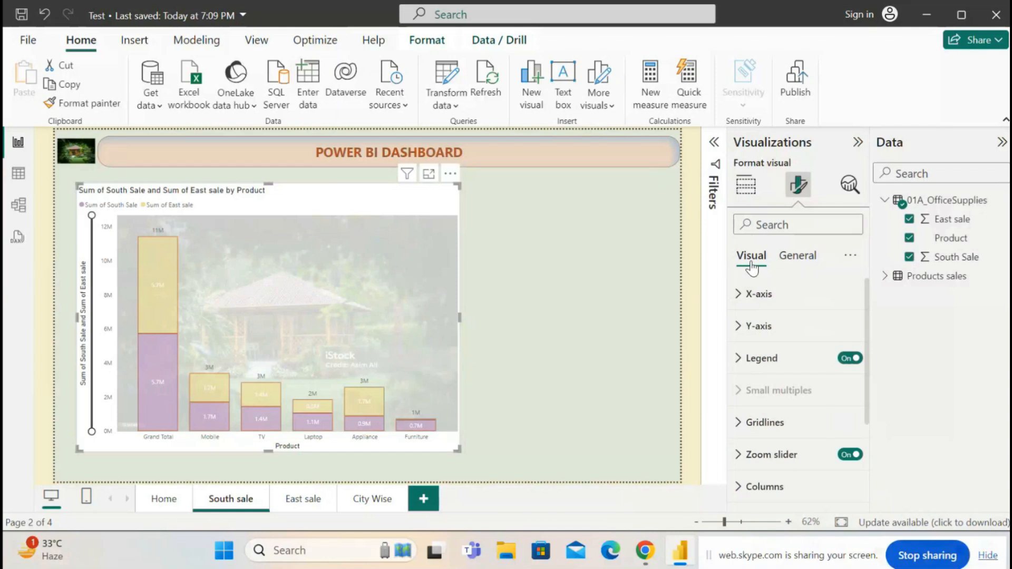
click(803, 260)
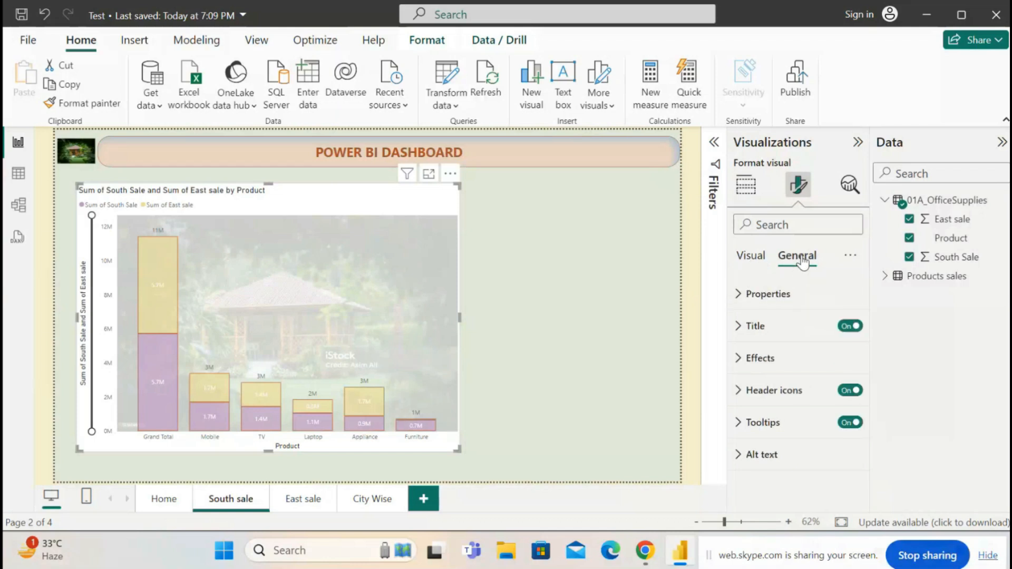
click(735, 297)
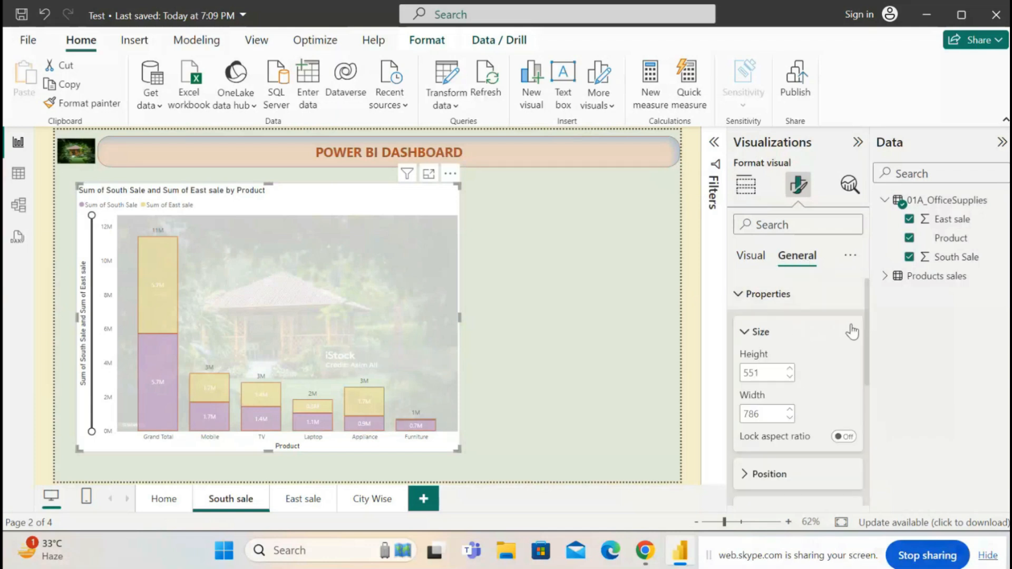
drag(867, 334, 872, 309)
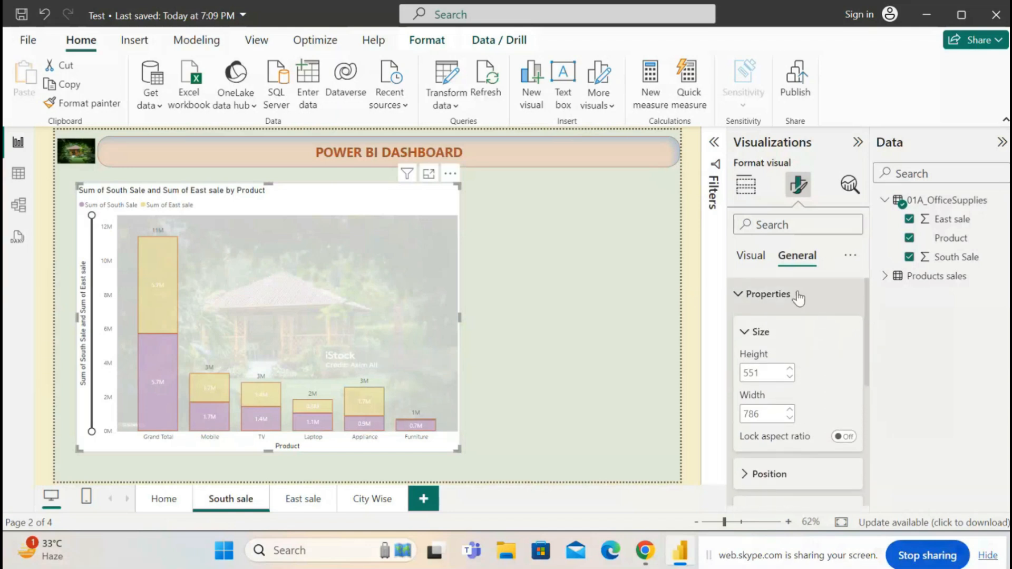
click(743, 296)
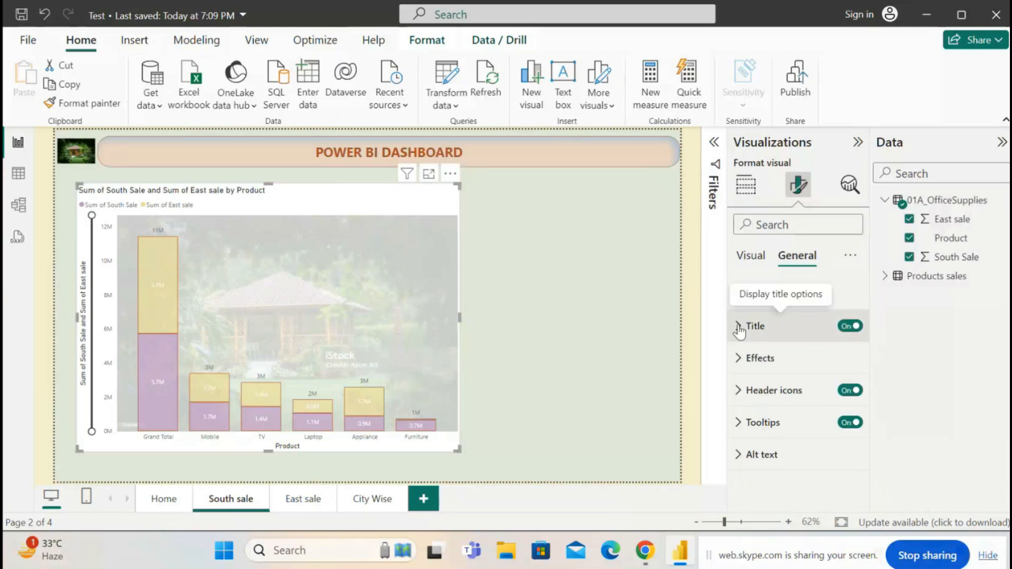
Step: Replace the chart's title text with "Total of south and east sale"
click(738, 328)
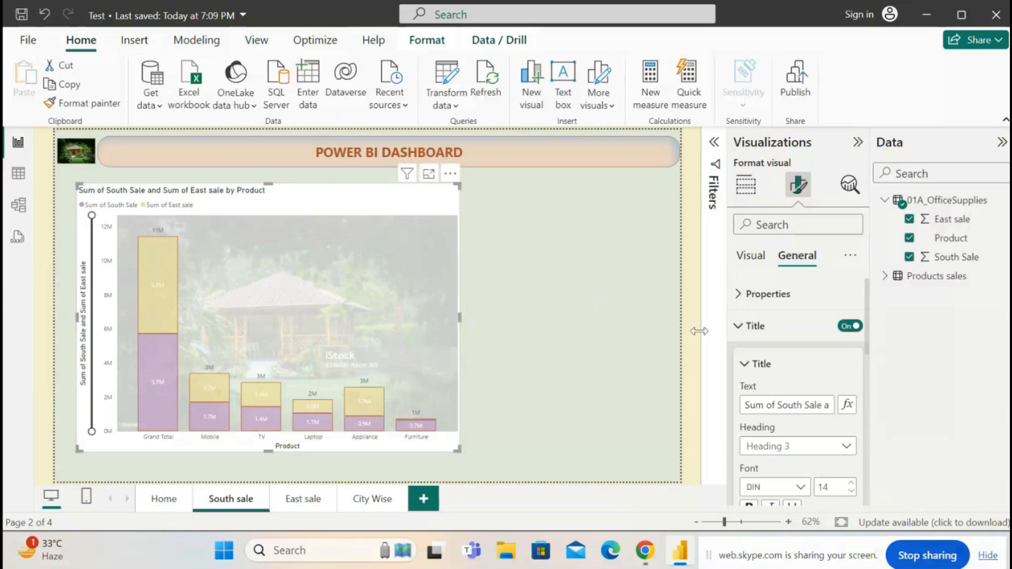
click(785, 406)
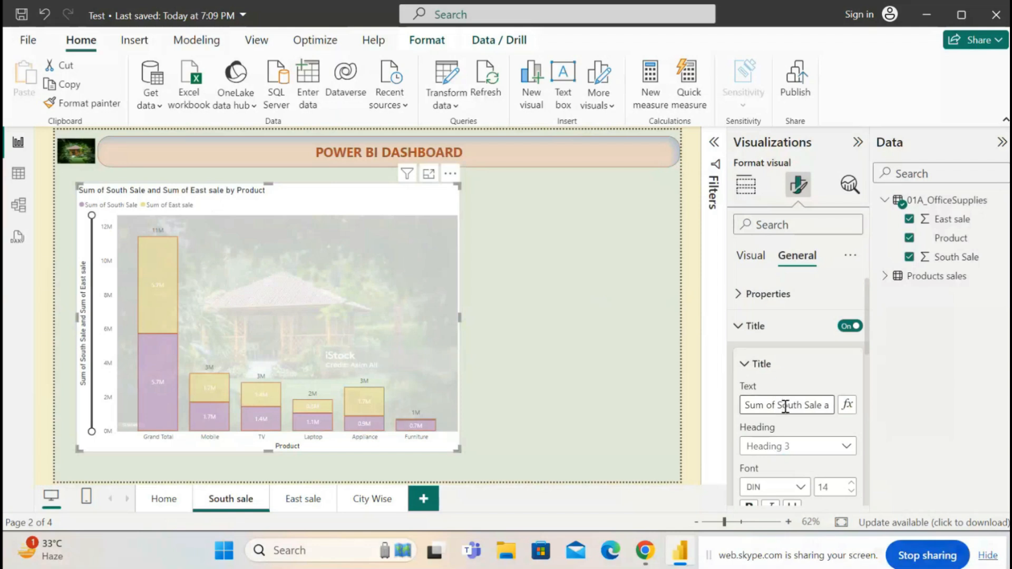
key(ctrl+a)
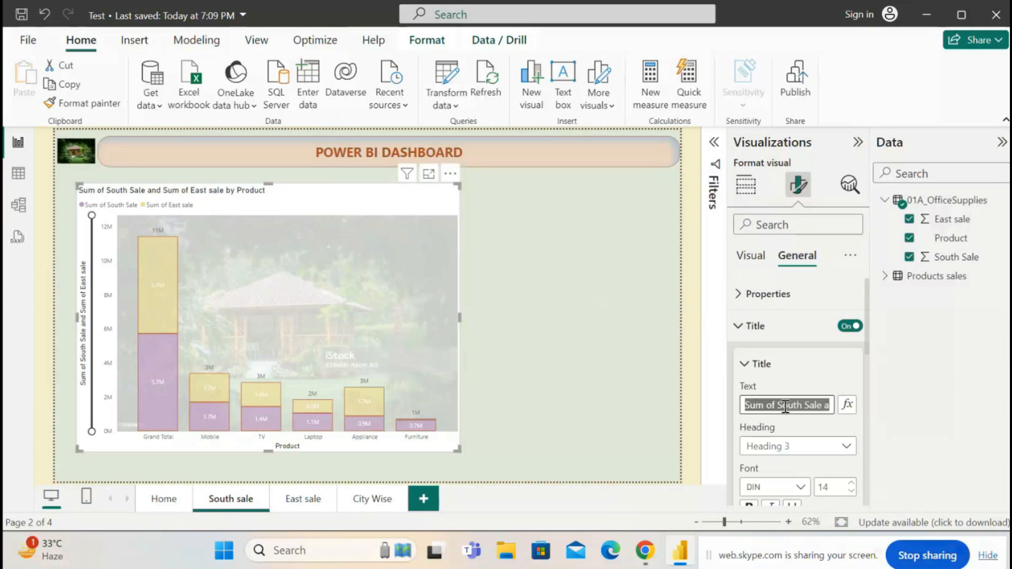
key(BackSpace)
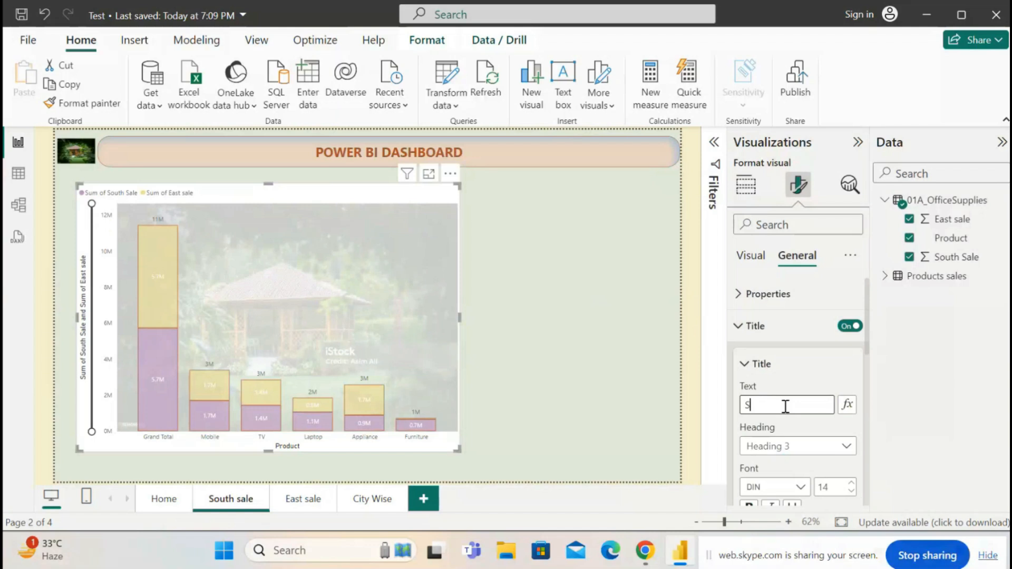
text(South)
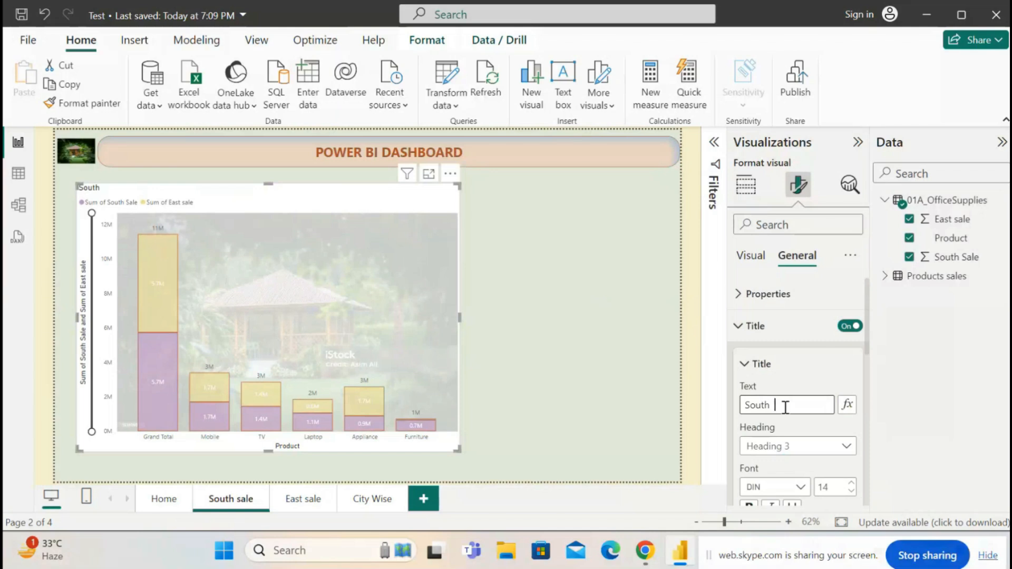
text(T)
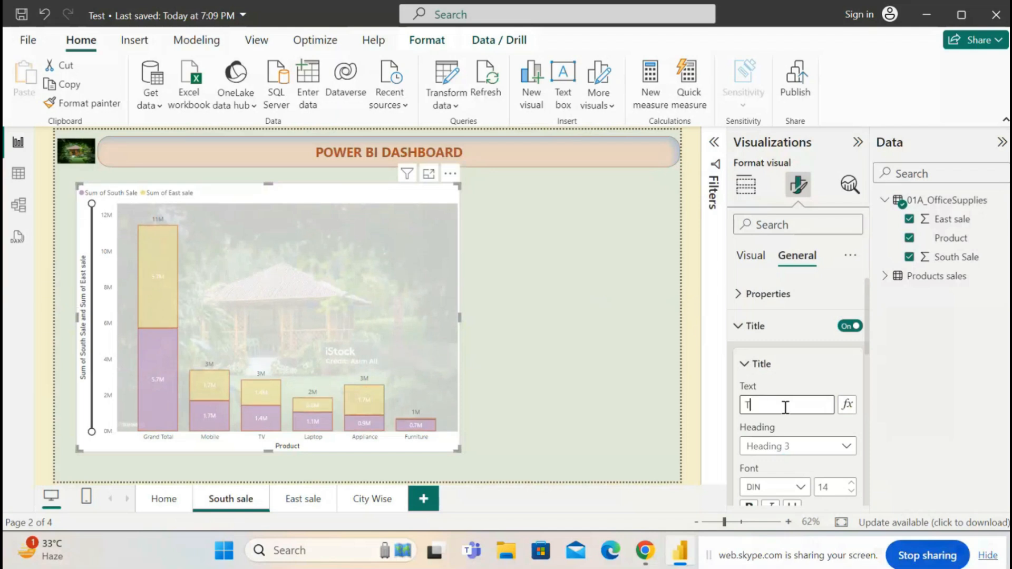
text(otal of south and east)
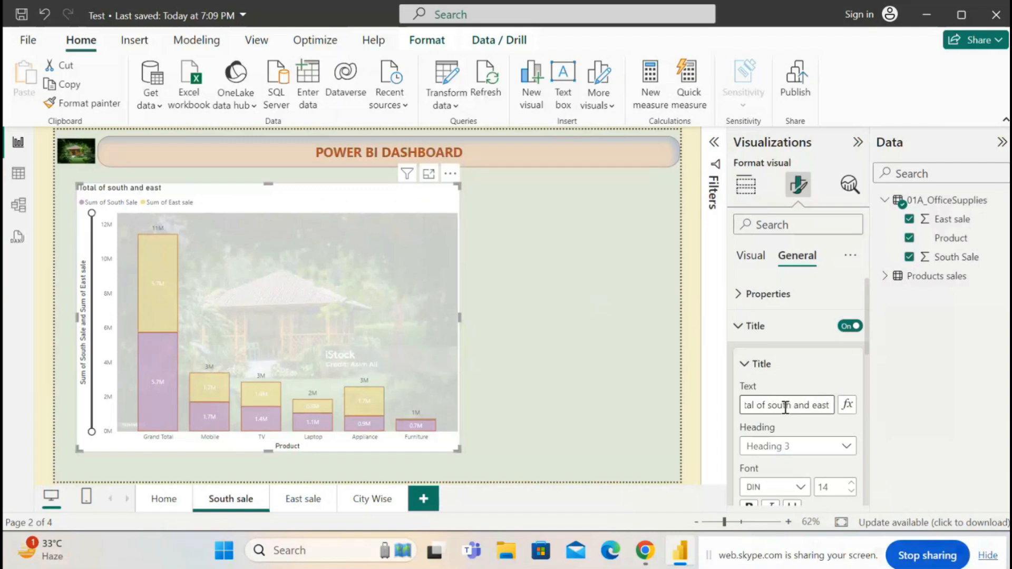
text( sLW)
key(BackSpace)
key(BackSpace)
text(A)
key(BackSpace)
text(ale)
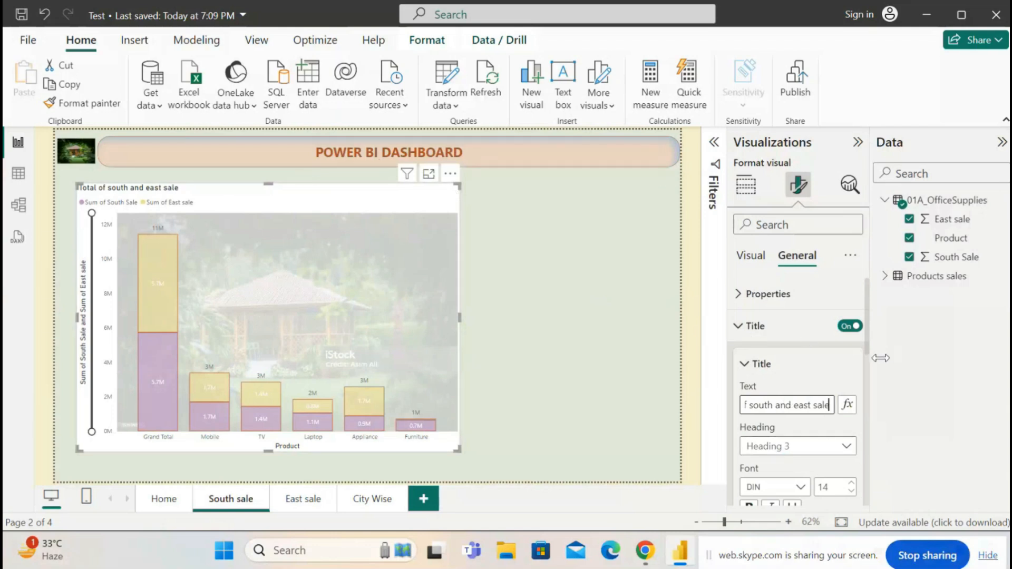
Step: Format the chart title in bold Arial Black at size 20 with the dark orange text color #ad5129
scroll(869, 340, down, 3)
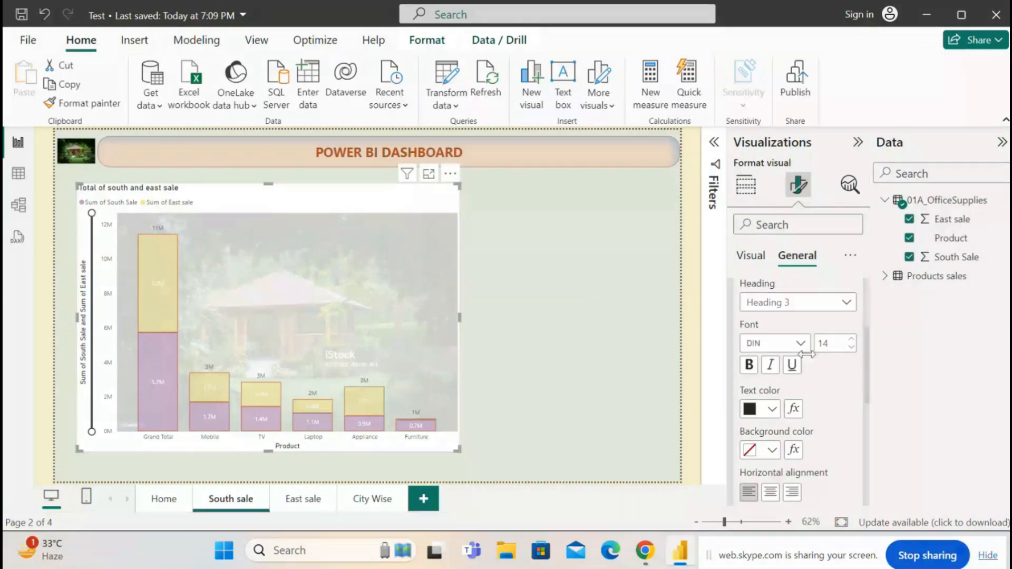
click(799, 344)
click(783, 108)
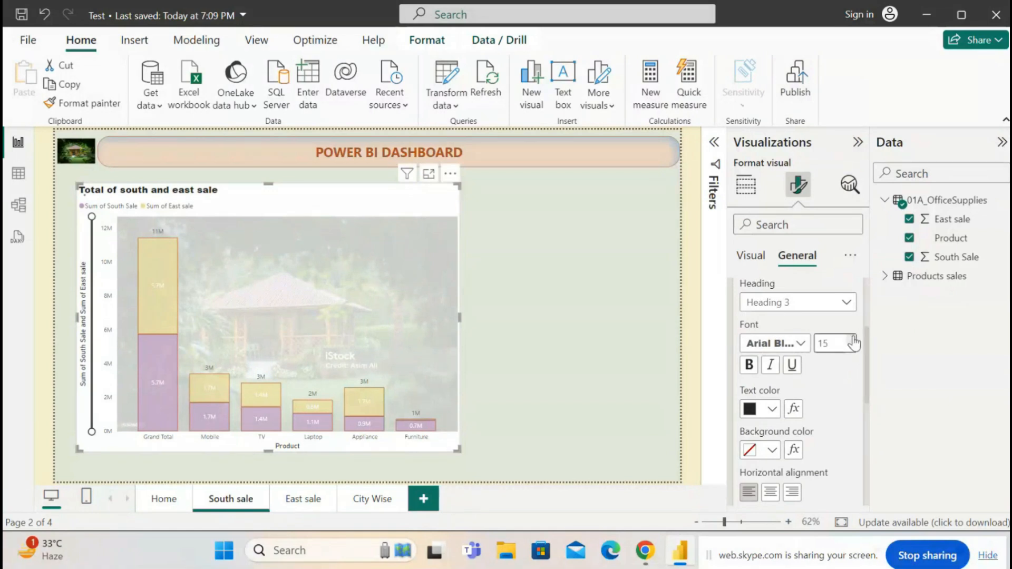
click(749, 365)
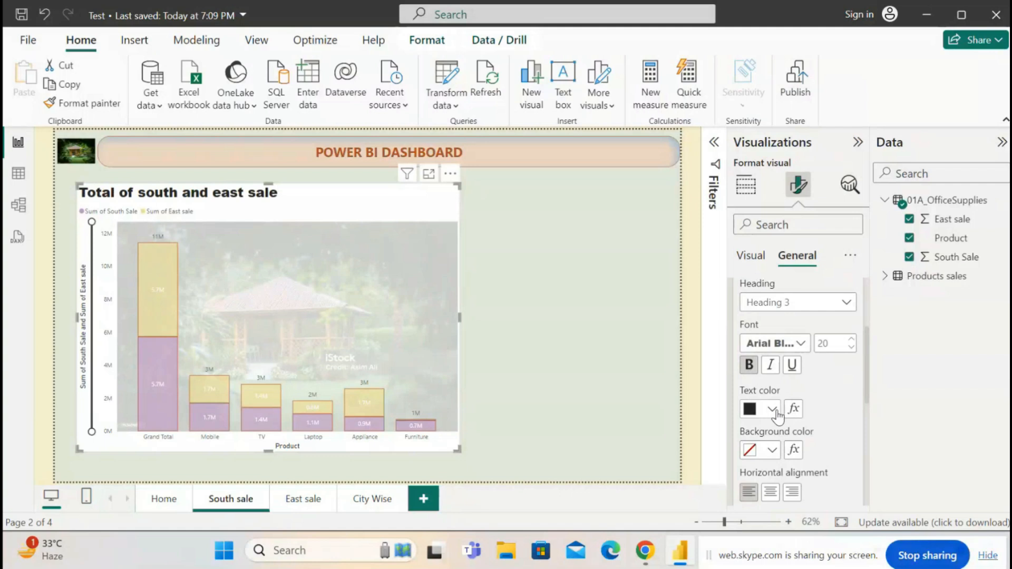
click(772, 410)
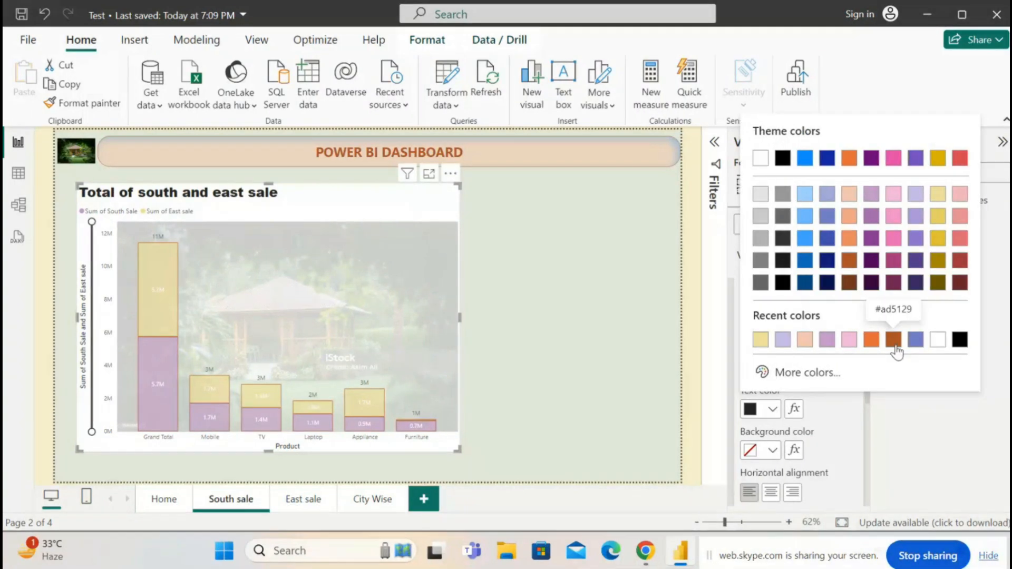
click(894, 340)
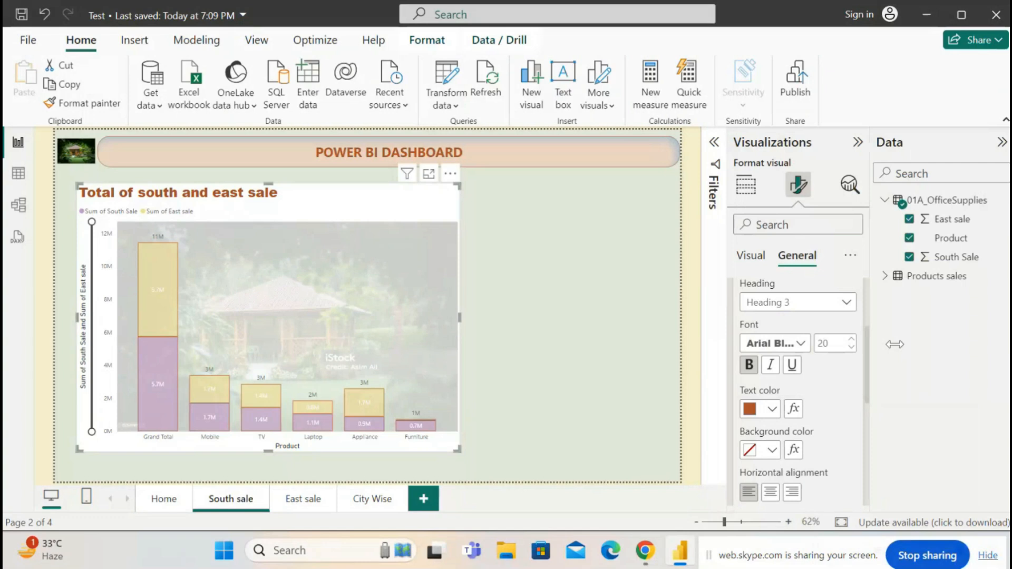
Step: Give the chart title a light yellow background color and center it horizontally
click(773, 451)
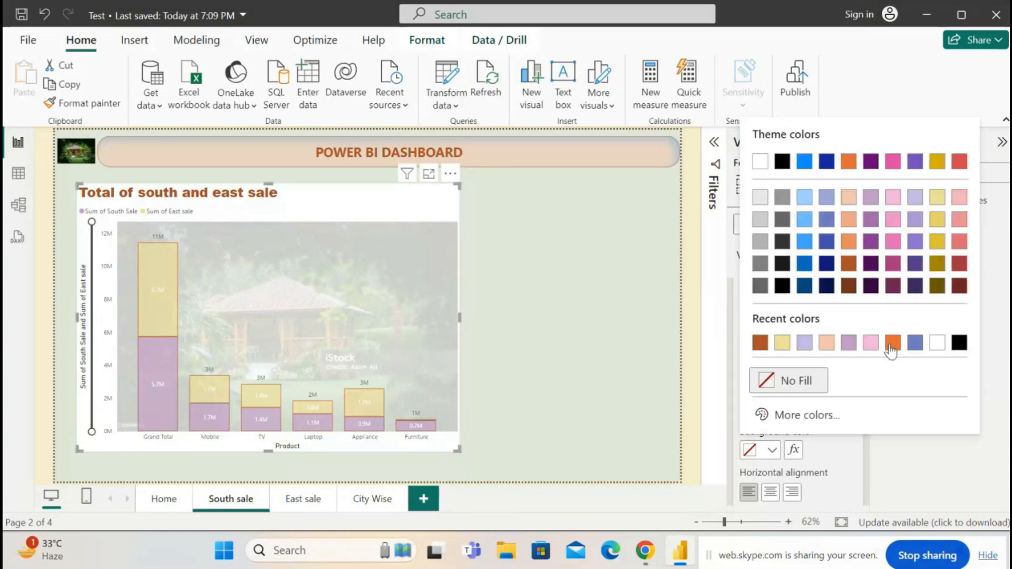
click(938, 198)
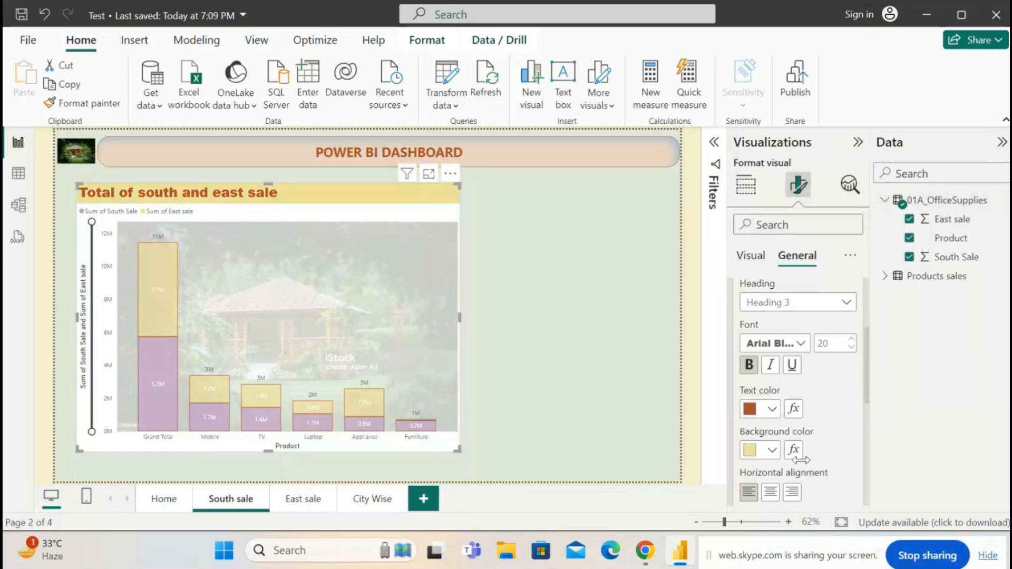
click(770, 493)
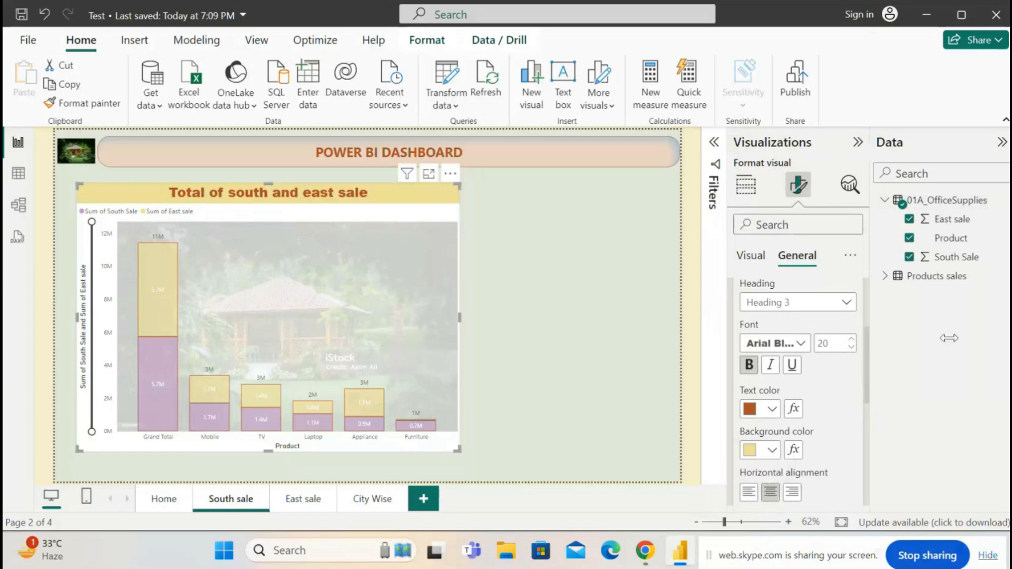
Step: Look over the remaining title options, including text wrap, subtitle, divider and spacing, and collapse the title settings
drag(866, 369, 866, 403)
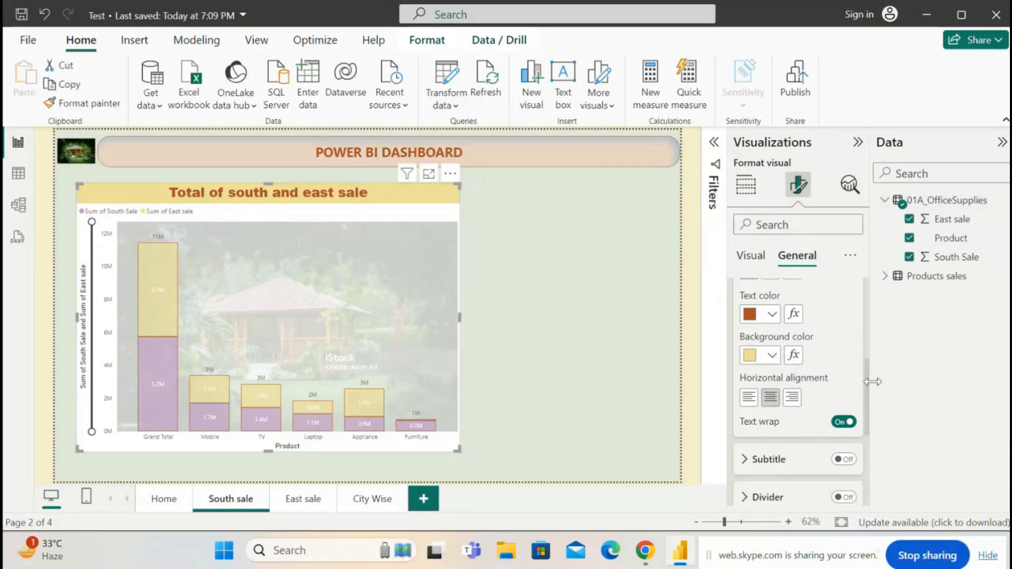
drag(867, 390, 877, 306)
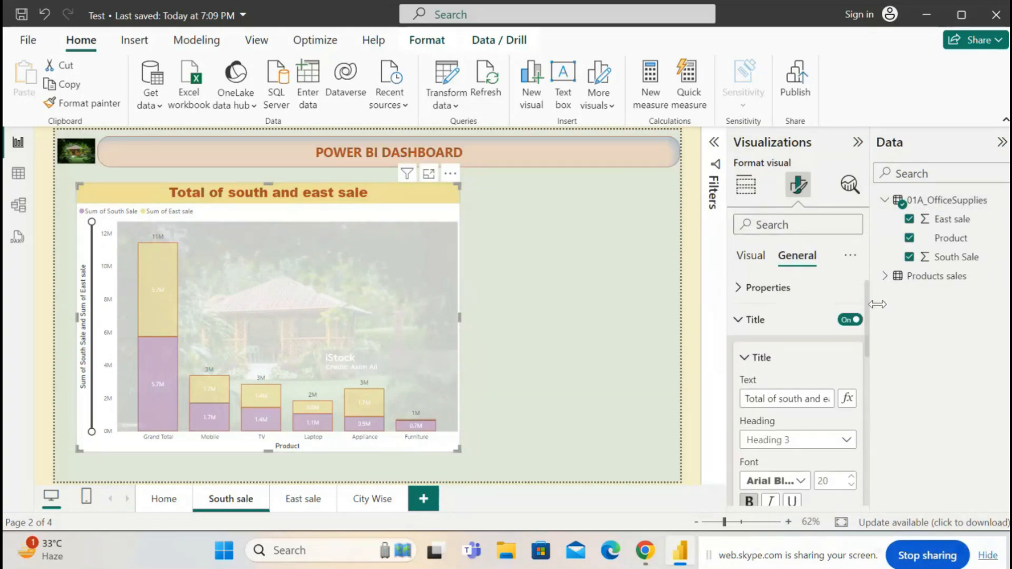
click(741, 326)
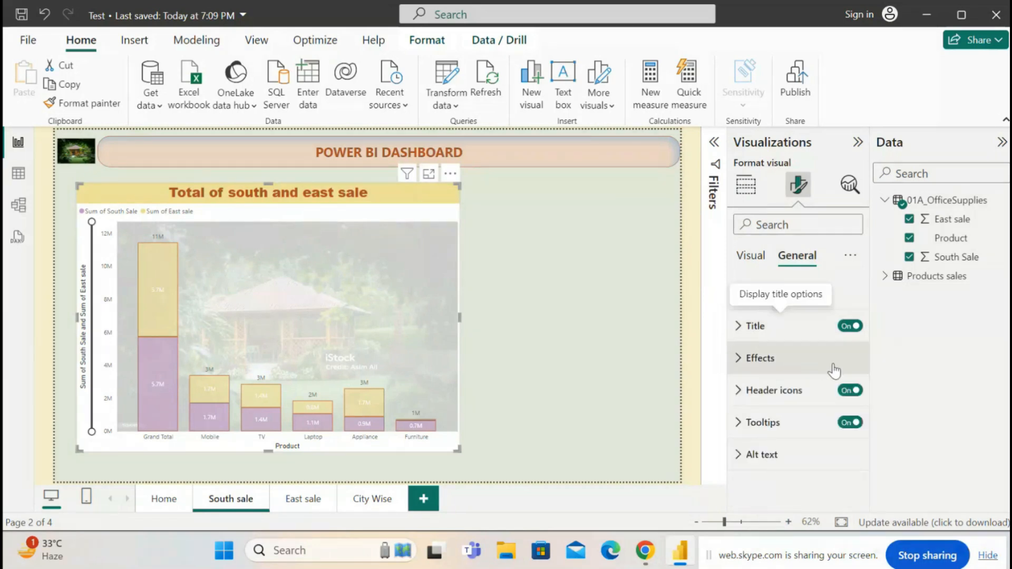
click(741, 326)
drag(867, 325, 869, 453)
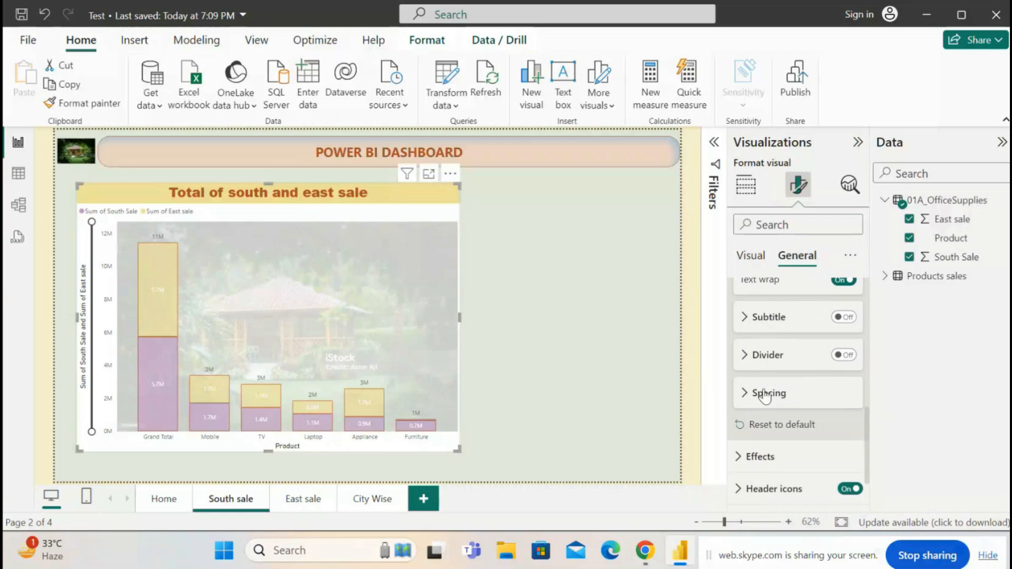
click(751, 359)
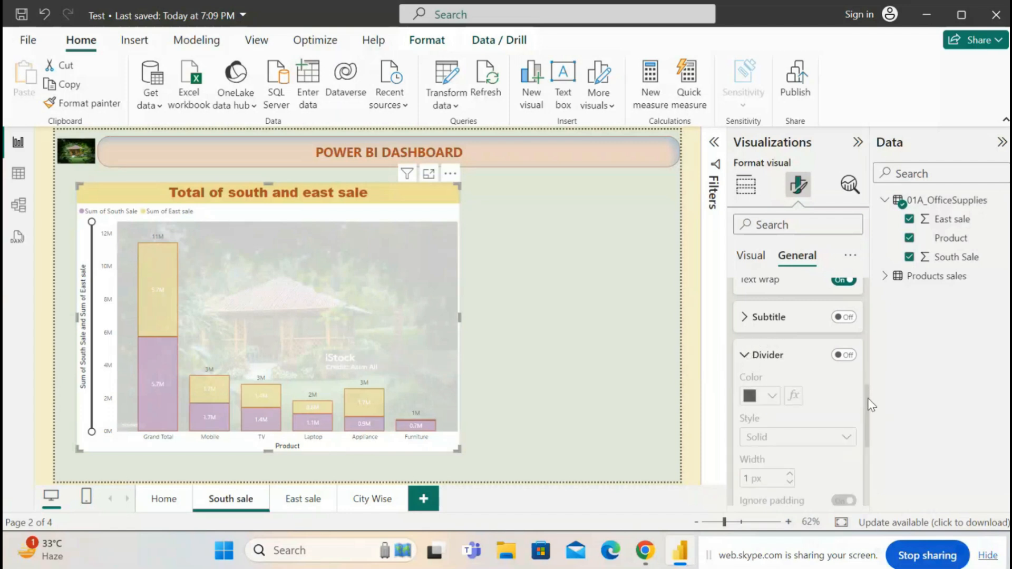
drag(869, 398, 877, 289)
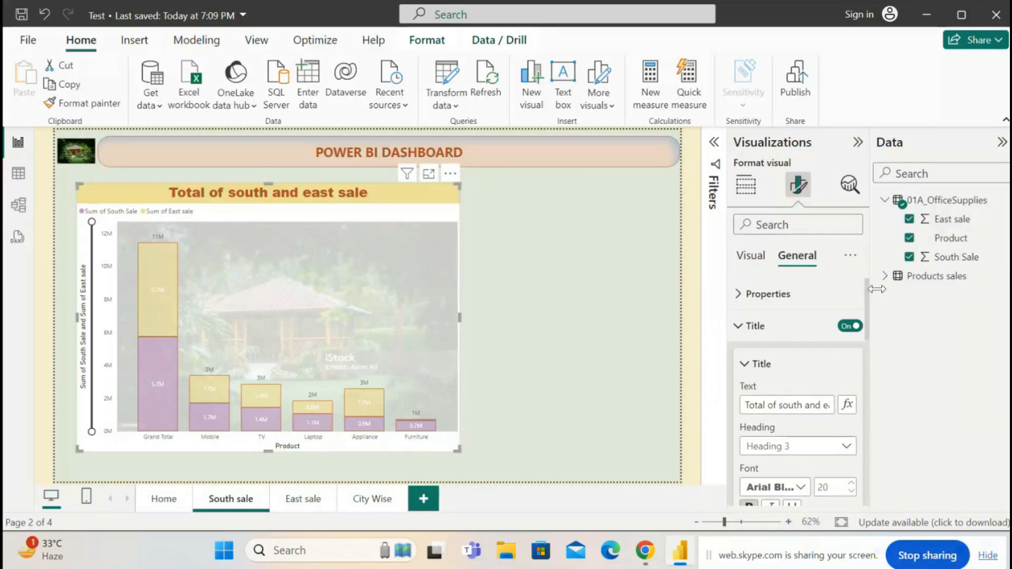
click(740, 328)
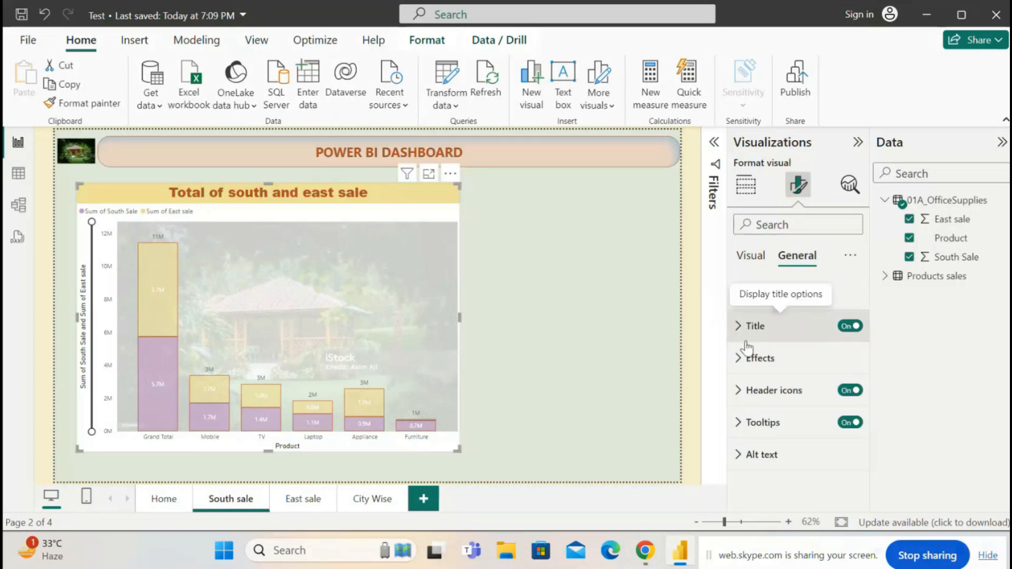
Step: Set the chart's background effect to a light orange color with 62% transparency
click(741, 372)
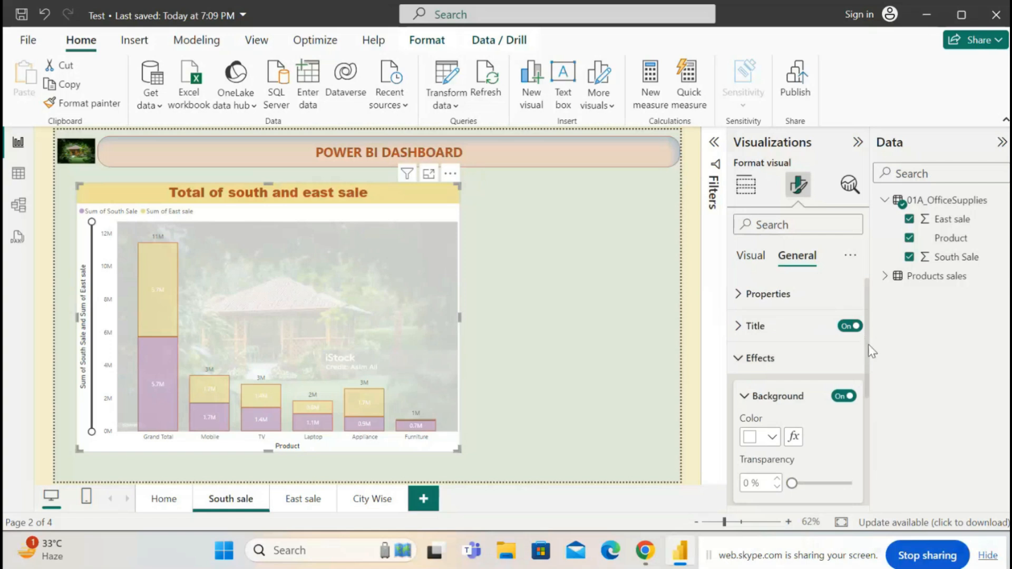
scroll(868, 345, down, 3)
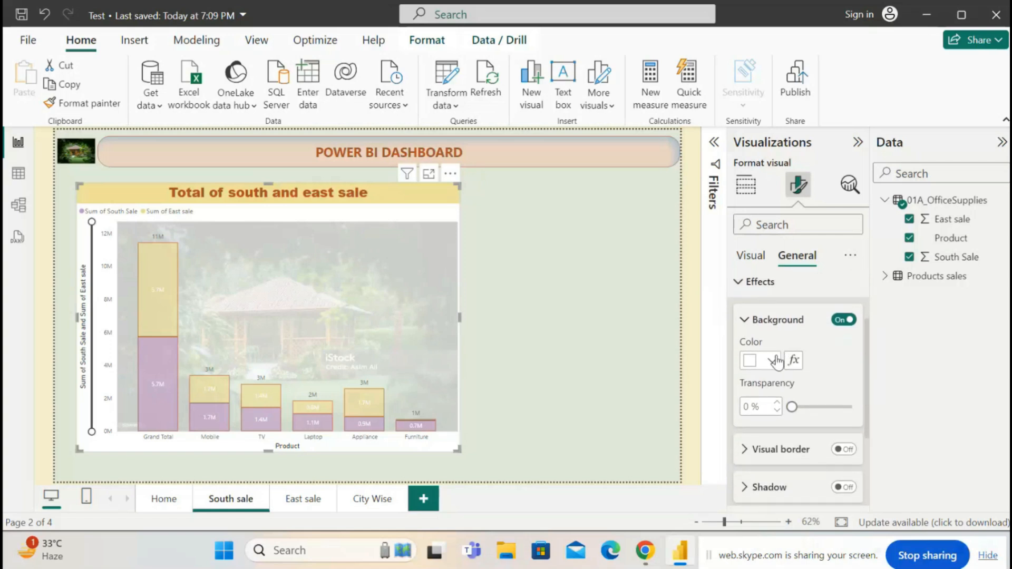
click(774, 361)
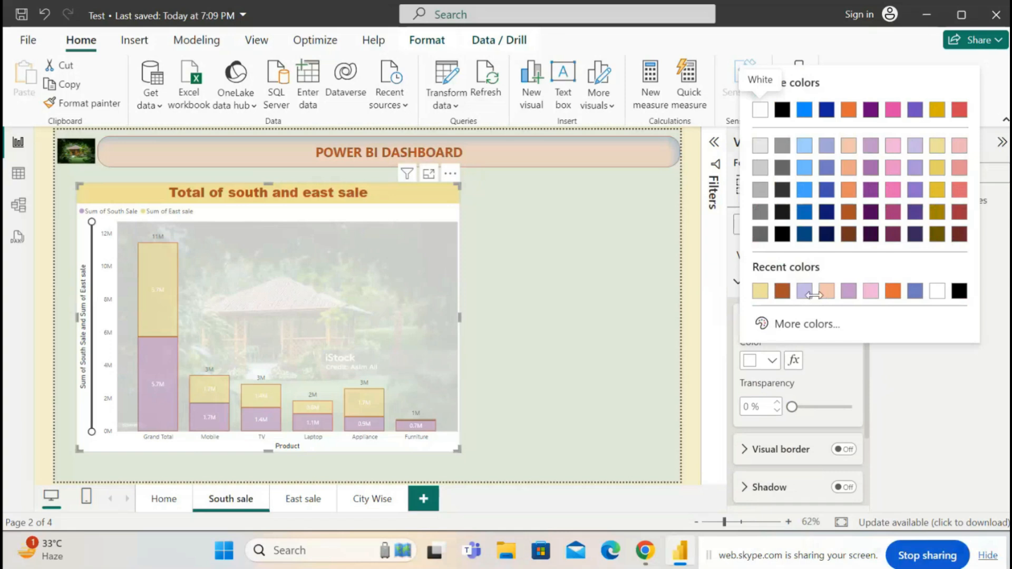
click(847, 146)
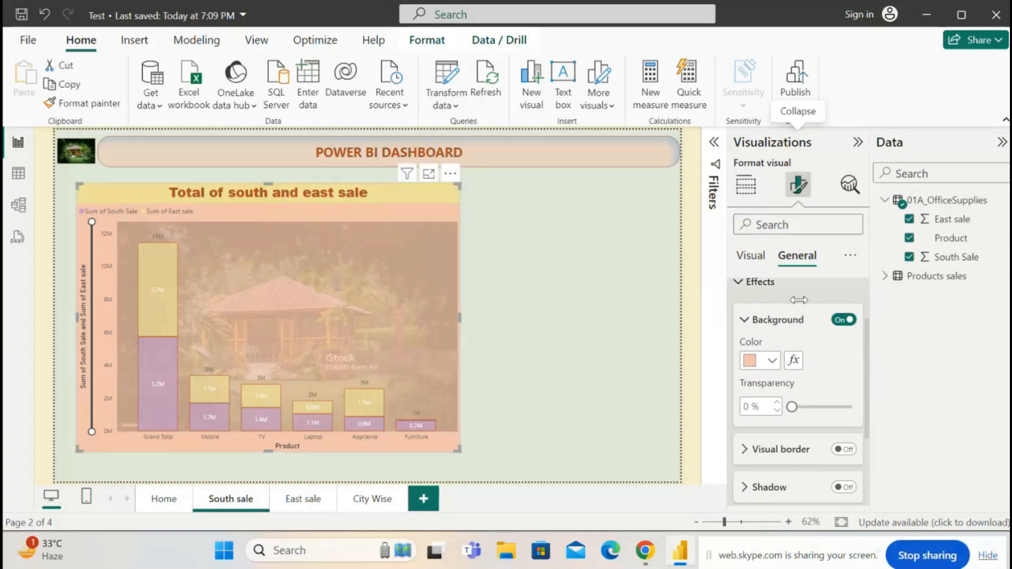
drag(792, 407, 829, 416)
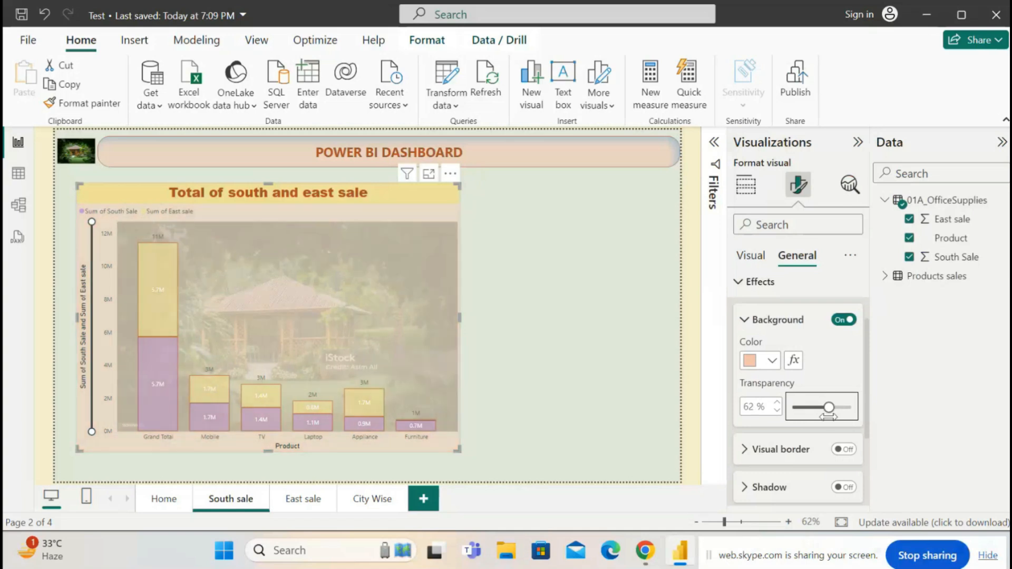
Step: Turn on the chart's visual border with 11 px rounded corners and a light purple color
click(850, 449)
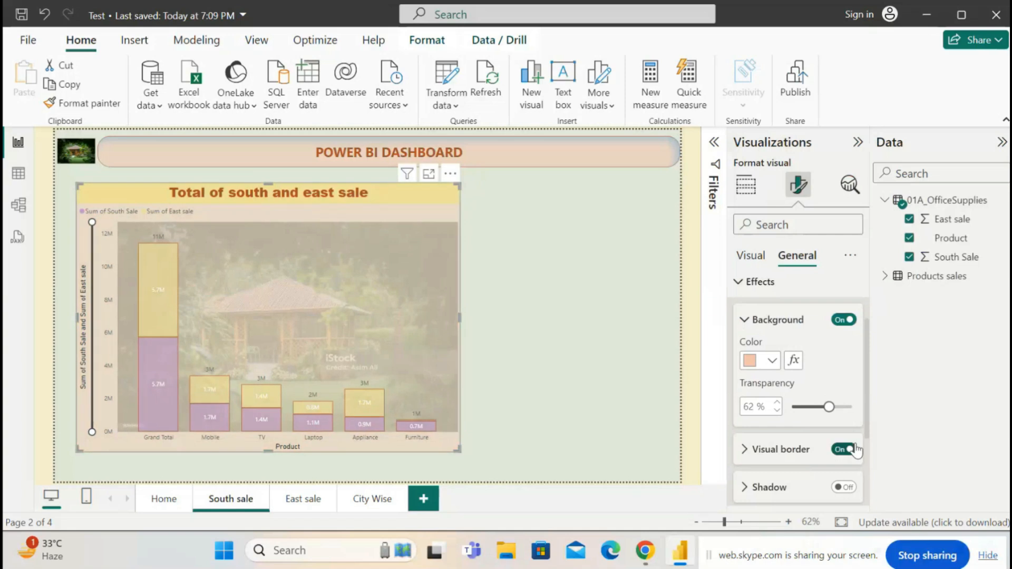
click(746, 451)
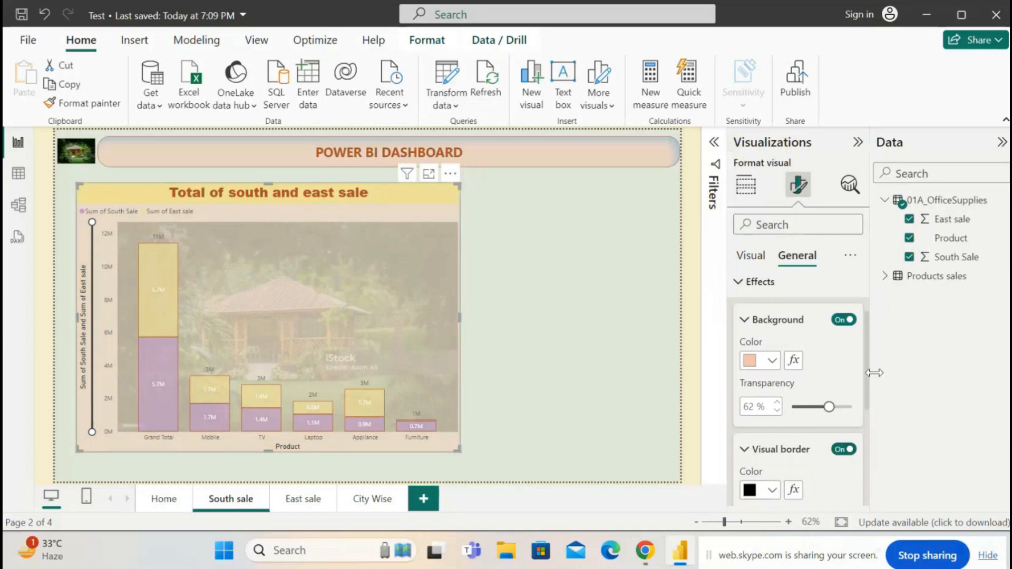
drag(866, 379, 871, 426)
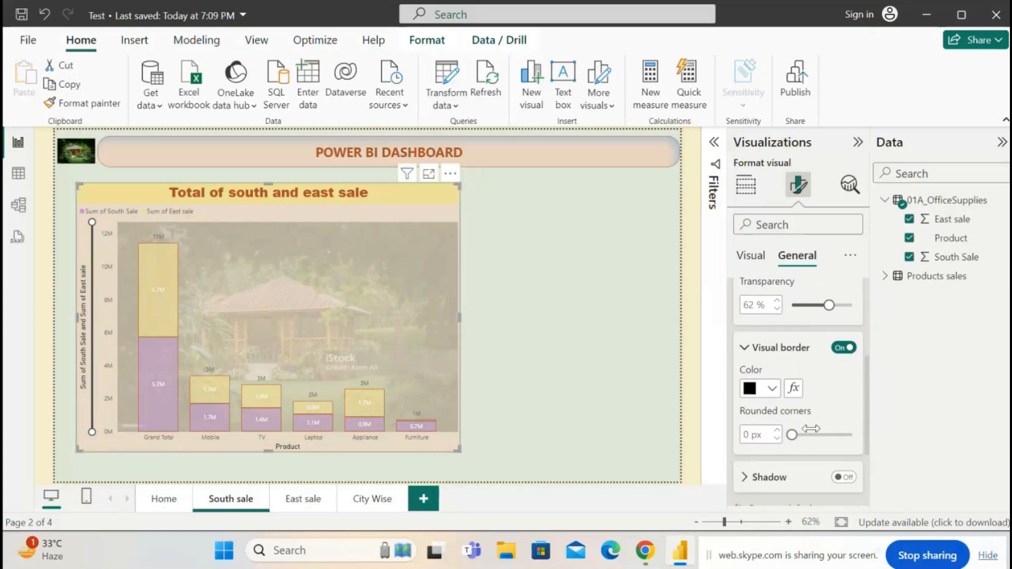
click(791, 435)
drag(791, 436, 814, 435)
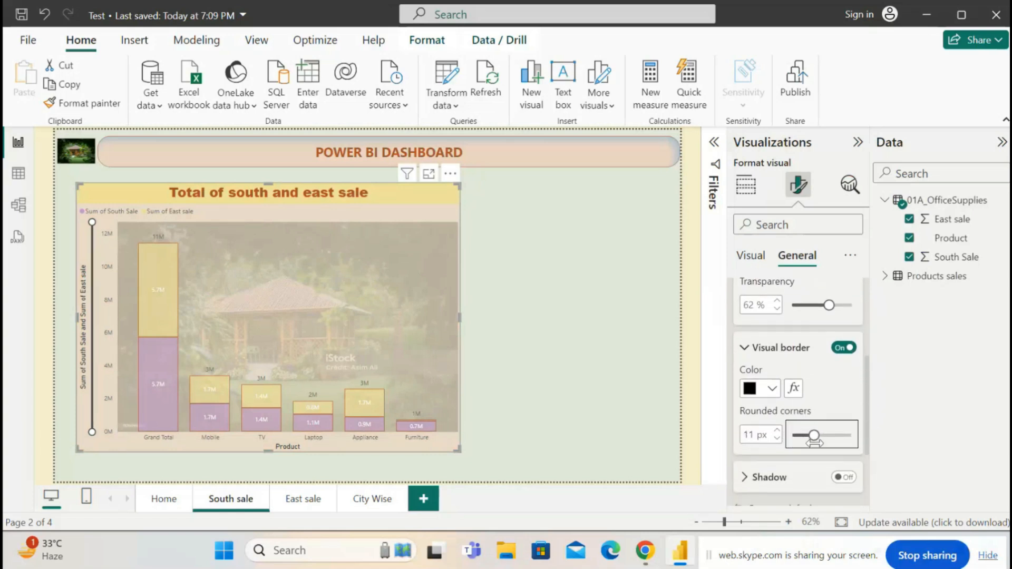
click(773, 389)
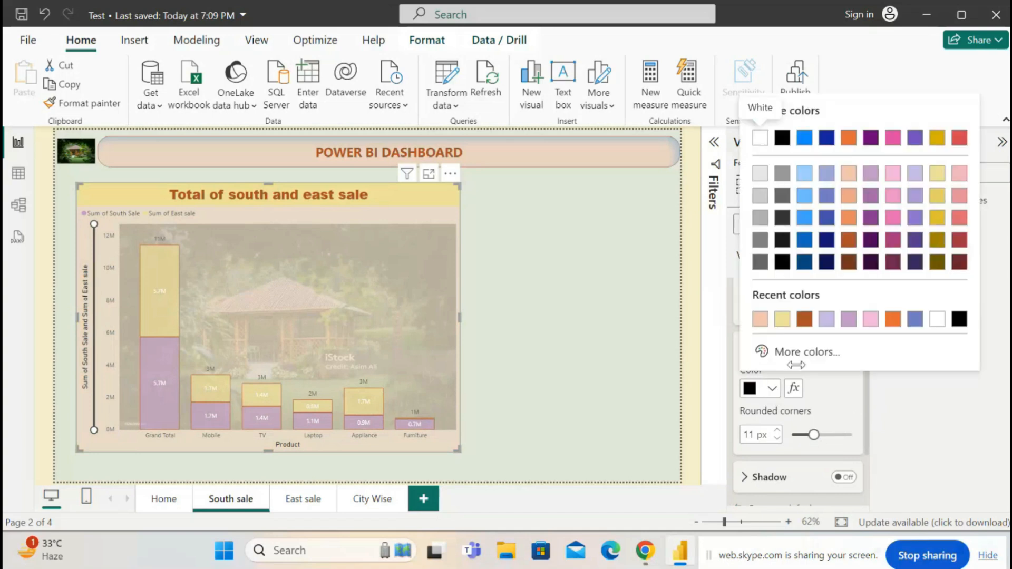
click(849, 319)
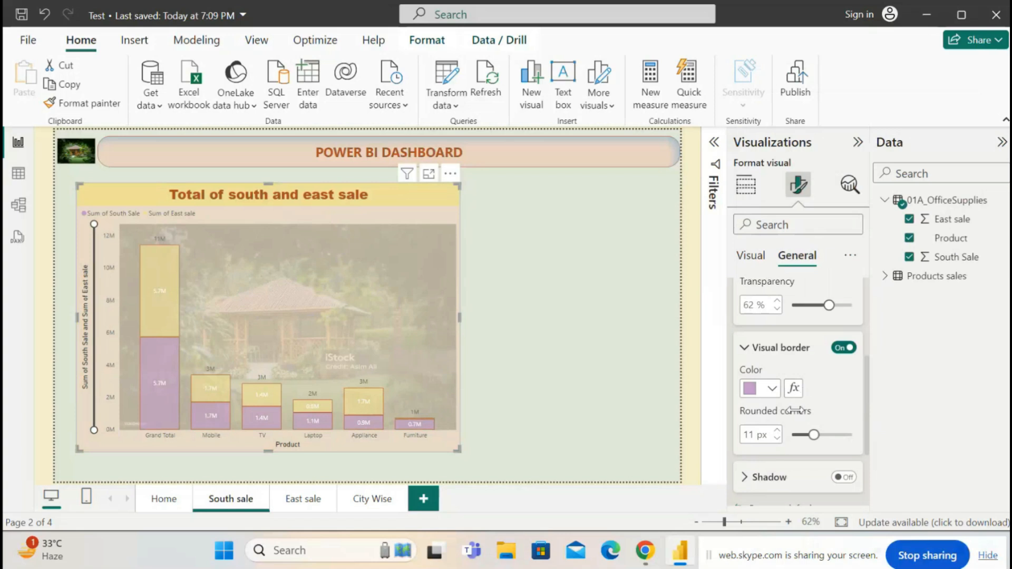
Step: Increase the visual border's rounded corners to 27 px and turn on the chart's shadow
drag(814, 435, 846, 437)
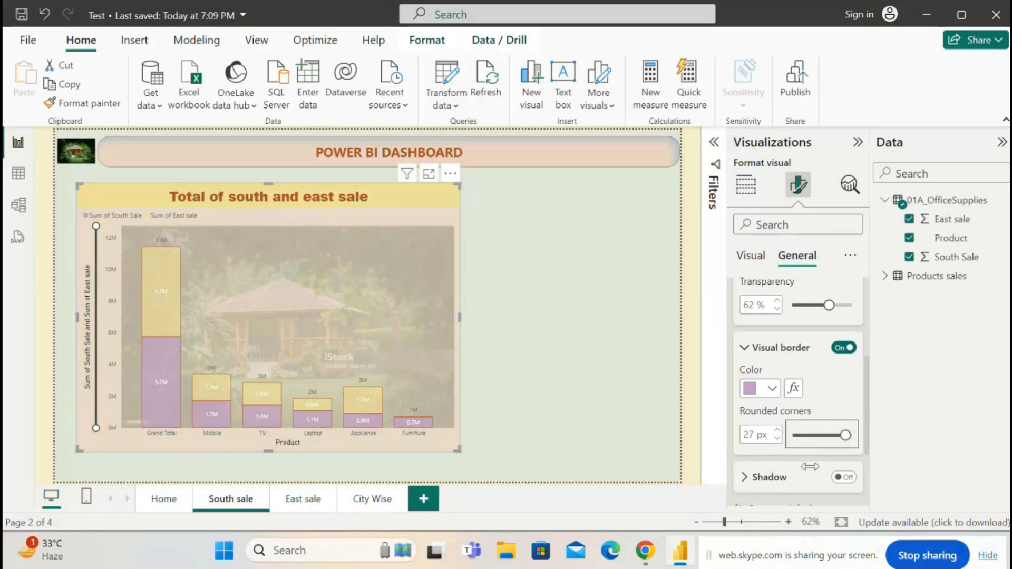
click(852, 482)
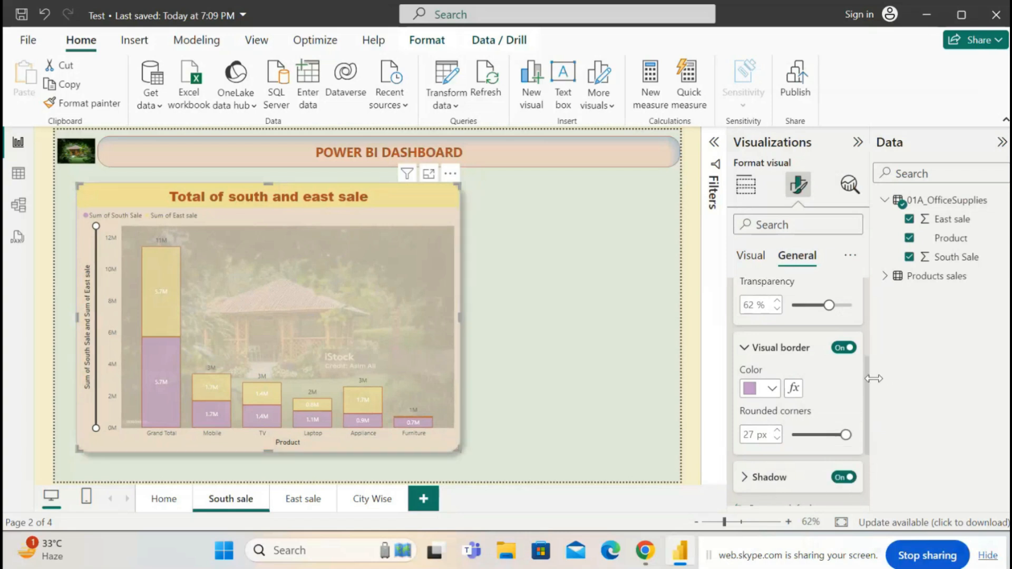
drag(870, 397, 872, 449)
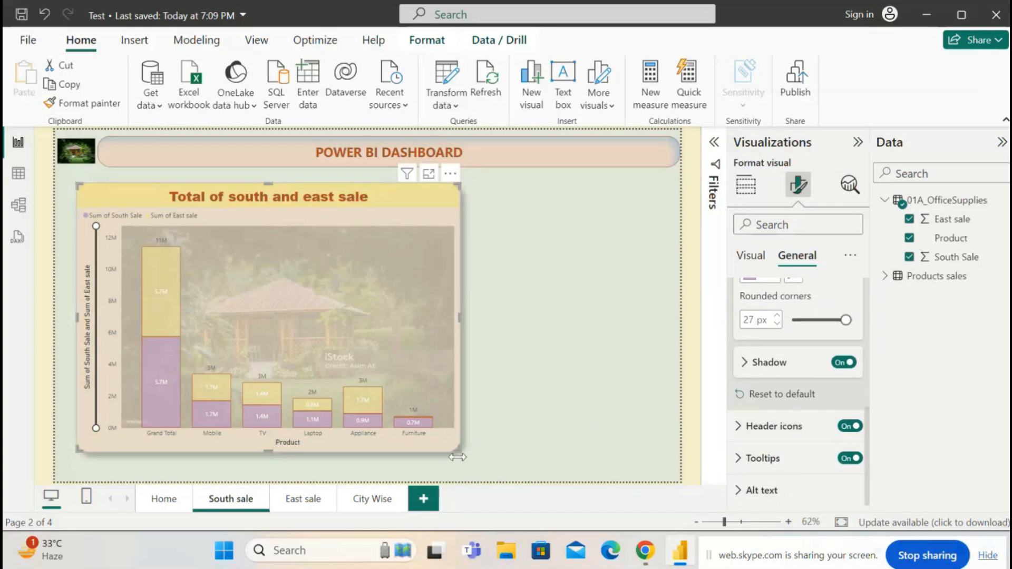
Step: Resize the chart from its lower-right corner to slightly smaller than before and deselect it
drag(454, 449, 368, 401)
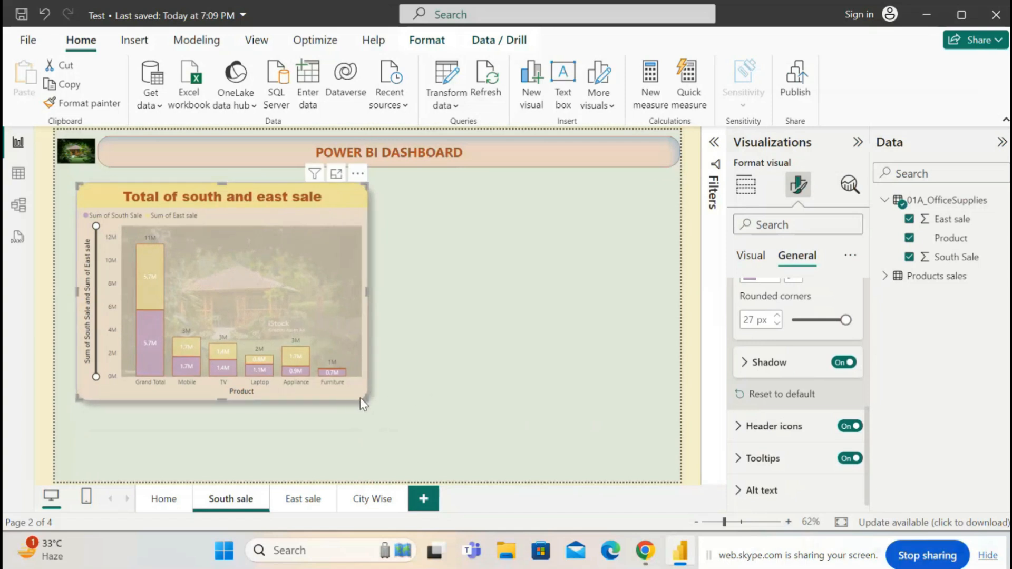
drag(360, 398, 440, 428)
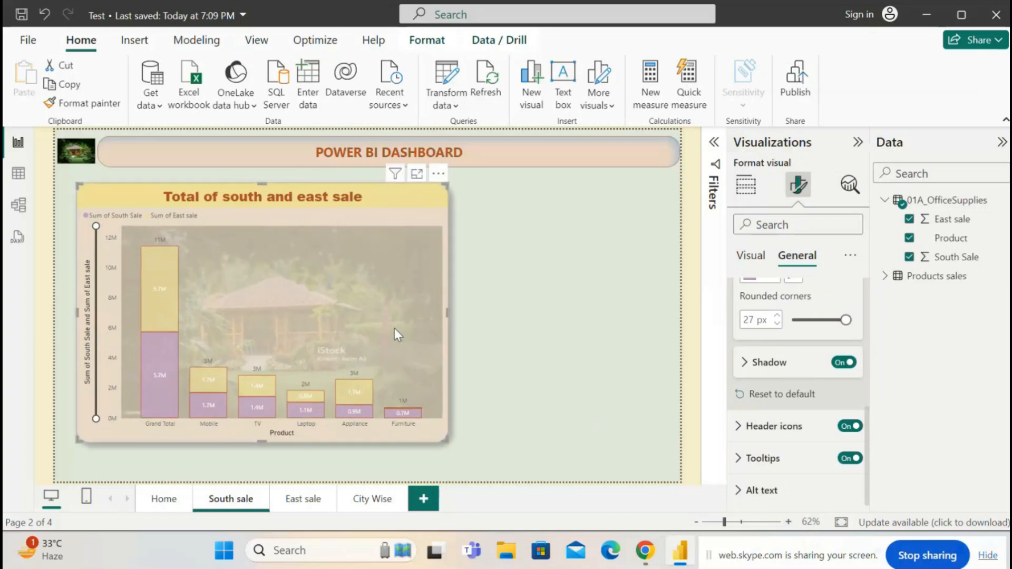
drag(378, 299, 363, 291)
key(ctrl+z)
click(572, 341)
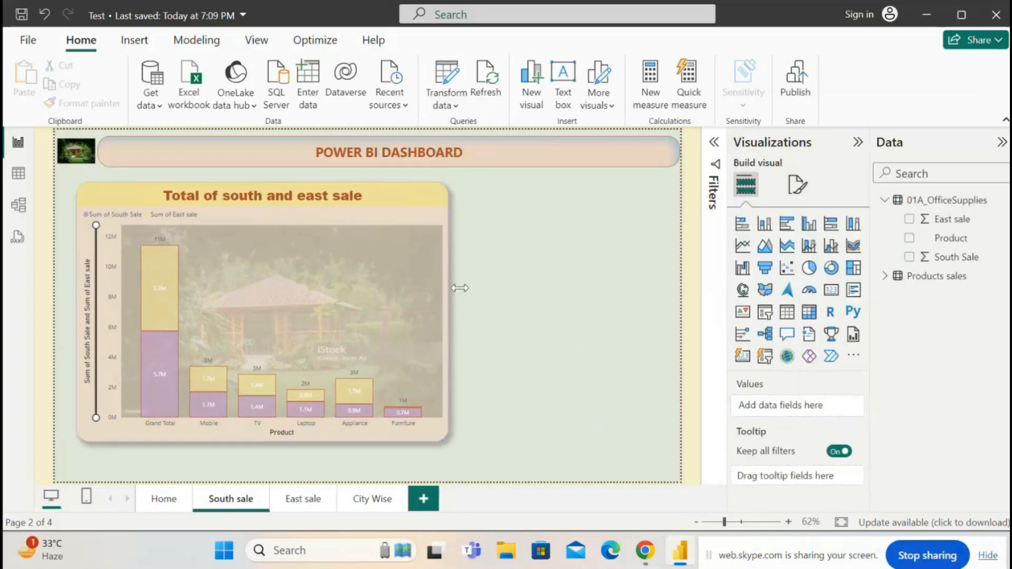
Step: Change the chart's background effect color to light blue and return to the Visual formatting options
click(372, 210)
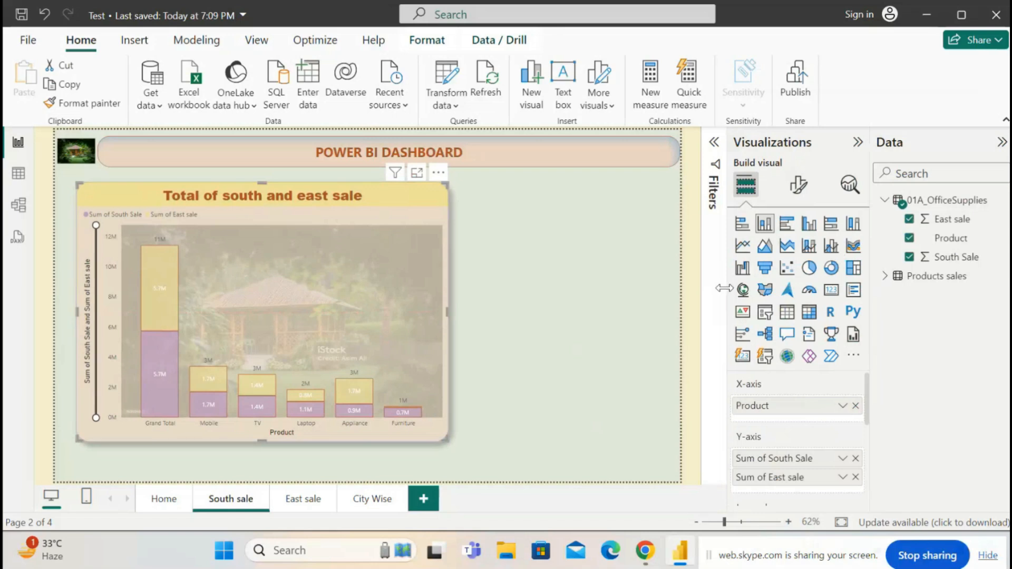
click(806, 186)
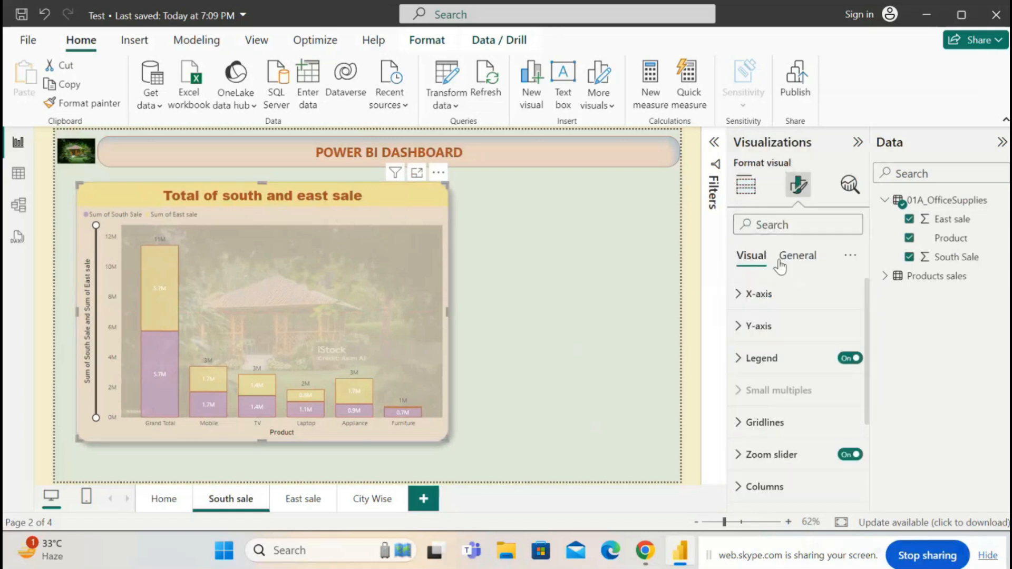
click(797, 260)
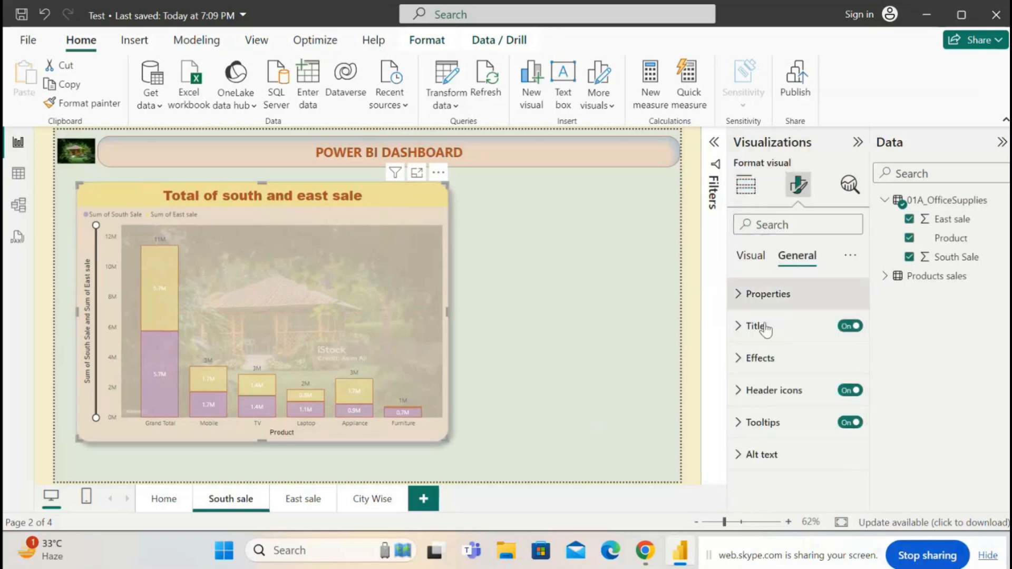
click(737, 361)
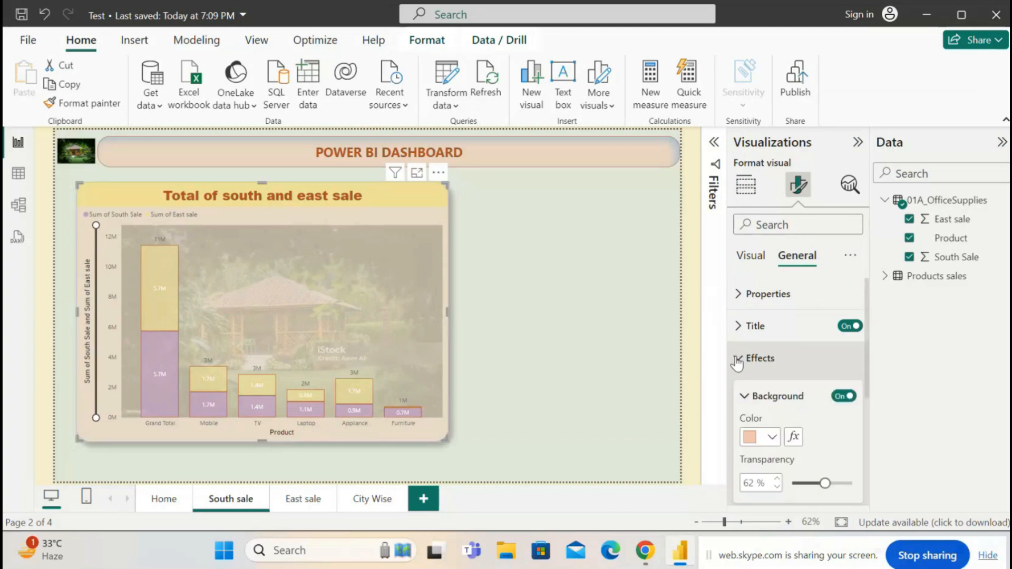
click(773, 439)
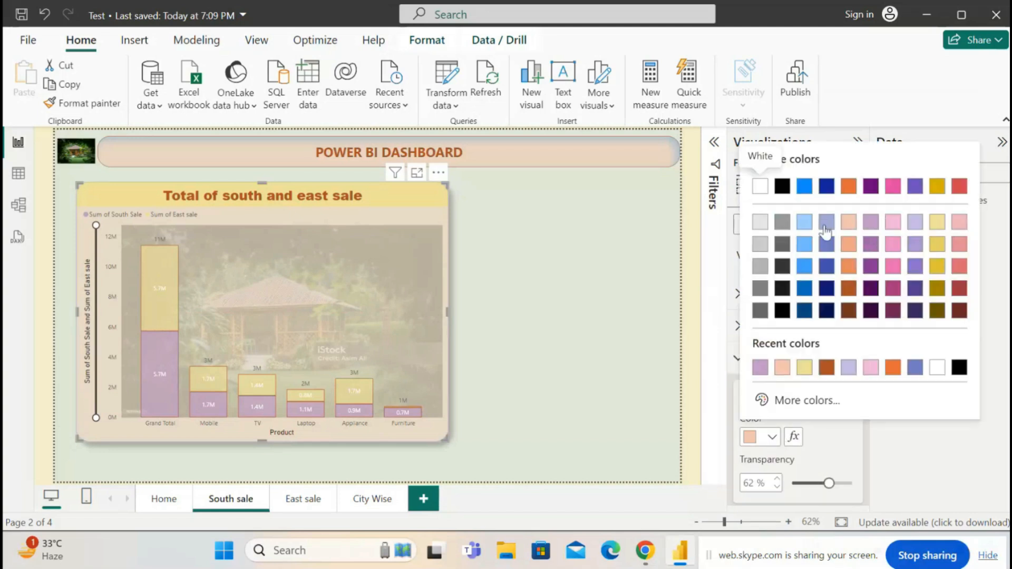
click(827, 223)
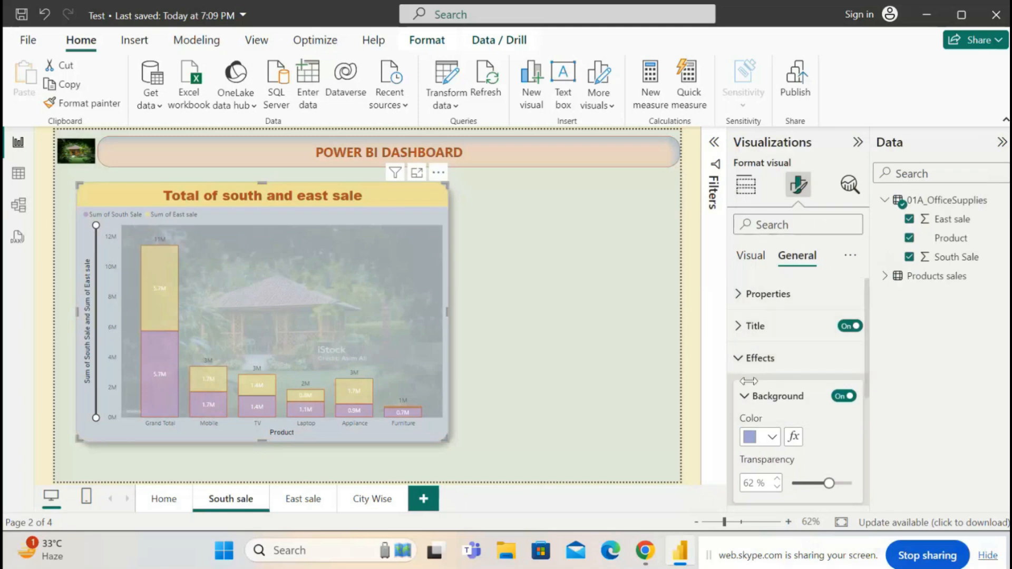
click(747, 397)
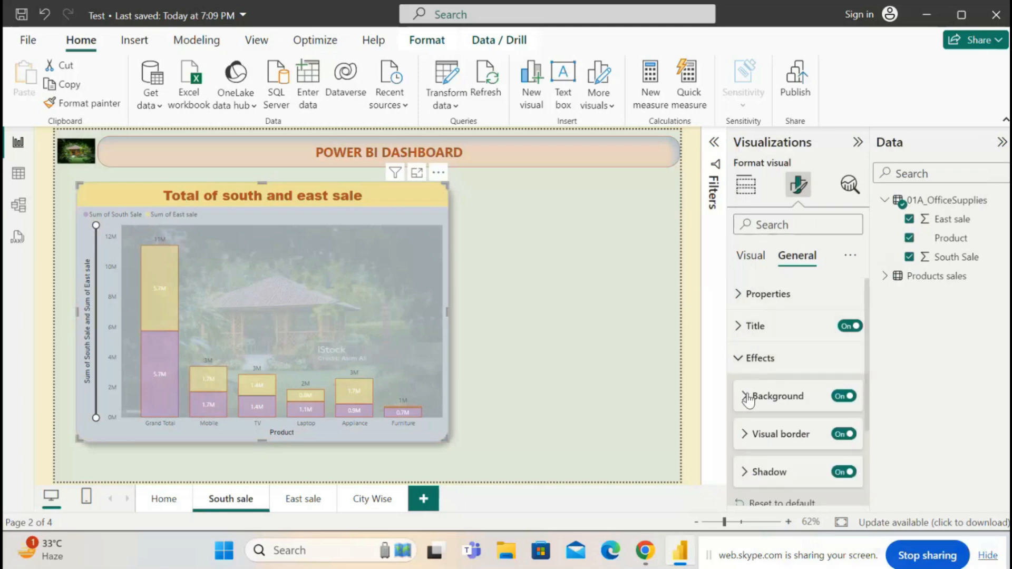
click(748, 257)
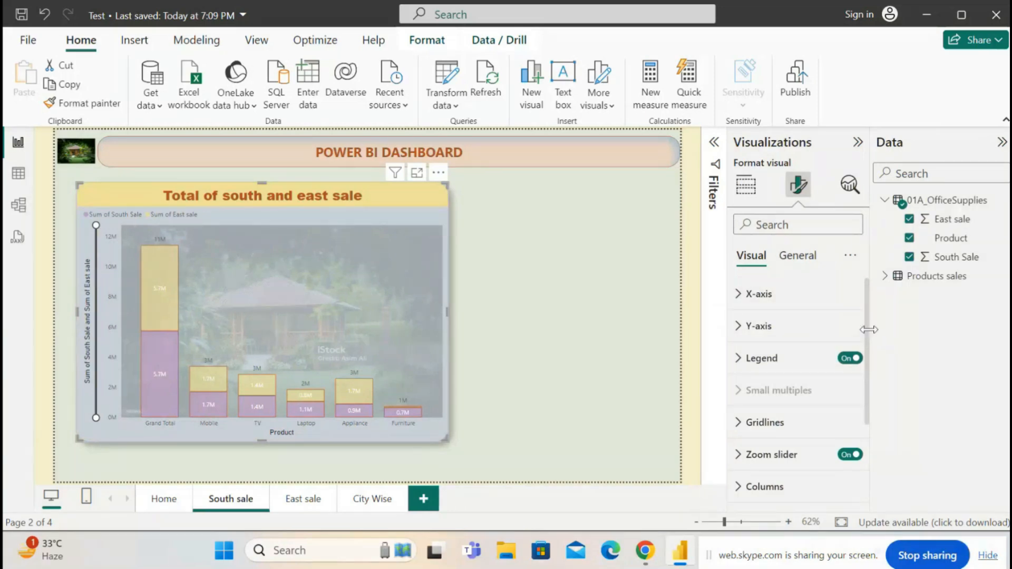
Step: Remove the background image from the chart's plot area and deselect the chart
scroll(849, 411, down, 3)
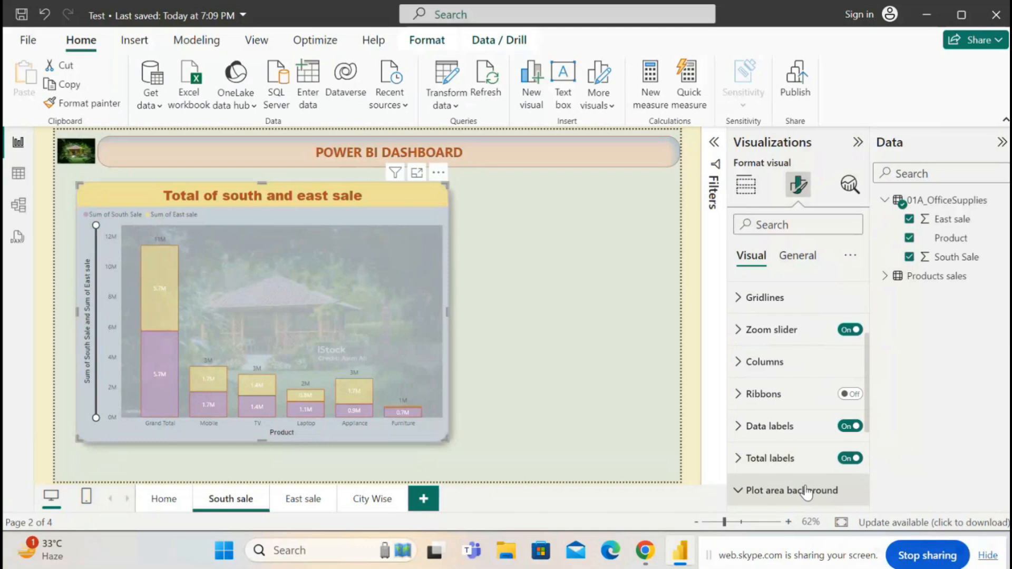
click(742, 491)
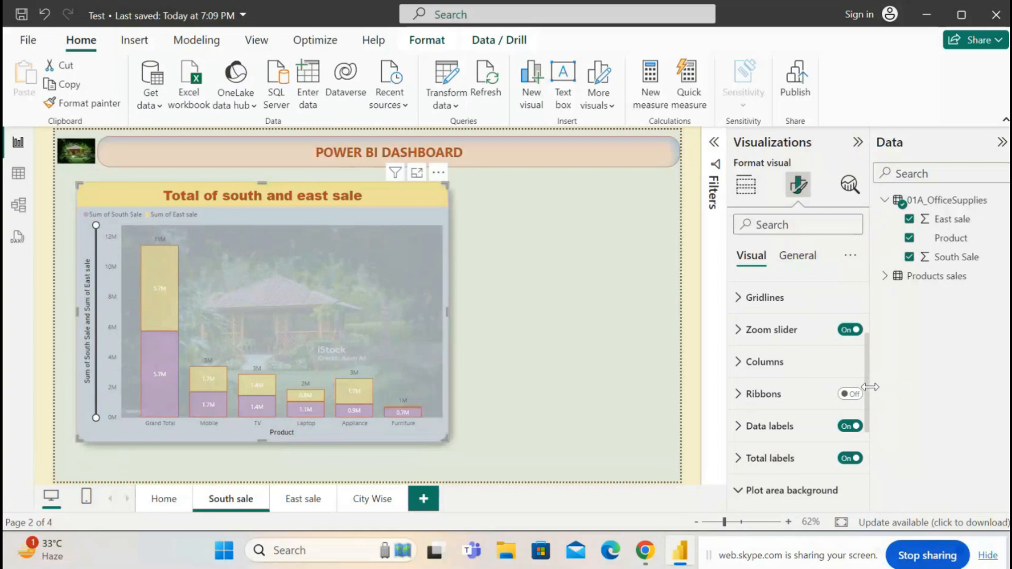
scroll(867, 393, down, 3)
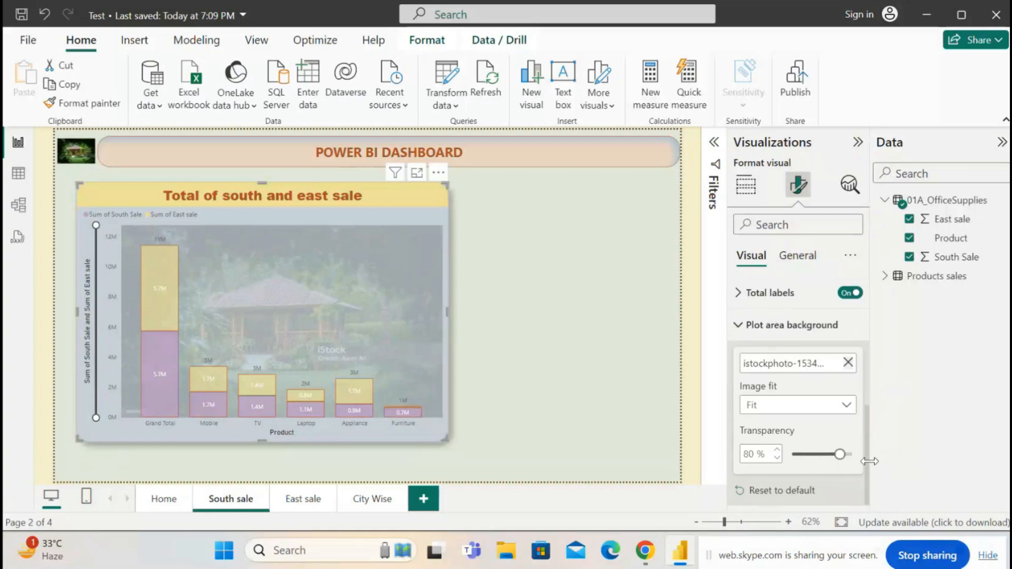
click(847, 364)
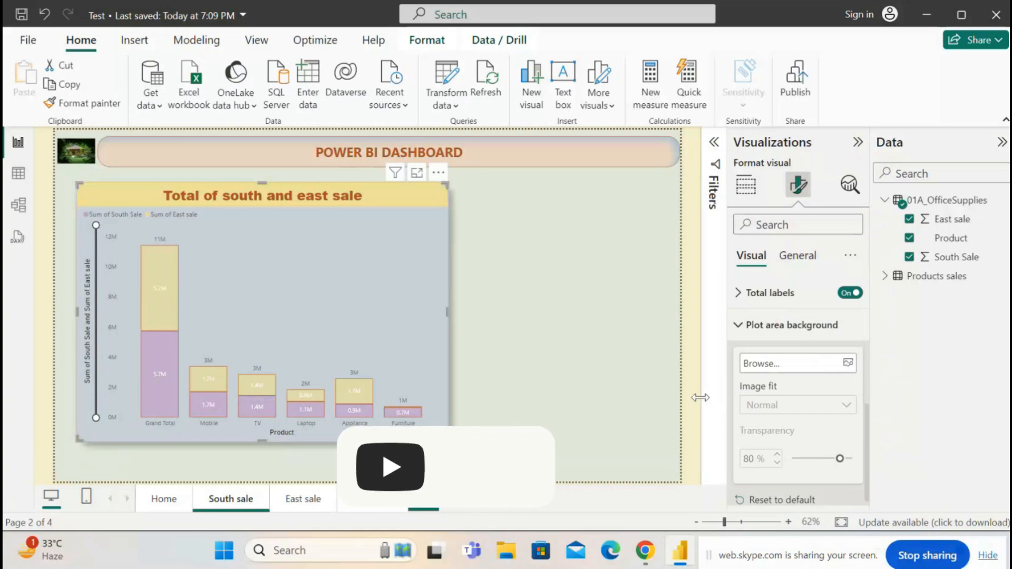
click(491, 396)
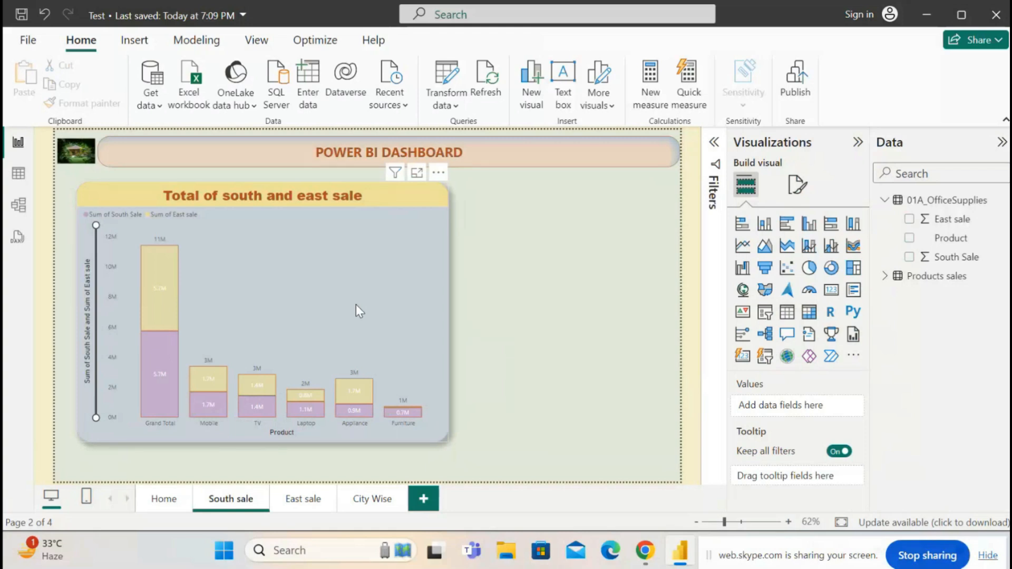
Step: Resize the column chart to slightly narrower and reposition it just below the dashboard banner, near the page's left edge
click(383, 367)
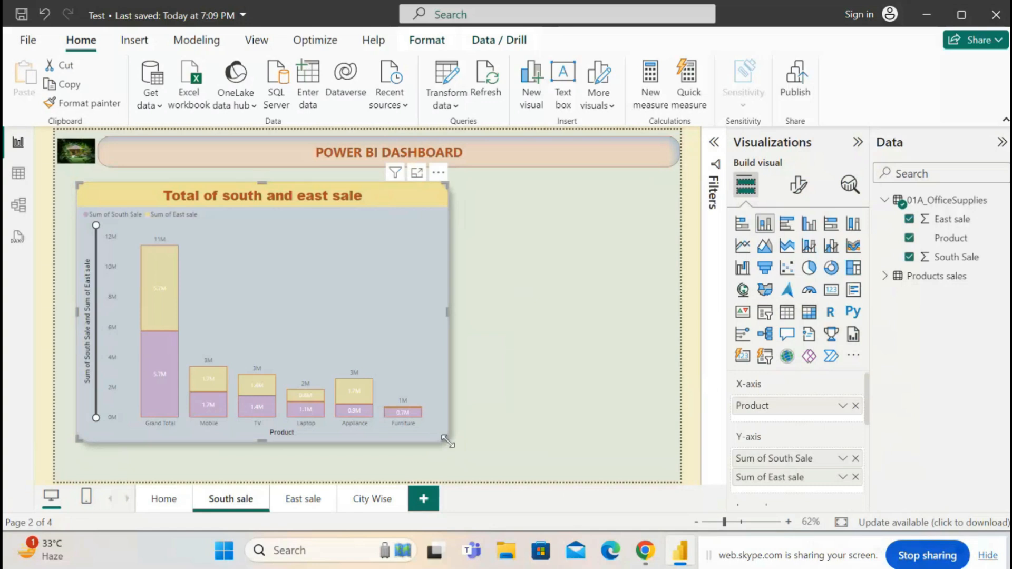
drag(447, 441, 476, 425)
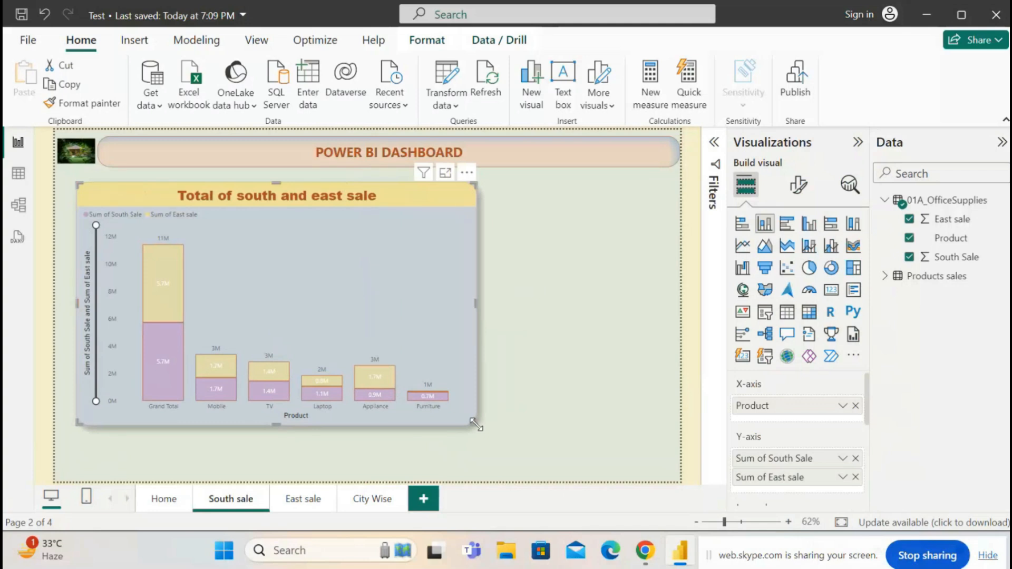
drag(431, 308, 419, 327)
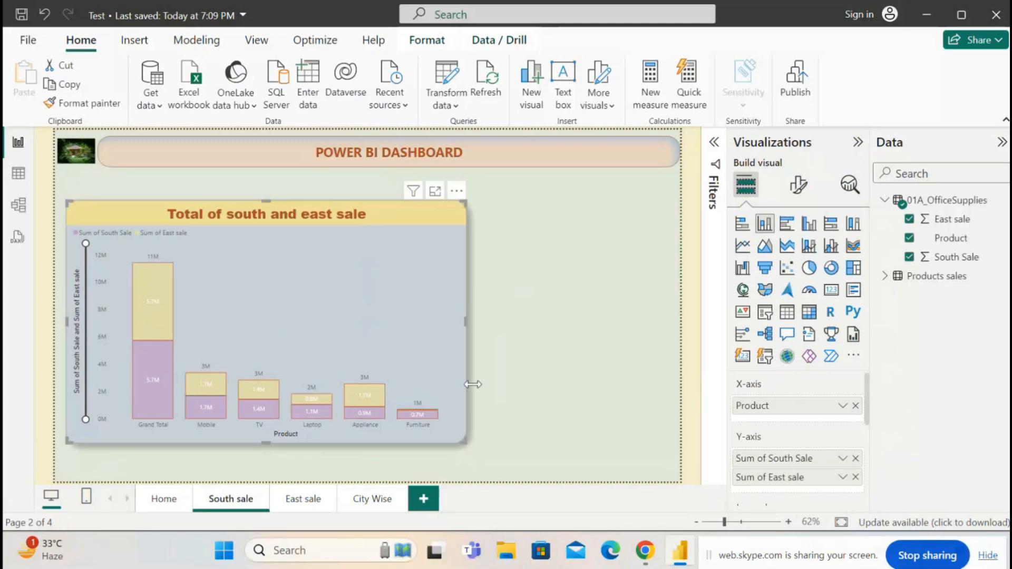
drag(467, 443, 431, 460)
drag(382, 325, 380, 302)
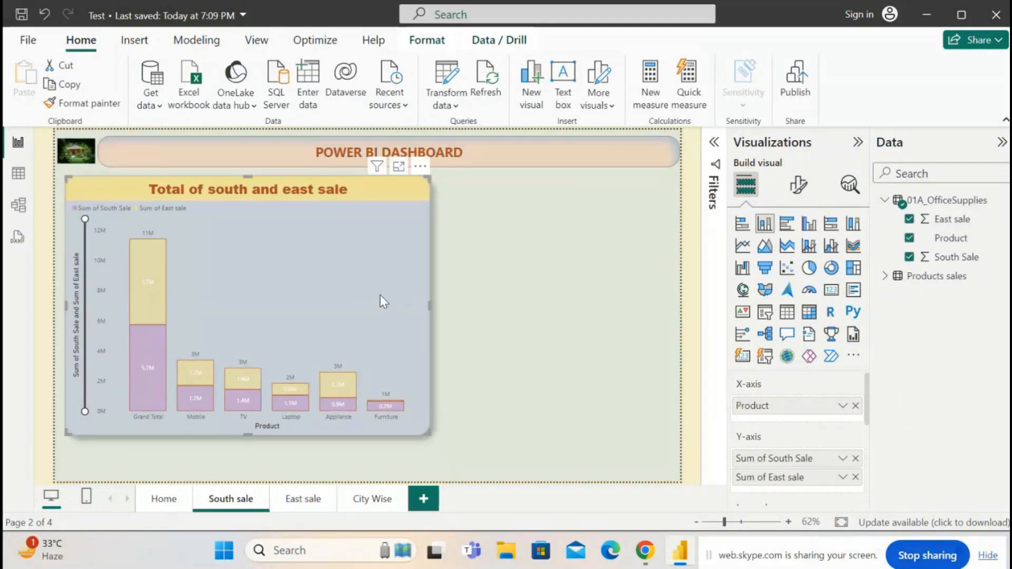